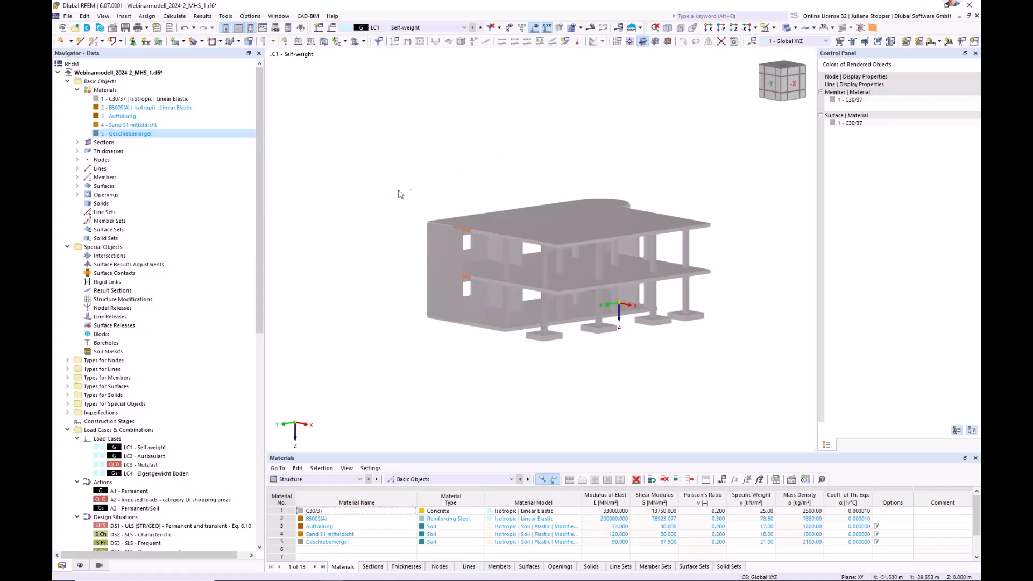
Open the model's material definitions and review the soils Auffüllung, Sand S1 mitteldicht and Geschiebemergel.
right_click(107, 91)
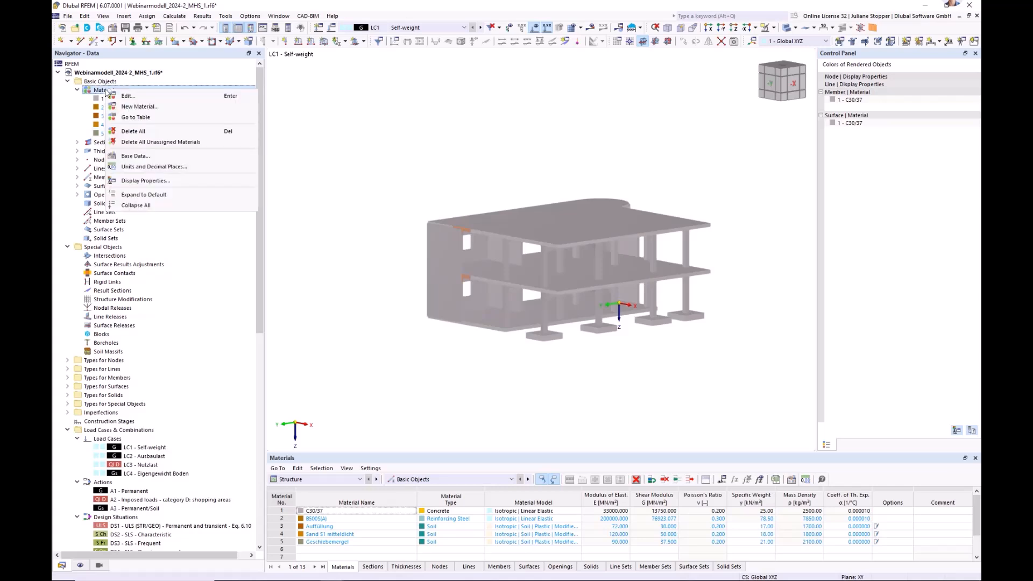
click(128, 97)
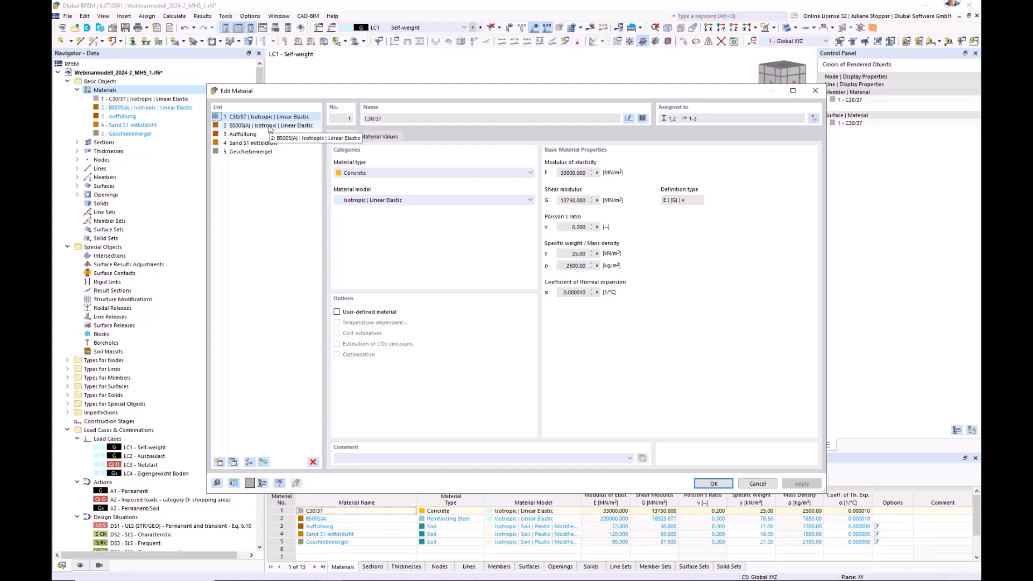
click(241, 134)
click(242, 143)
click(244, 153)
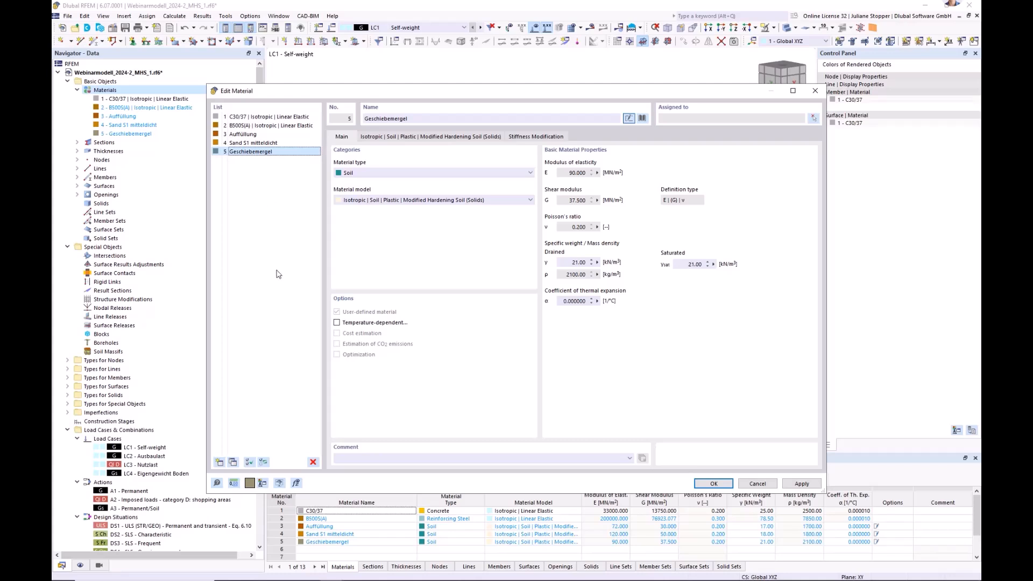
Create a new material of type Soil with the Isotropic | Soil | Plastic | Modified Hardening Soil (Solids) model.
click(219, 463)
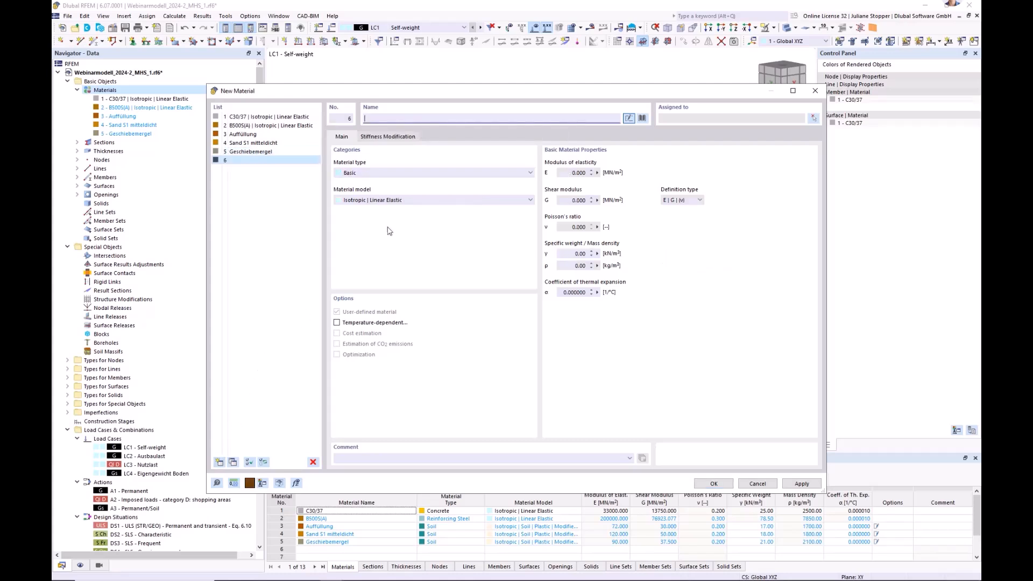
click(375, 175)
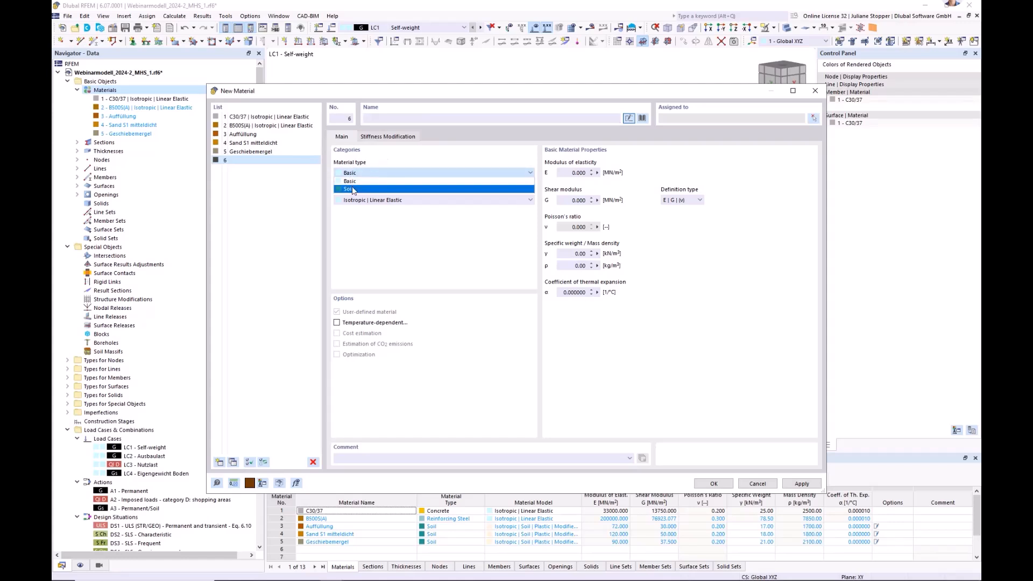
click(352, 186)
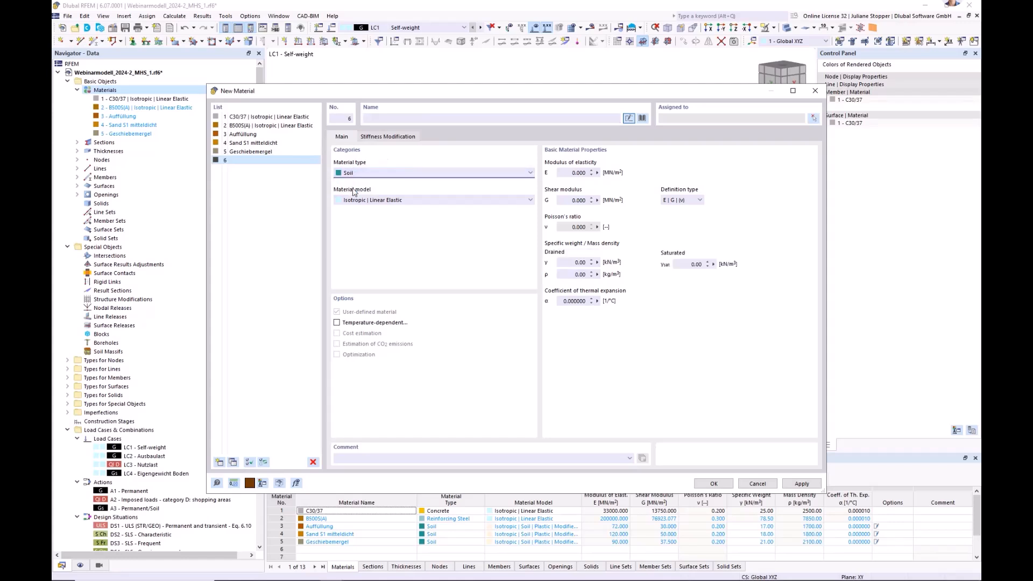
click(421, 202)
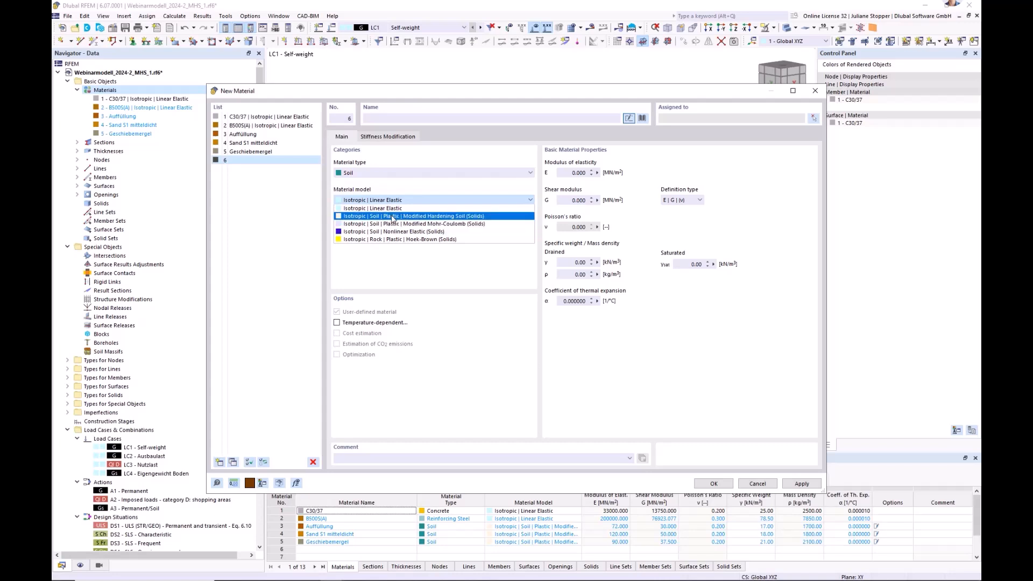
click(452, 217)
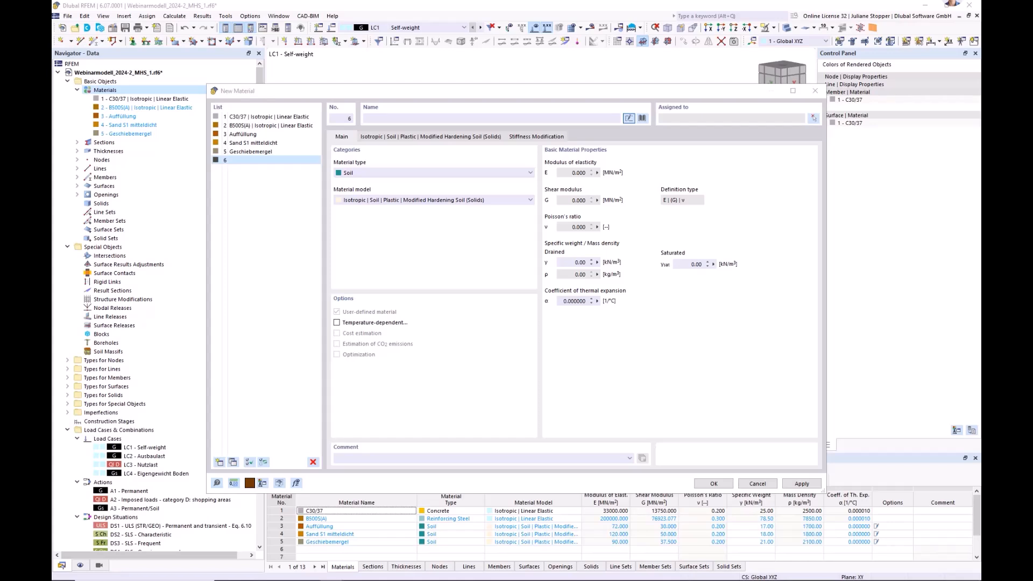
Set the new soil's specific weight to 18.5 kN/m³ drained and 20.5 kN/m³ saturated.
drag(571, 262, 605, 263)
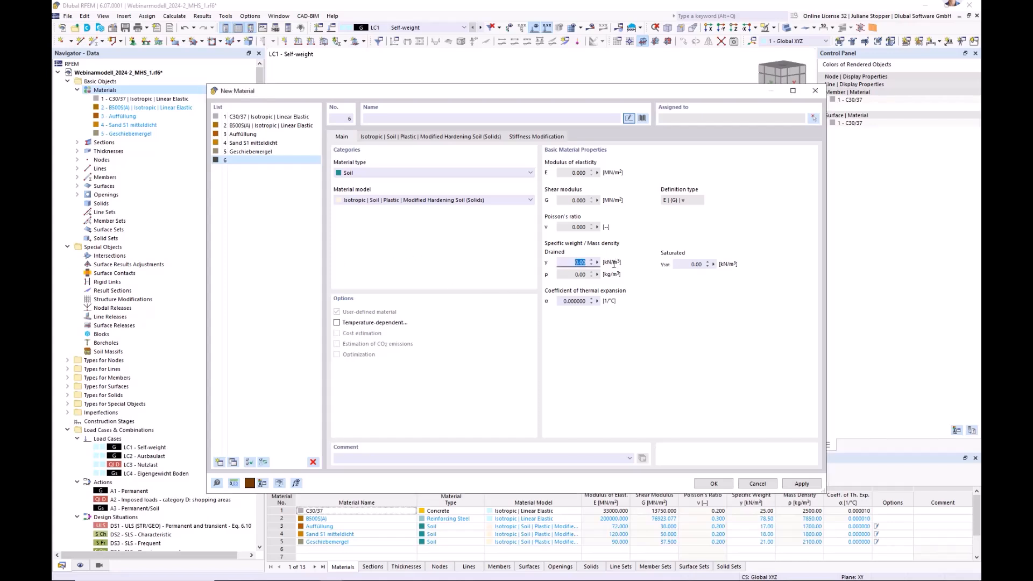
text(18.50)
drag(686, 264, 714, 264)
text(20)
Name the new soil material Sand S2.
click(375, 117)
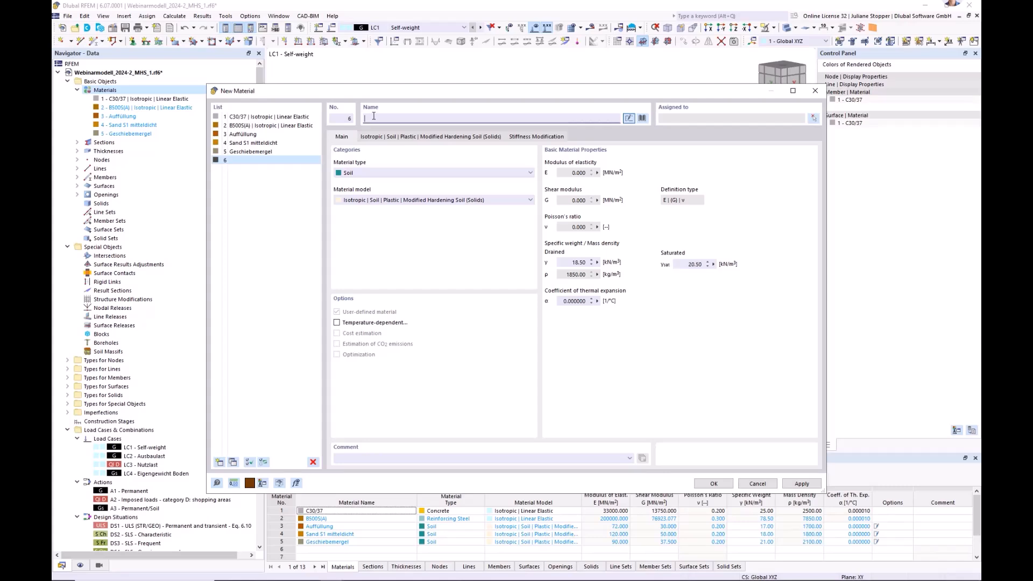
text(S)
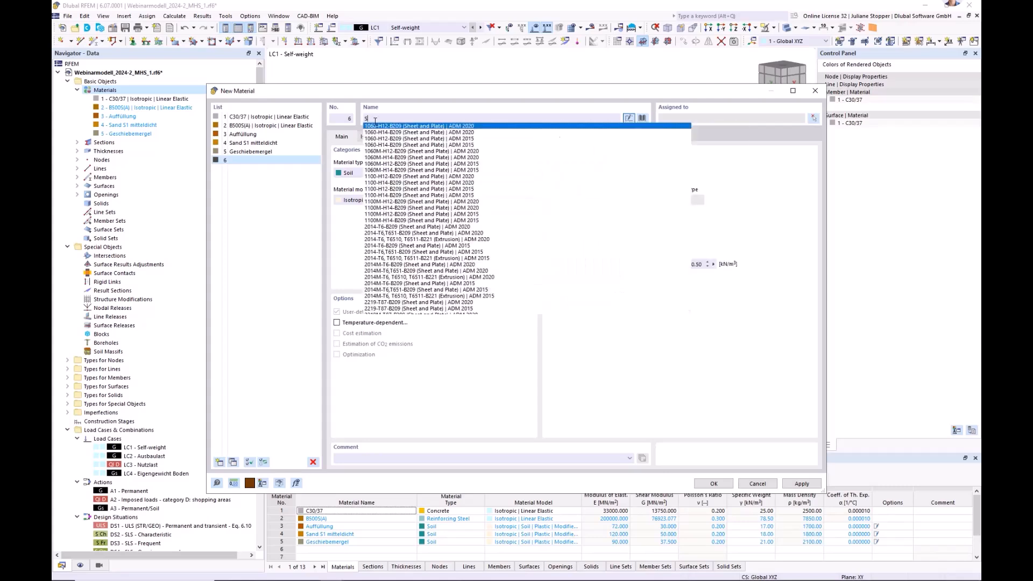
text(and S)
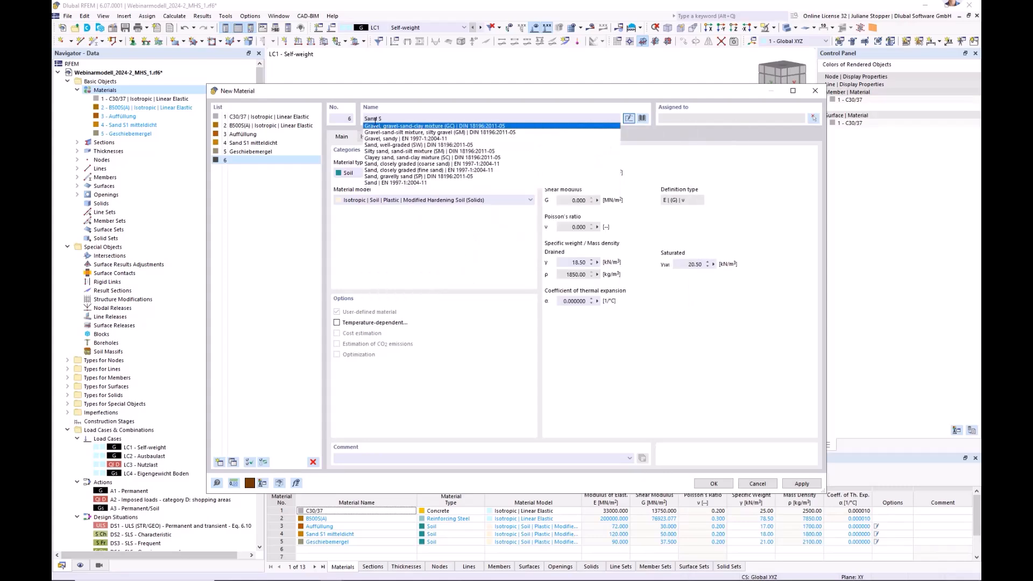
text(2)
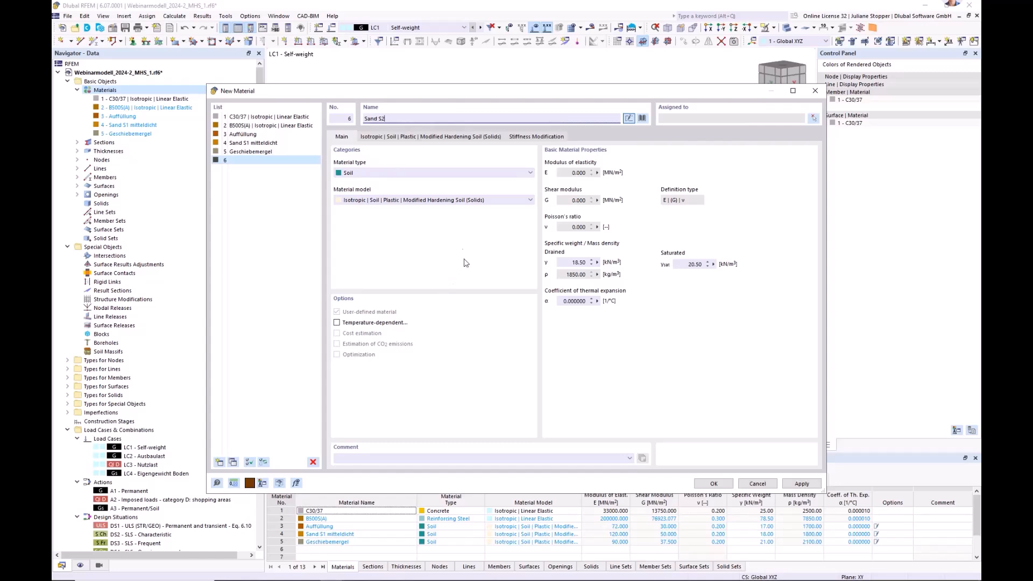
Set Sand S2's strength parameters to cohesion 1 kN/m², internal friction angle 35° and dilation angle 5°.
click(405, 138)
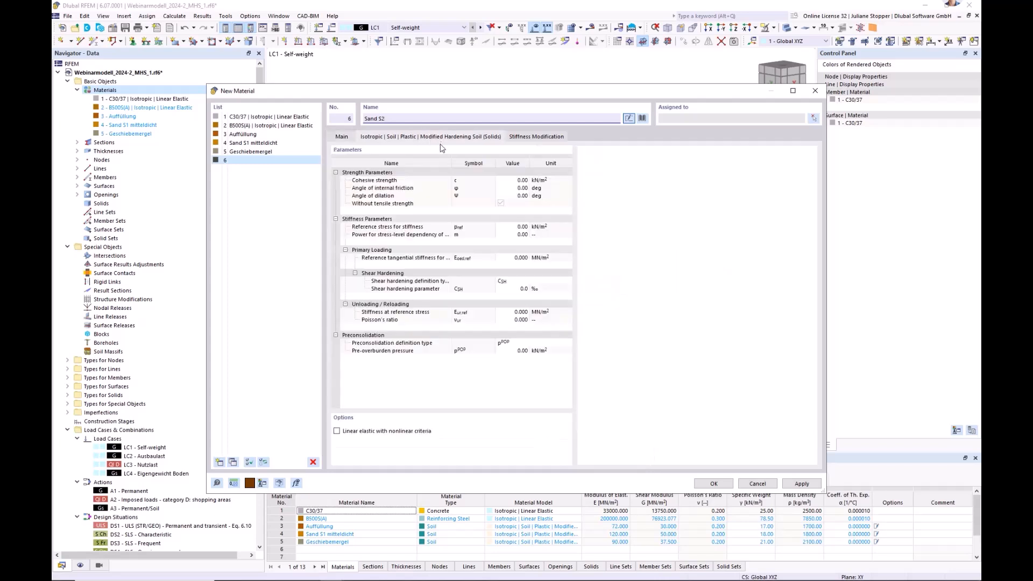
click(516, 180)
text(1)
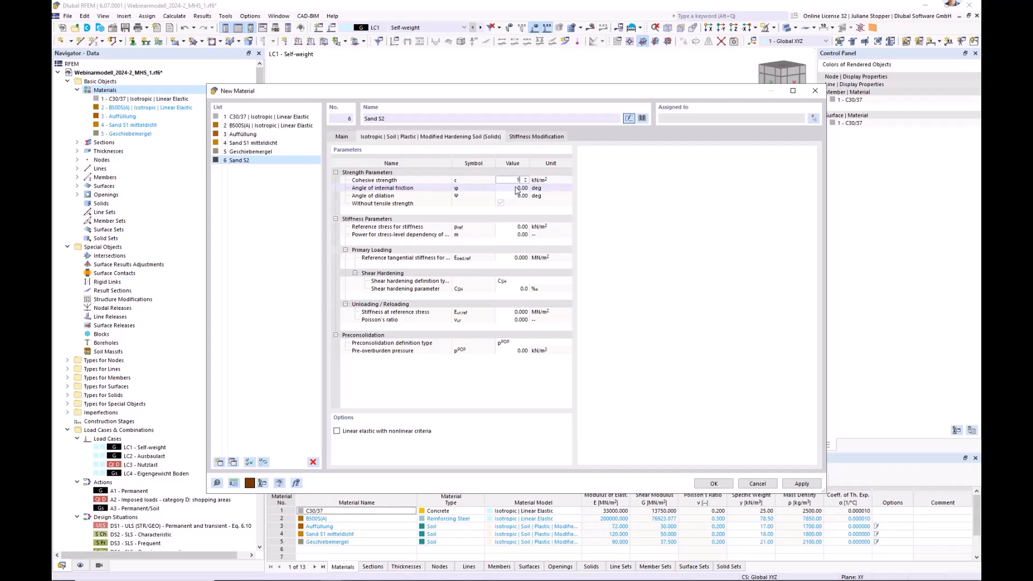
click(517, 189)
text(3)
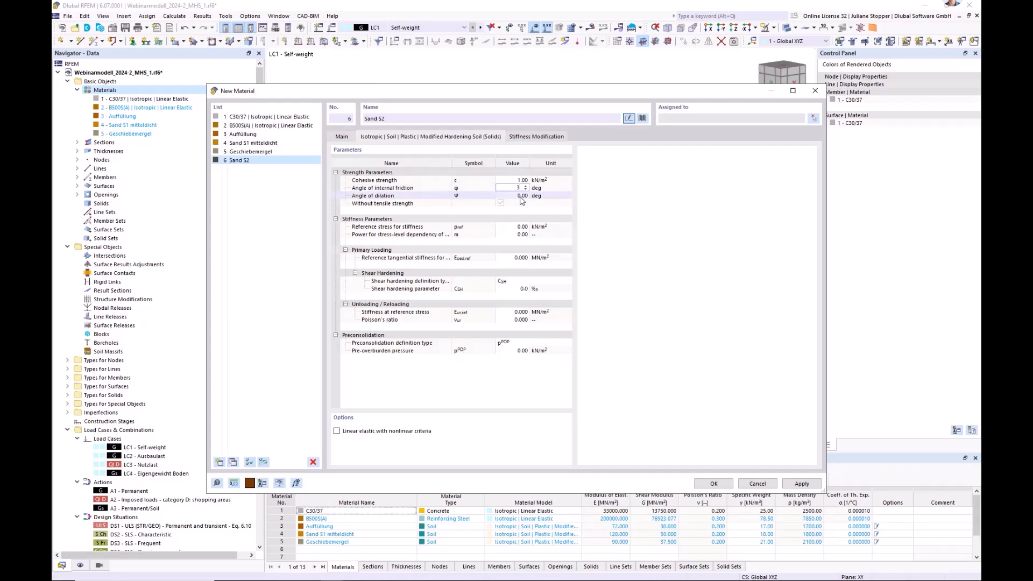
text(5)
key(Tab)
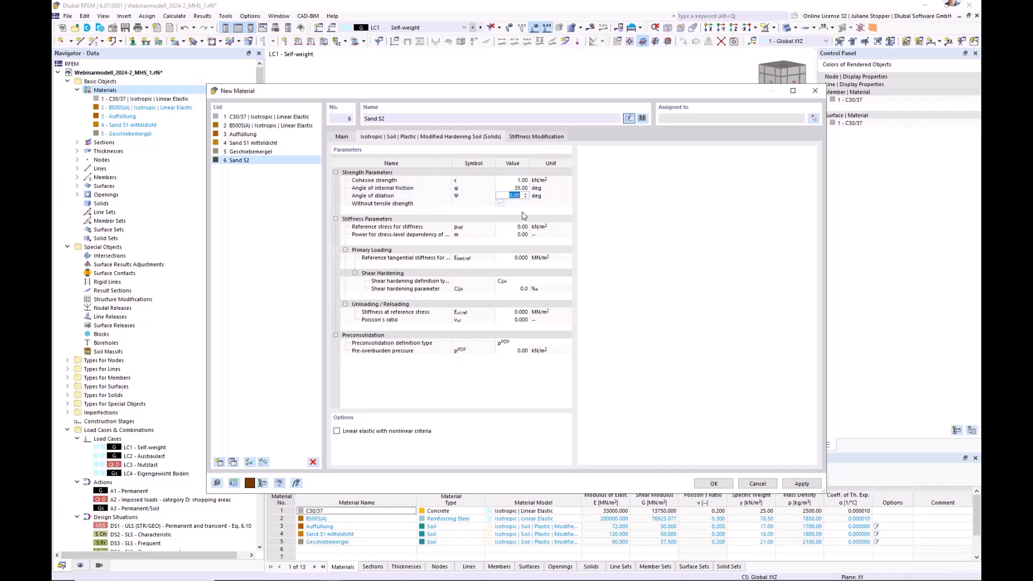
text(5)
key(Tab)
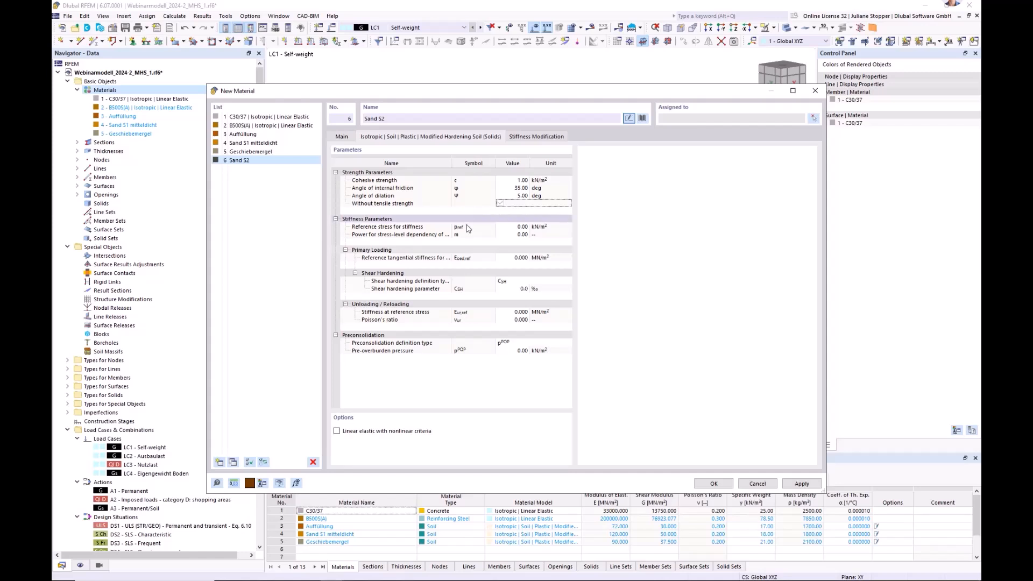
Set Sand S2's reference stress for stiffness to 100 kN/m² and the stress-level dependency power m to 0.5.
key(Tab)
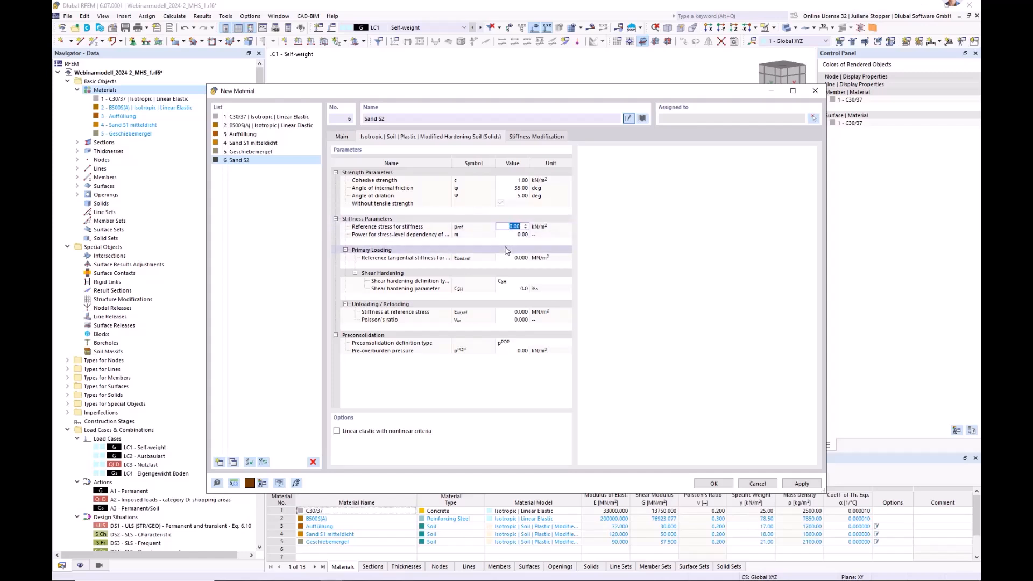
text(1)
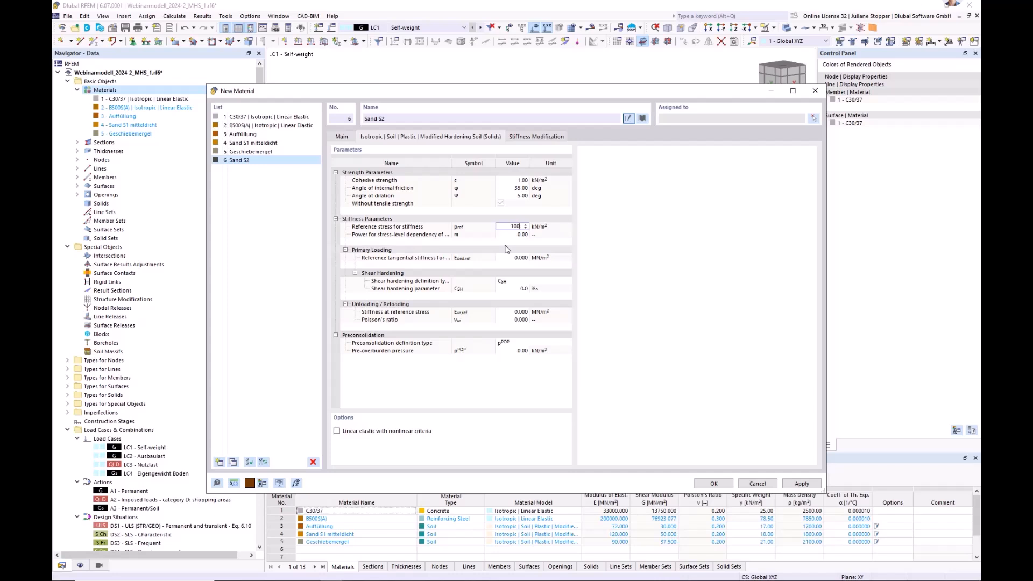
text(00)
click(512, 236)
click(512, 237)
text(0,5)
key(Return)
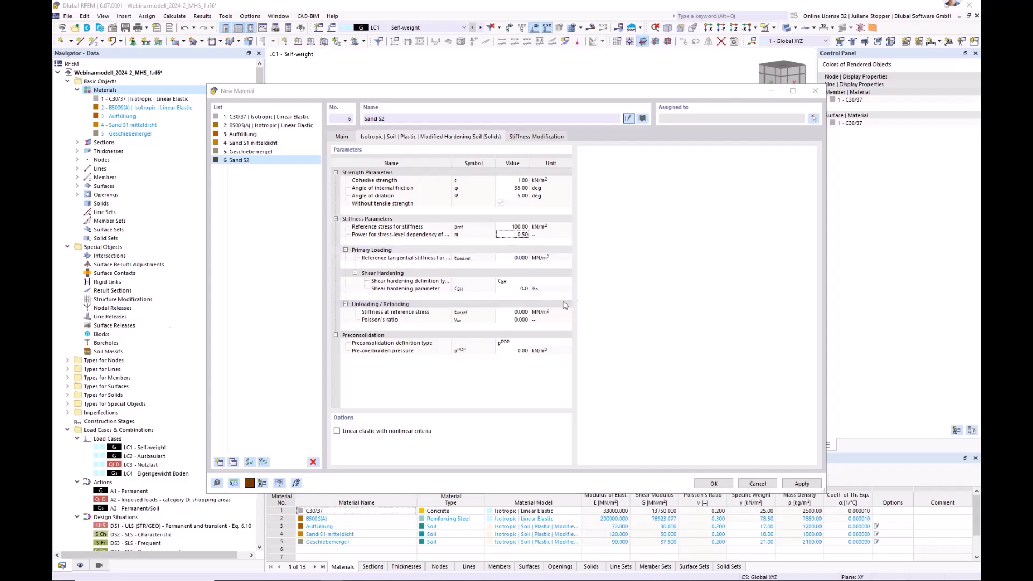
Set the primary loading reference tangential stiffness to 58 MN/m² and the shear hardening parameter to 0.6 ‰.
click(511, 258)
click(515, 258)
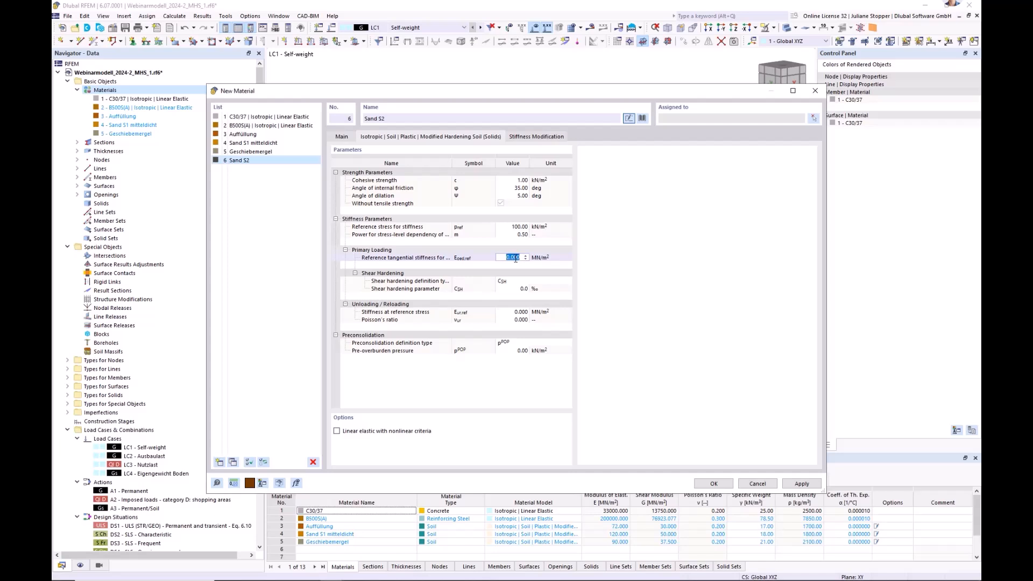
text(38)
key(Return)
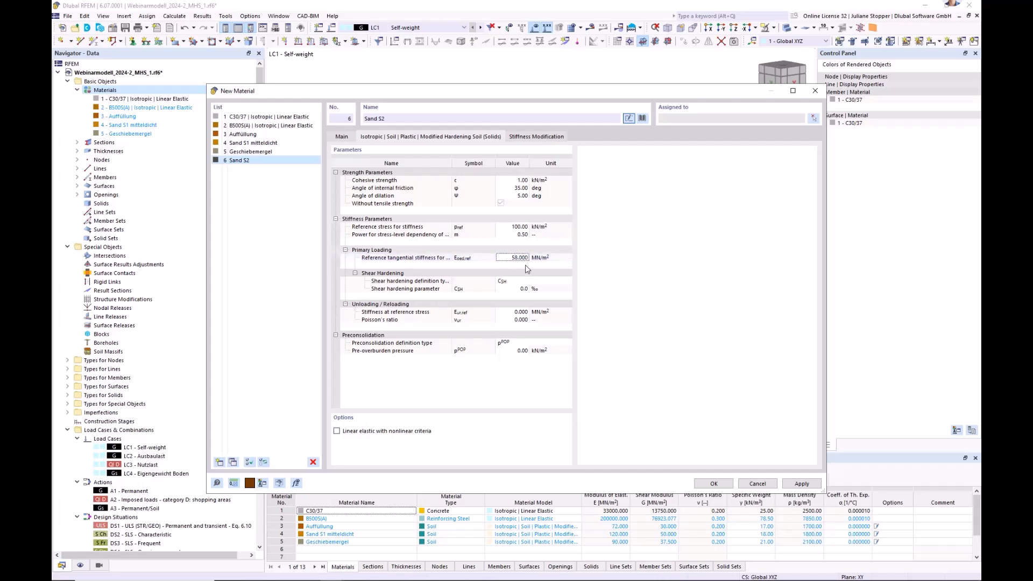
click(515, 293)
click(516, 290)
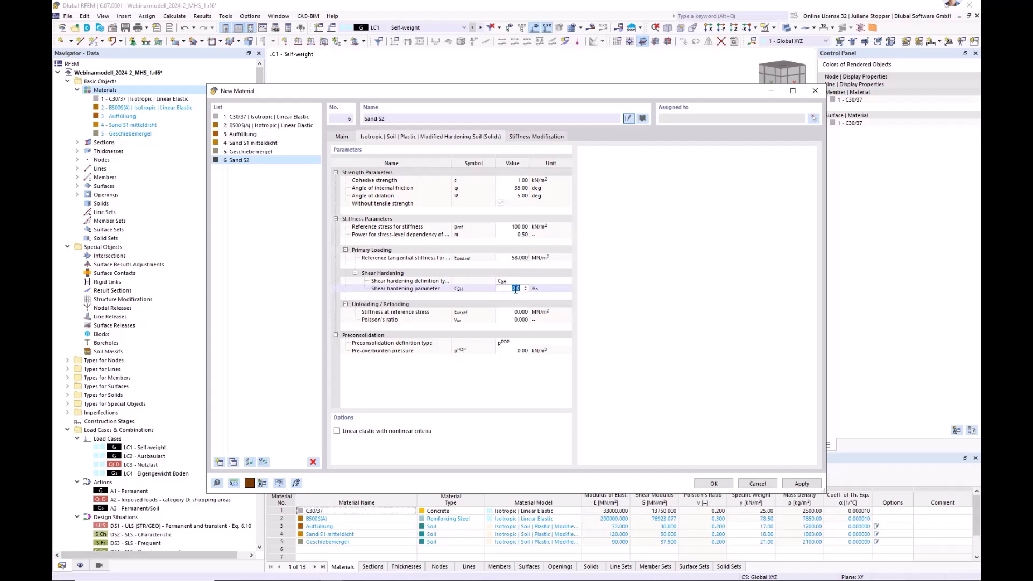
text(1)
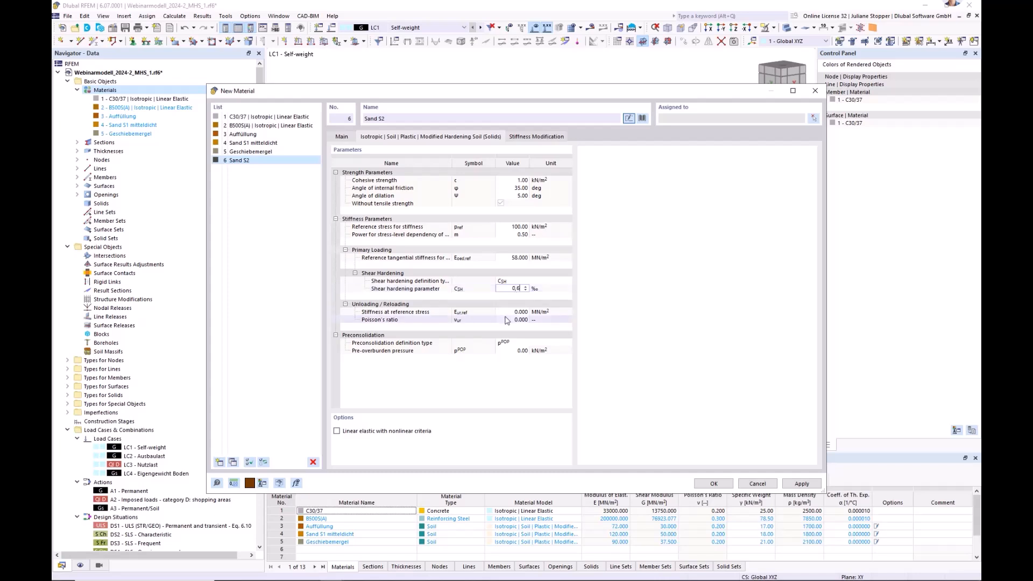
Set the unloading/reloading stiffness at reference stress to 174 MN/m² and its Poisson's ratio to 0.2.
click(517, 312)
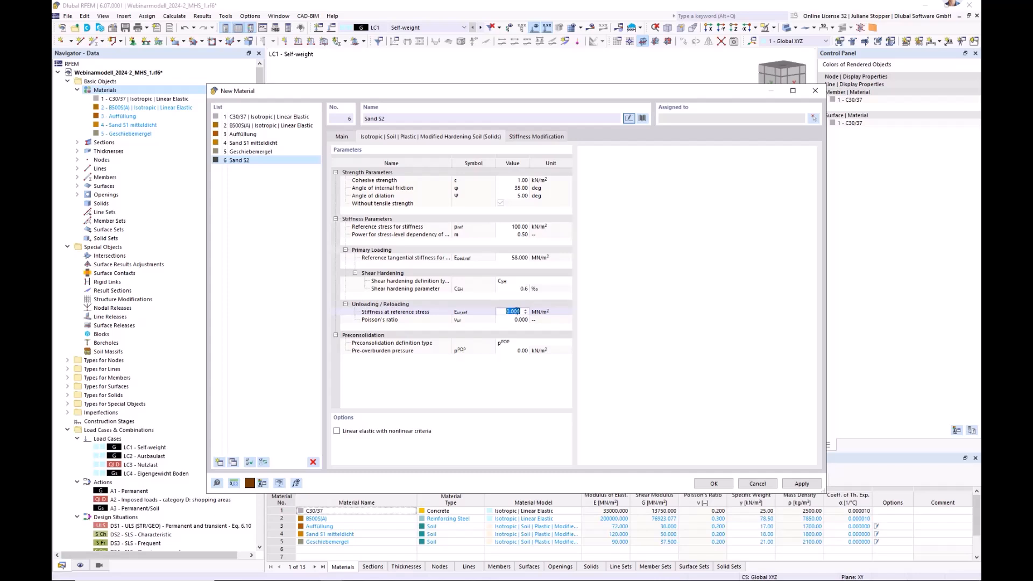
key(BackSpace)
click(518, 320)
text(0.)
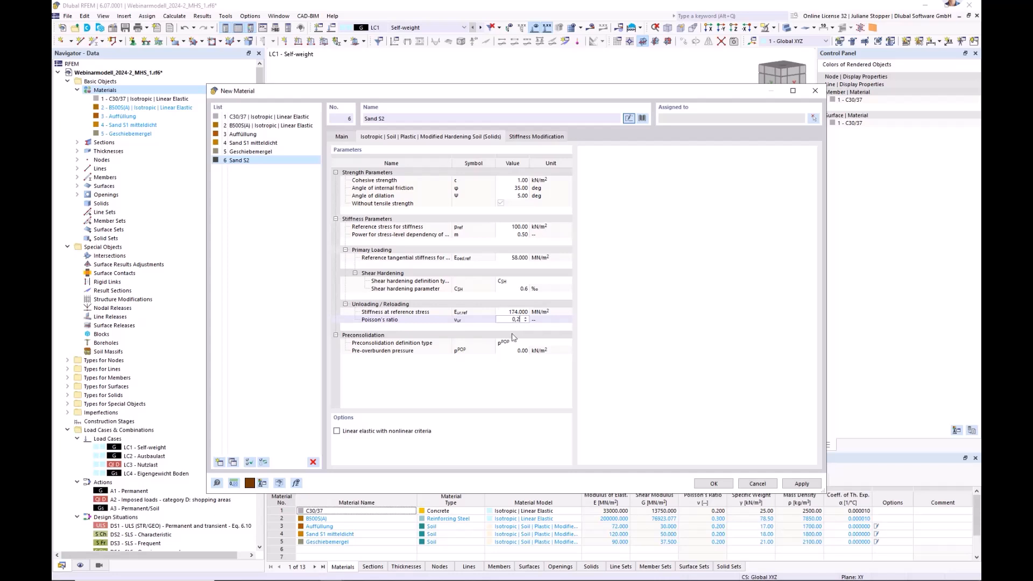
click(512, 387)
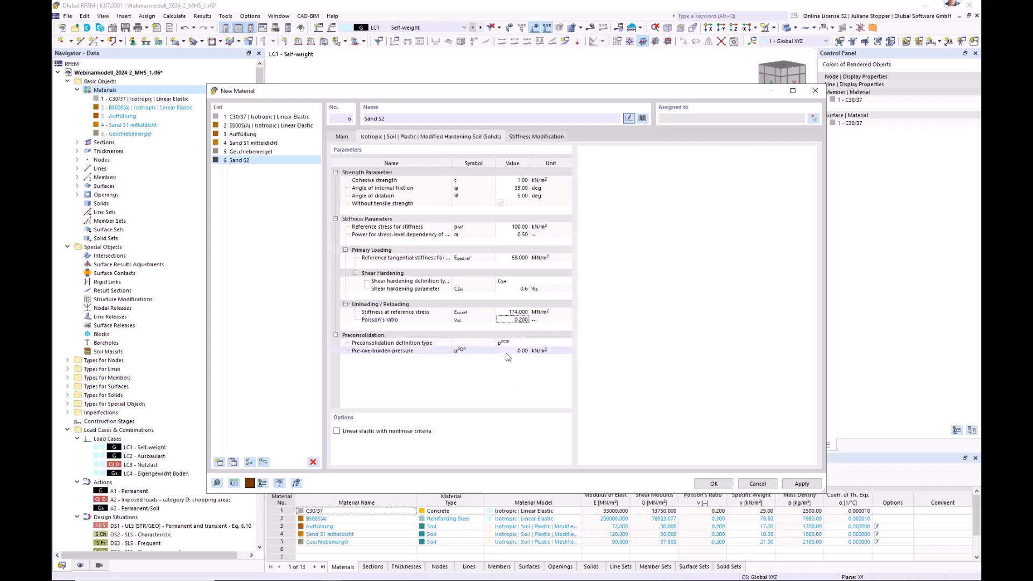
Set the pre-overburden pressure of Sand S2 to 5 kN/m² and save the material.
click(514, 351)
text(5)
click(498, 383)
click(714, 484)
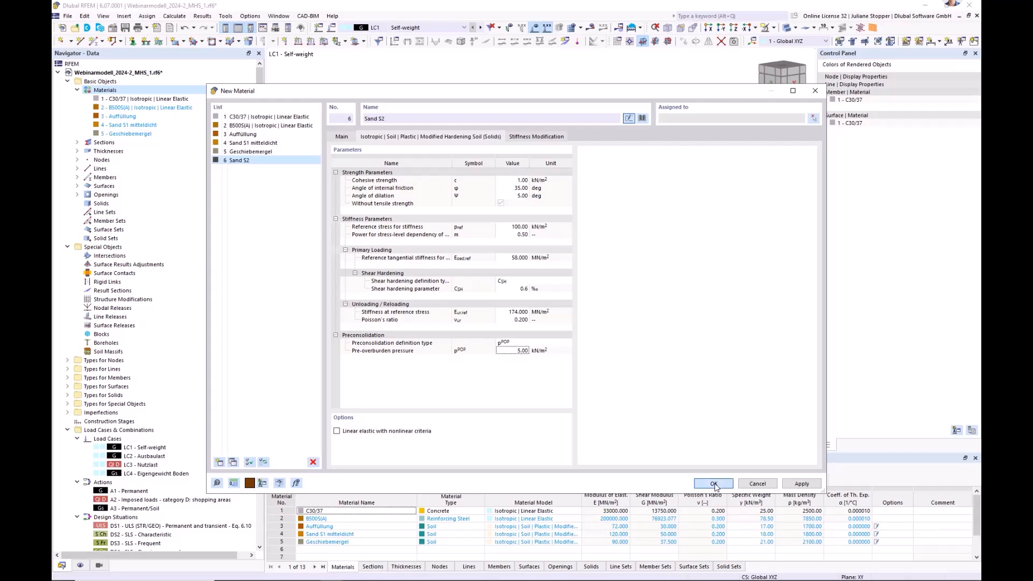
Collapse the Materials and Load Cases & Combinations branches in the model's data tree.
click(115, 143)
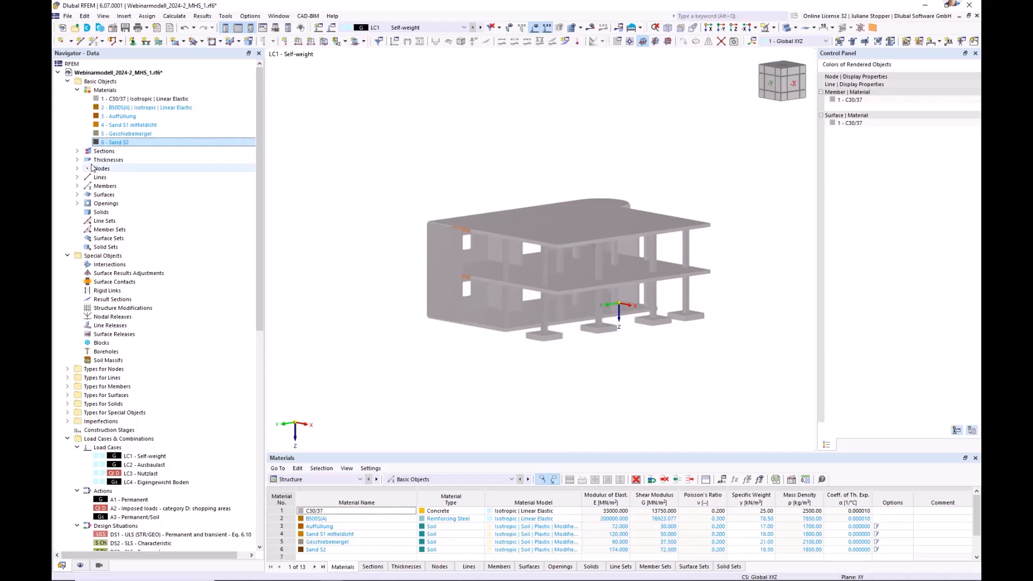
click(100, 81)
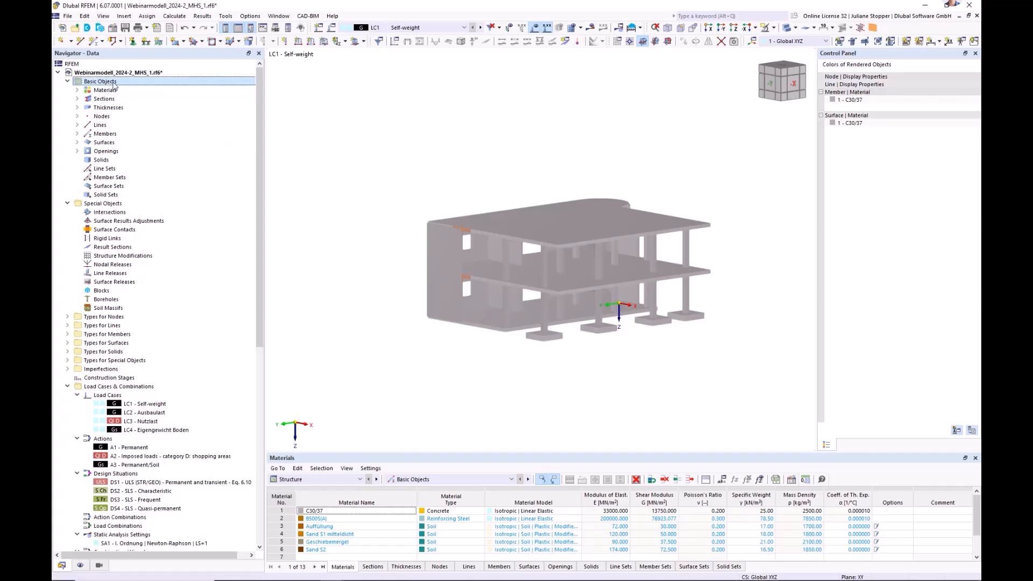
click(77, 142)
click(77, 142)
click(96, 207)
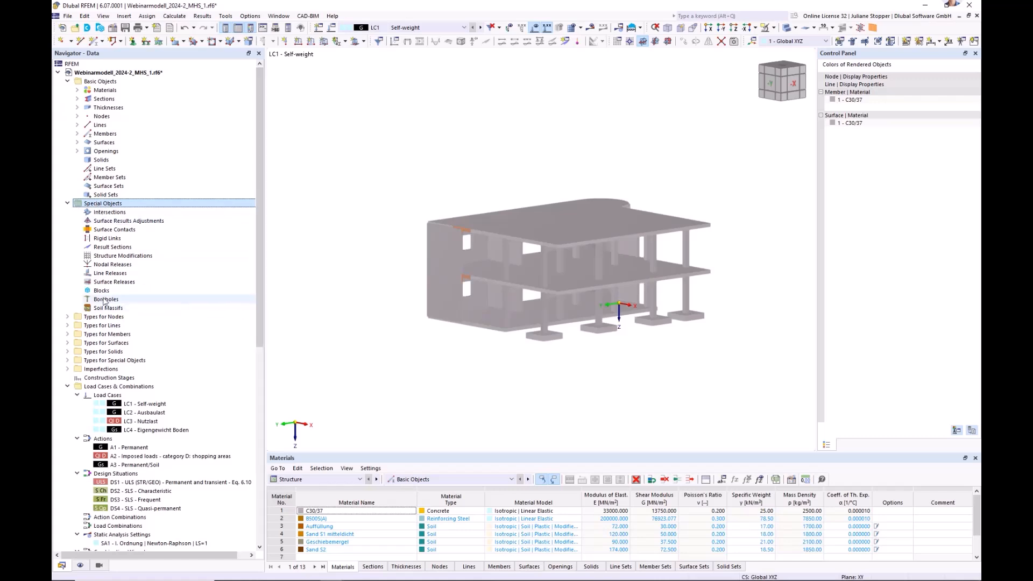
click(67, 387)
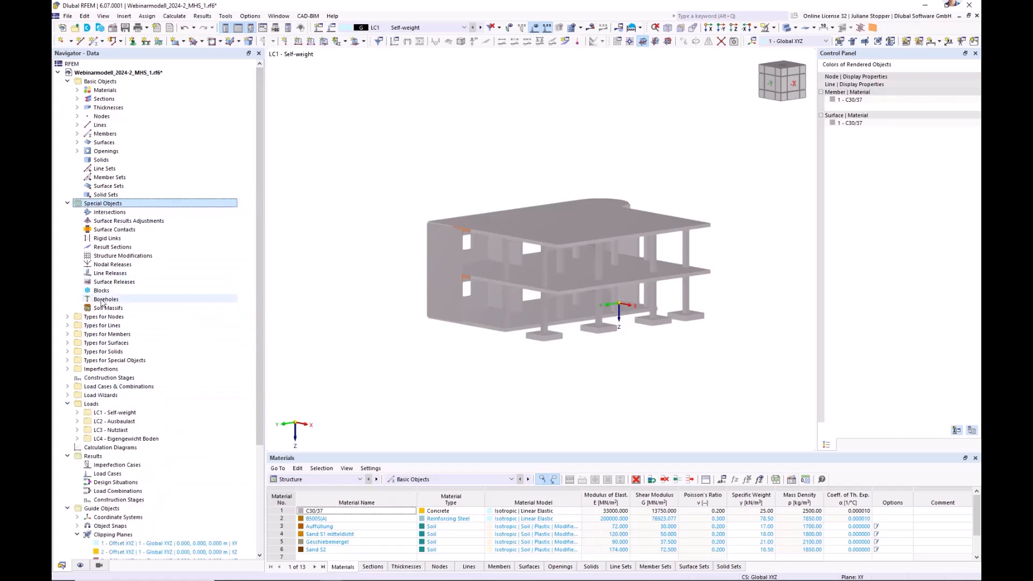
Create a new borehole at the model origin with its groundwater ordinate enabled at Z = 3.9 m.
click(103, 302)
right_click(102, 302)
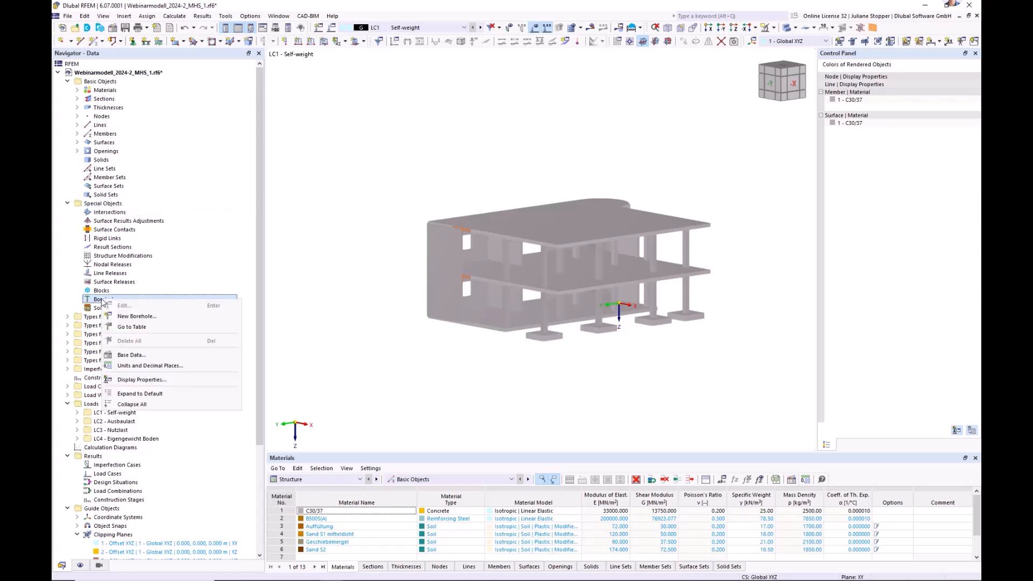
click(132, 317)
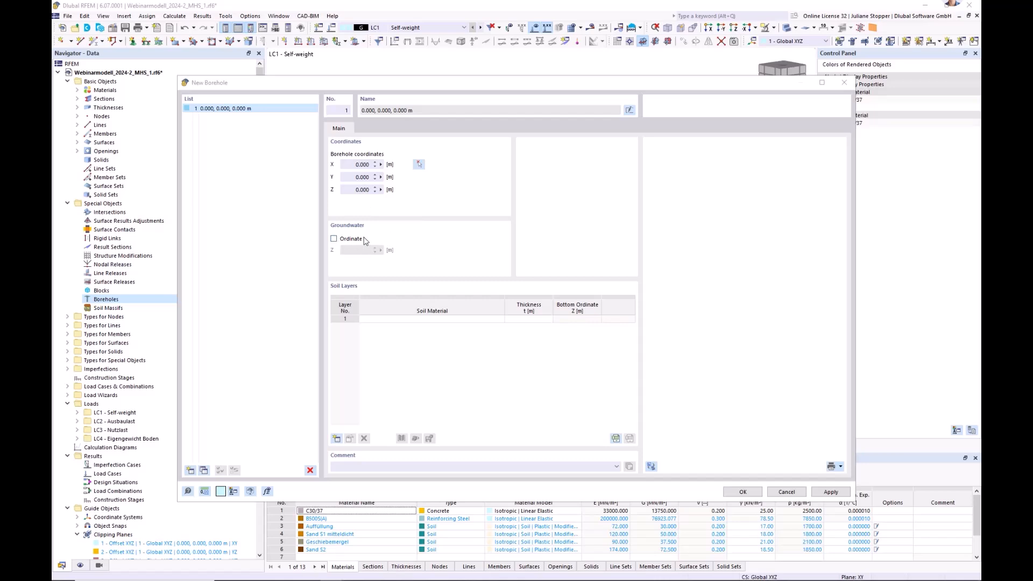
click(334, 239)
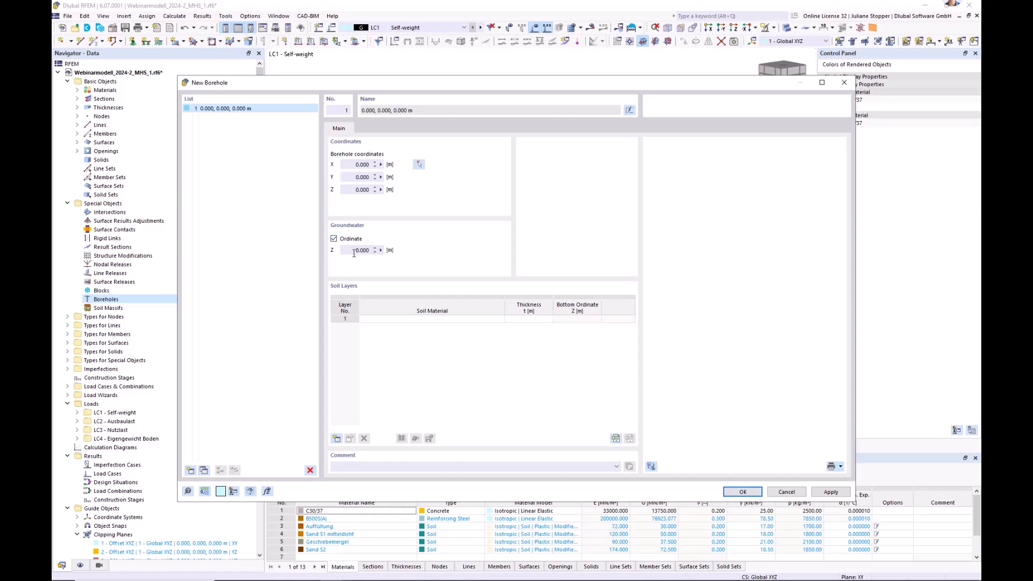
text(3.)
key(Tab)
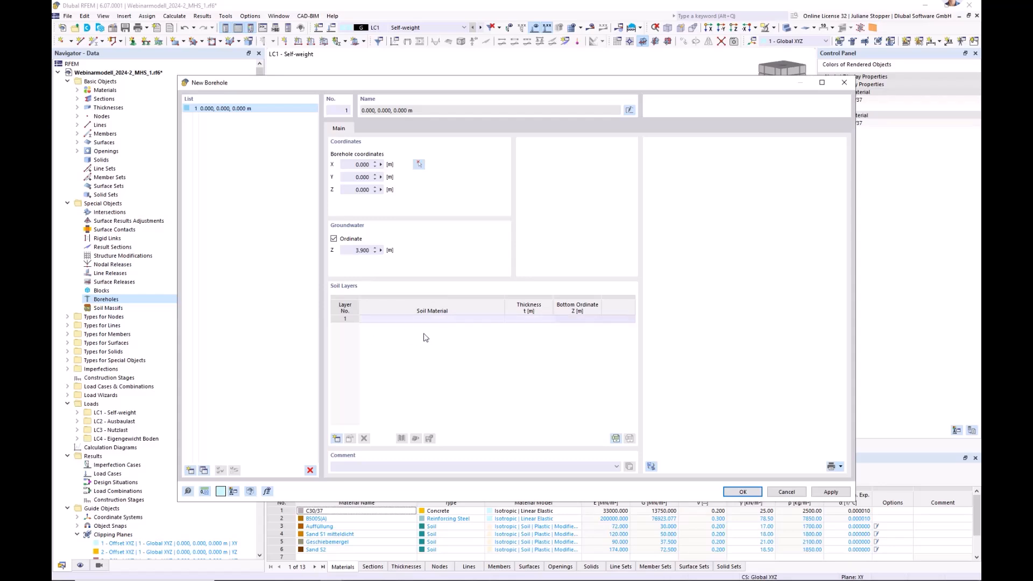
Assign Auffüllung to the borehole's first soil layer and Sand S1 mitteldicht to the second layer.
click(461, 311)
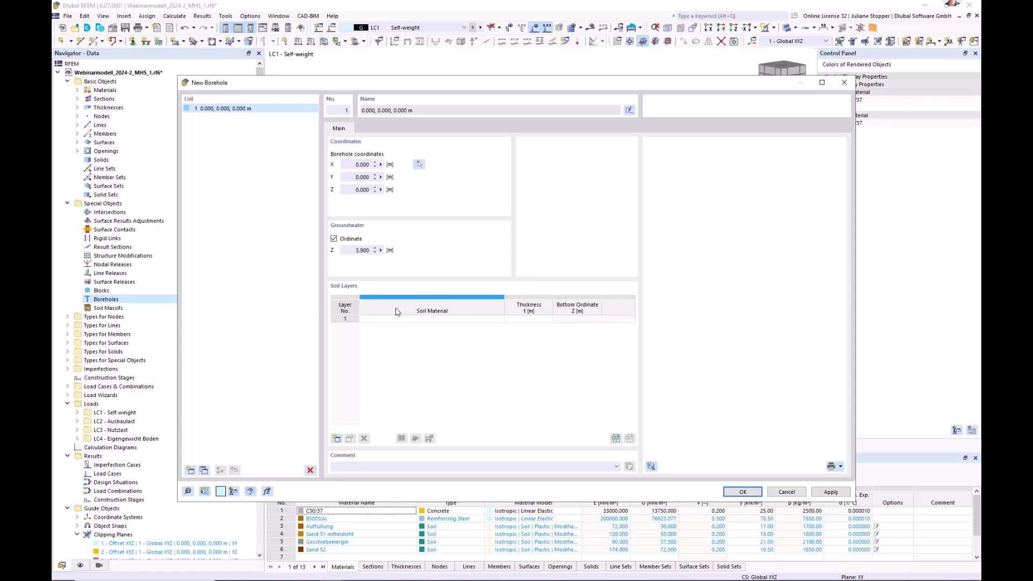
click(451, 320)
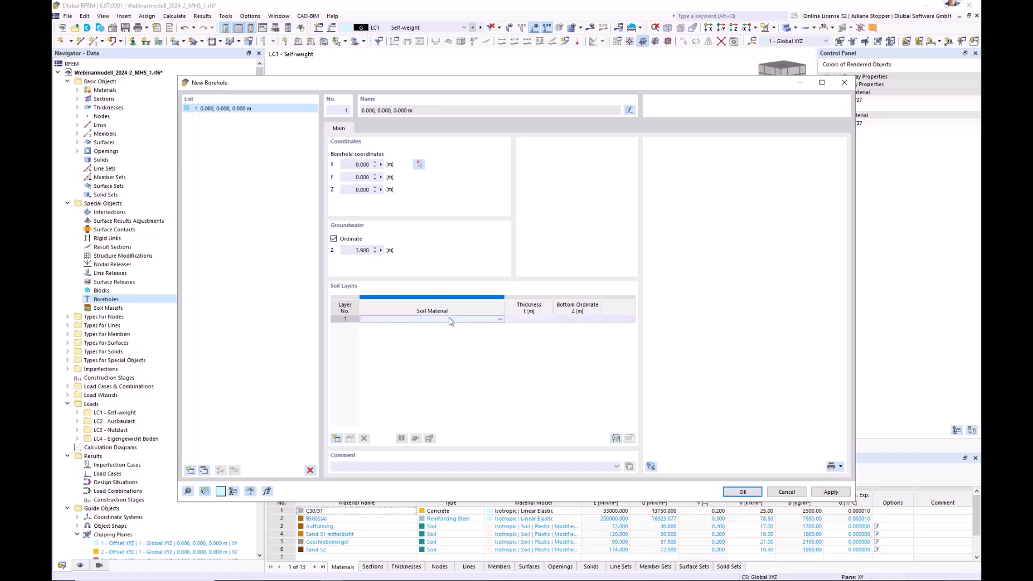
click(500, 320)
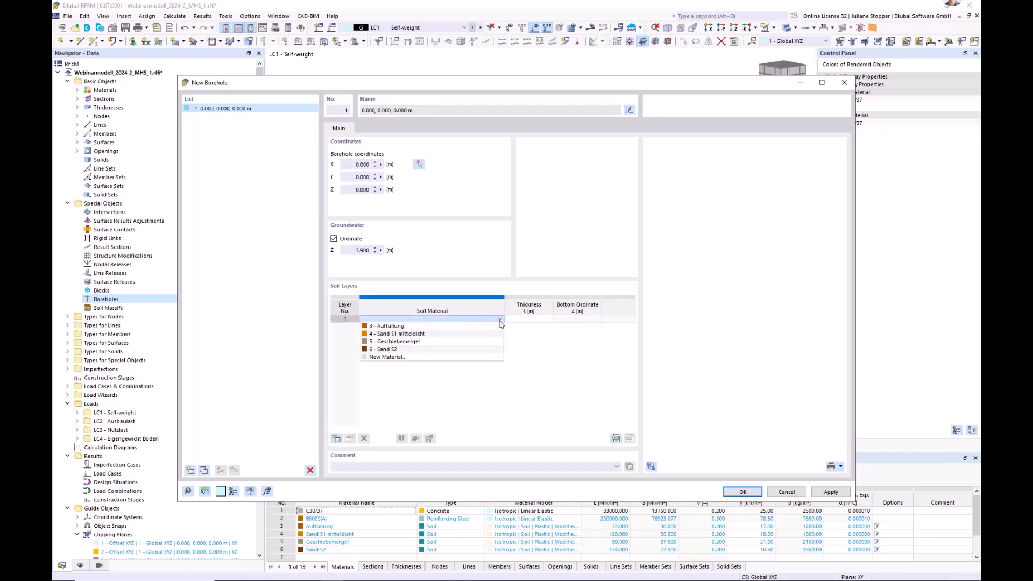
click(473, 327)
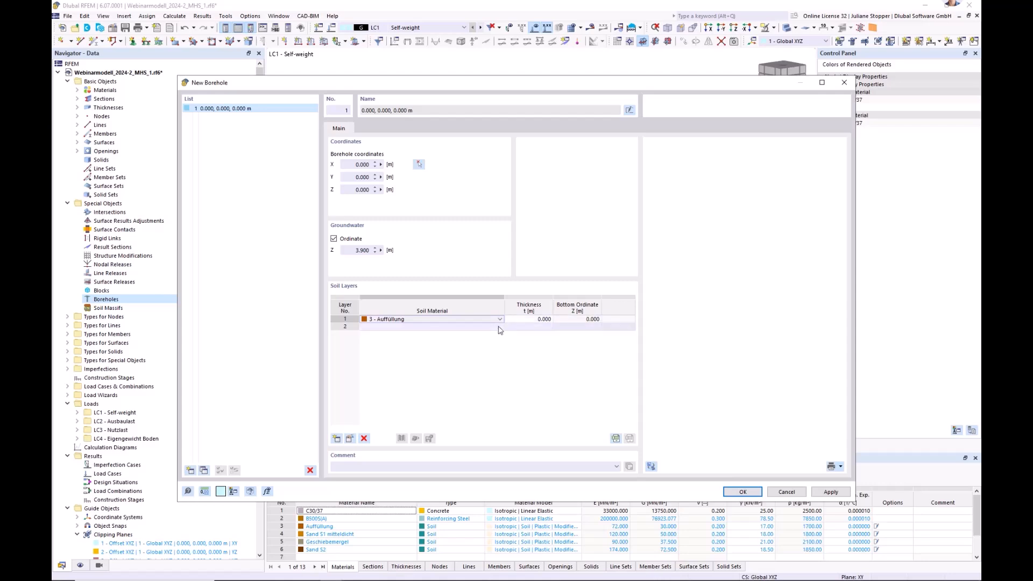
click(487, 326)
click(501, 327)
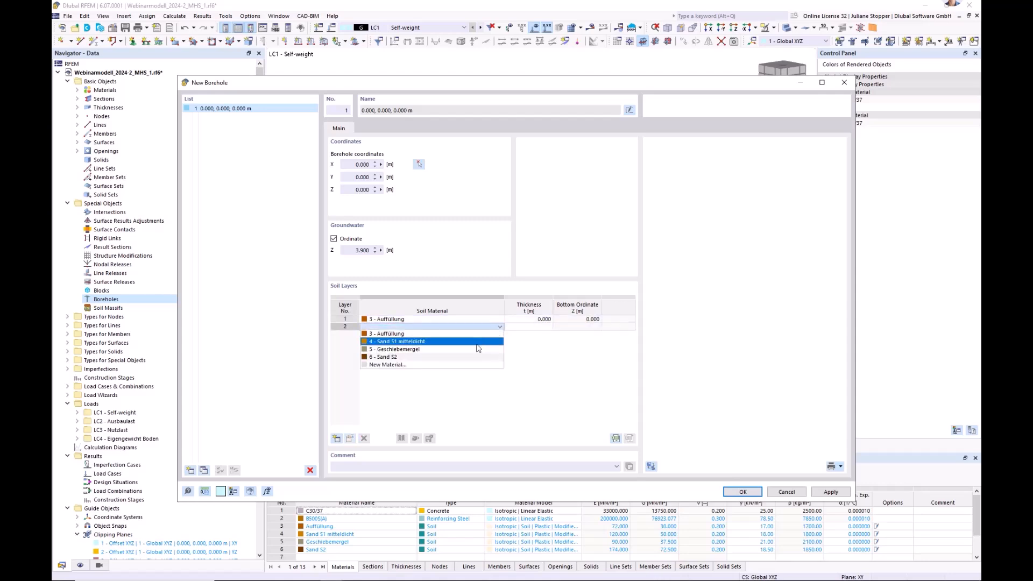
click(478, 342)
Add Sand S1 mitteldicht, Geschiebemergel and Sand S2 as the borehole's third, fourth and fifth soil layers.
click(498, 335)
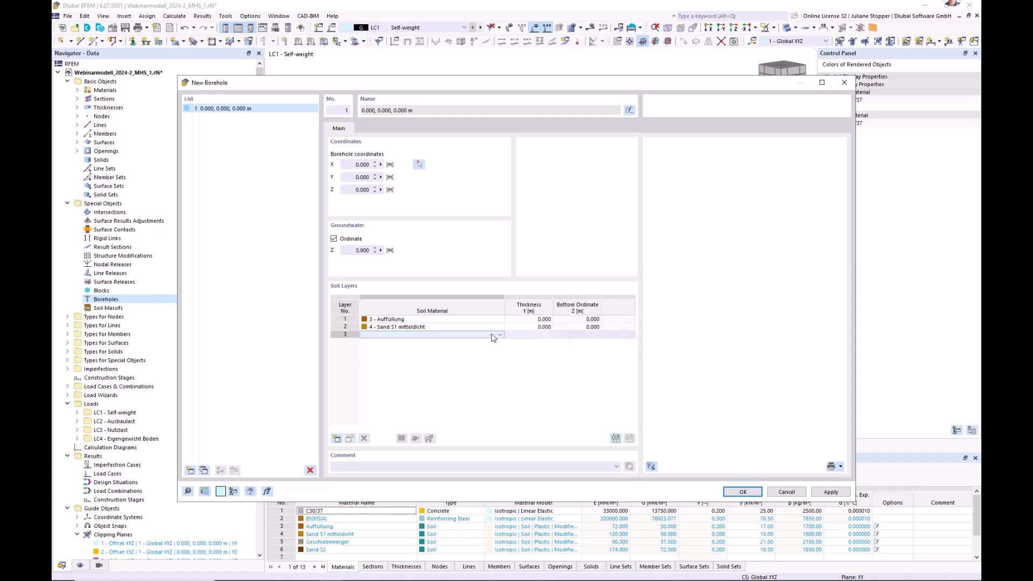
click(500, 334)
click(490, 350)
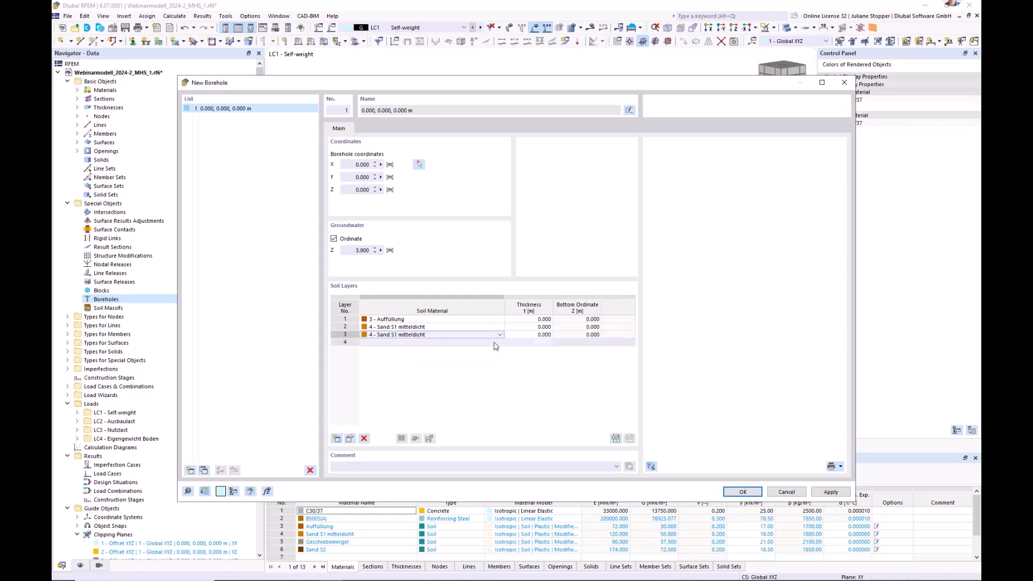
click(501, 343)
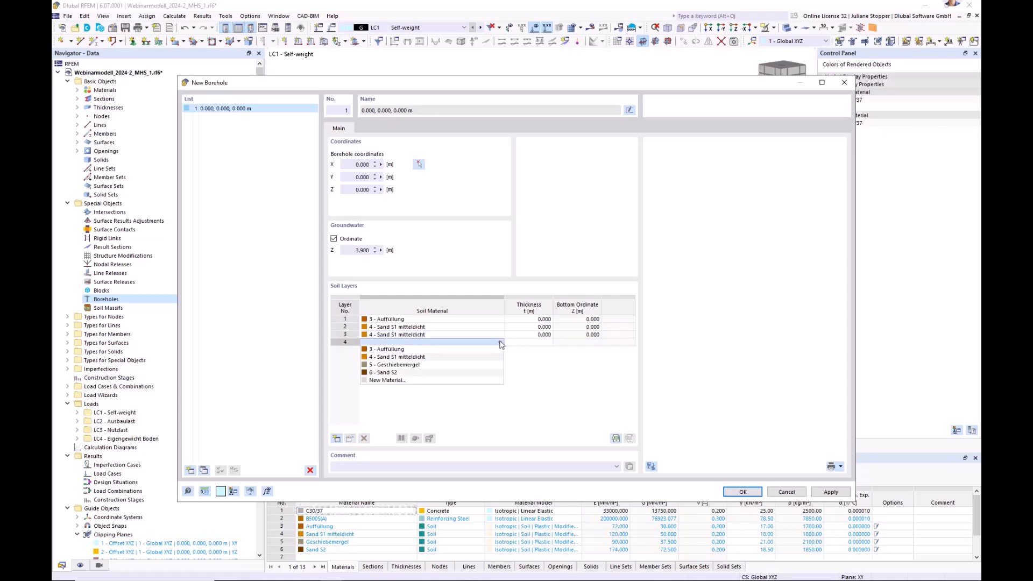
click(428, 367)
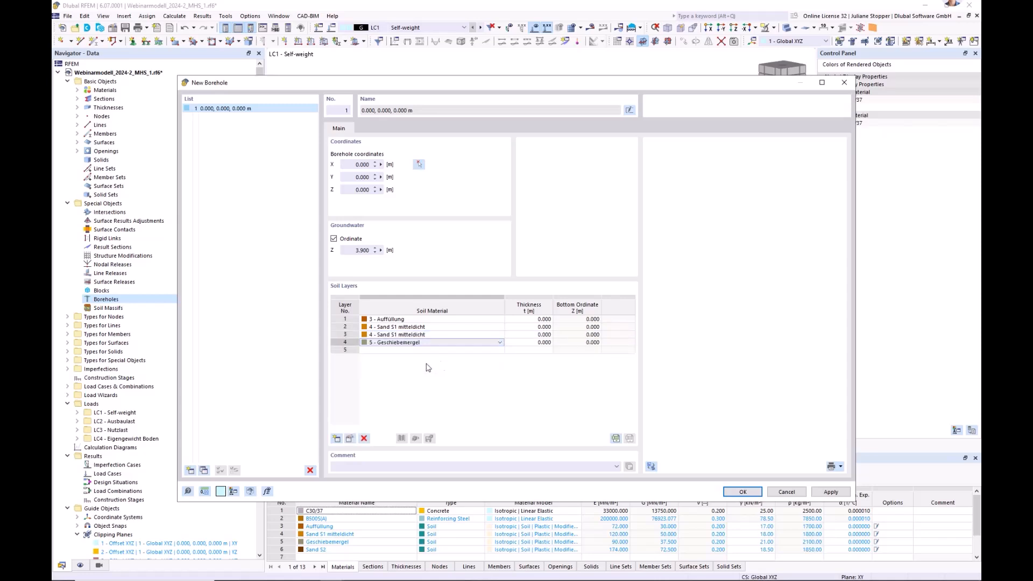
click(488, 350)
click(500, 351)
click(473, 381)
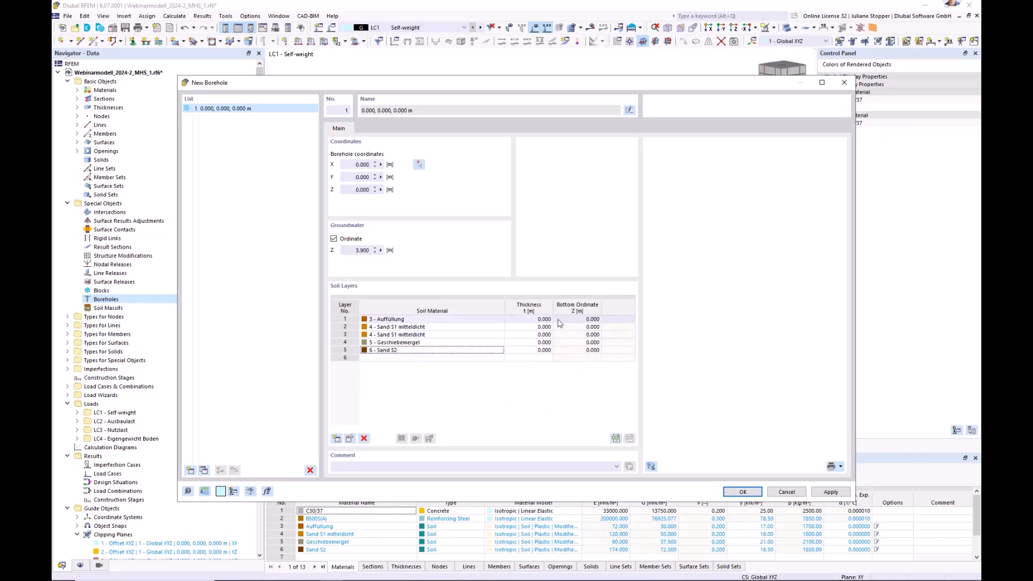
Set the thickness of the Auffüllung layer to 4.8 m and of the second layer to 3.5 m.
click(535, 320)
key(BackSpace)
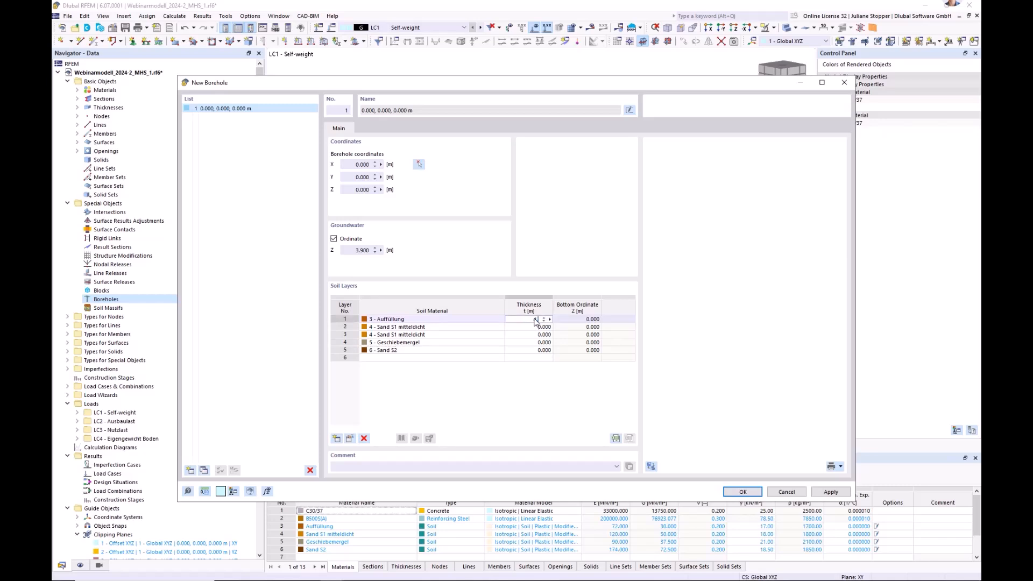
text(4.8)
click(533, 327)
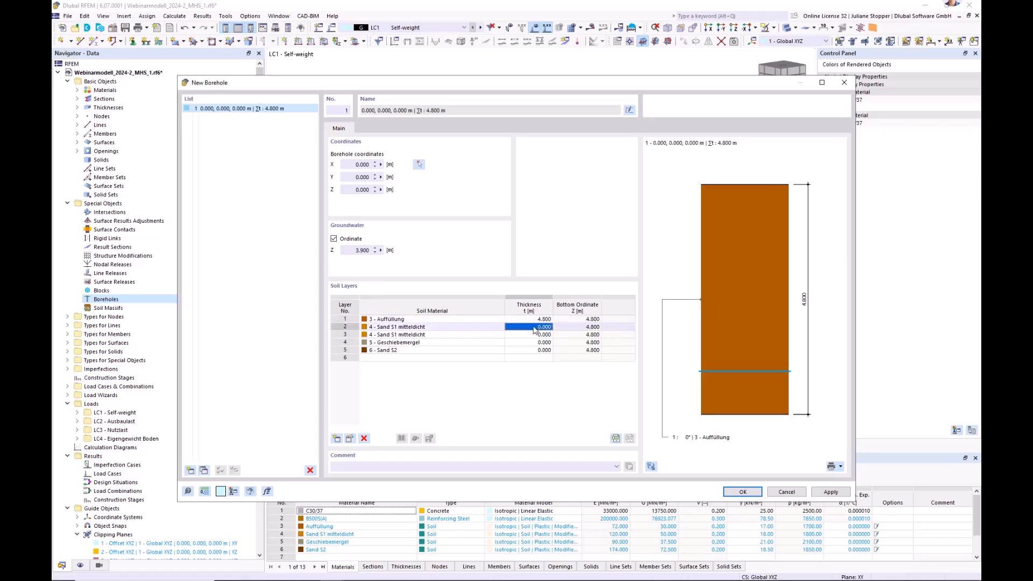
key(BackSpace)
Set the thicknesses of layers 3, 4 and 5 to 4 m, 3 m and 15 m, and save the borehole.
click(534, 334)
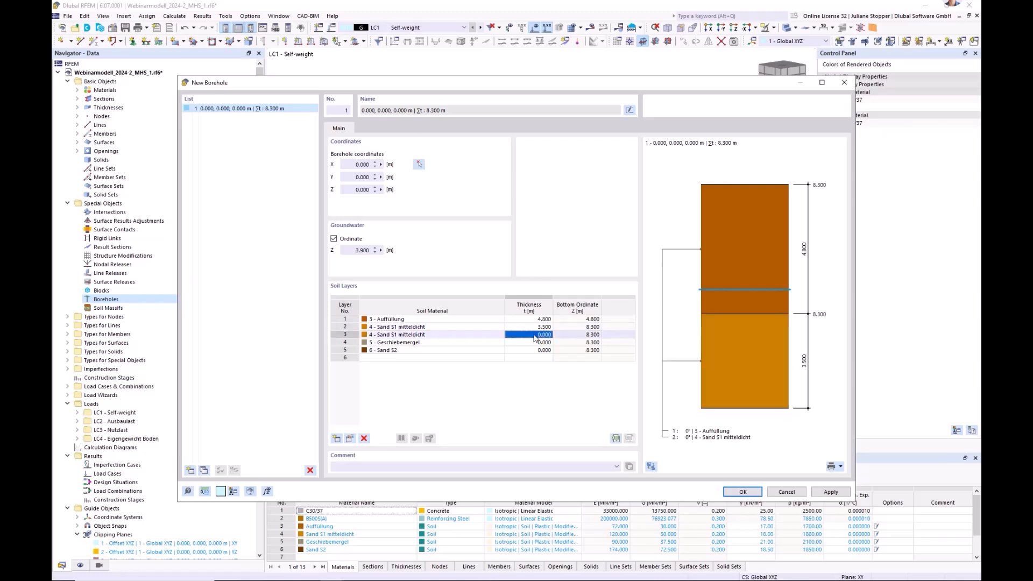
text(4)
click(539, 342)
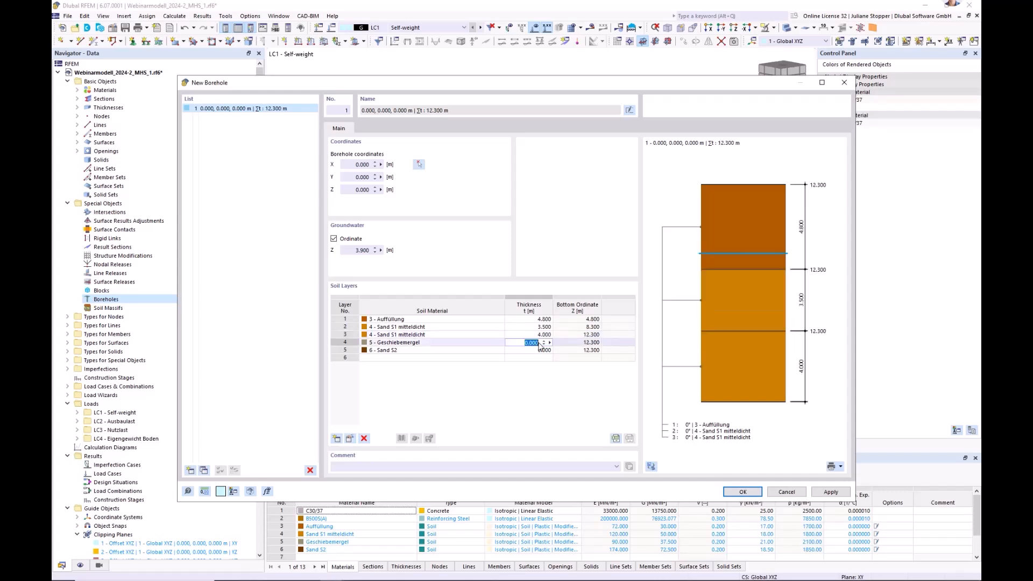
text(3)
click(534, 350)
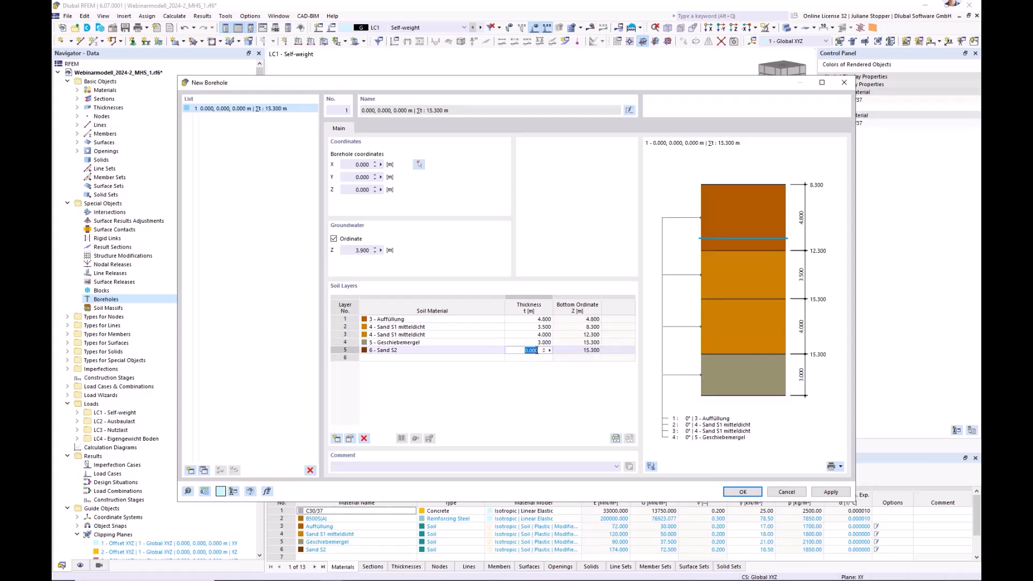
text(15)
key(Return)
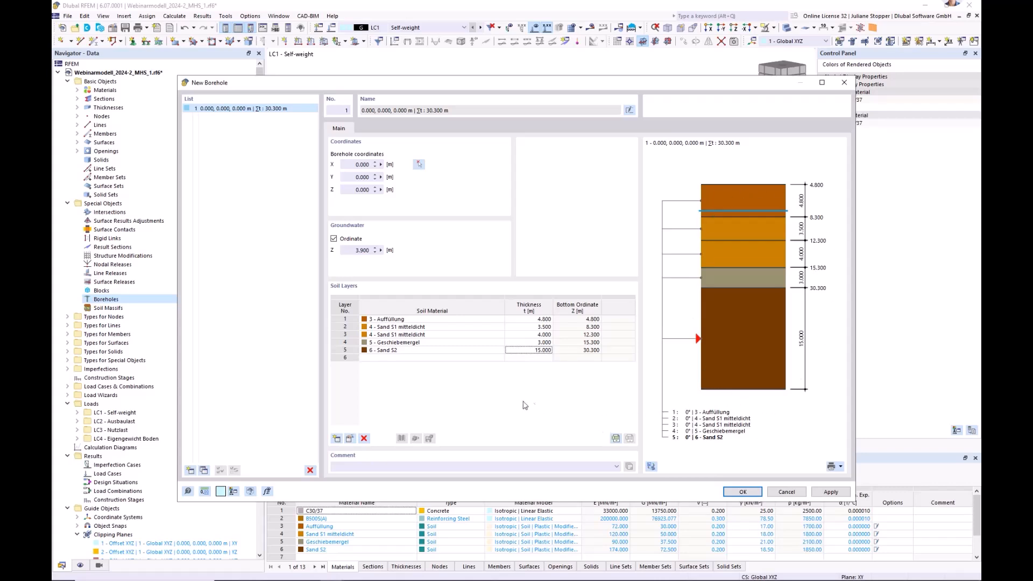
click(741, 493)
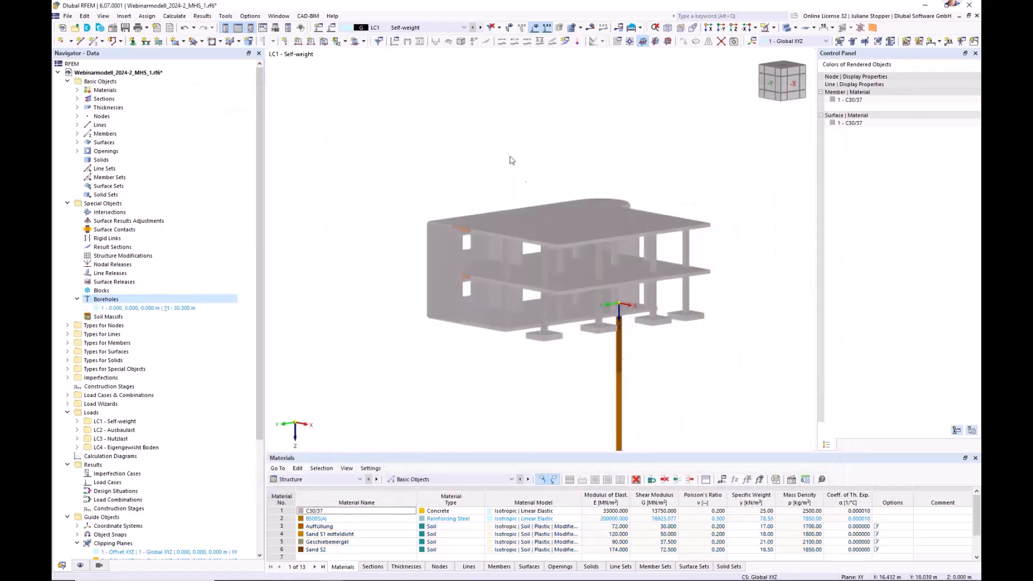
Start a new rectangular soil massif of type Boreholes and assign borehole 1 to it.
scroll(514, 172, down, 3)
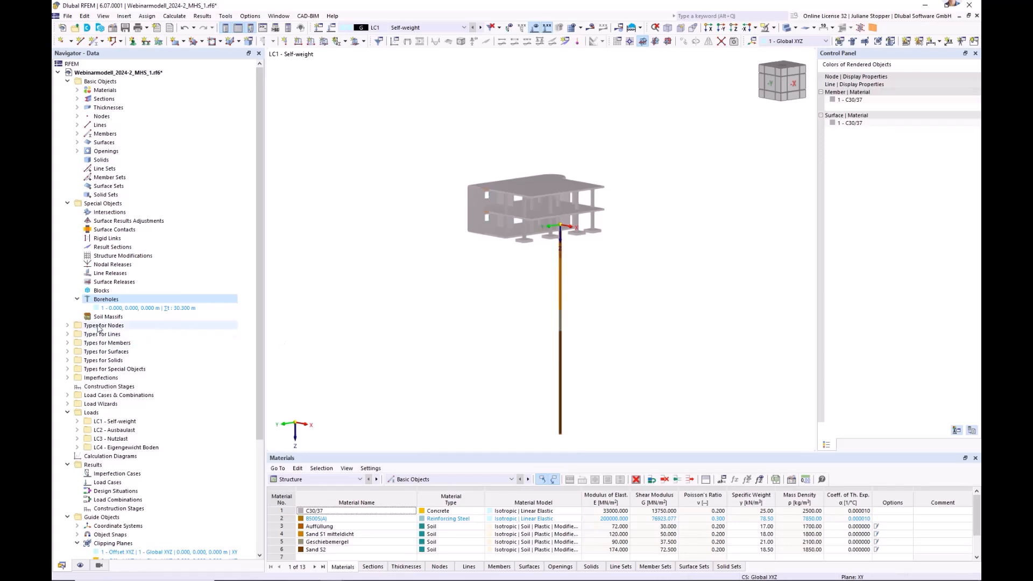
right_click(95, 319)
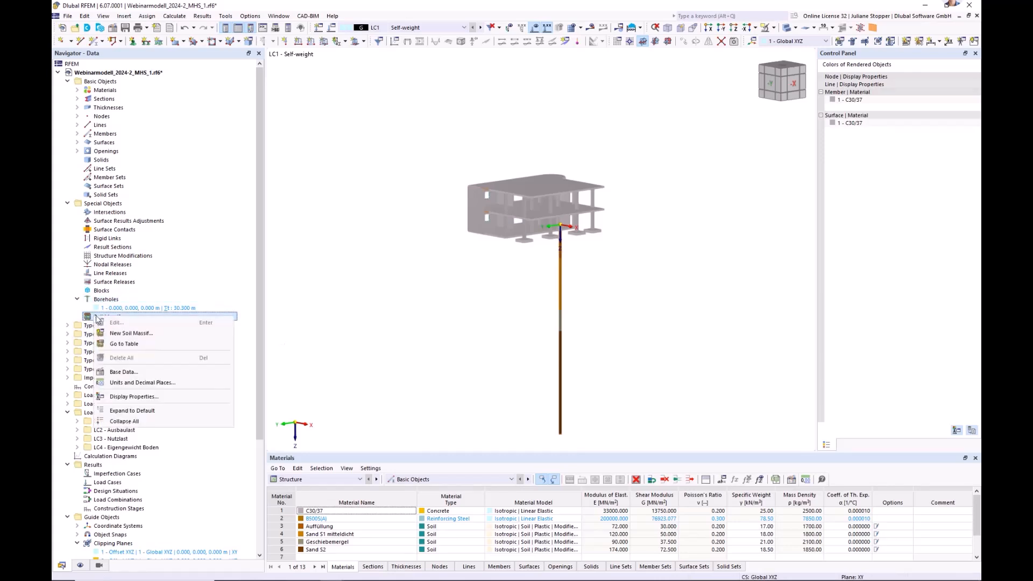
click(122, 334)
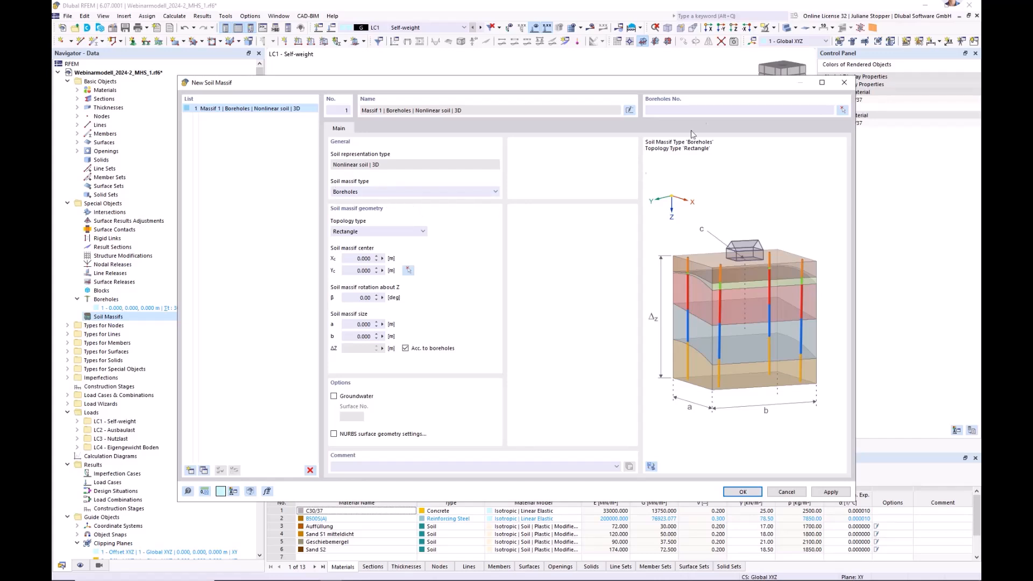
click(665, 112)
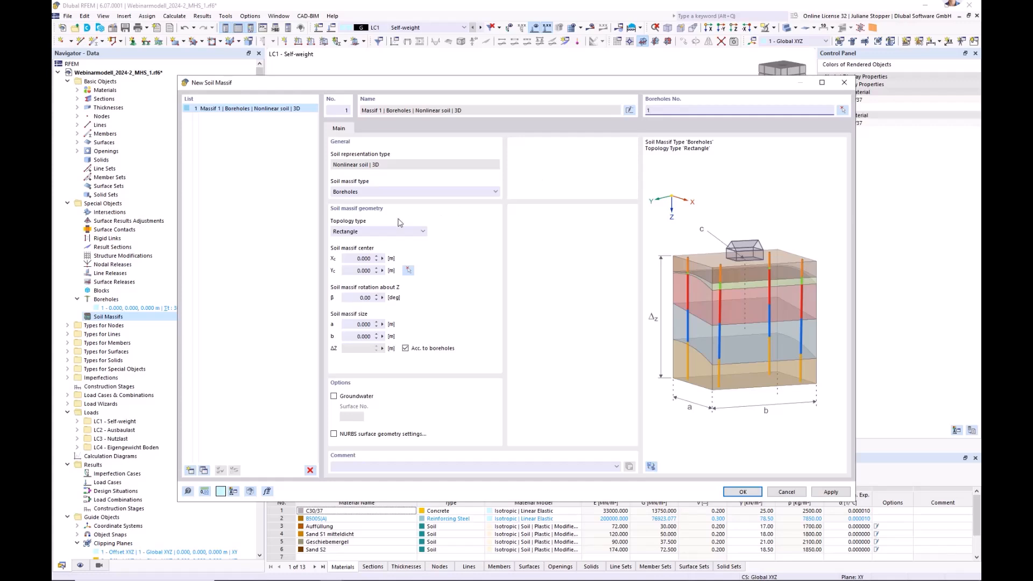
Set the soil massif center to X = 6 m and Y = 8 m.
click(355, 259)
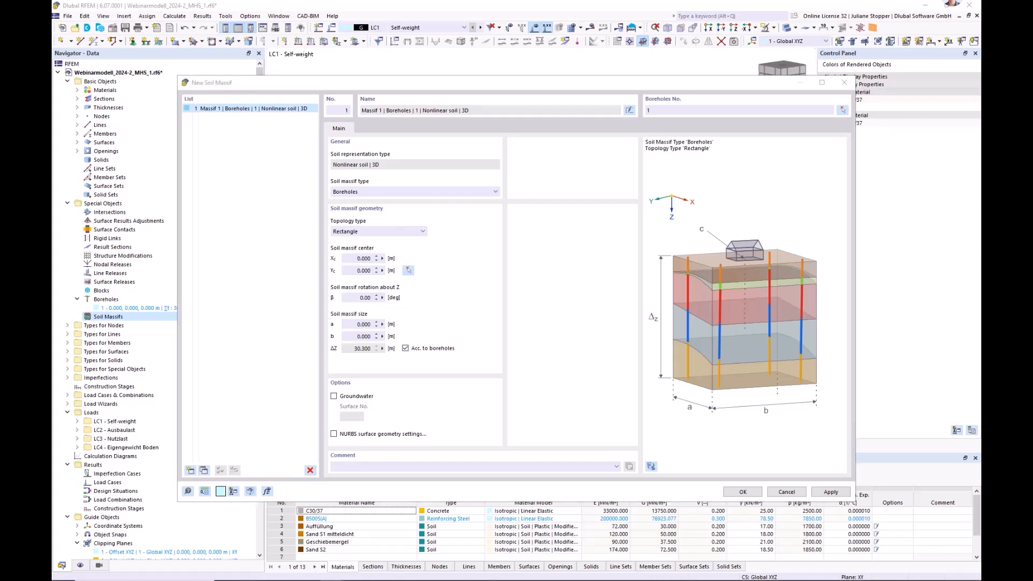
click(361, 259)
click(416, 260)
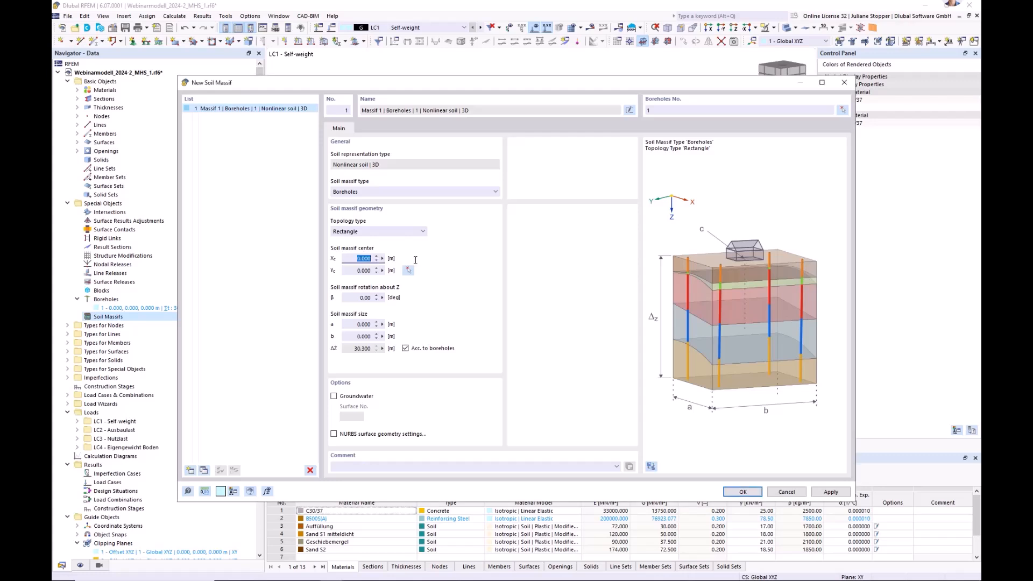
text(6)
click(353, 271)
text(8)
Size the soil massif 48 m by 48 m with groundwater enabled and create it.
click(348, 325)
text(48)
key(Tab)
text(48)
key(Tab)
click(334, 396)
click(743, 492)
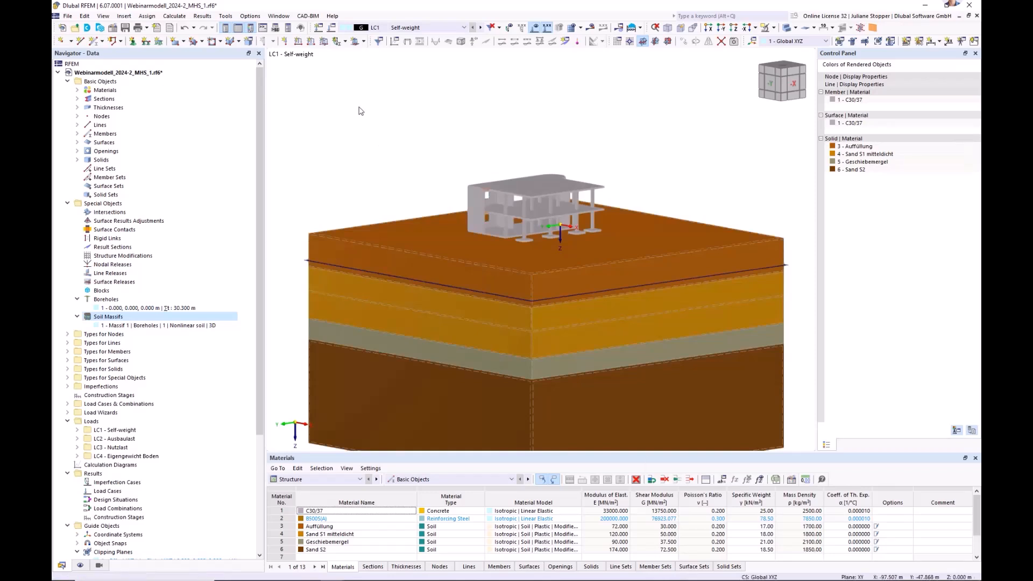
Examine the soil massif's solids by highlighting each one in turn, from Auffüllung down to Sand S2.
scroll(361, 110, down, 1)
middle_drag(310, 284, 328, 268)
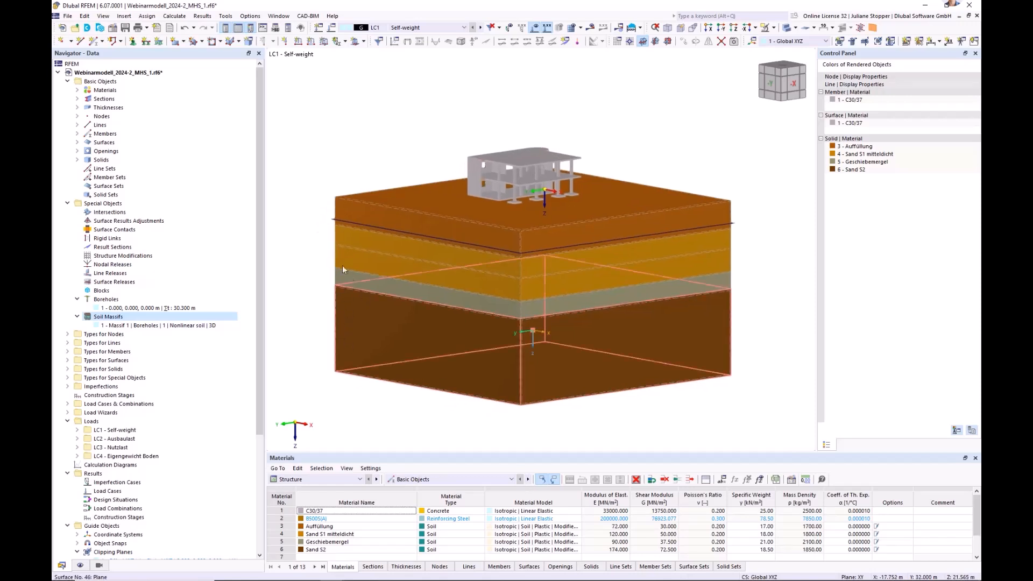
click(77, 160)
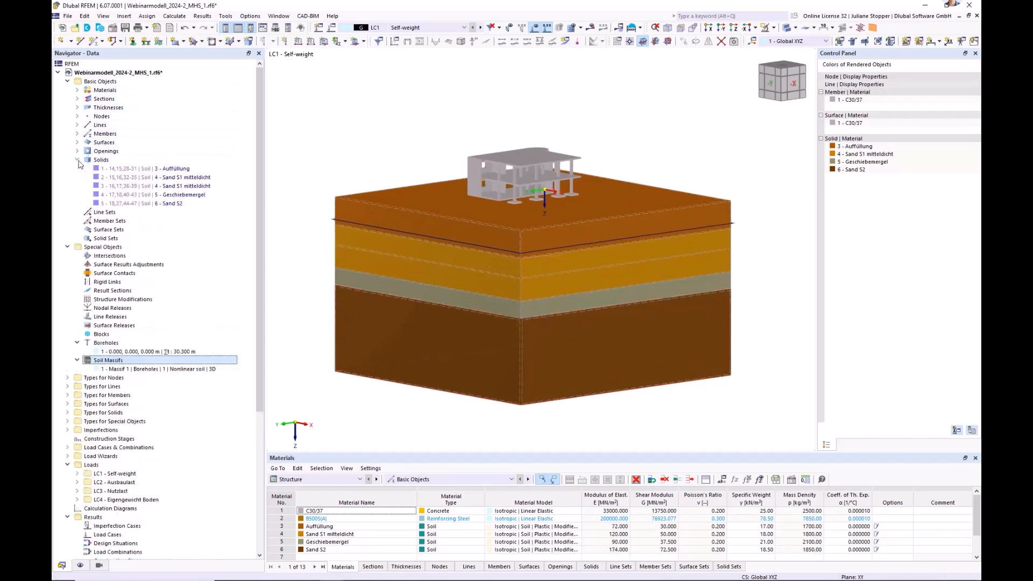
click(112, 168)
click(114, 177)
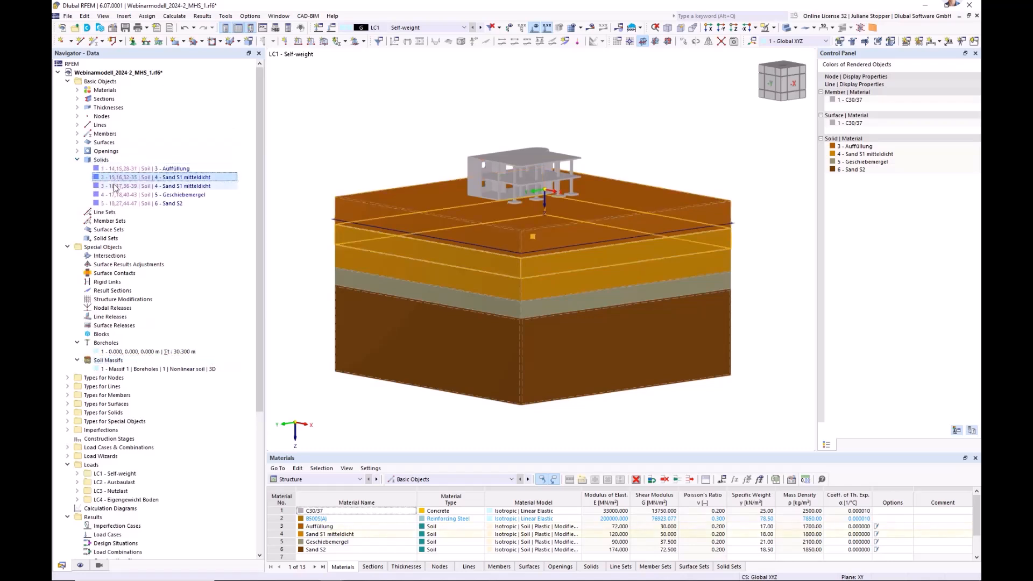
click(115, 187)
click(116, 195)
click(118, 203)
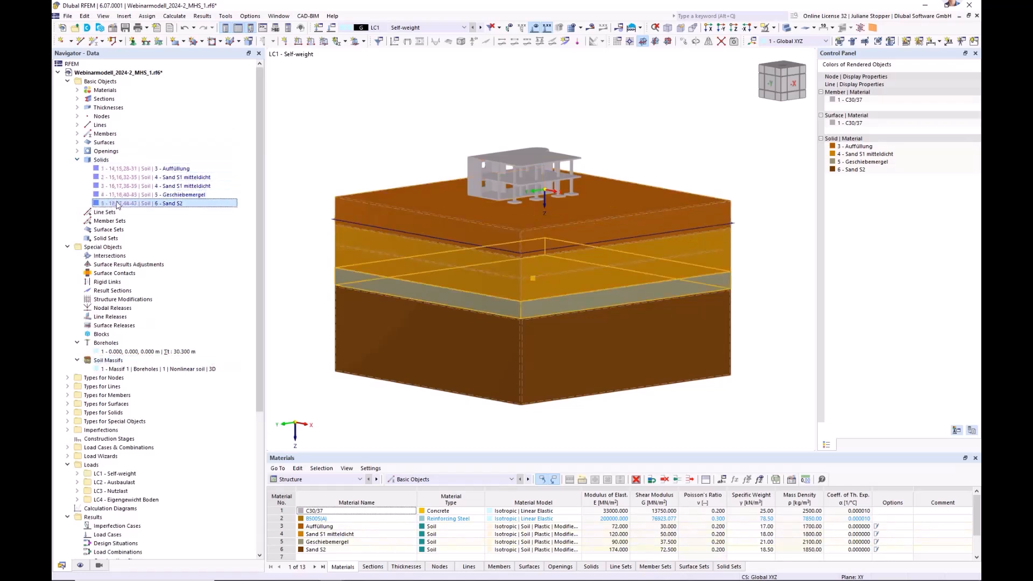
Look through the model's surfaces and highlight the groundwater surface of the soil massif.
click(77, 142)
scroll(179, 345, down, 8)
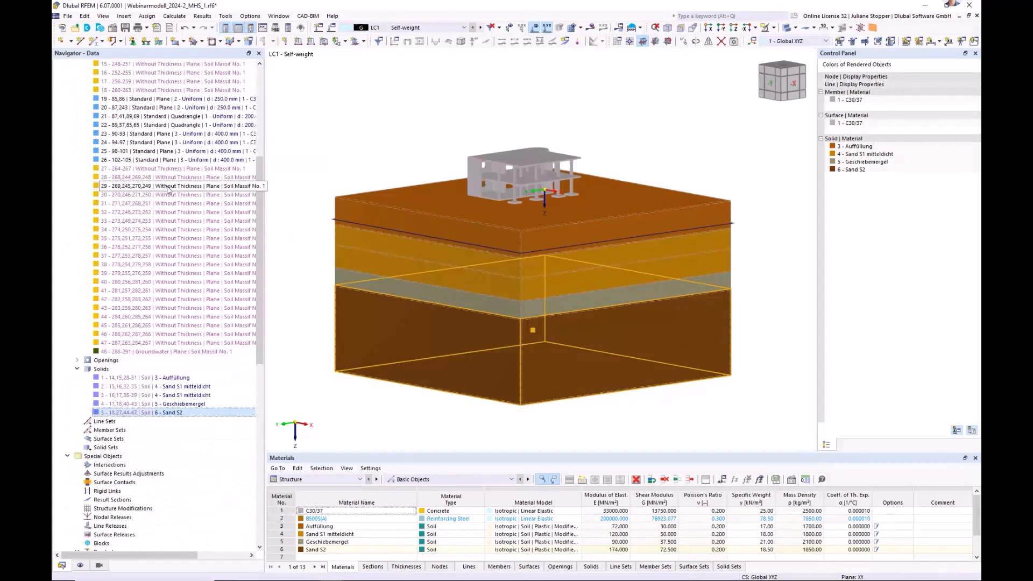
click(179, 351)
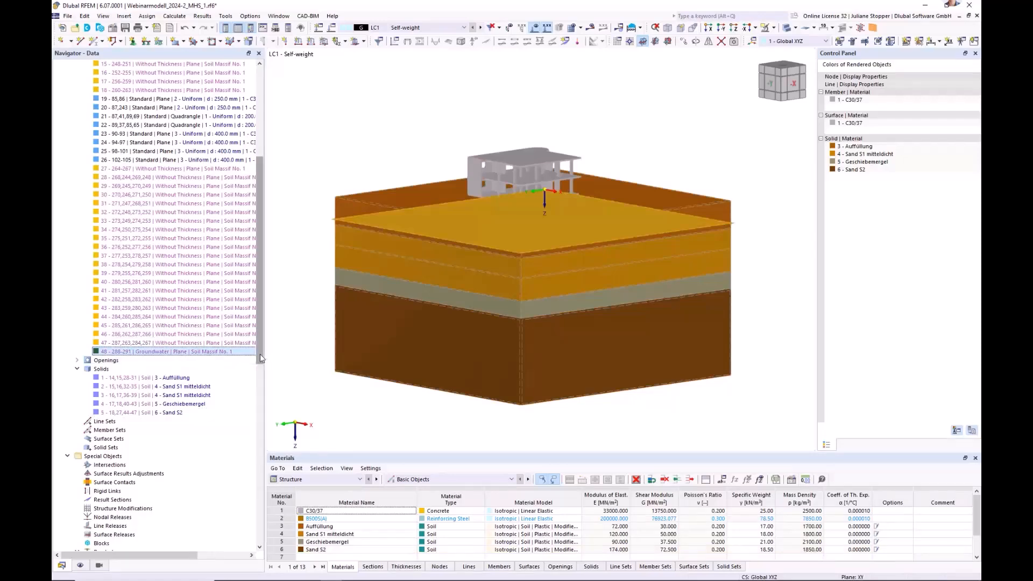
drag(261, 354, 260, 261)
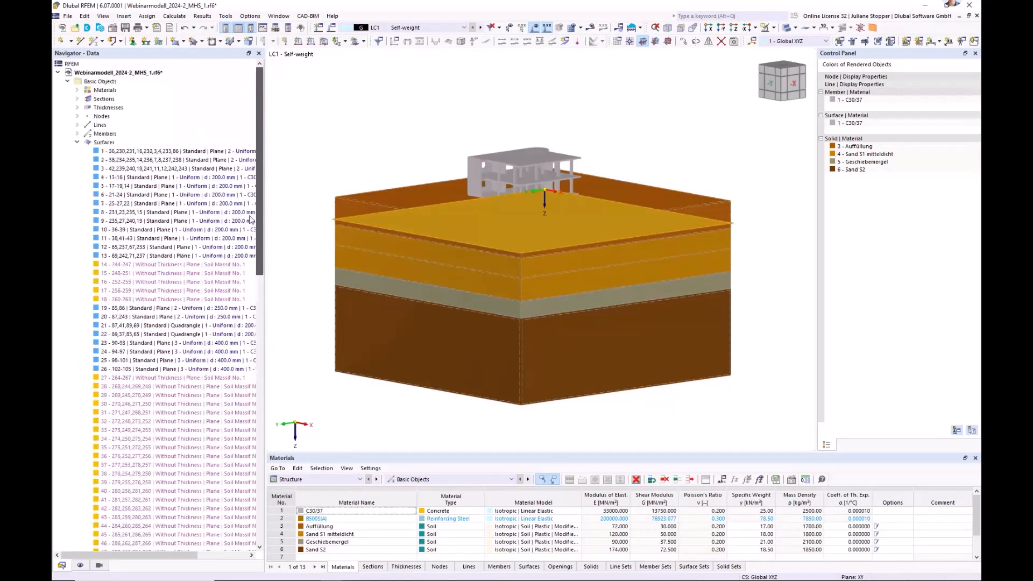
Display the surface types, including the surface supports, and render the model transparently to reveal the supports around the soil massif.
click(77, 143)
click(336, 154)
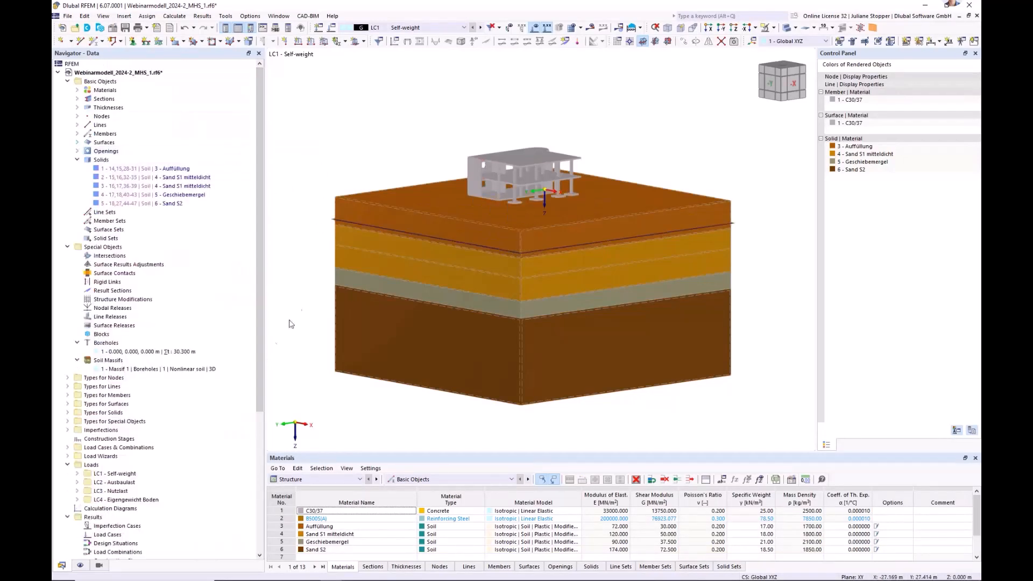
click(79, 566)
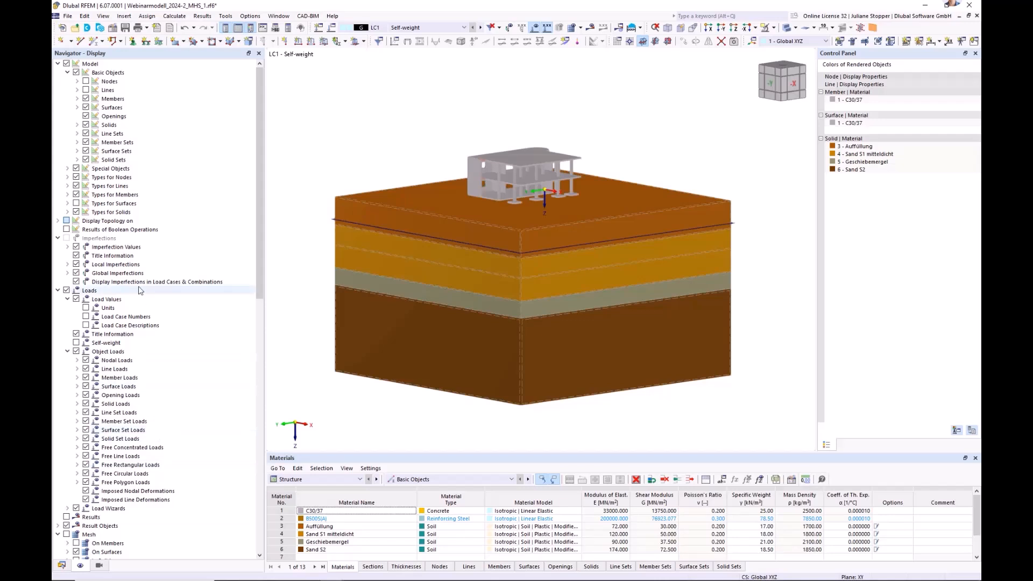
click(76, 204)
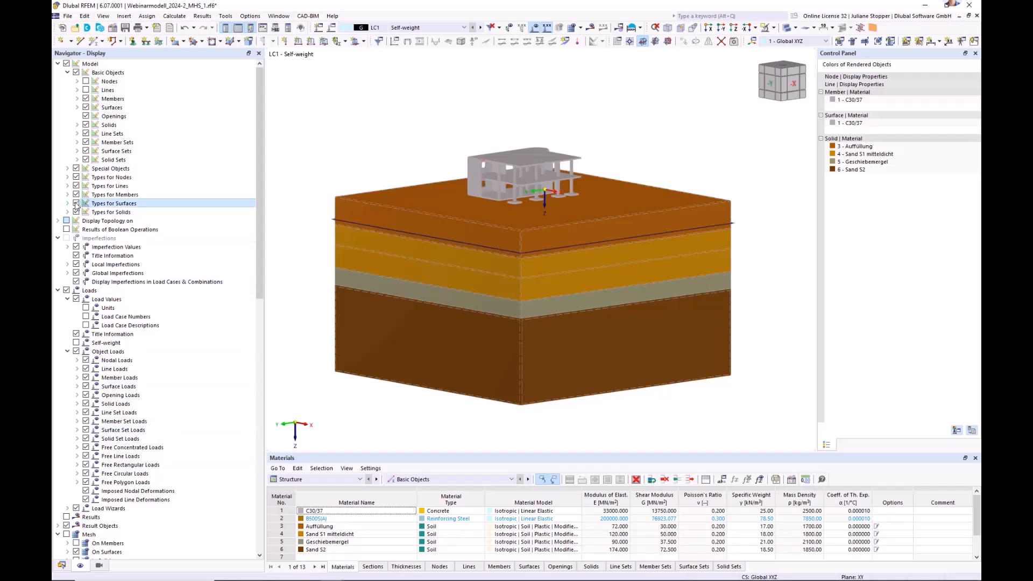
click(795, 29)
click(824, 56)
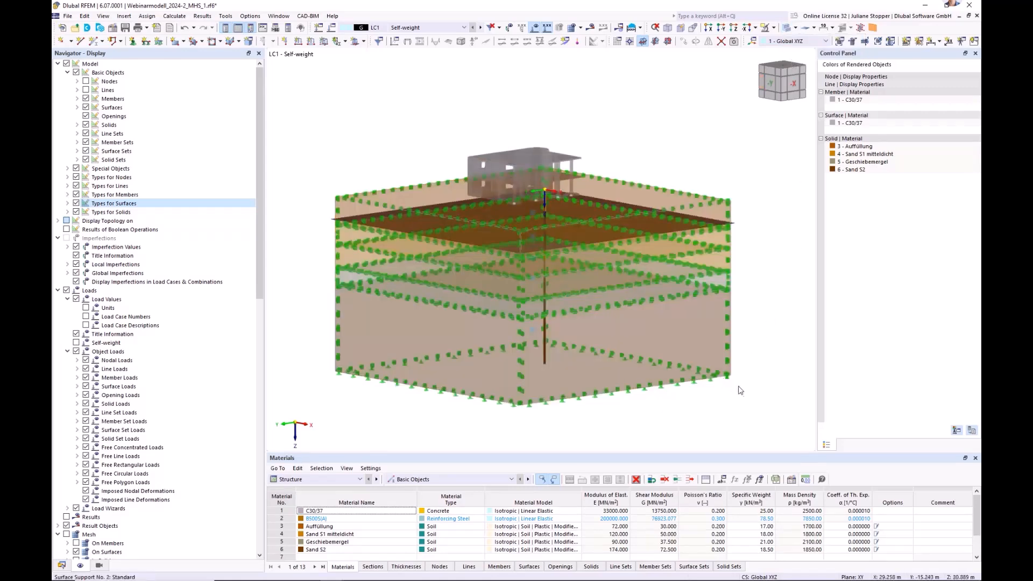
mouse_move(738, 393)
ctrl+middle_down()
mouse_move(701, 391)
mouse_move(724, 396)
ctrl+middle_up()
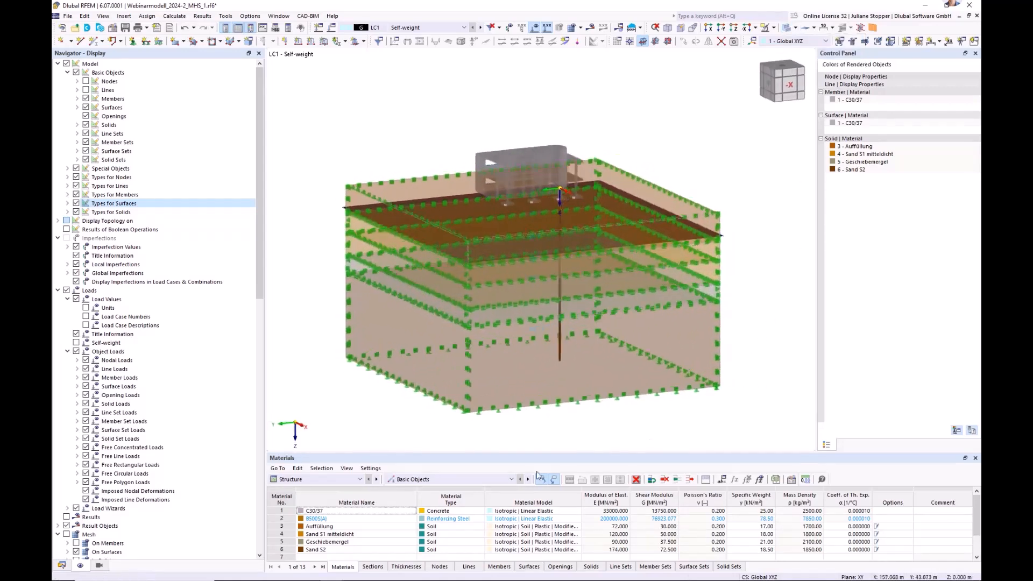
Inspect the support conditions of the two surface supports on the soil massif, for surfaces 28-47 and surface 27, without changing them.
click(61, 566)
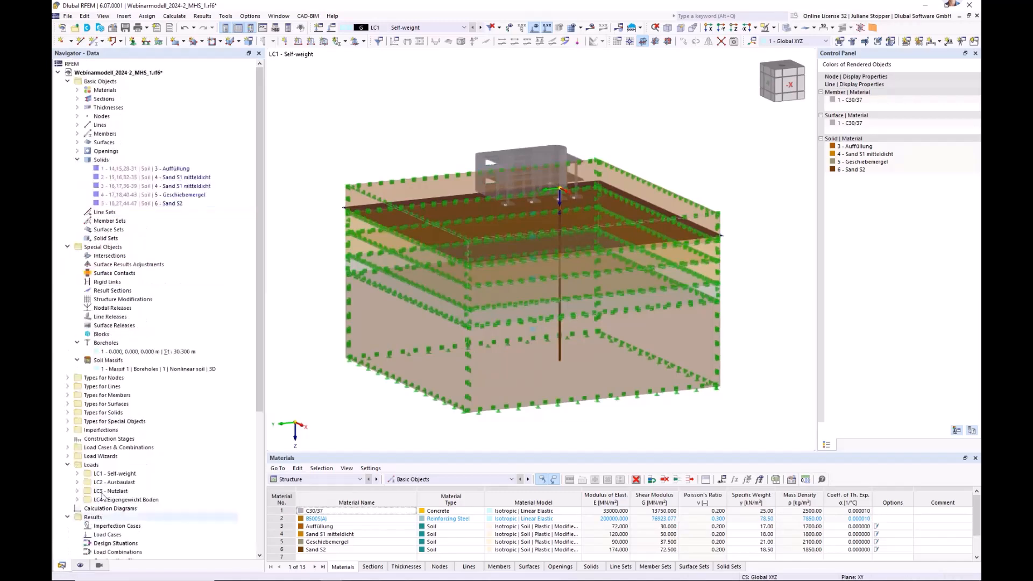
click(68, 404)
double_click(115, 413)
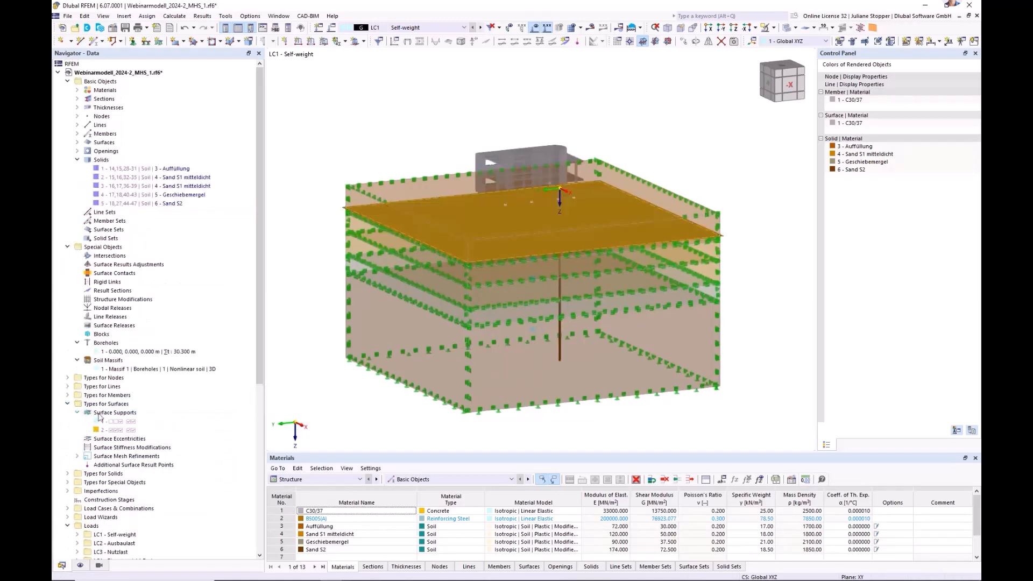
click(120, 424)
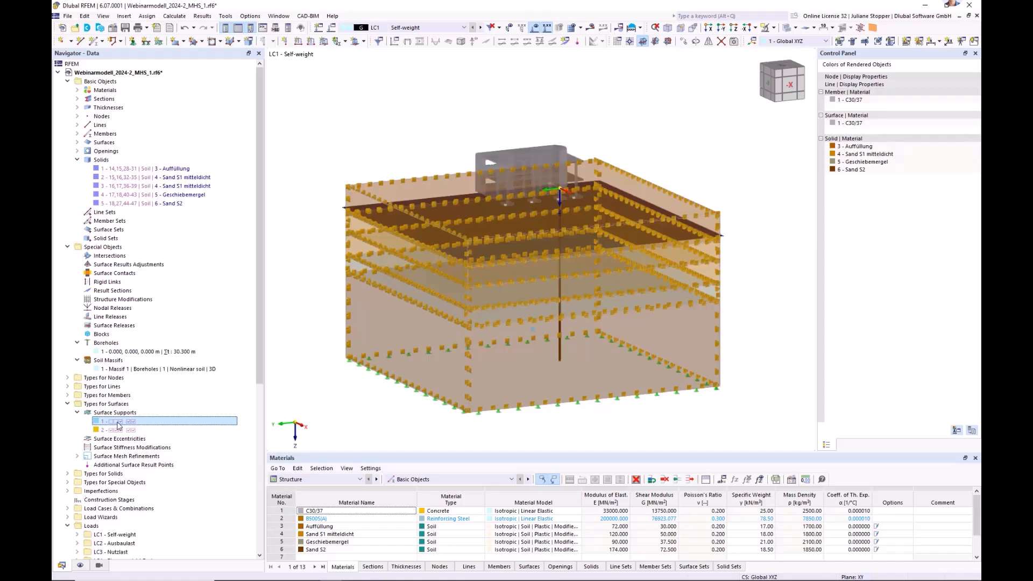
double_click(119, 423)
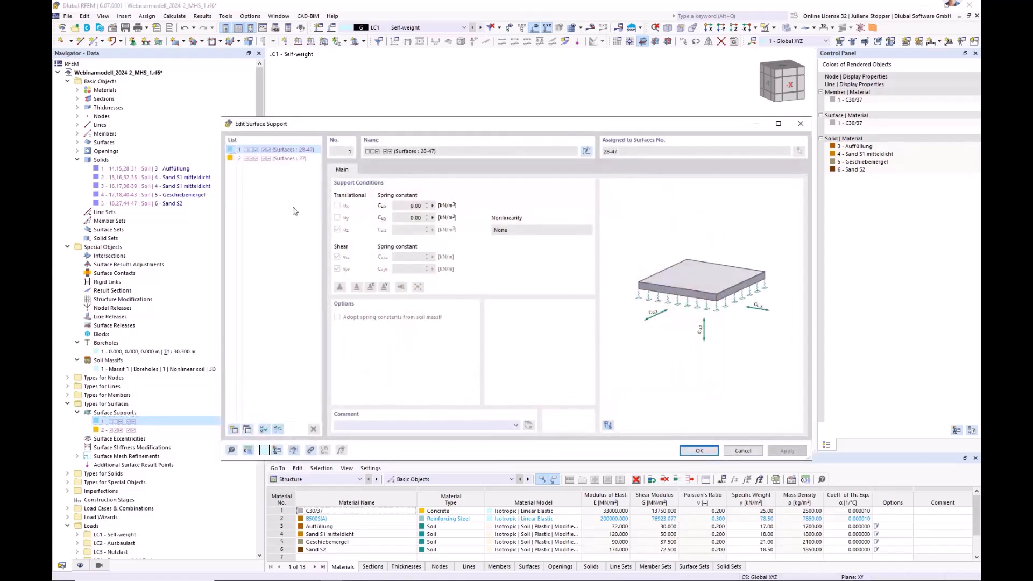
click(273, 159)
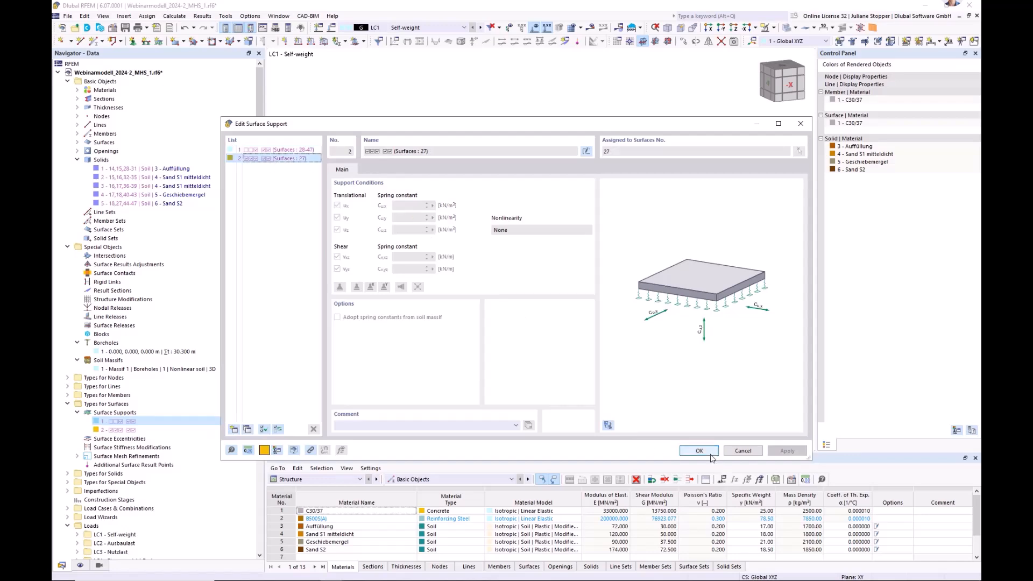
click(742, 451)
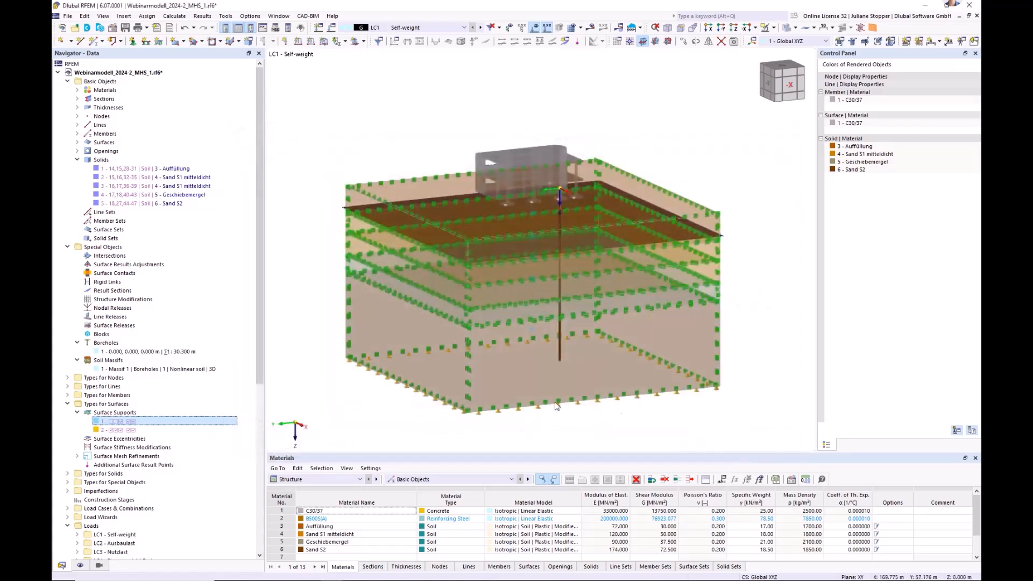
click(69, 404)
Hide the surface types in the model display and return to the solid rendering.
click(79, 565)
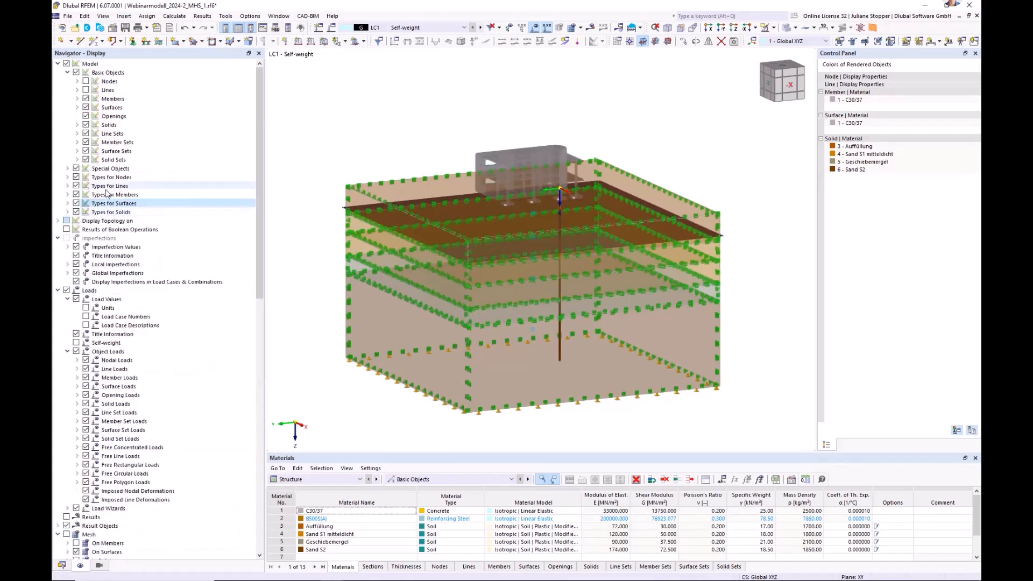
click(76, 204)
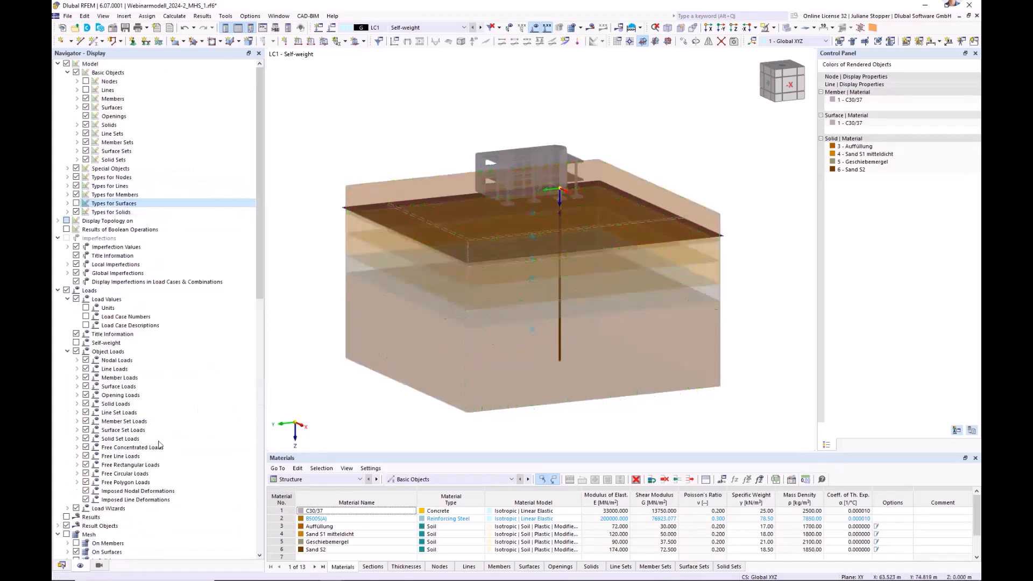
click(62, 566)
click(787, 28)
click(788, 28)
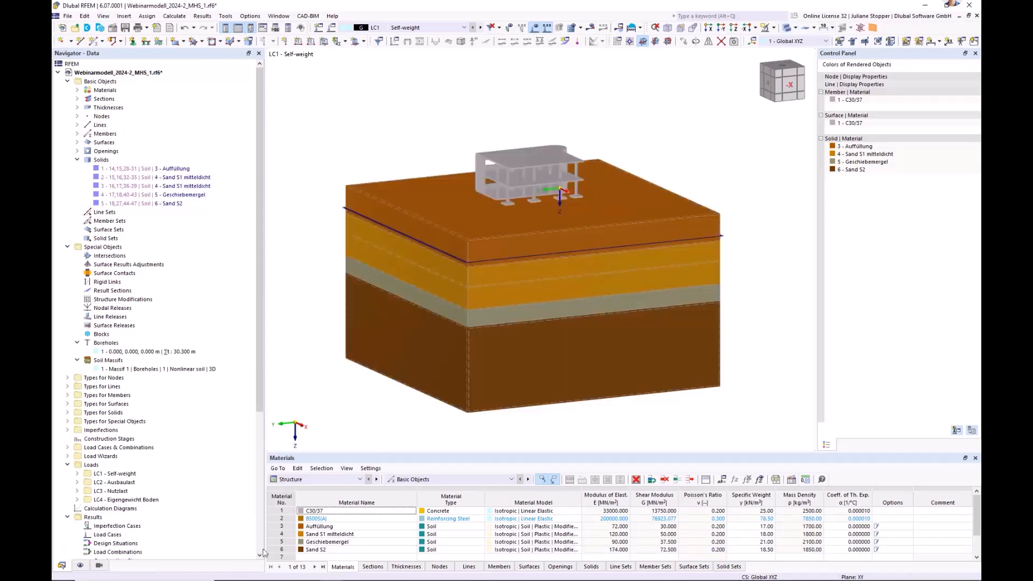
click(66, 247)
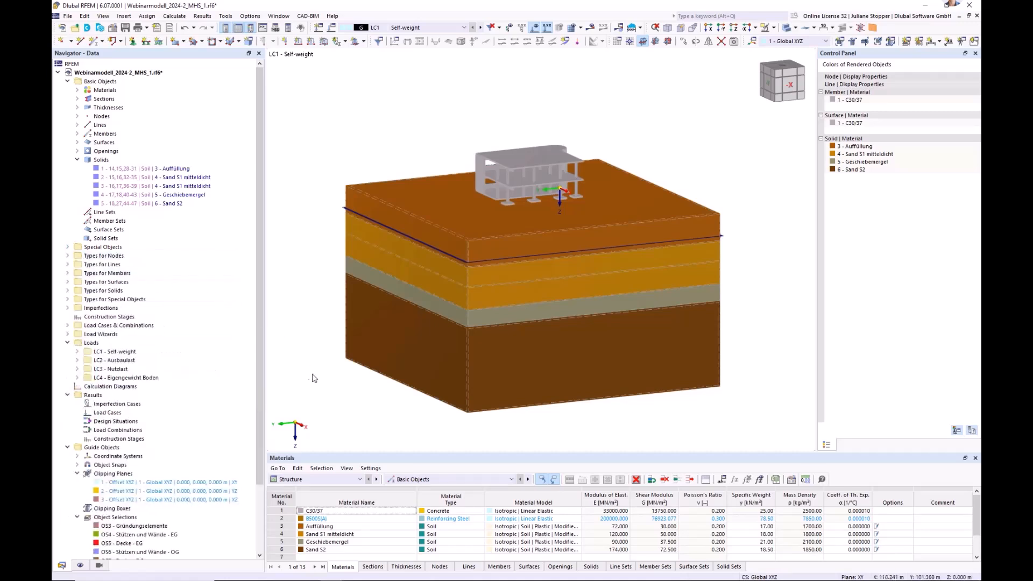
ctrl+middle_drag(332, 381, 341, 388)
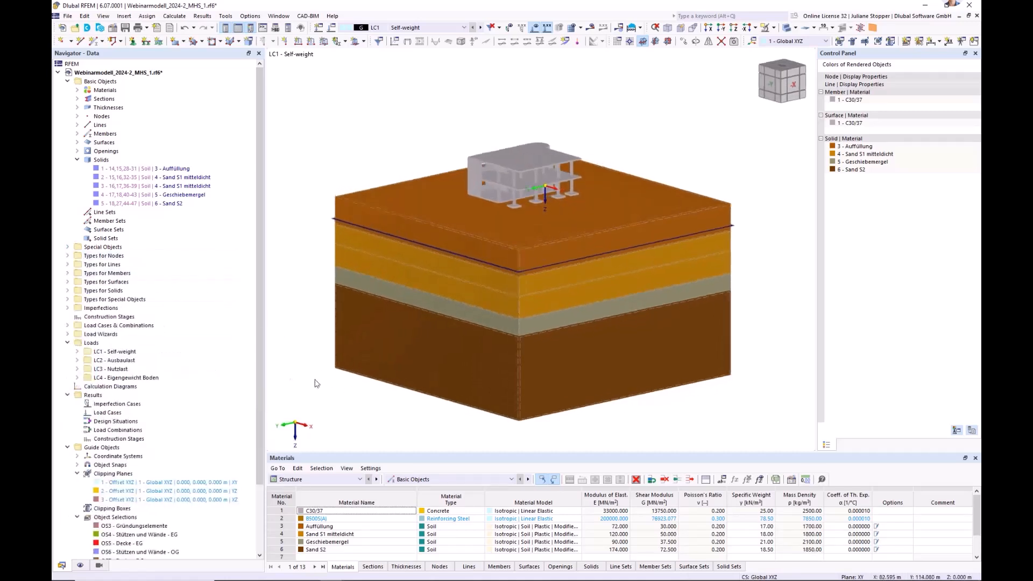
click(67, 343)
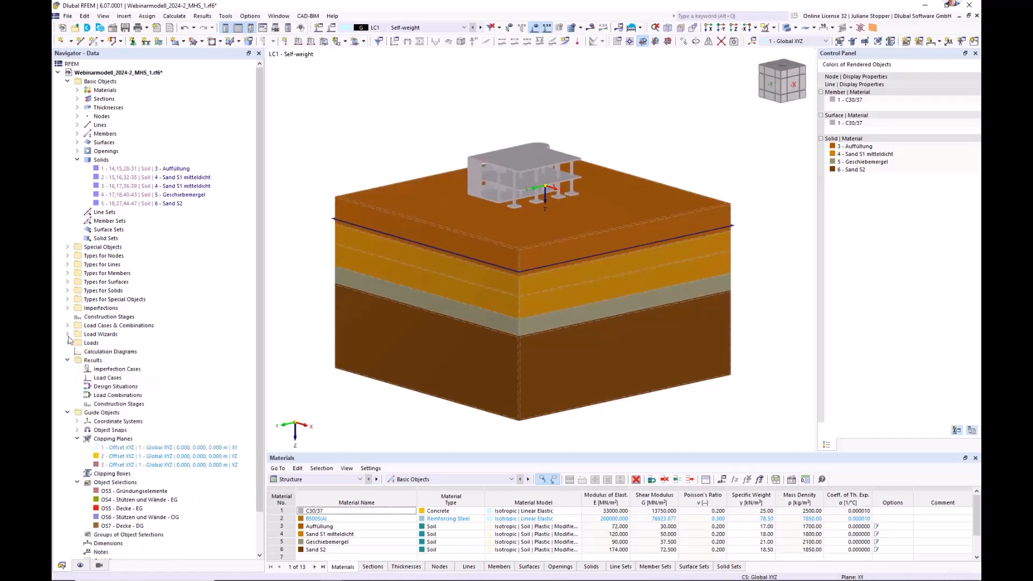
Start a new surface contact and assign the building's base slab surfaces 1 and 19 to group 1.
click(67, 247)
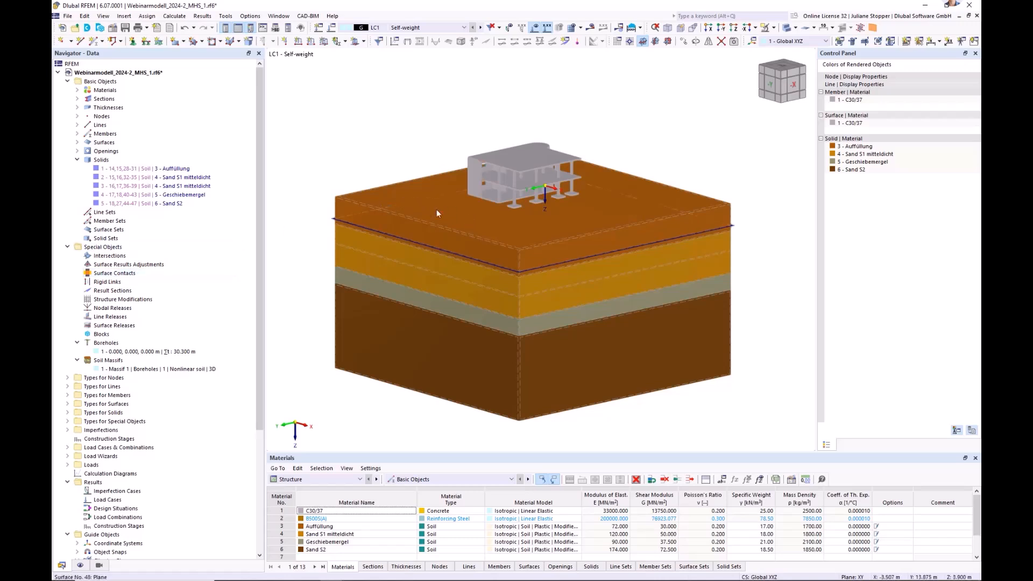
right_click(111, 276)
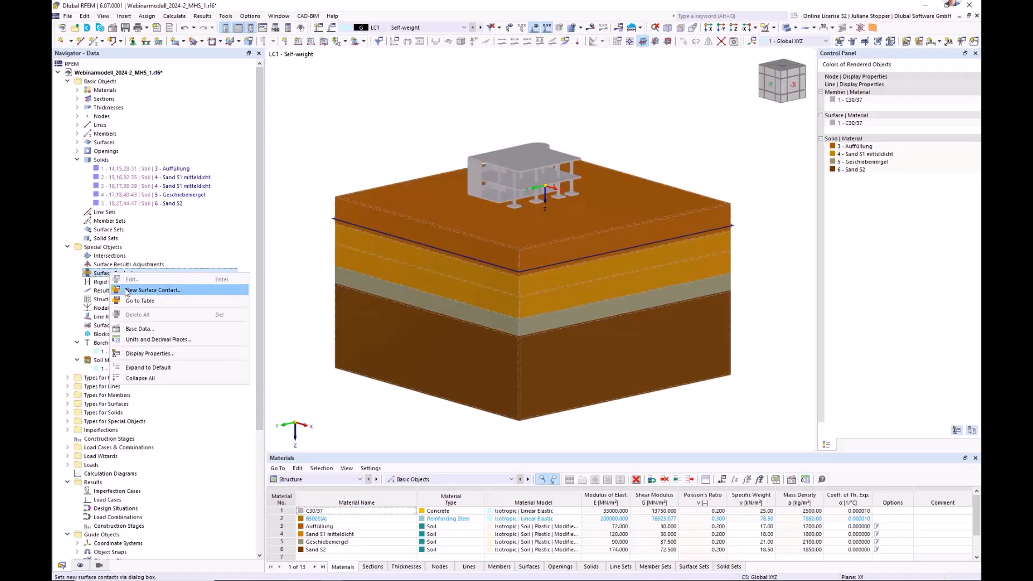
click(156, 290)
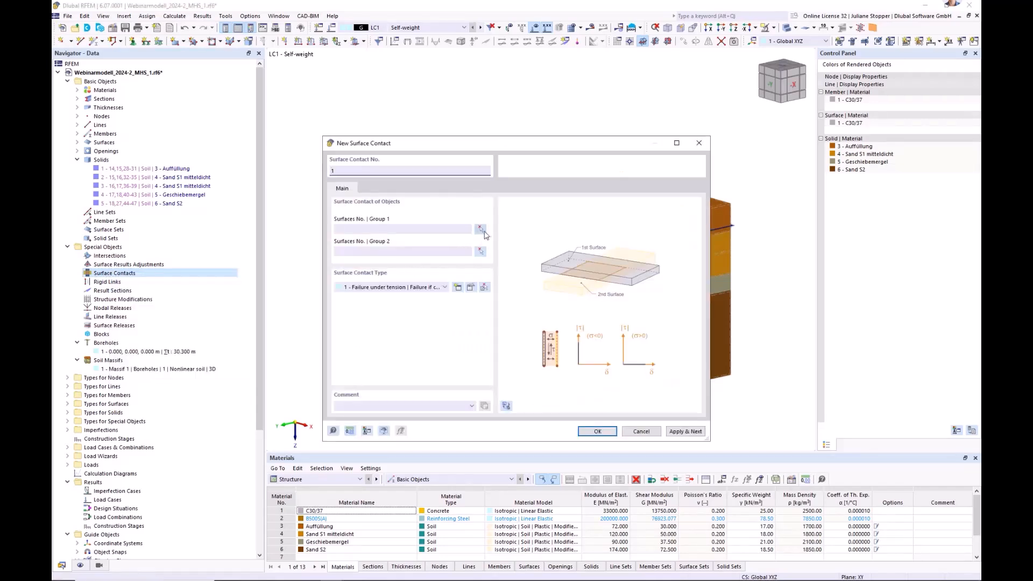
click(484, 231)
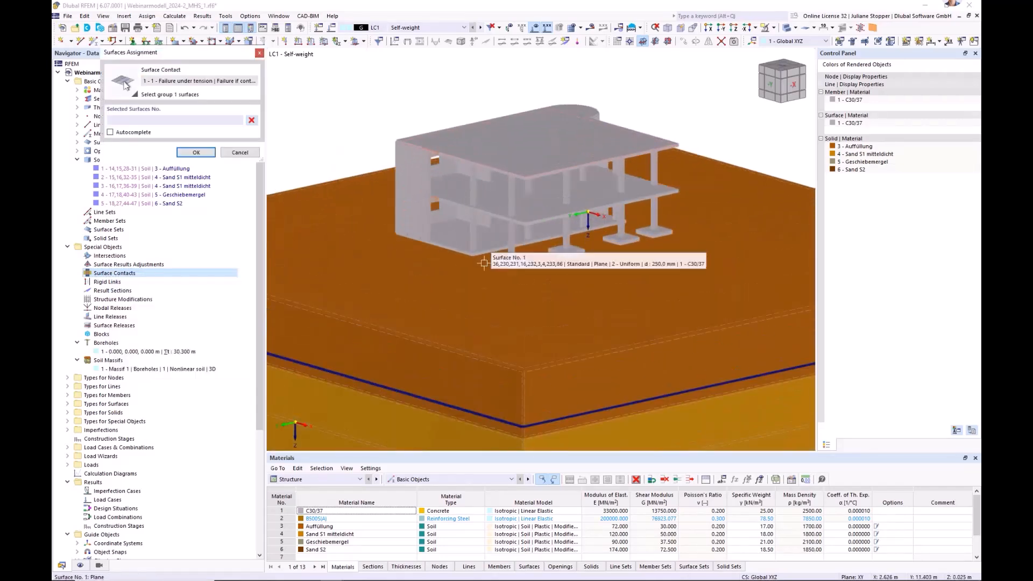
ctrl+middle_drag(483, 263, 499, 256)
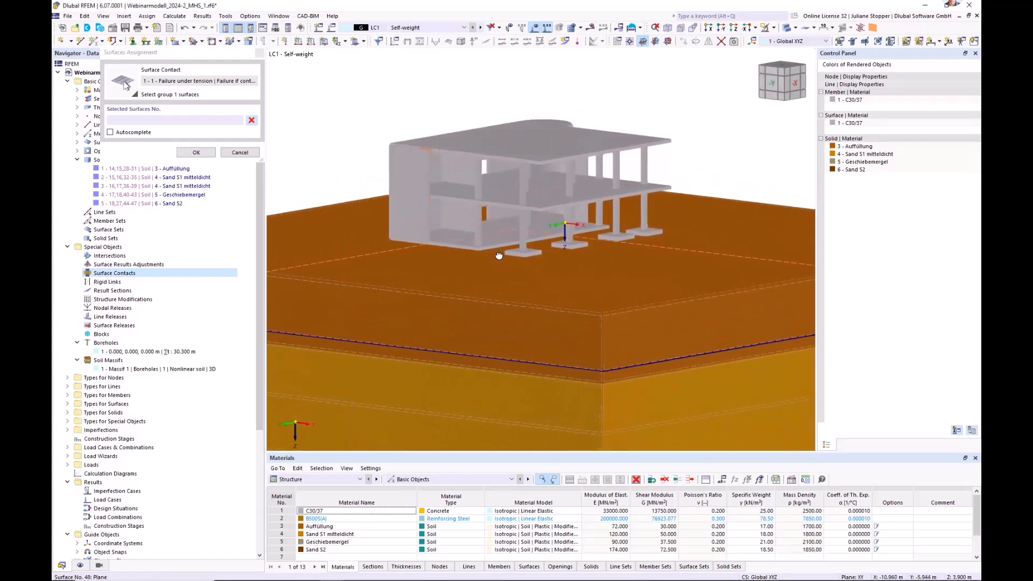
click(496, 240)
scroll(554, 218, up, 5)
click(552, 222)
scroll(556, 221, down, 1)
click(195, 152)
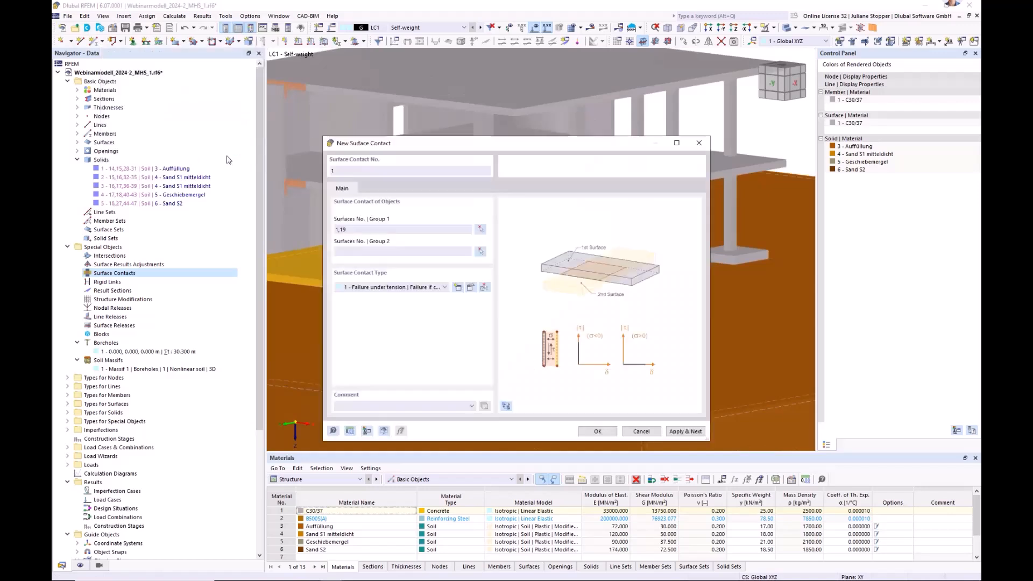
Assign the soil massif's top surface 14 to group 2 and create the contact with the "Failure under tension" contact type.
click(481, 251)
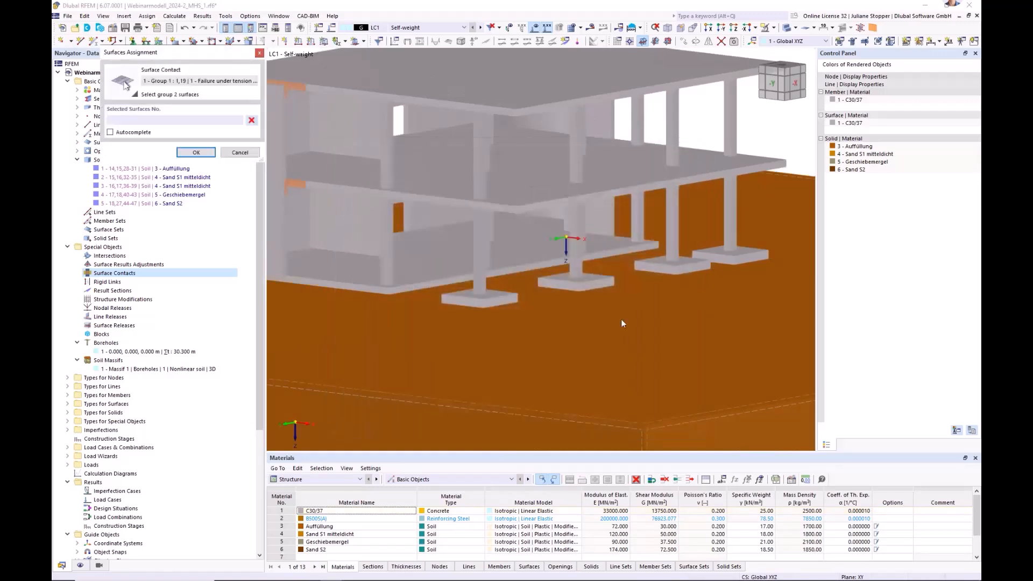
click(601, 416)
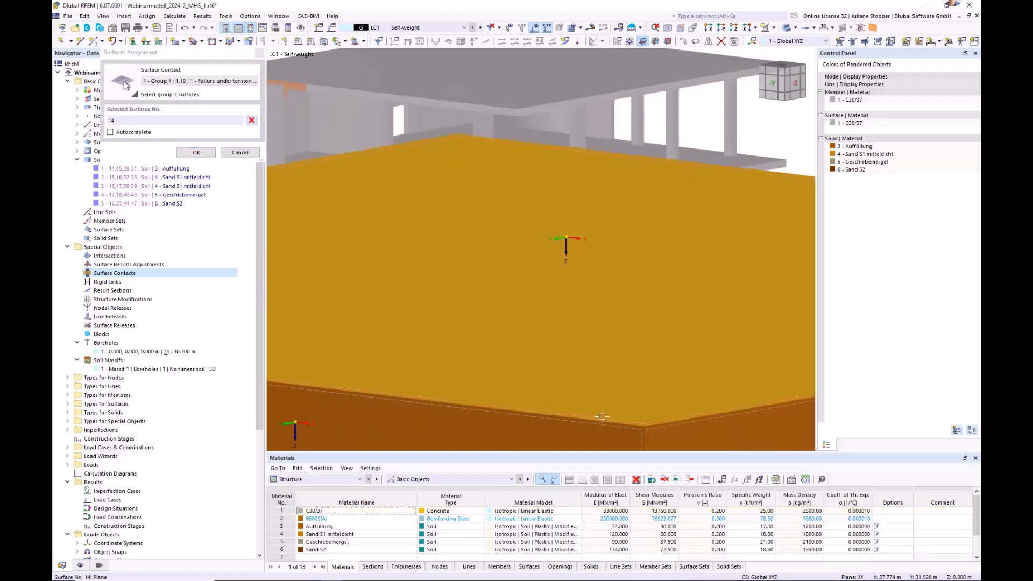
click(195, 153)
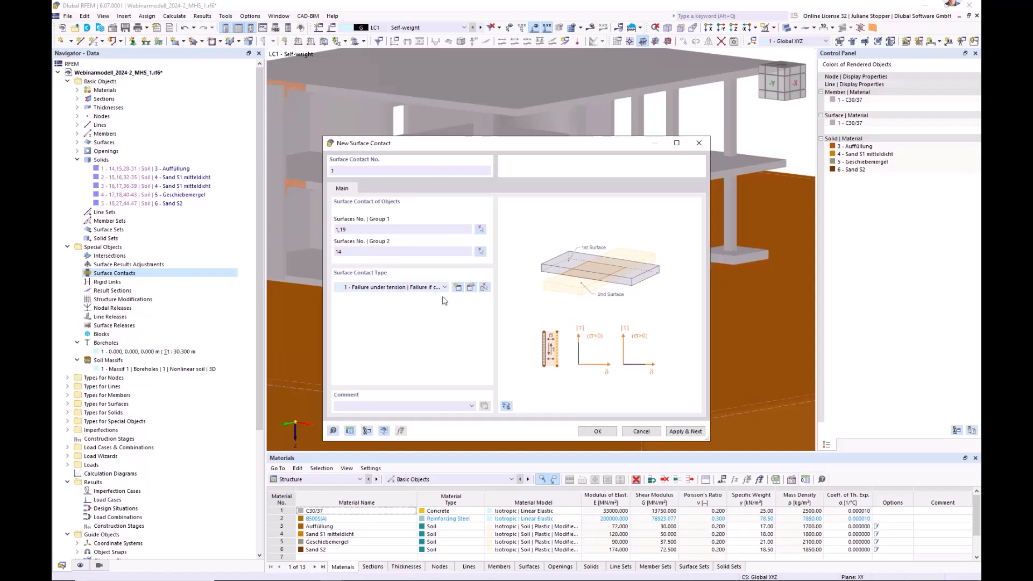
click(471, 287)
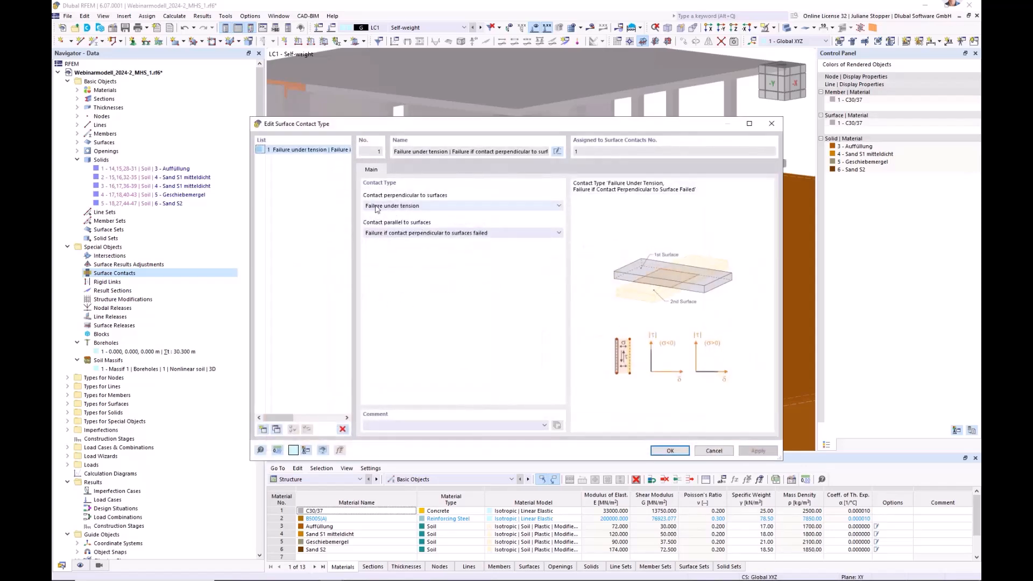
click(670, 450)
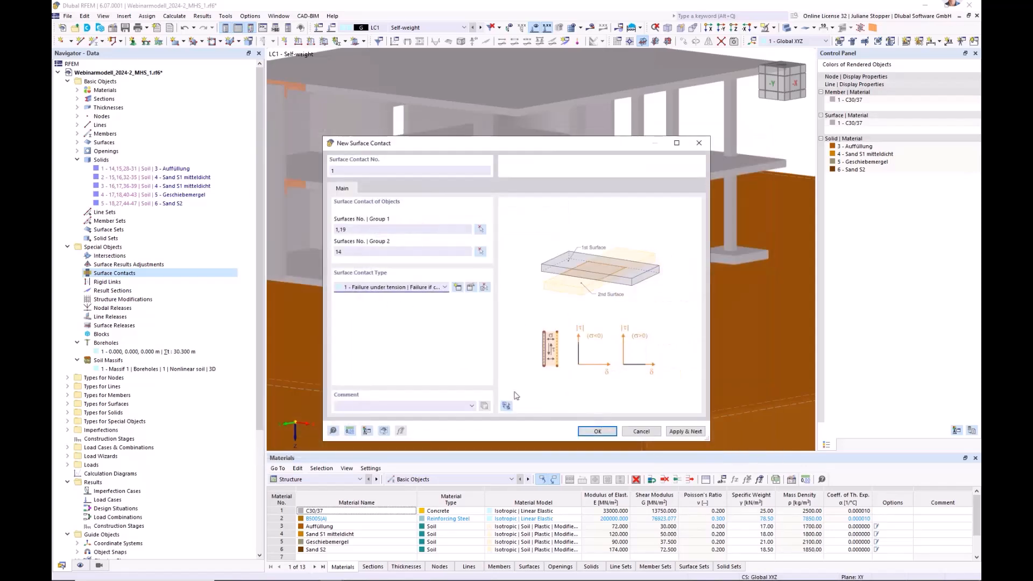
click(596, 433)
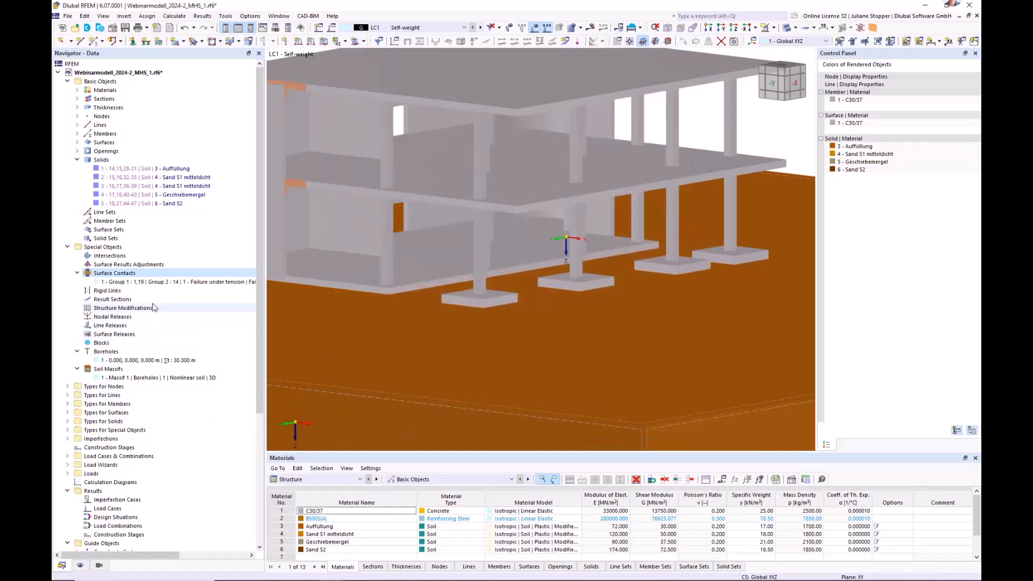
Start a second surface contact and assign the four column footings, surfaces 23-26, to group 1.
scroll(170, 307, down, 2)
scroll(504, 312, down, 5)
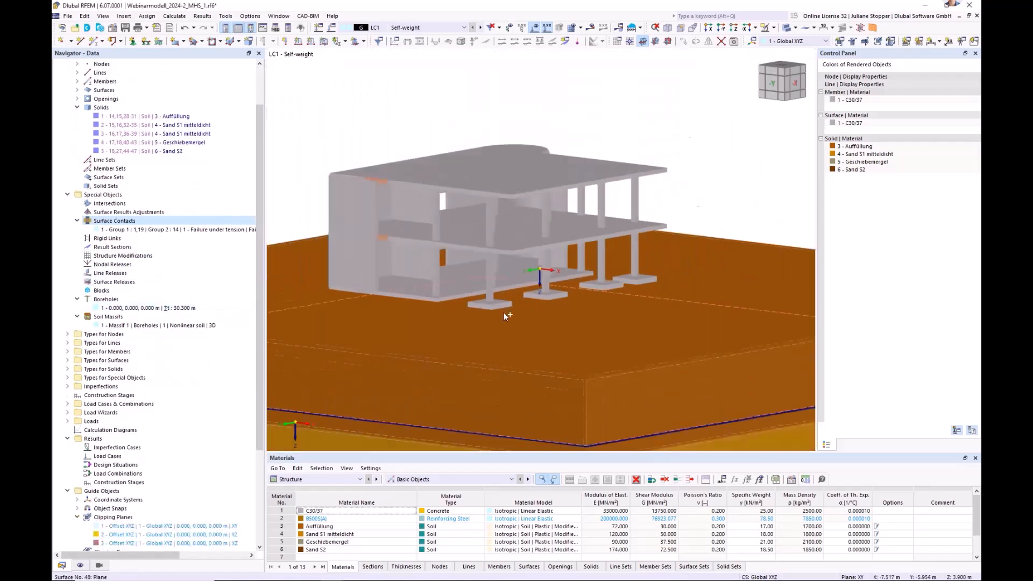
scroll(396, 357, up, 3)
click(113, 221)
right_click(113, 222)
click(161, 242)
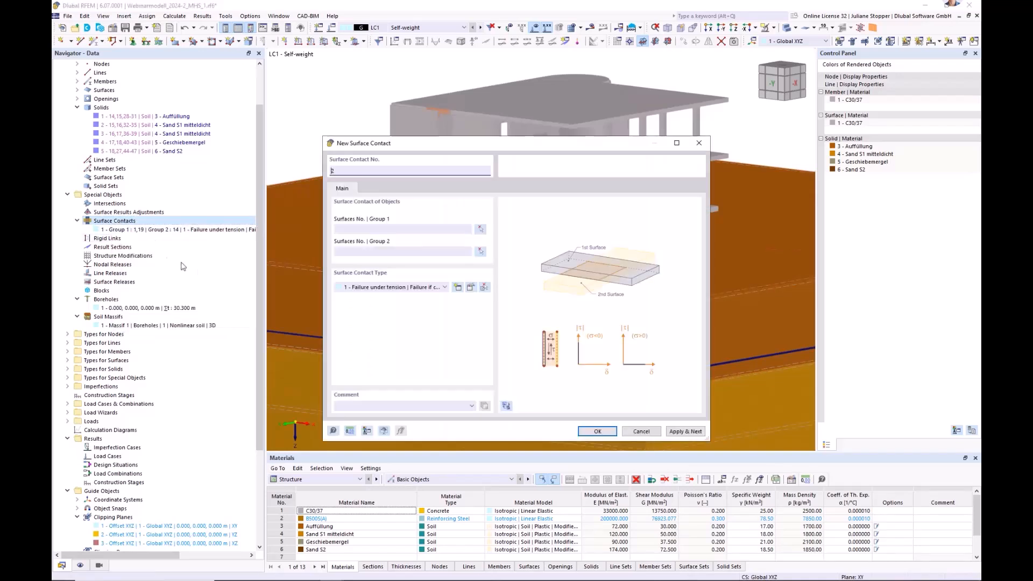
click(481, 229)
click(596, 227)
click(610, 226)
click(662, 215)
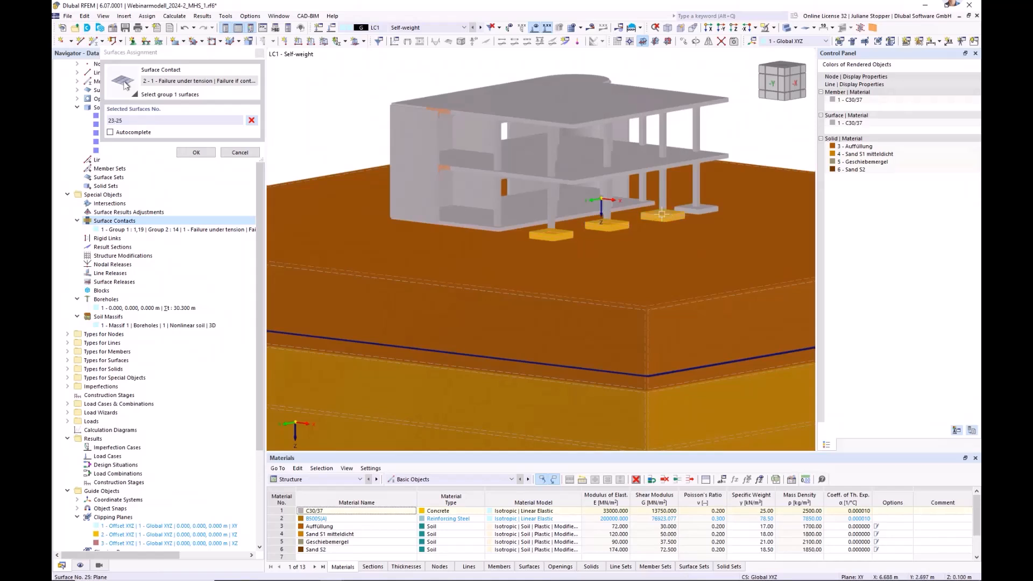
click(701, 211)
click(196, 152)
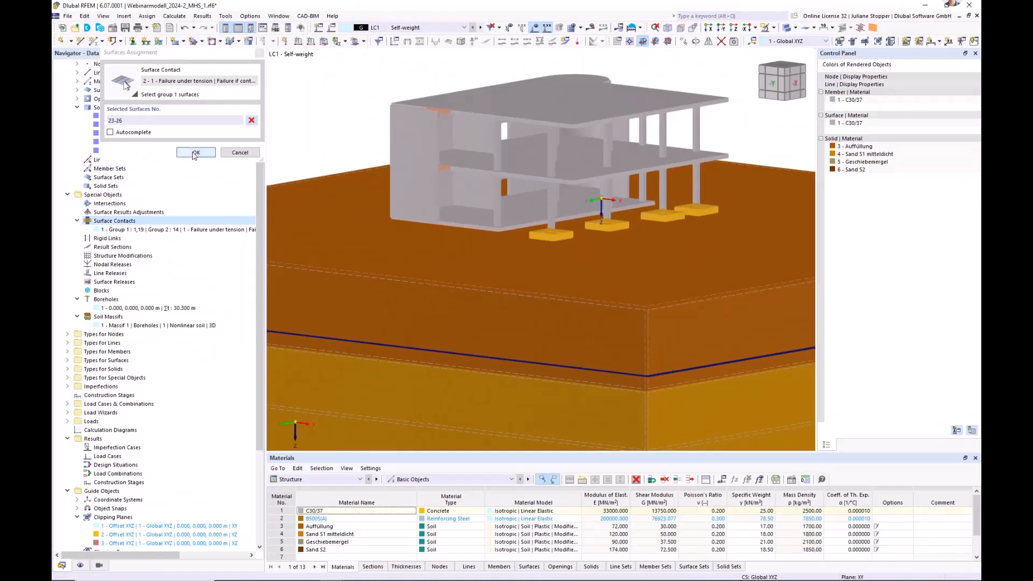
Assign the soil massif's top surface 14 to group 2 of the second contact and create it with the "Failure under tension" type.
click(481, 252)
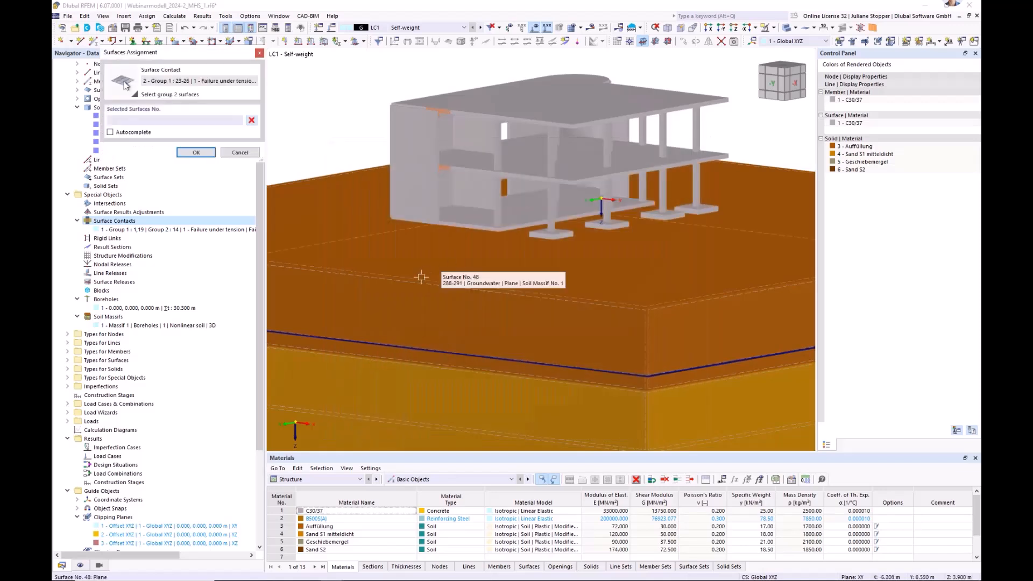
click(406, 275)
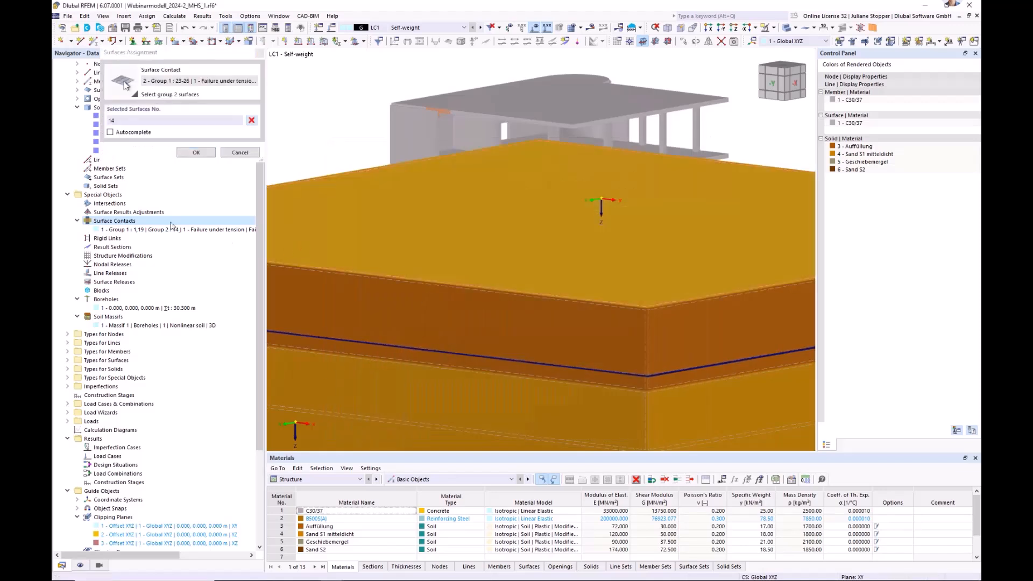
click(196, 152)
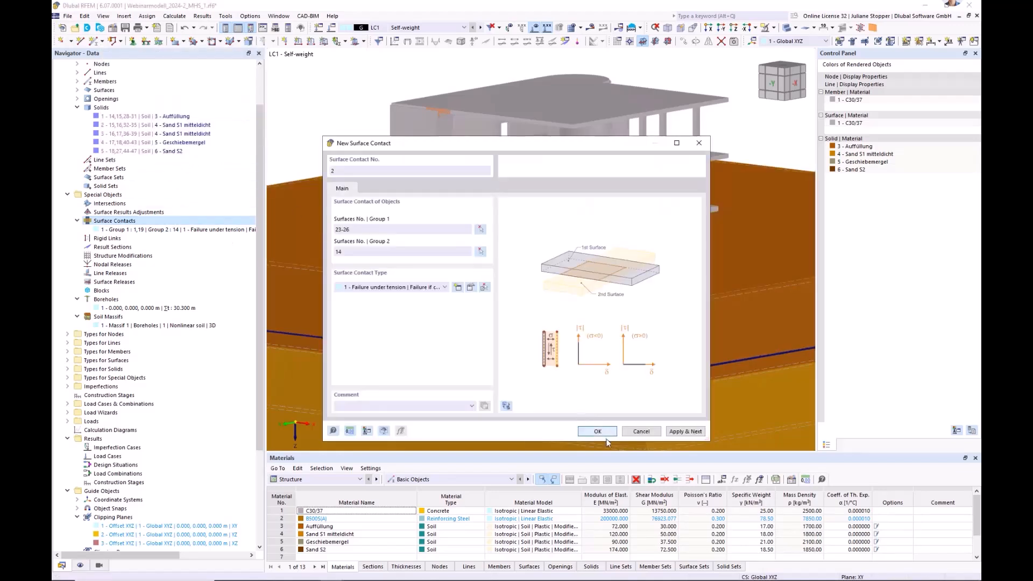
click(598, 431)
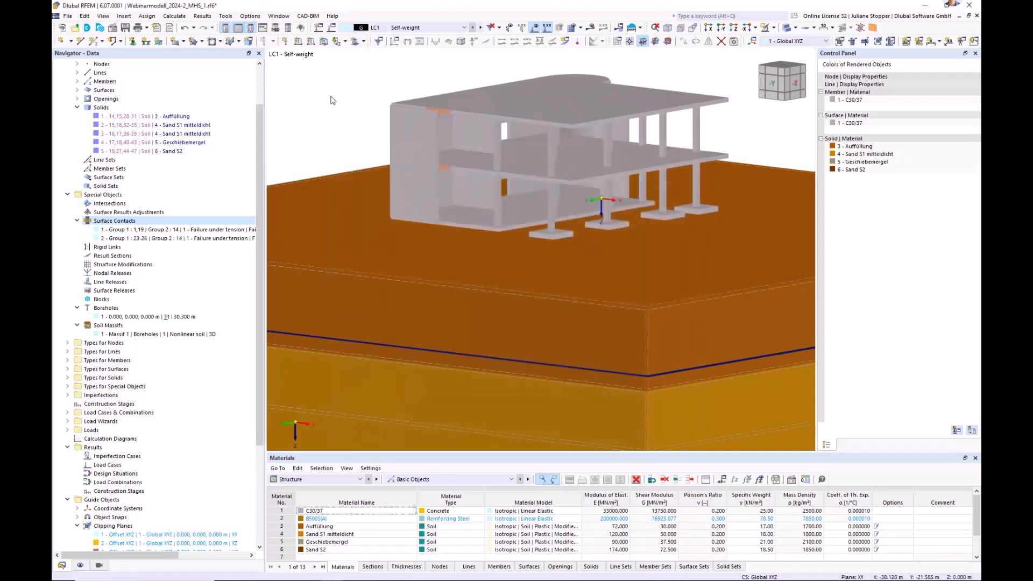
Switch the model display to wireframe and examine the foundation surfaces on top of the soil massif.
scroll(369, 185, down, 3)
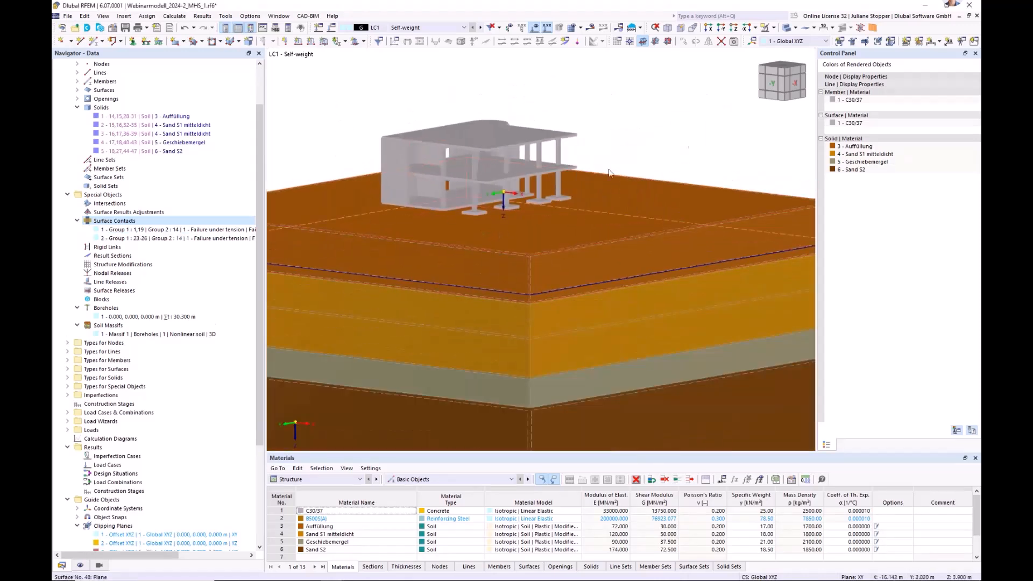
click(786, 30)
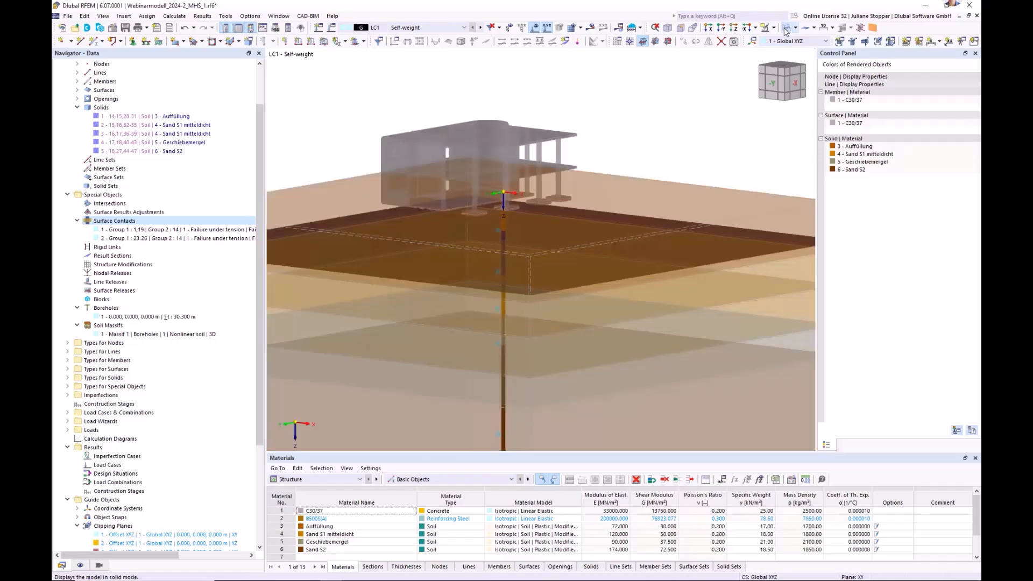
click(785, 30)
scroll(457, 215, up, 5)
scroll(473, 243, down, 5)
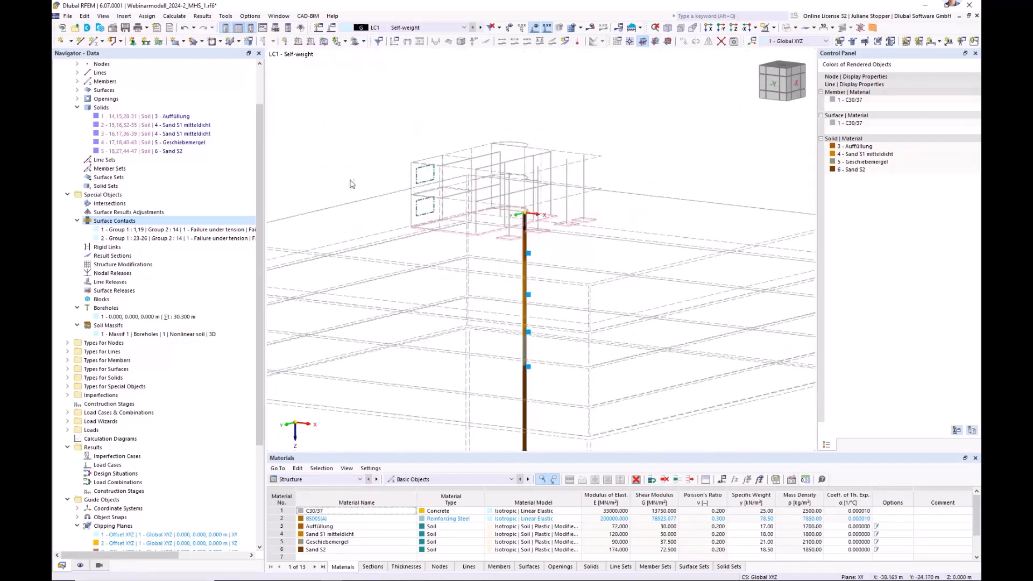
middle_drag(400, 138, 425, 134)
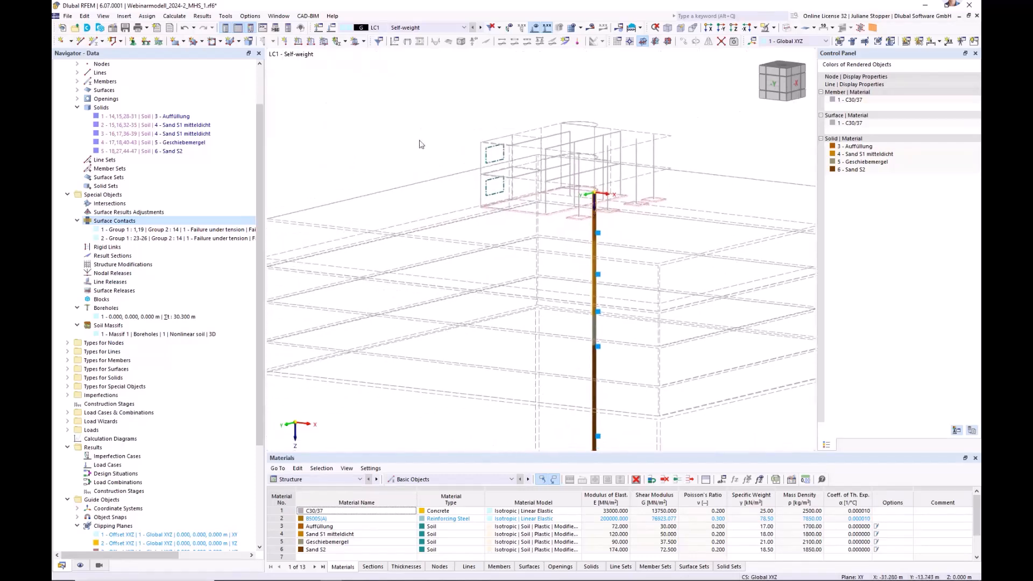
Collapse the Solids and Special Objects entries in the data navigator and return to the solid rendering.
click(77, 108)
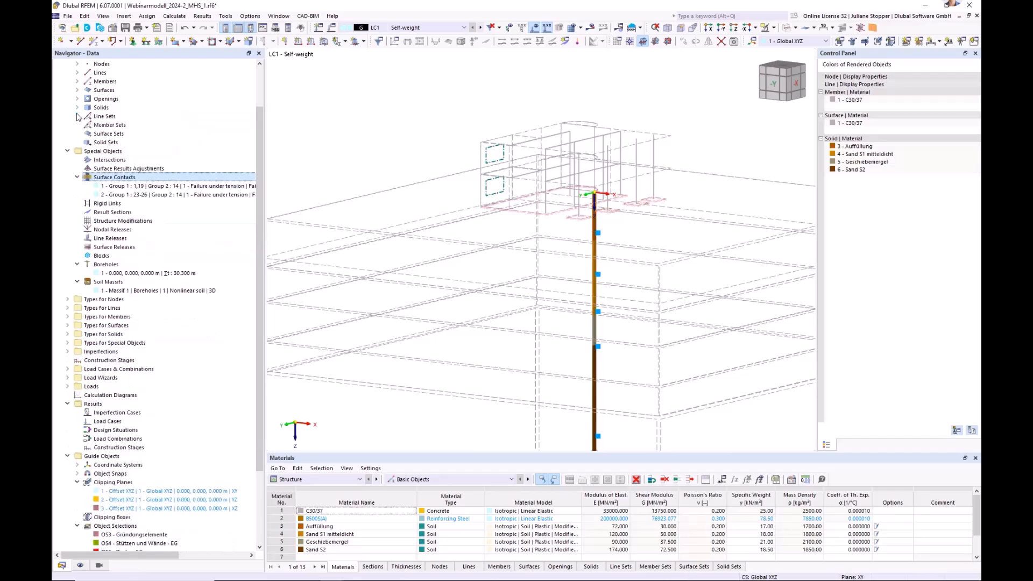
click(67, 151)
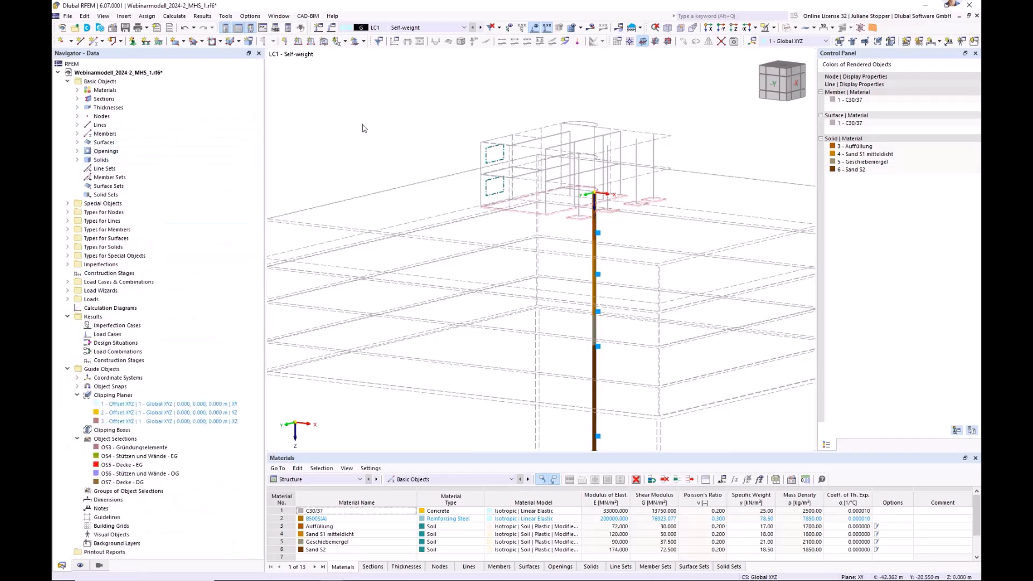
click(789, 30)
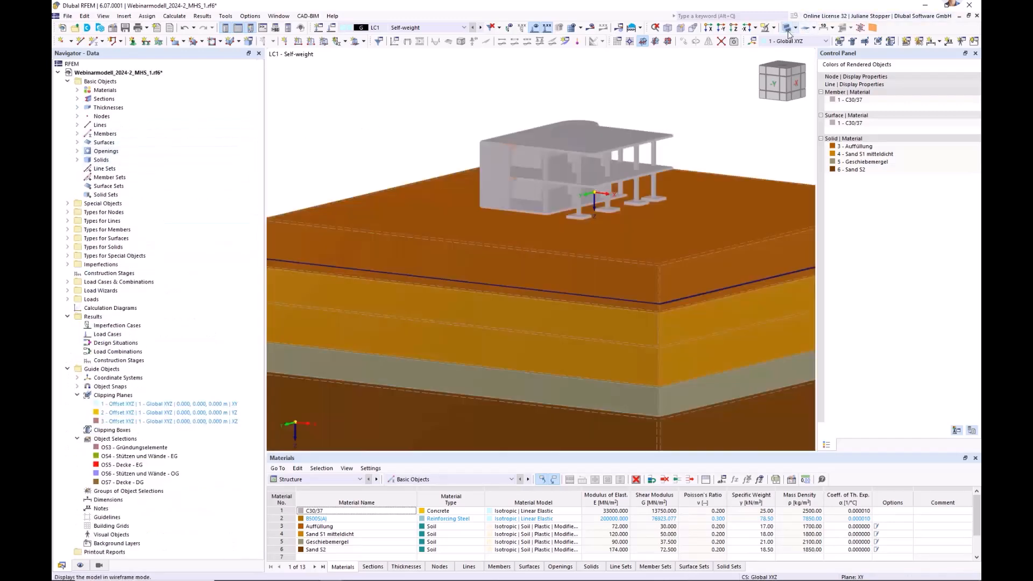
Check the mesh settings for the general target element length and the separate target length for soil solids.
click(175, 16)
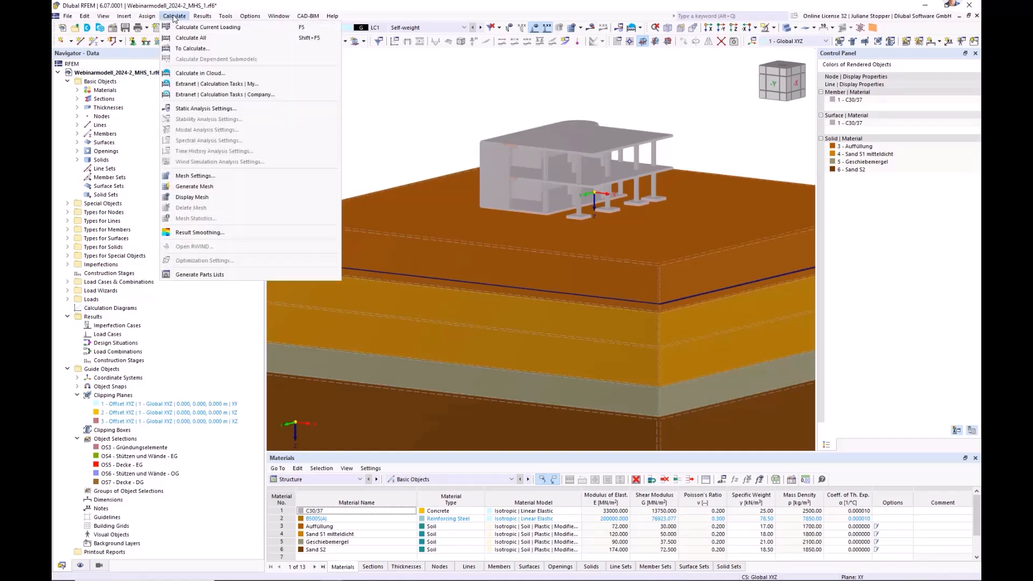
click(195, 176)
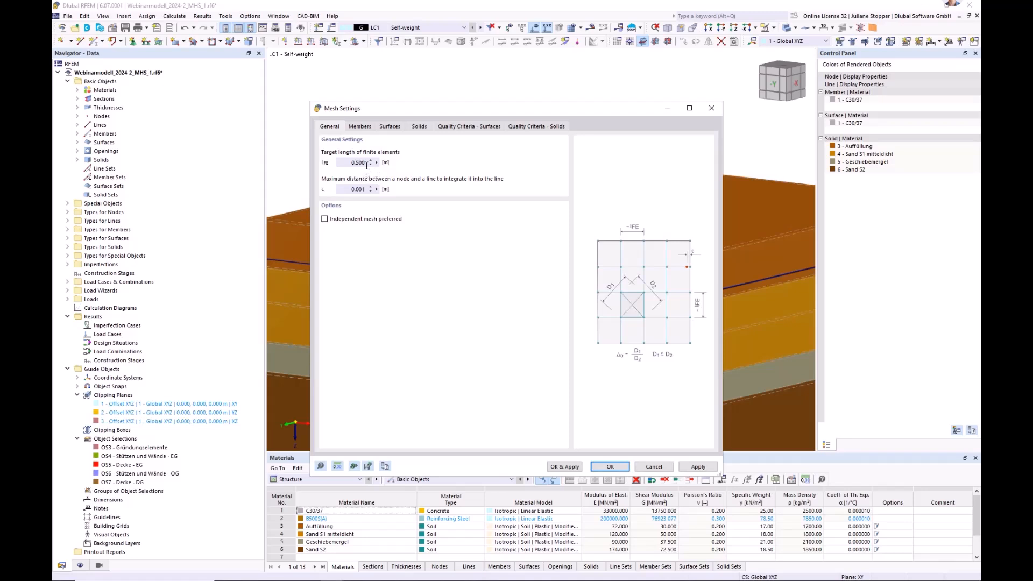
click(420, 127)
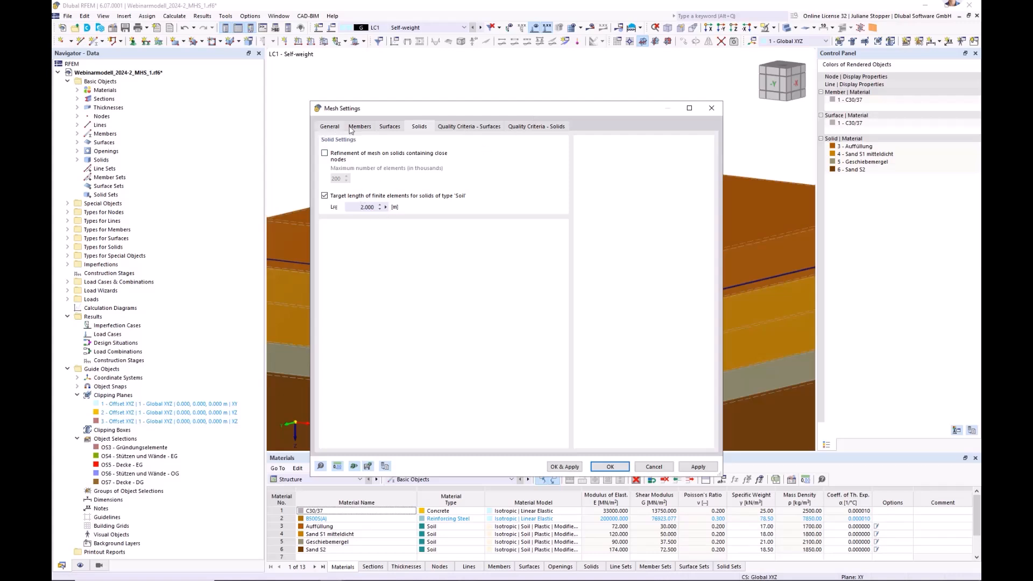
click(611, 466)
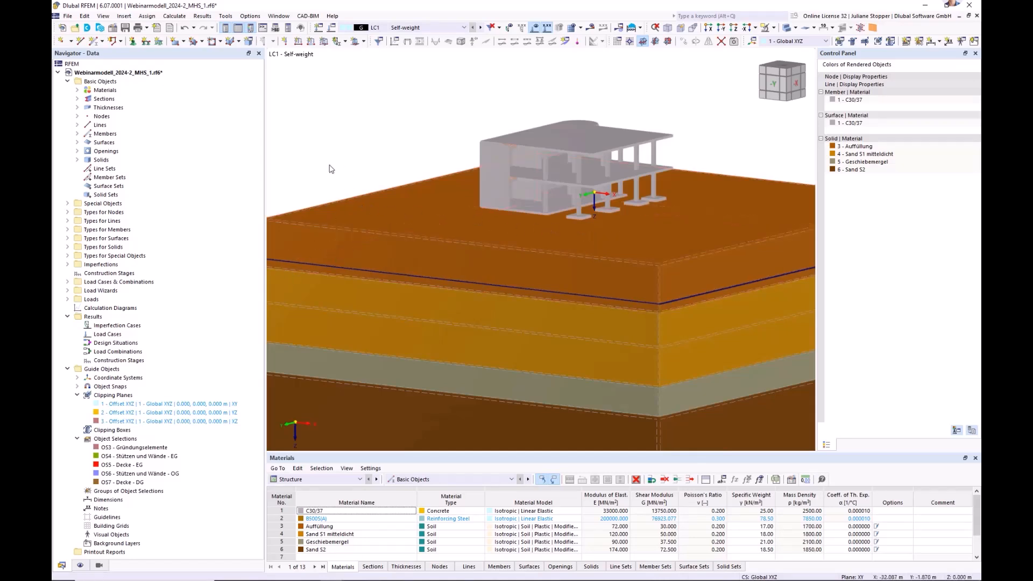
Enable mesh refinement on the soil massif's top surface 14 and assign it the 1.000 m surface mesh refinement.
scroll(371, 216, up, 6)
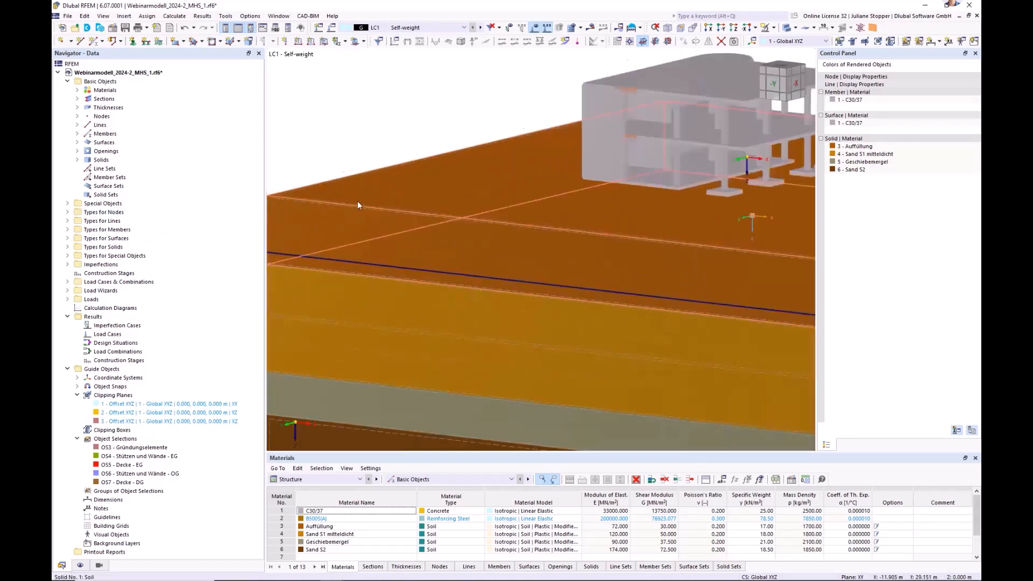
middle_drag(343, 208, 427, 211)
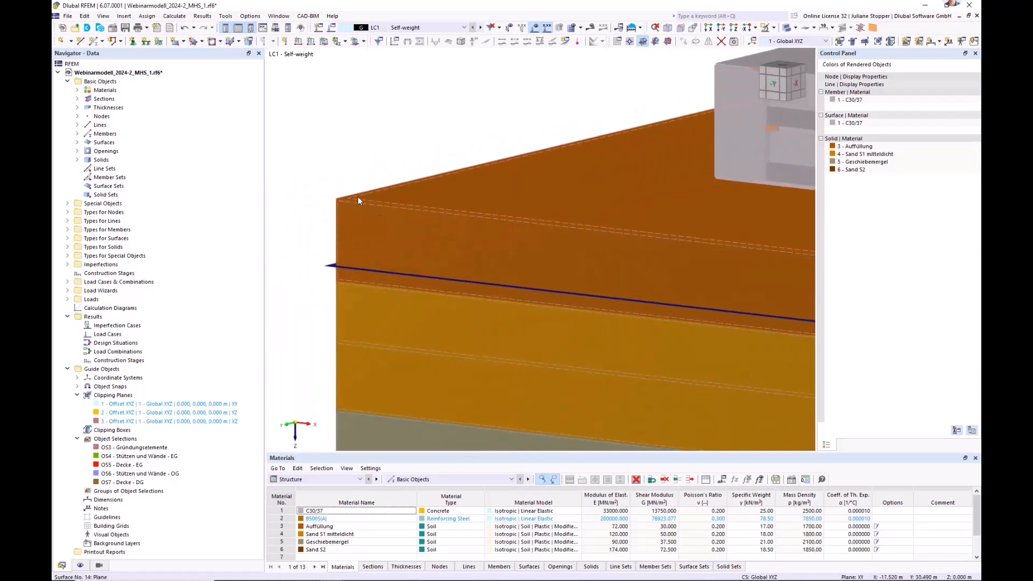
right_click(356, 195)
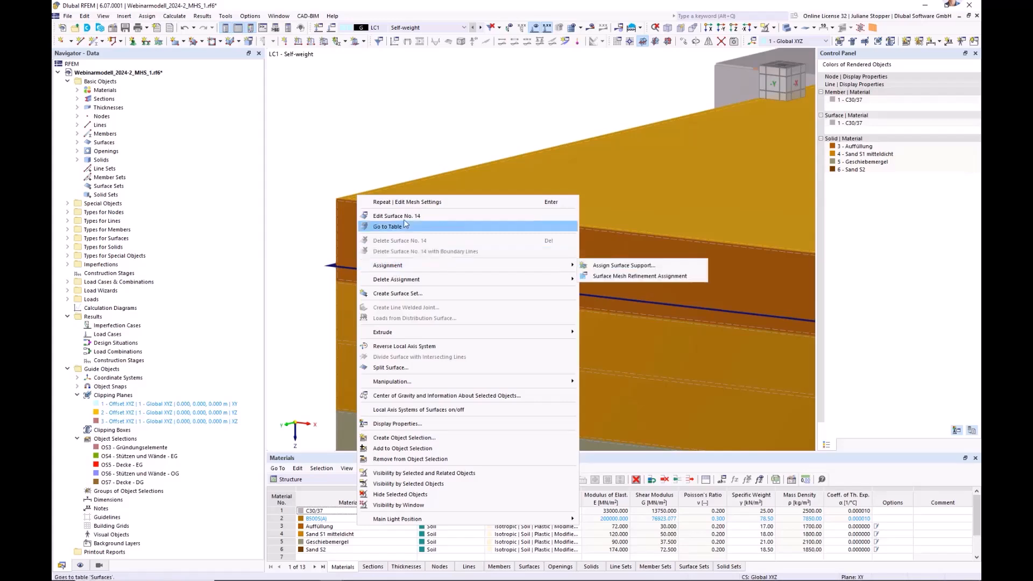
click(405, 217)
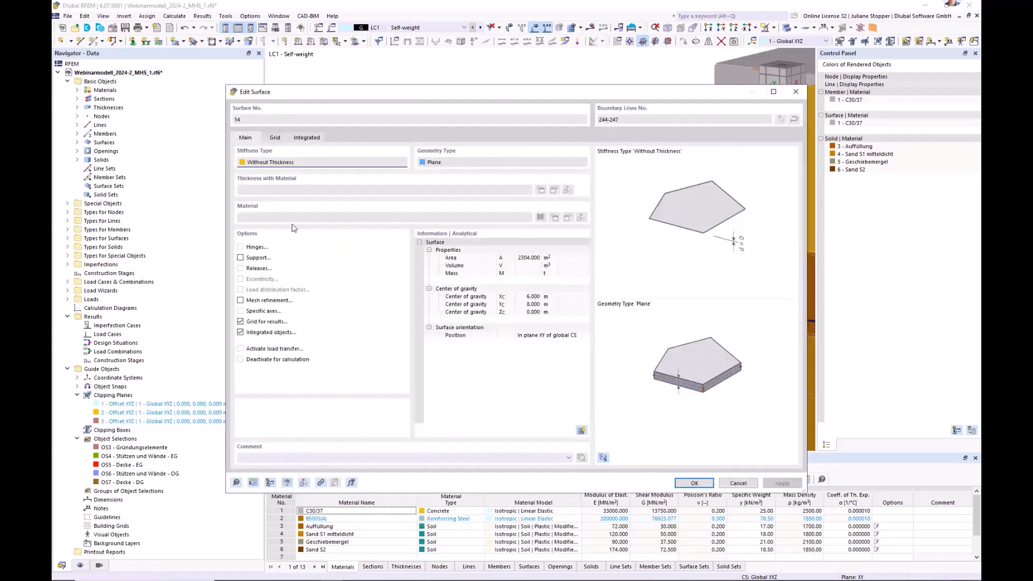
click(240, 301)
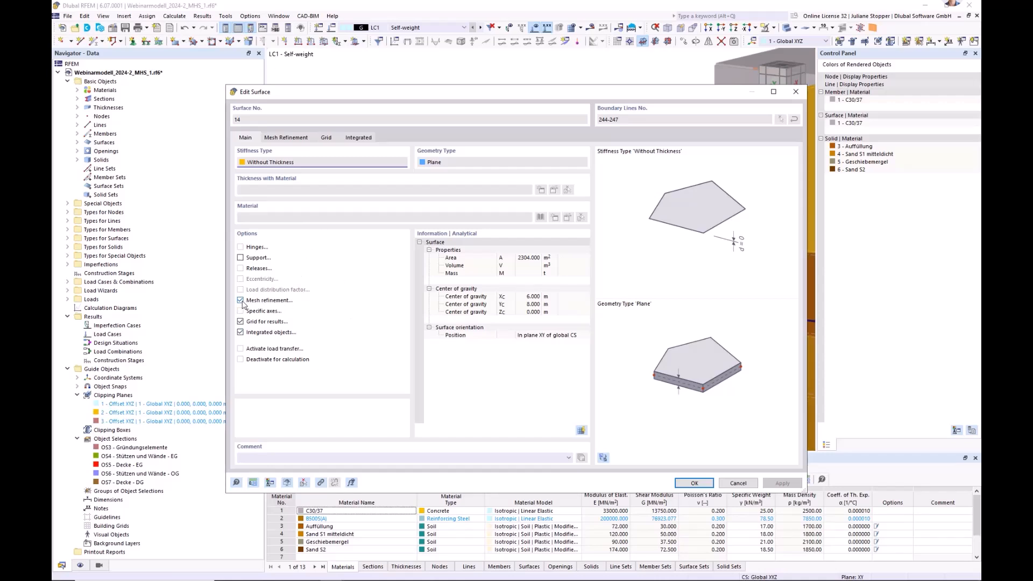
click(287, 138)
click(289, 174)
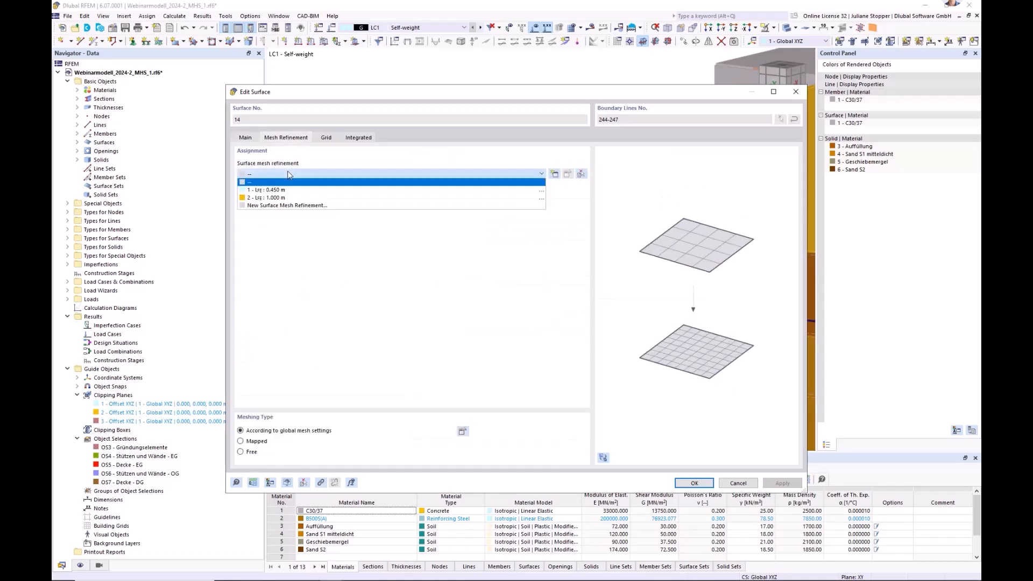
click(291, 197)
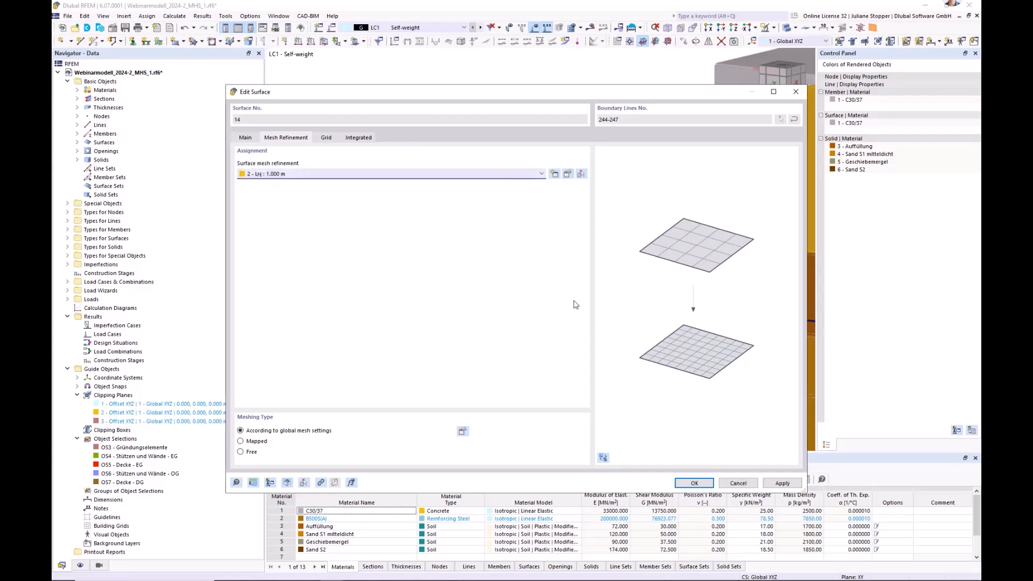
click(694, 482)
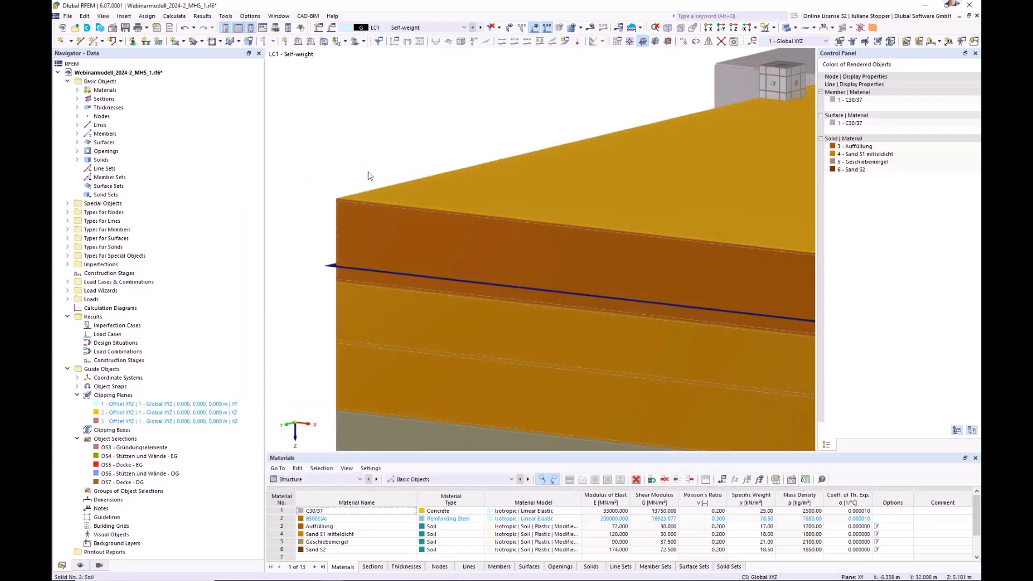
View the wireframe model along the X-axis and enable mesh refinement for the uppermost soil solid 1, Auffüllung.
scroll(343, 209, down, 3)
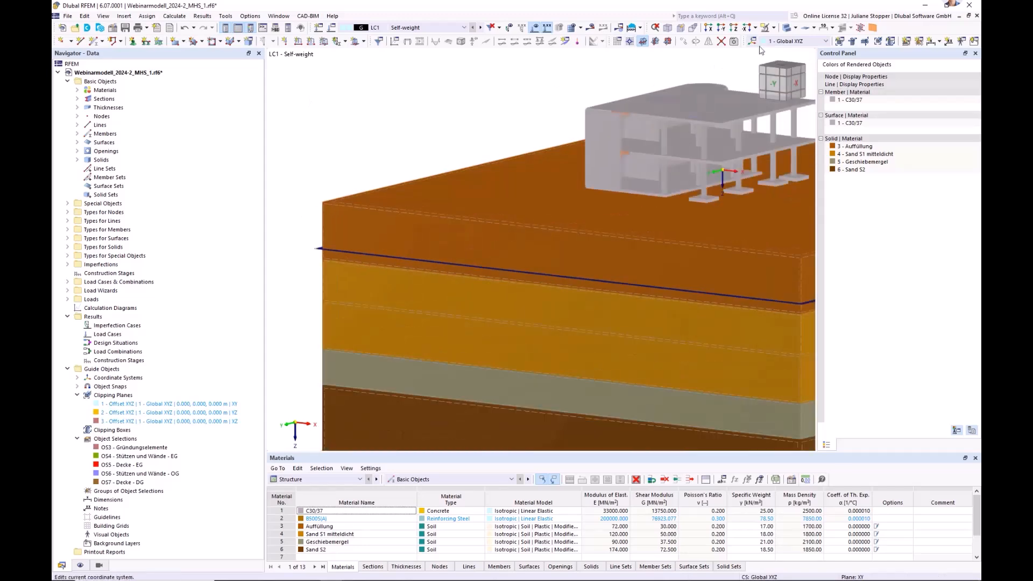
click(787, 28)
click(787, 28)
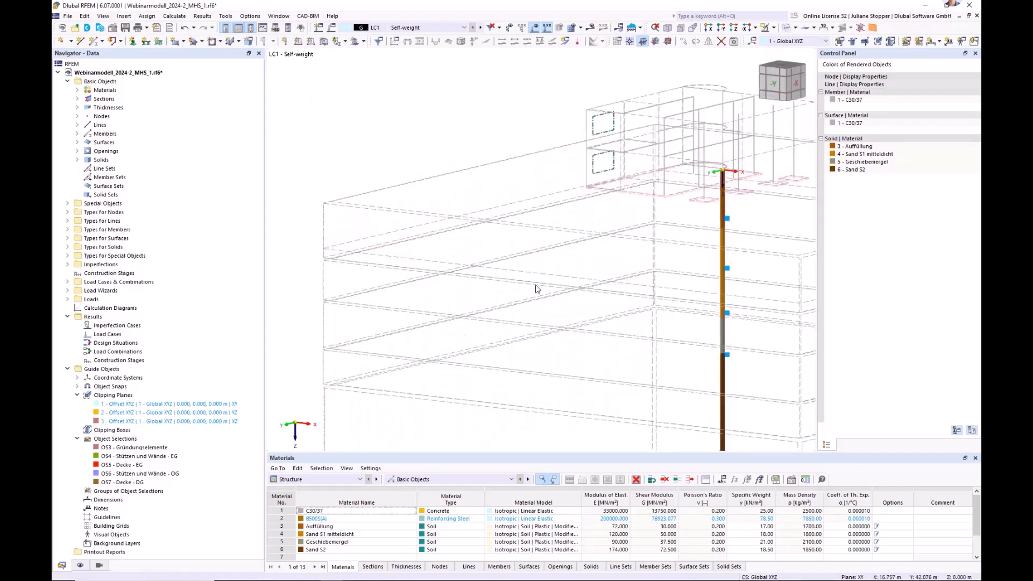
click(709, 28)
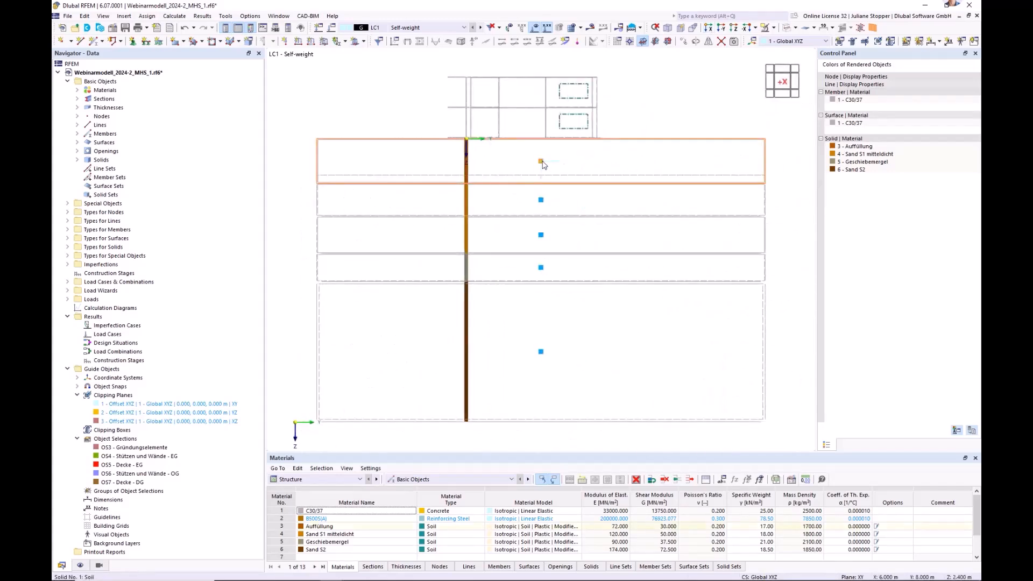
right_click(541, 162)
click(575, 182)
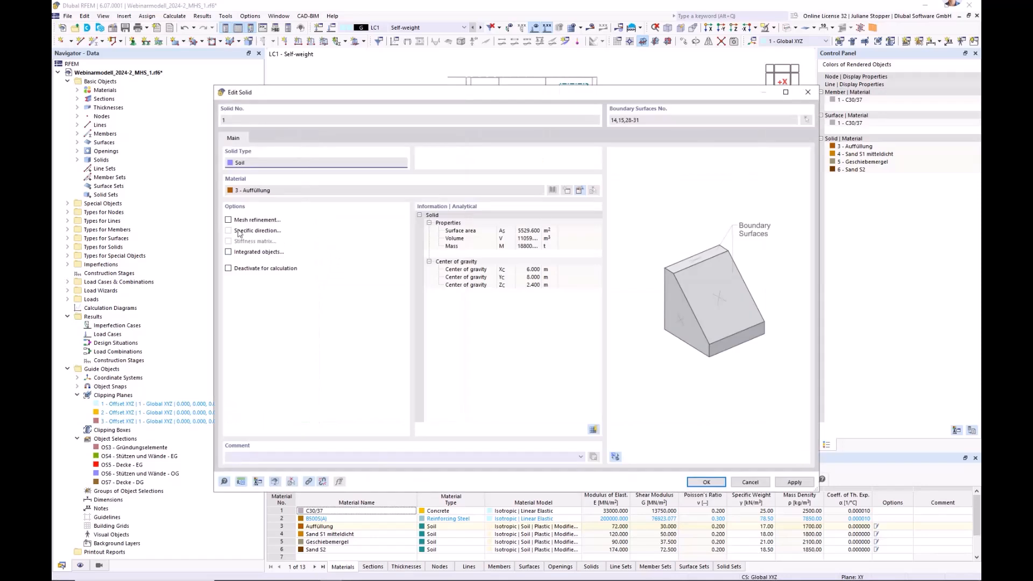
click(228, 220)
click(271, 139)
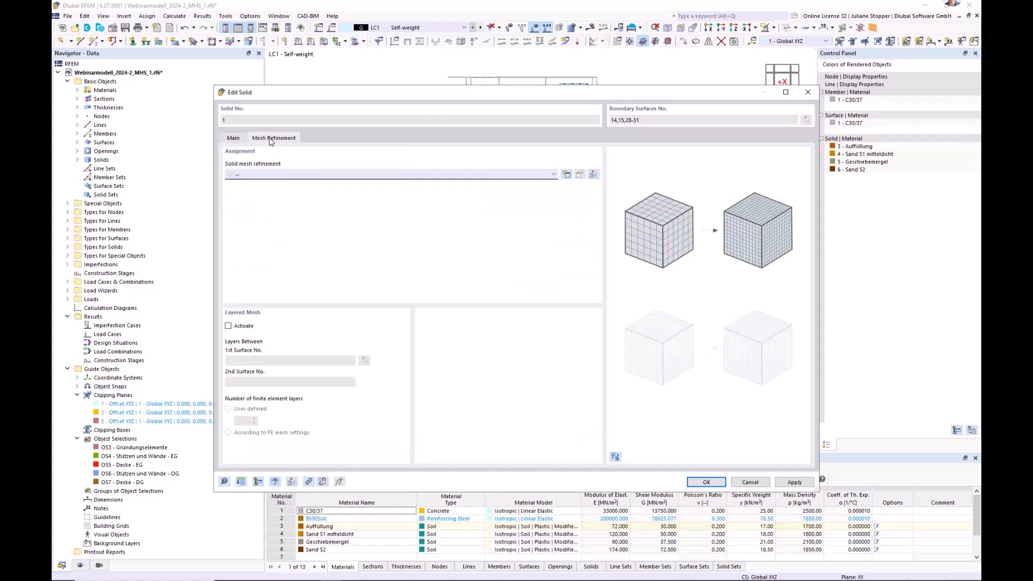
Activate a layered mesh for solid 1 between surfaces 14 and 15 with 5 user-defined finite element layers.
click(229, 327)
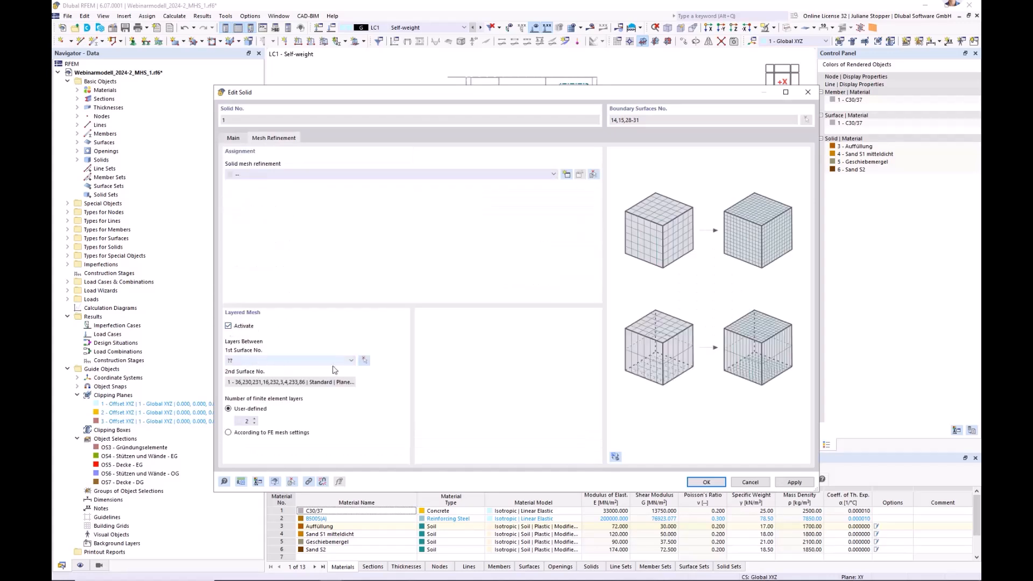
click(364, 360)
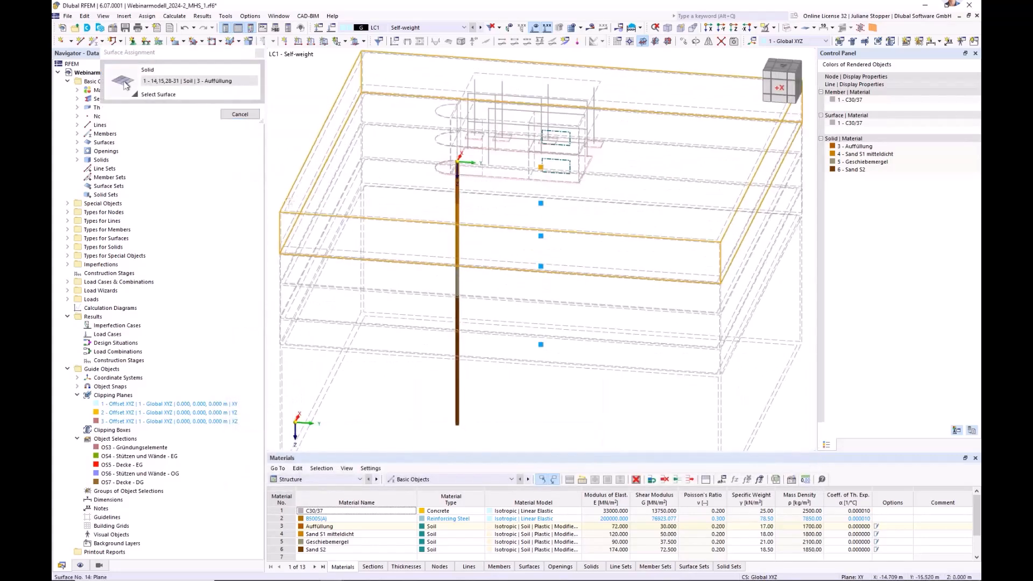
click(240, 114)
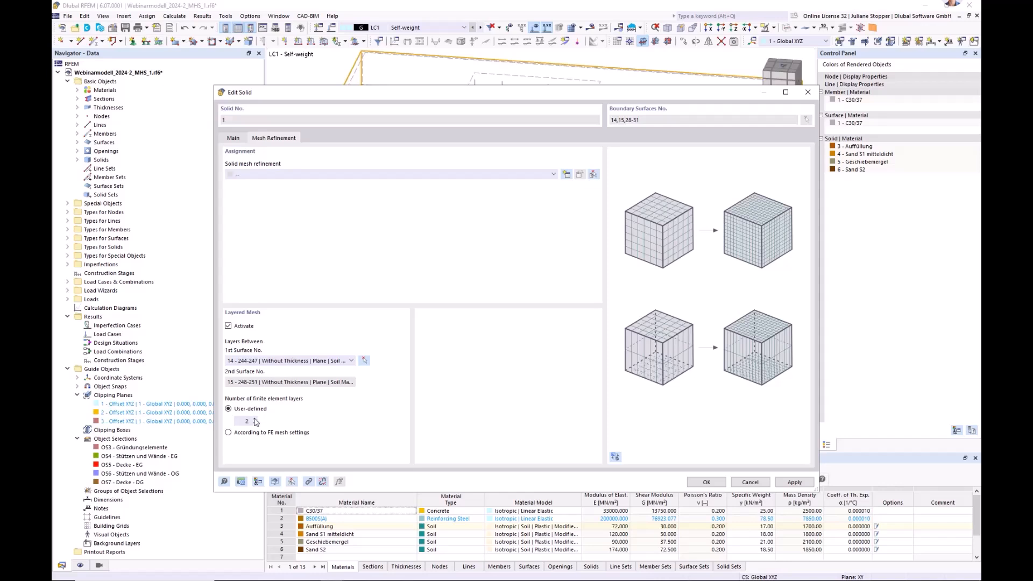
double_click(239, 422)
text(5)
click(706, 482)
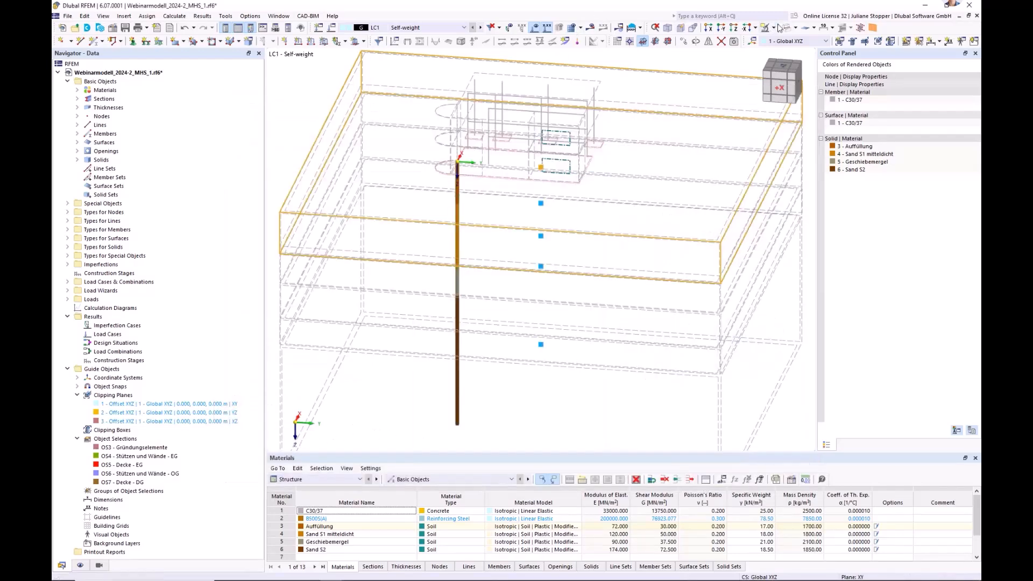
Generate the finite element mesh and display it on the solid-rendered building and soil massif.
click(573, 30)
click(550, 338)
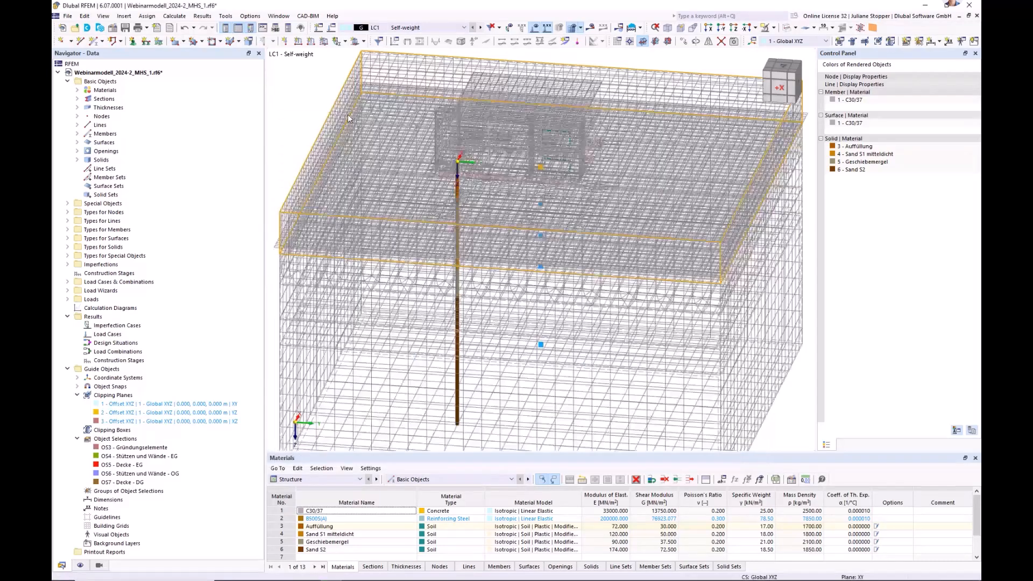
click(786, 28)
click(787, 33)
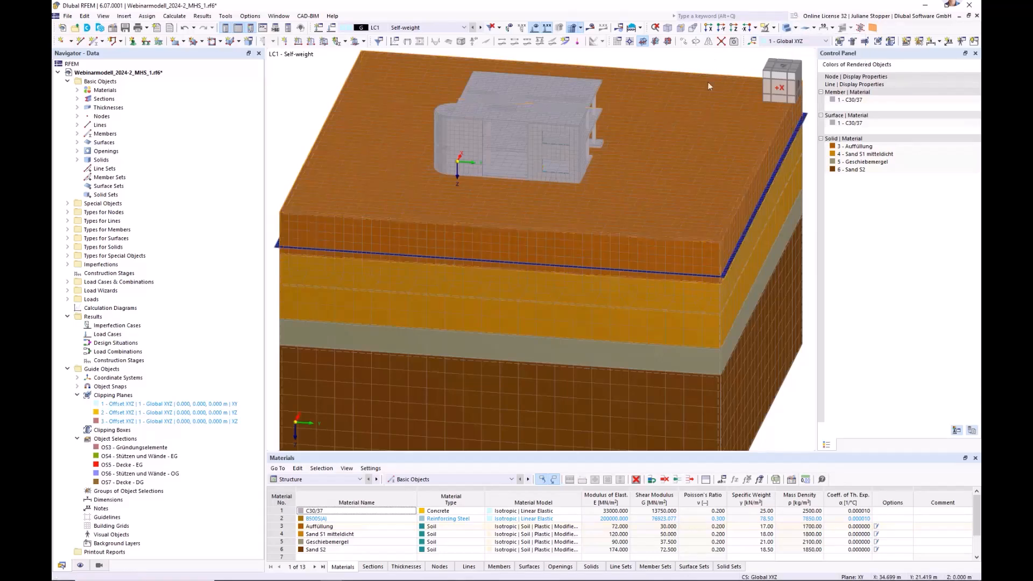
scroll(598, 238, down, 3)
ctrl+middle_drag(611, 294, 549, 257)
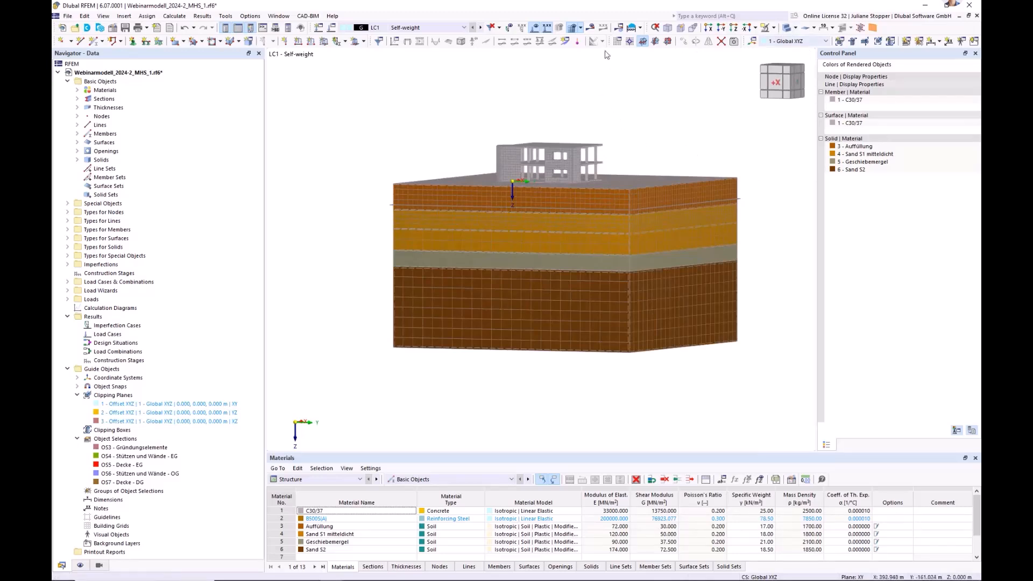
Display the model as a wireframe and hide the finite element mesh.
scroll(628, 241, up, 3)
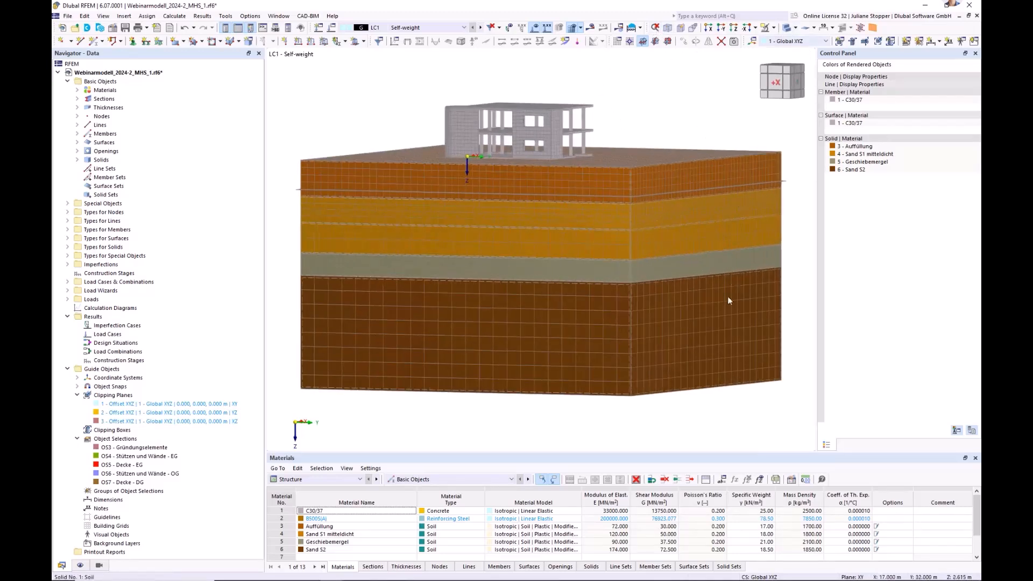
click(789, 30)
click(790, 28)
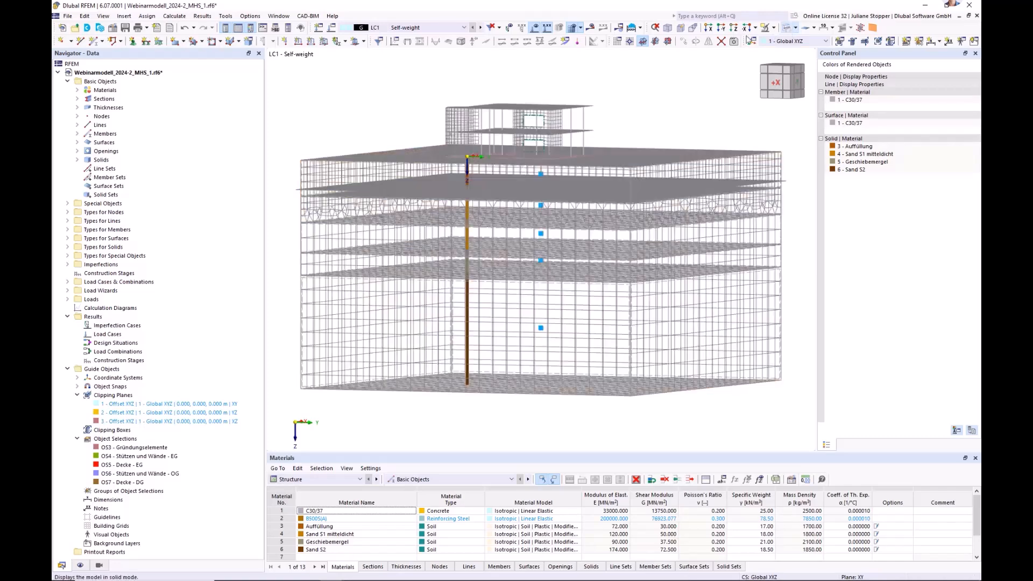
click(573, 30)
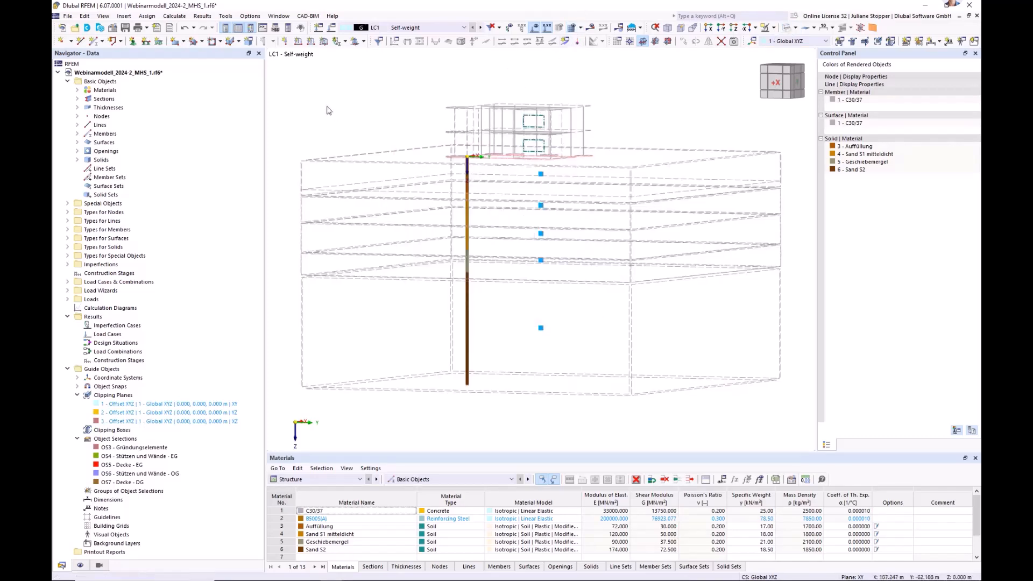
In the Z-direction view, select the soil massif's outer side surfaces along all four edges.
ctrl+middle_drag(338, 101, 330, 132)
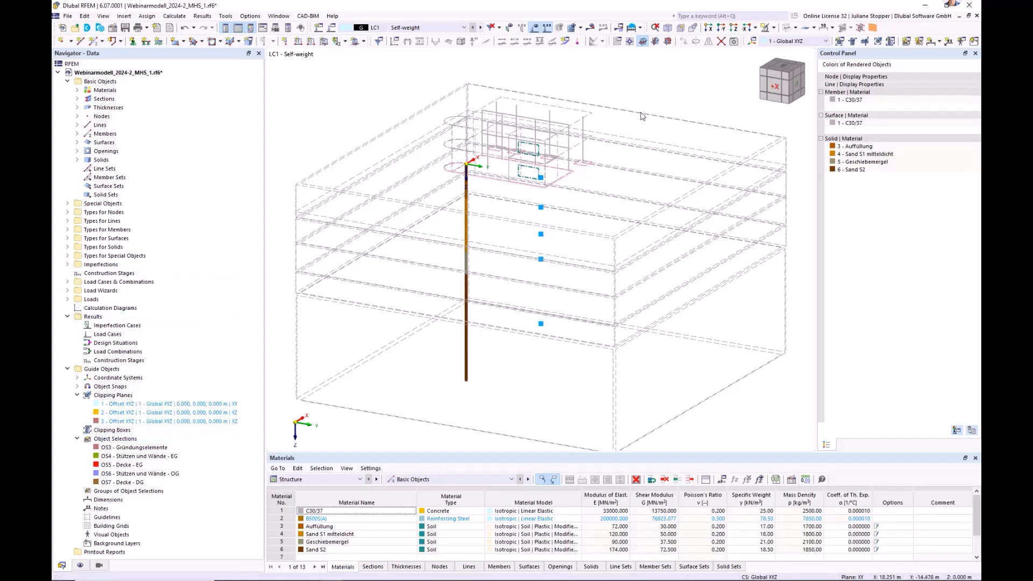
click(735, 30)
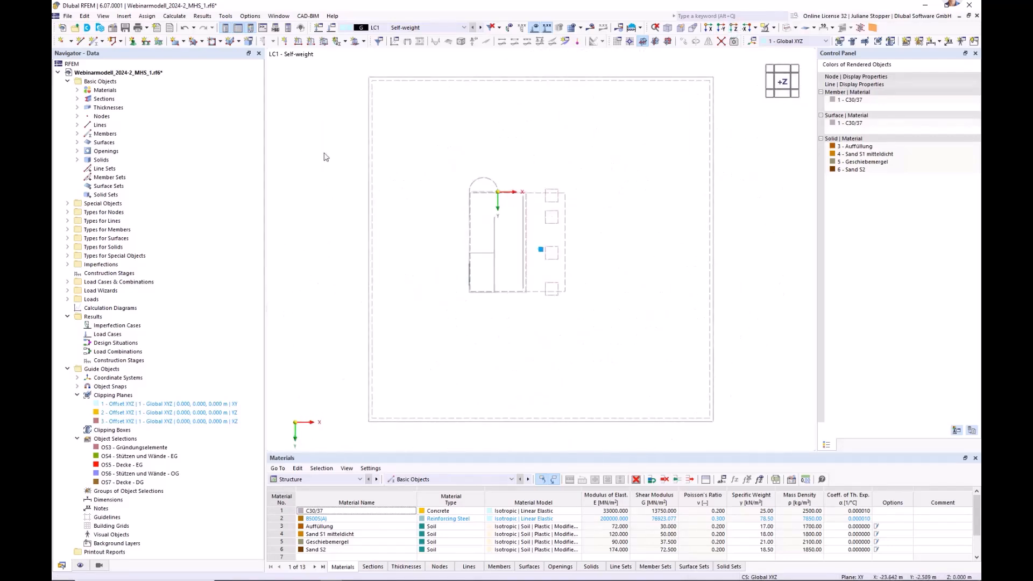
drag(350, 71, 383, 431)
drag(354, 66, 721, 89)
drag(350, 416, 746, 447)
drag(703, 68, 726, 440)
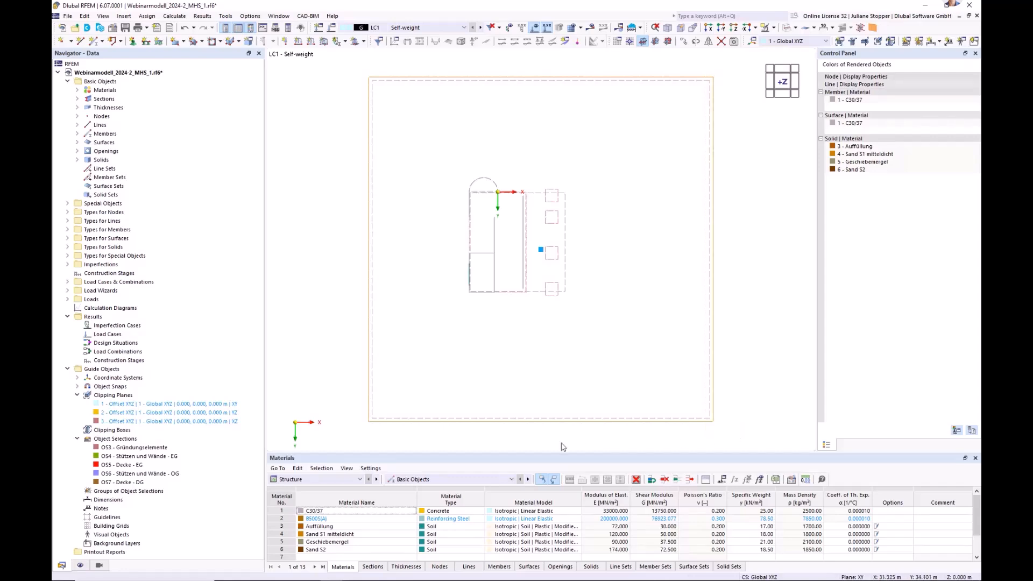
ctrl+middle_drag(543, 396, 501, 310)
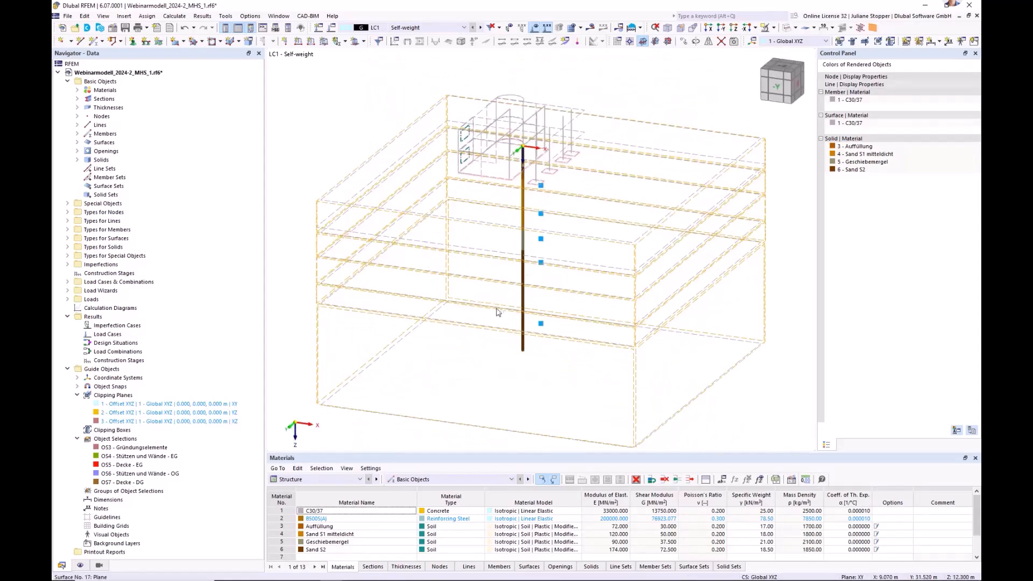
Create an object selection from the selected surfaces and name it Boundary Surfaces Solid.
right_click(339, 393)
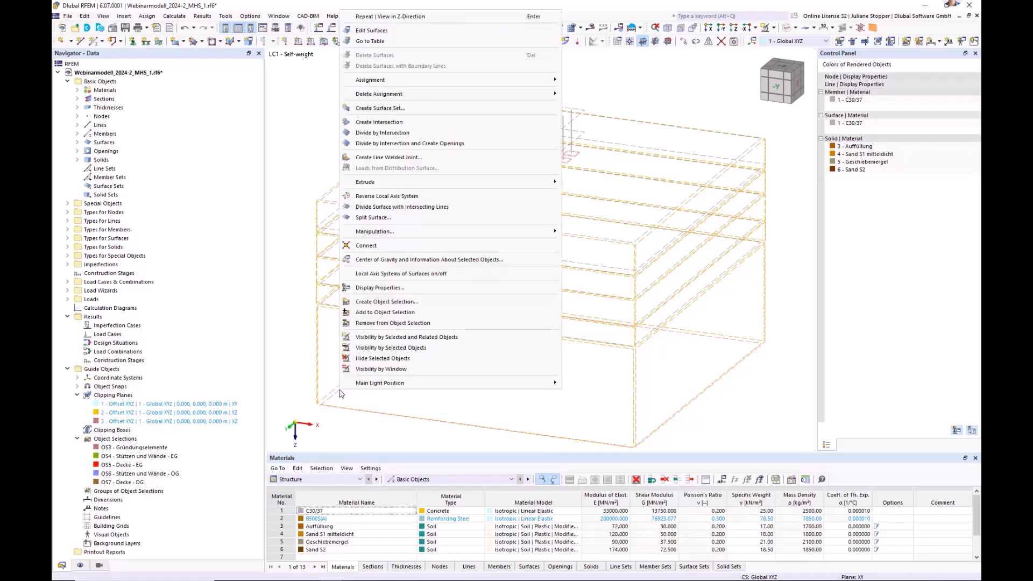
click(382, 302)
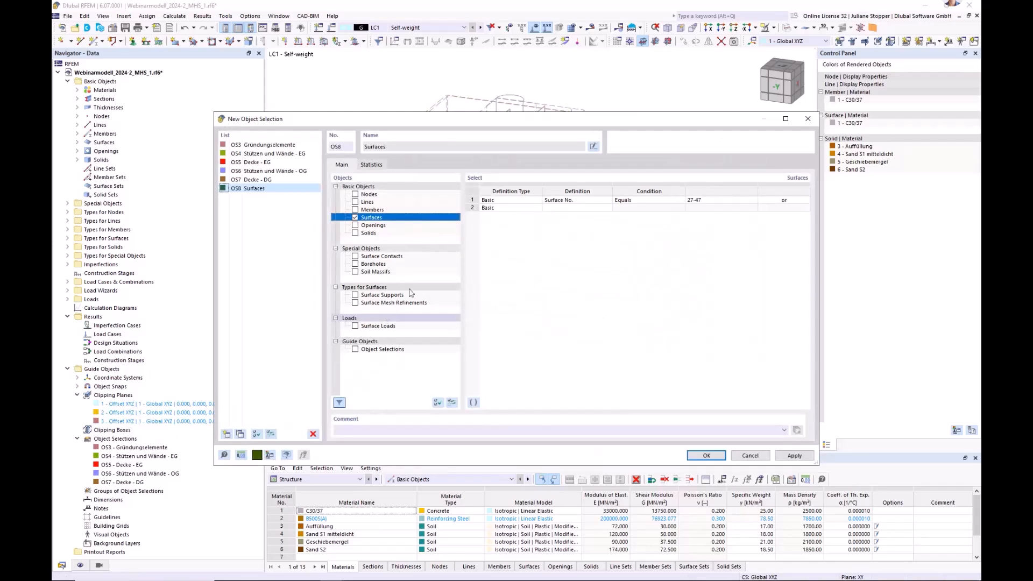
click(594, 146)
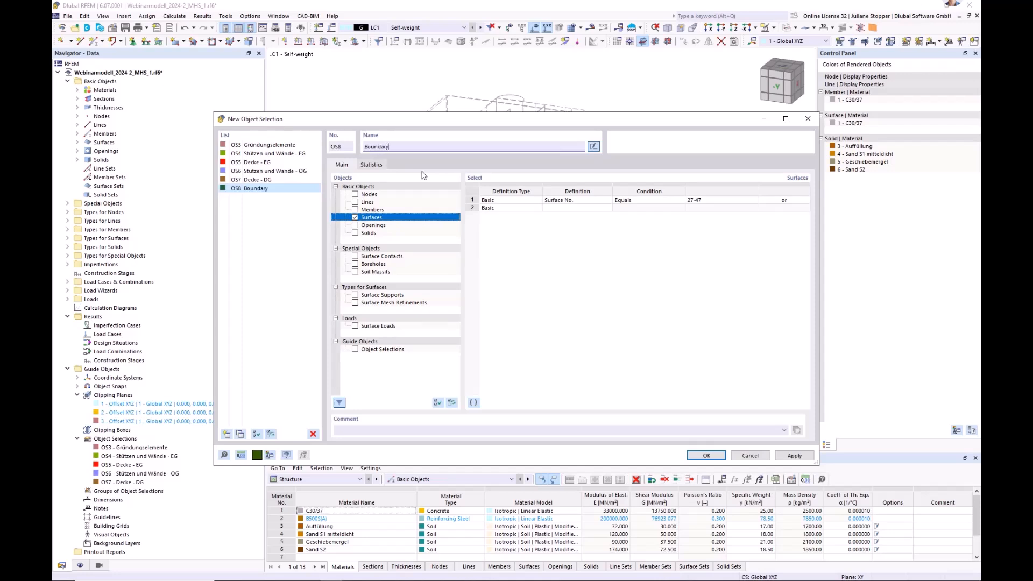
text(Boundary Surf)
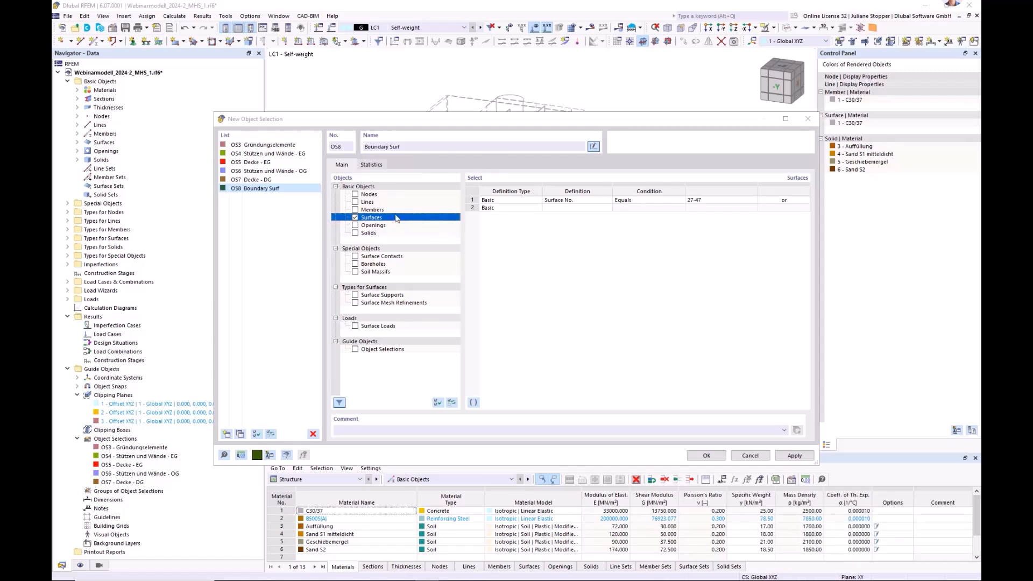
click(411, 144)
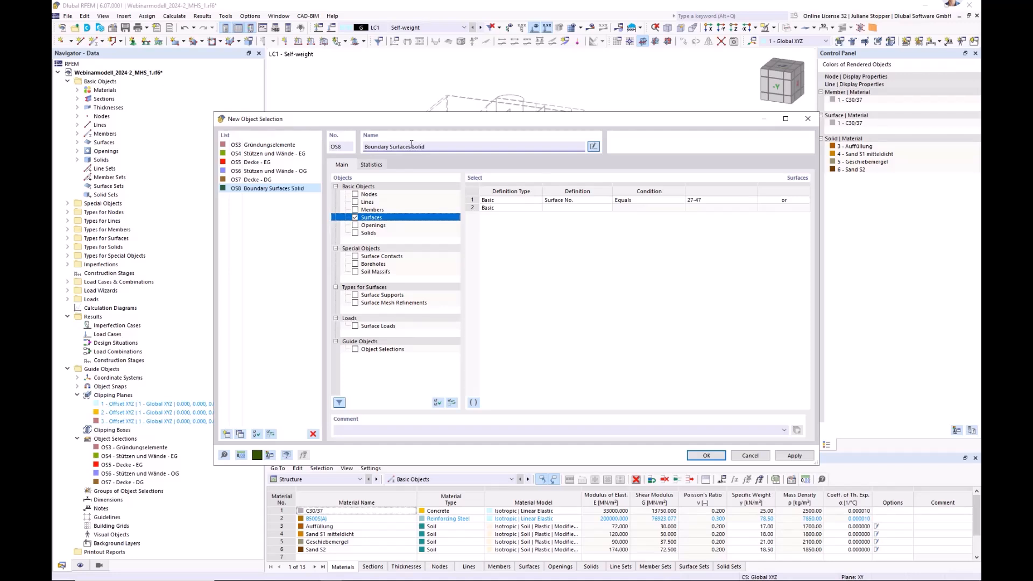
click(706, 455)
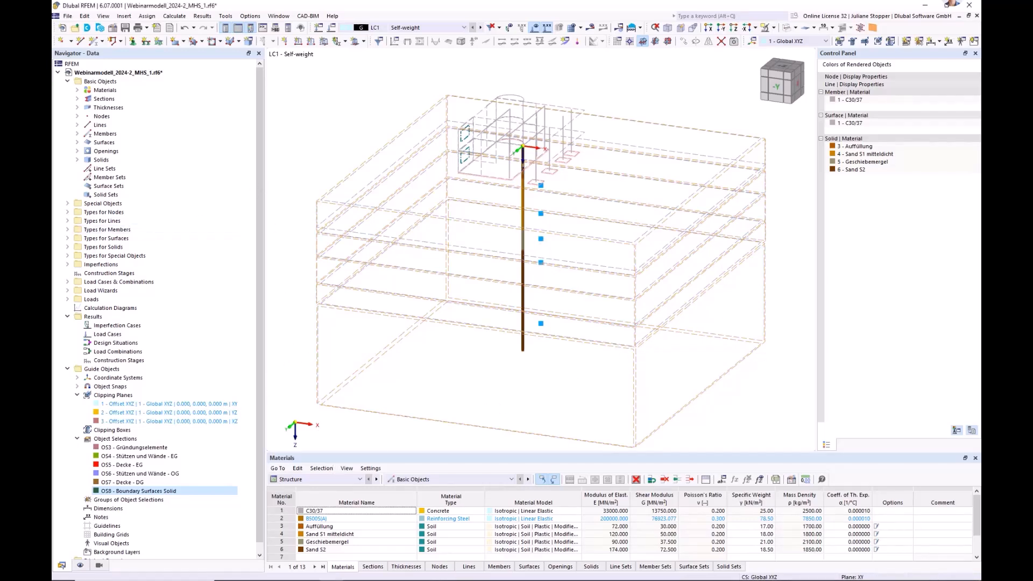
Display the building and the layered soil massif in solid mode.
scroll(398, 312, down, 1)
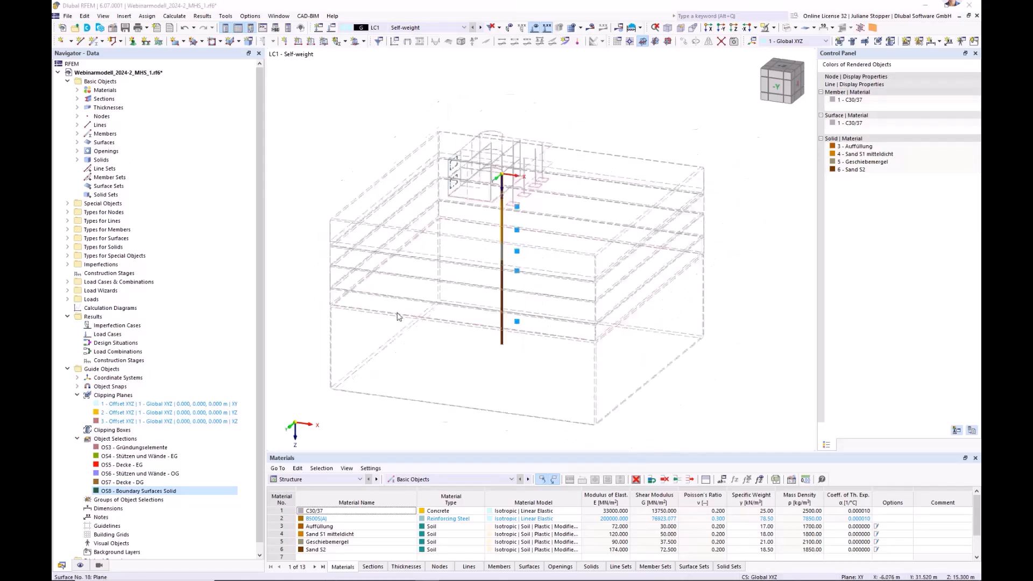
click(787, 27)
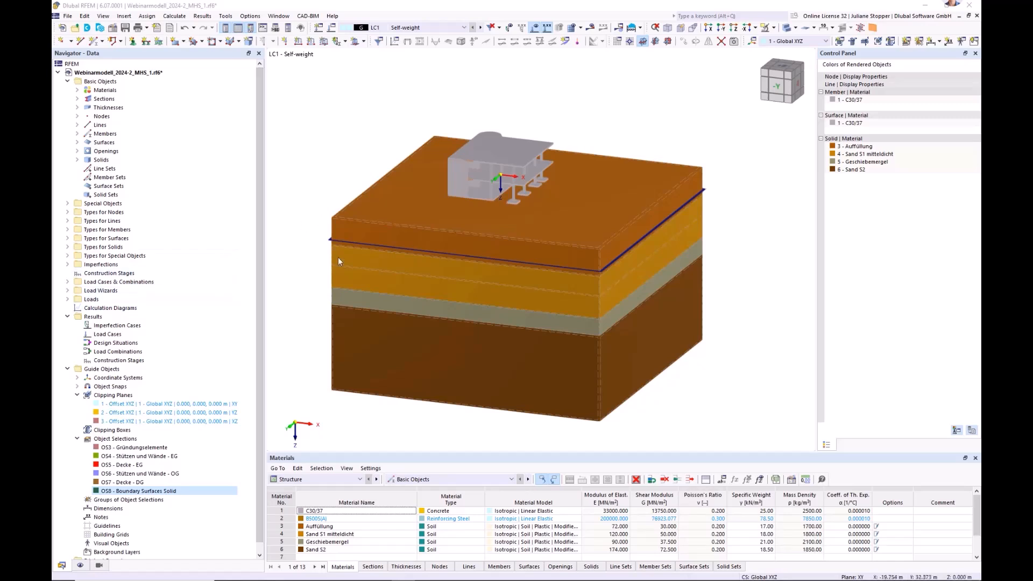
ctrl+middle_drag(694, 386, 668, 383)
Review load cases LC1 to LC4, the actions, the design situations and the construction stages in the load case settings.
click(66, 283)
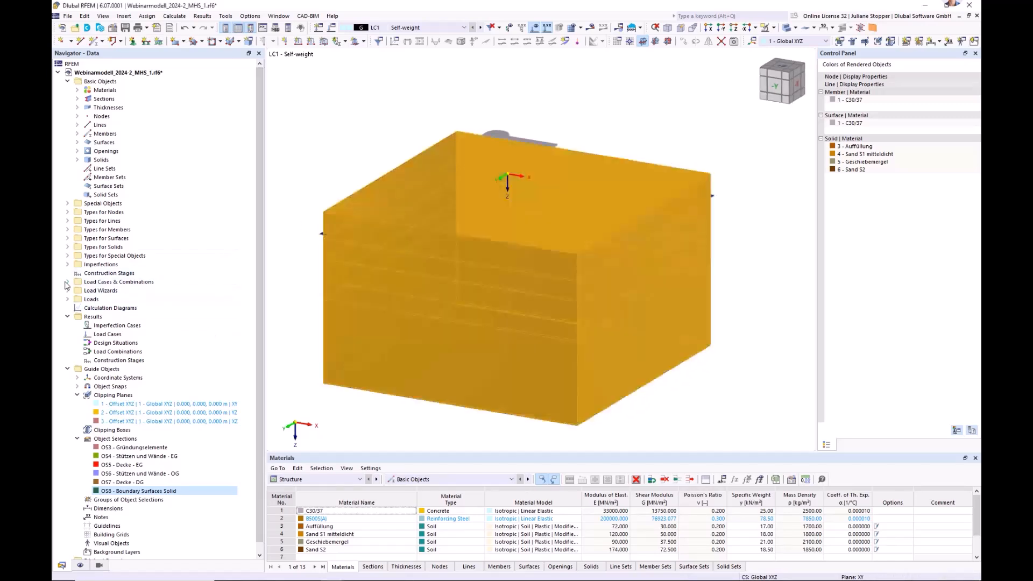
click(67, 283)
click(98, 302)
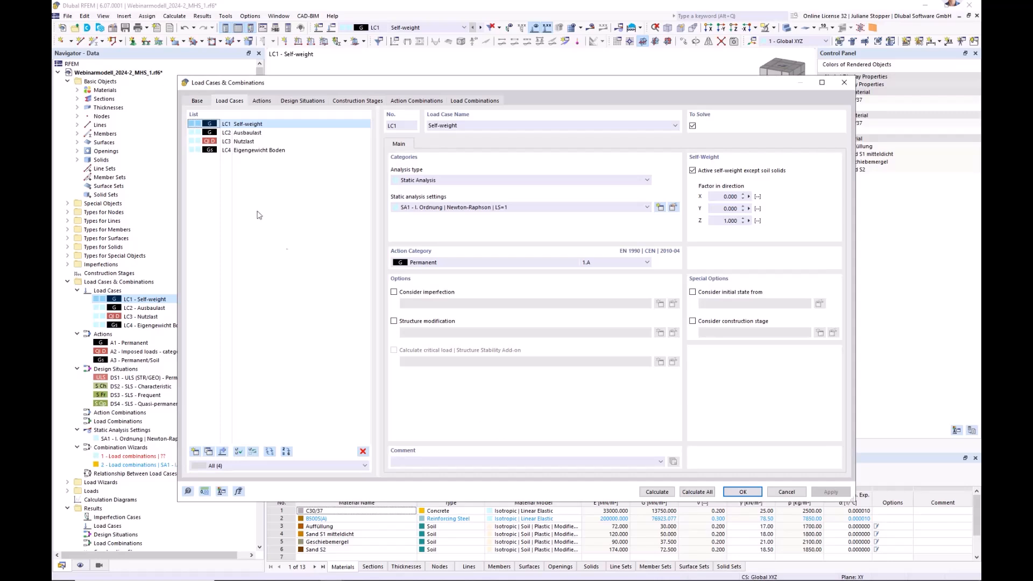
click(247, 153)
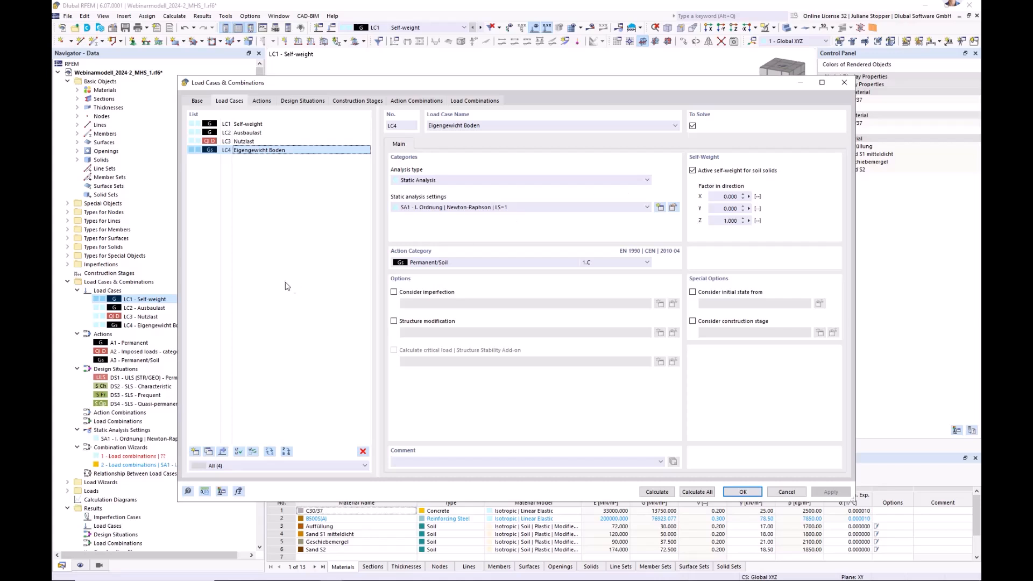
click(241, 125)
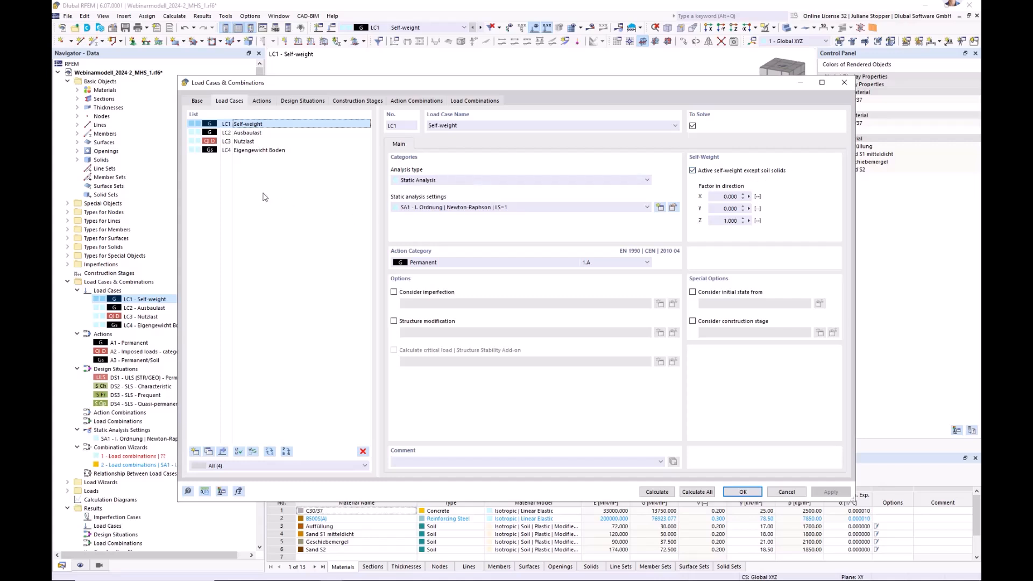
click(248, 134)
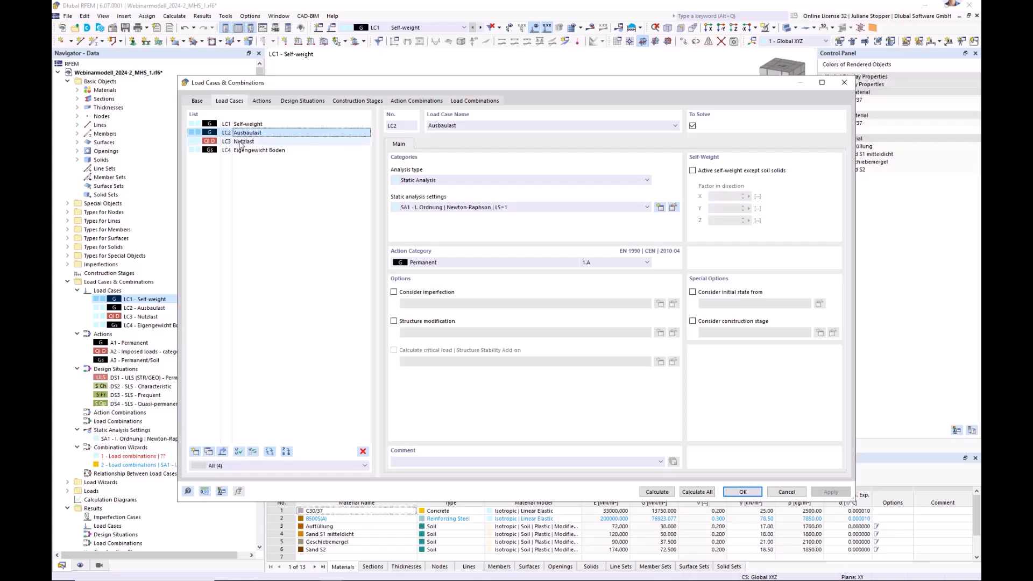
click(242, 141)
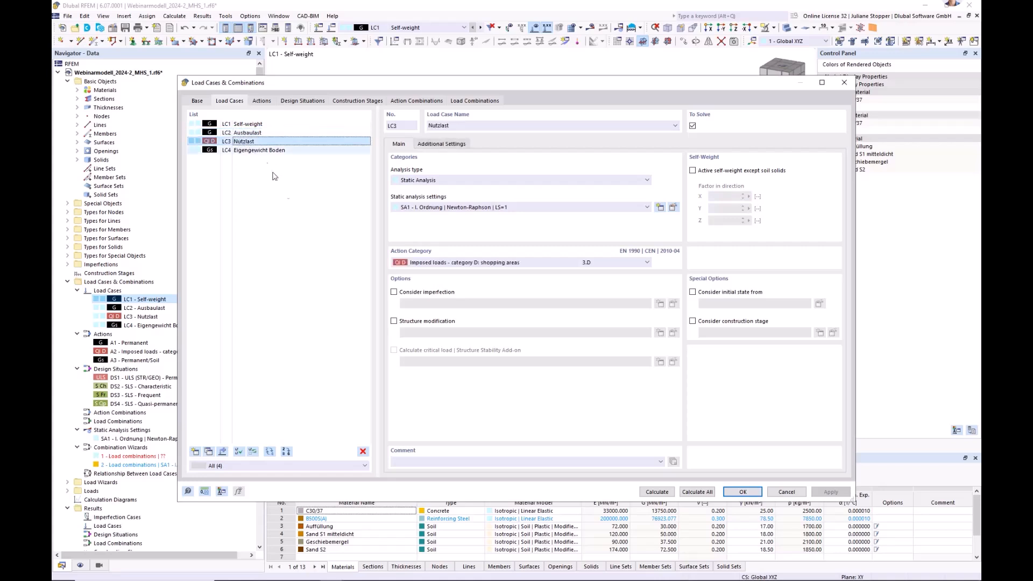
click(261, 102)
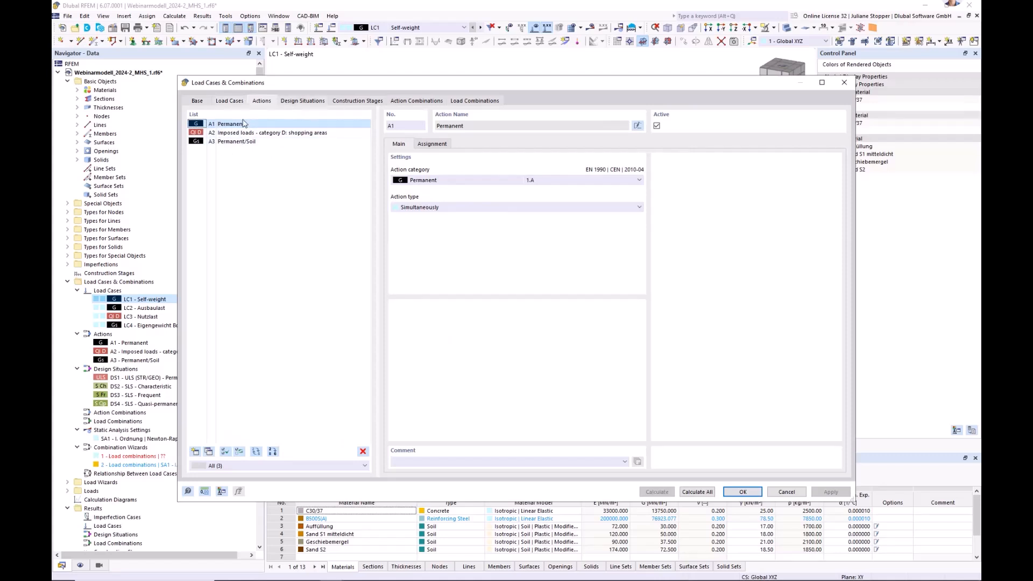
click(302, 101)
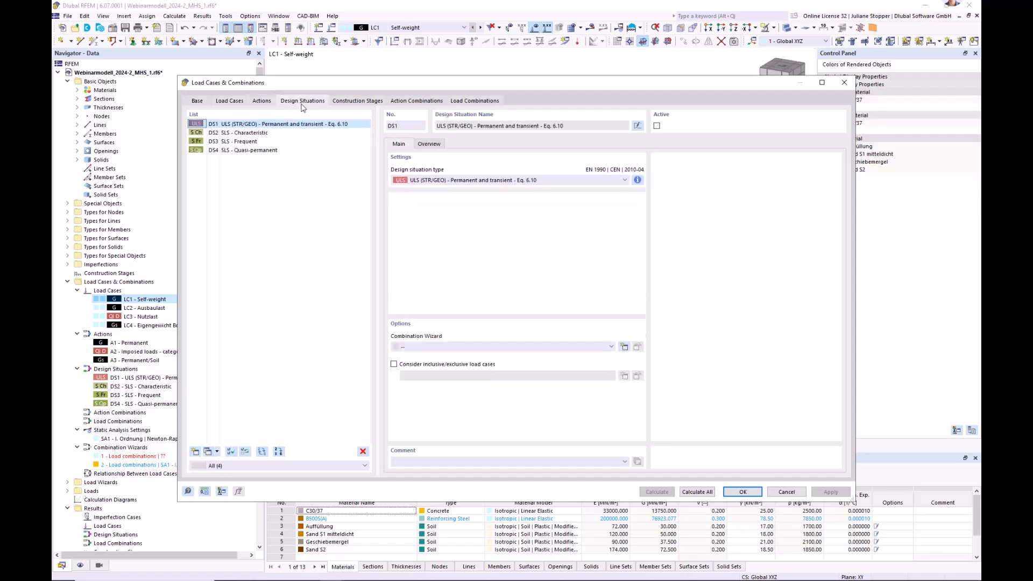
click(351, 102)
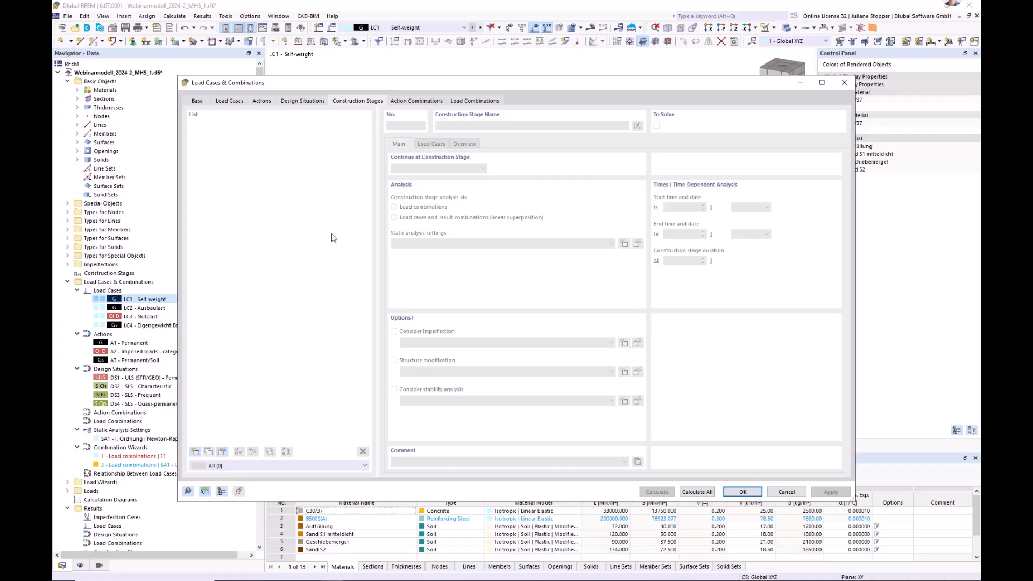
click(787, 492)
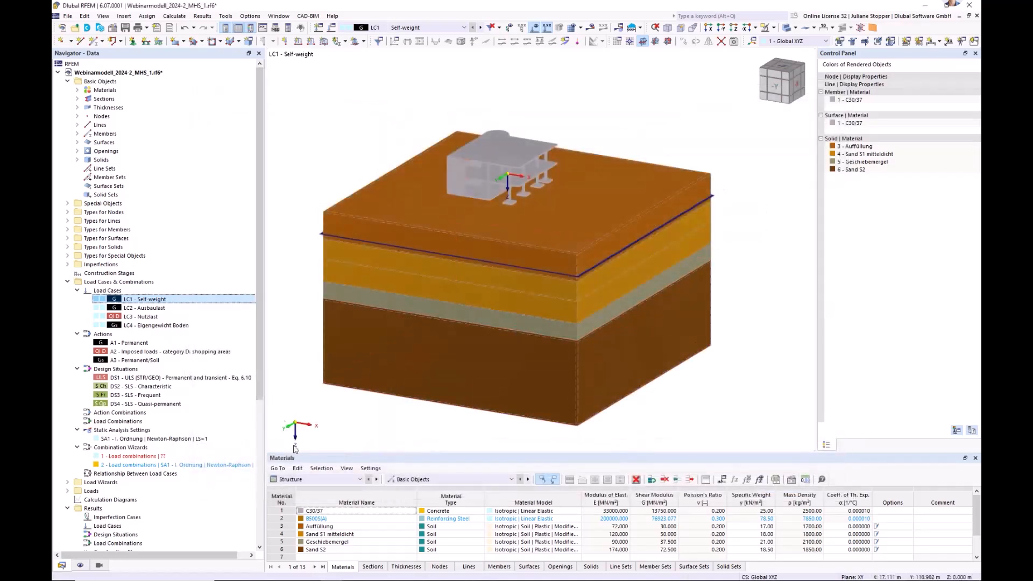
Collapse the load case, results and guide object data and create a new construction stage.
click(68, 282)
click(67, 316)
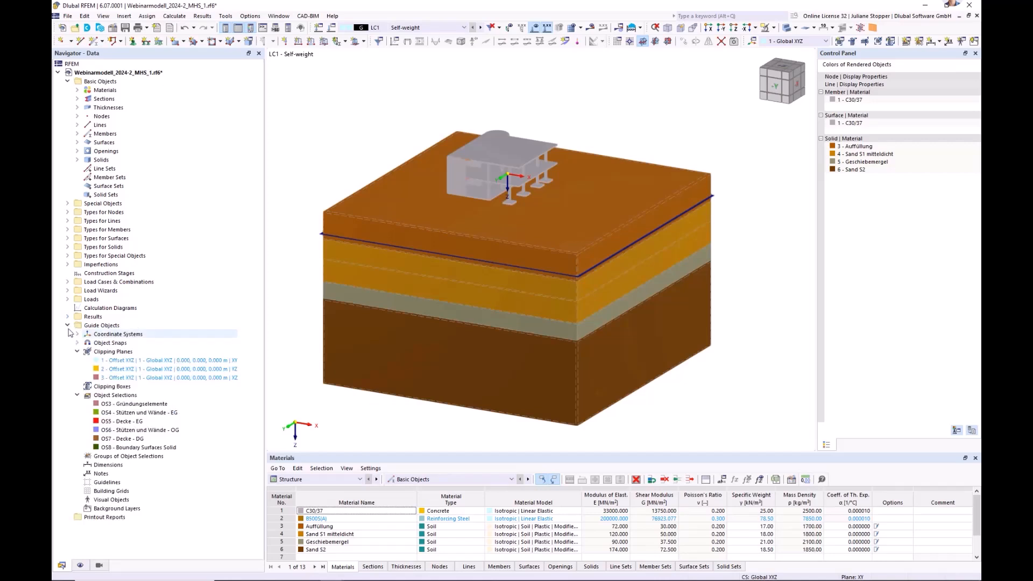
click(68, 325)
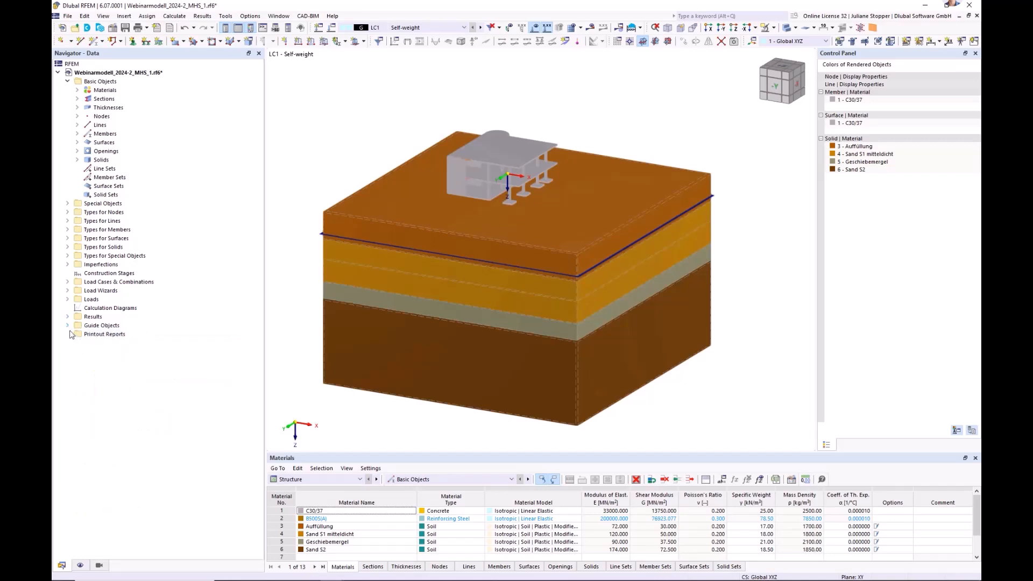
right_click(97, 276)
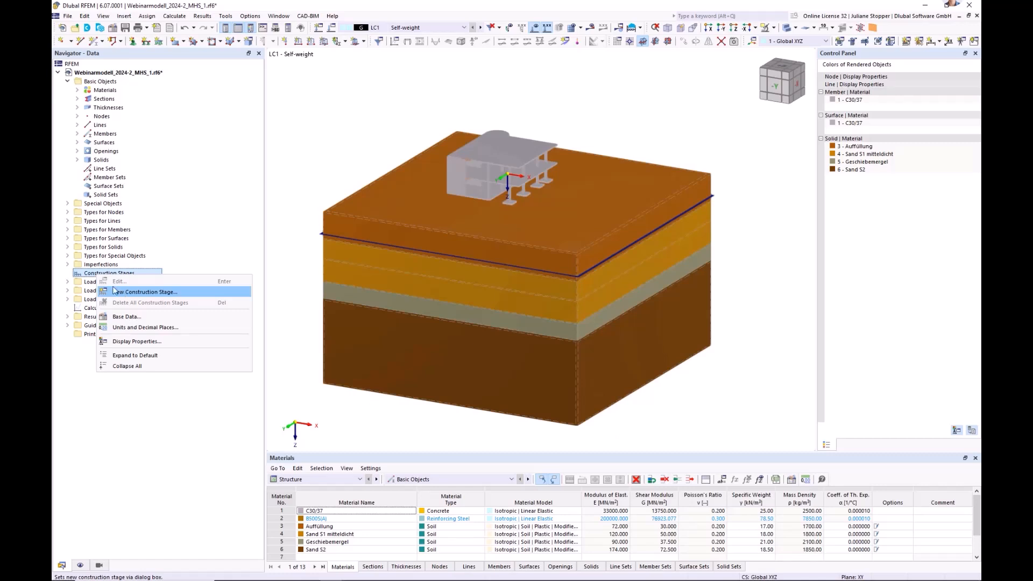
right_click(85, 275)
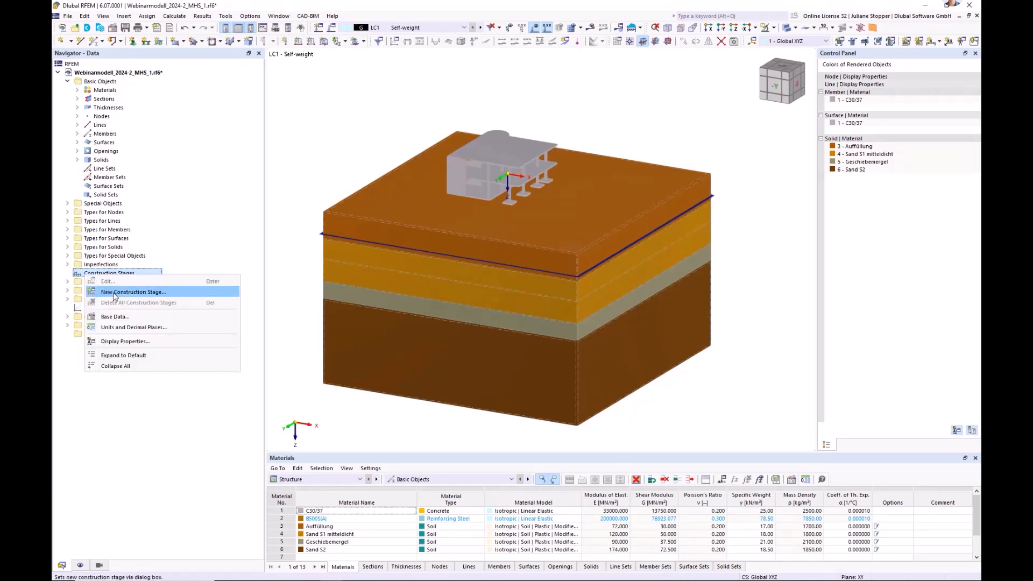
click(115, 294)
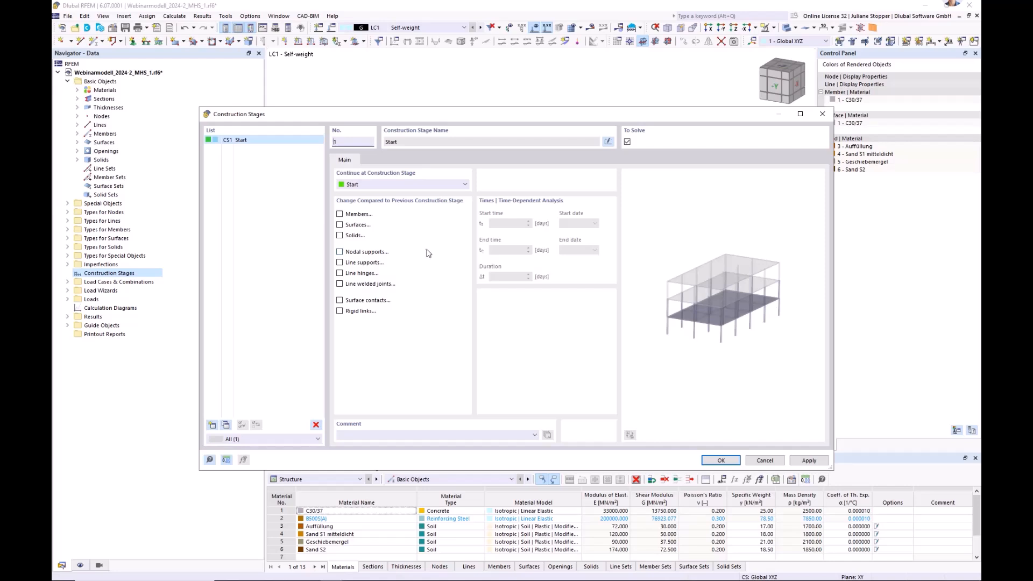
Enable the change of solids in construction stage CS1 and add all solids to it.
click(340, 235)
click(381, 162)
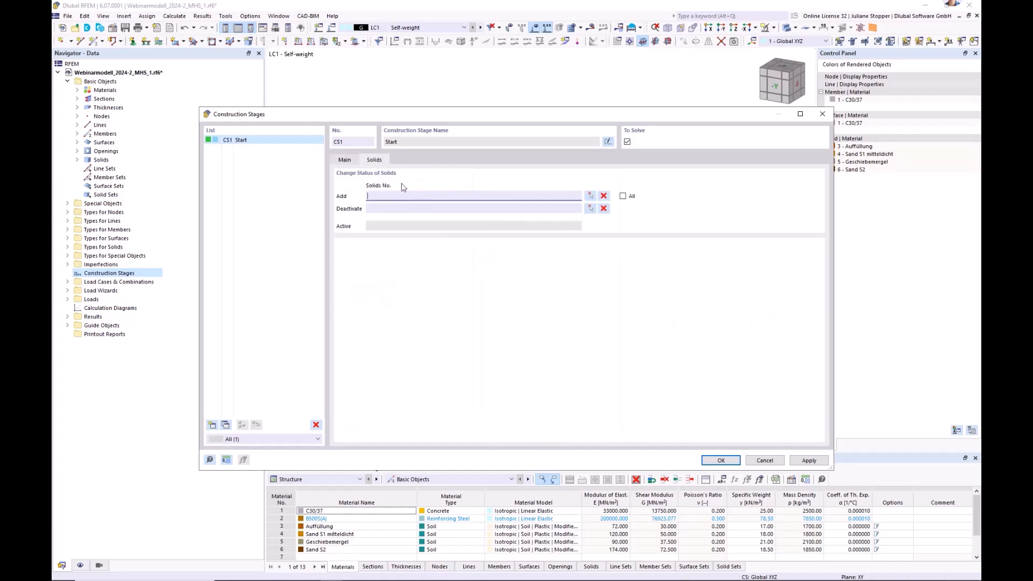
click(624, 197)
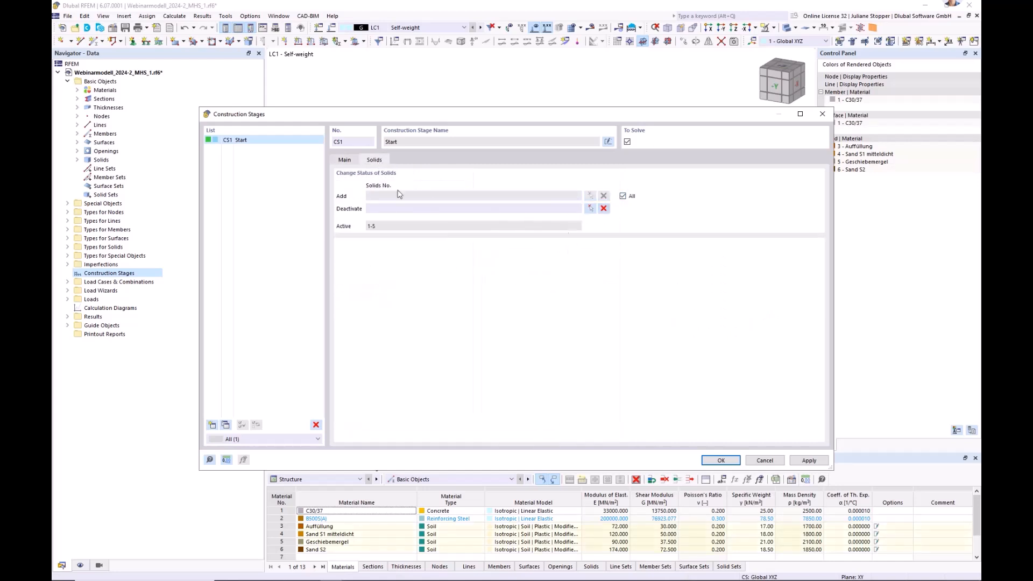
Enable the change of surfaces in construction stage CS1 and add the surfaces of object selection OS8 - Boundary Surfaces Solid.
click(344, 160)
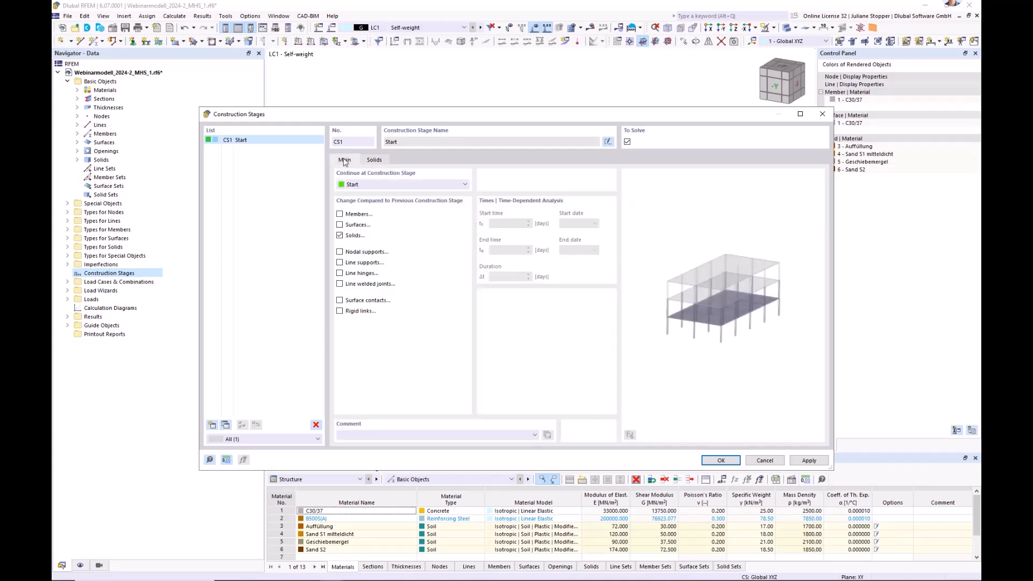
click(340, 226)
click(374, 161)
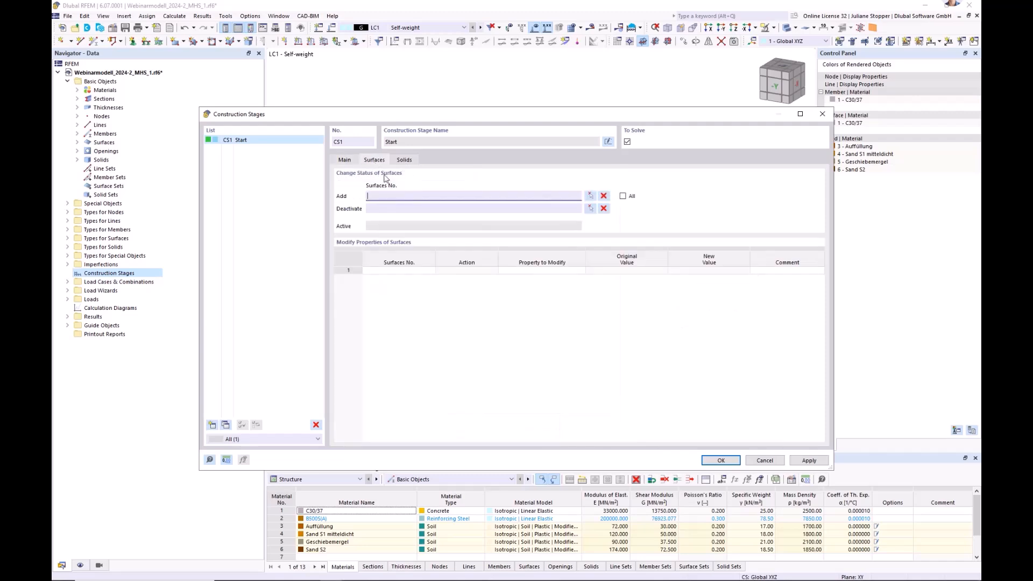
click(591, 197)
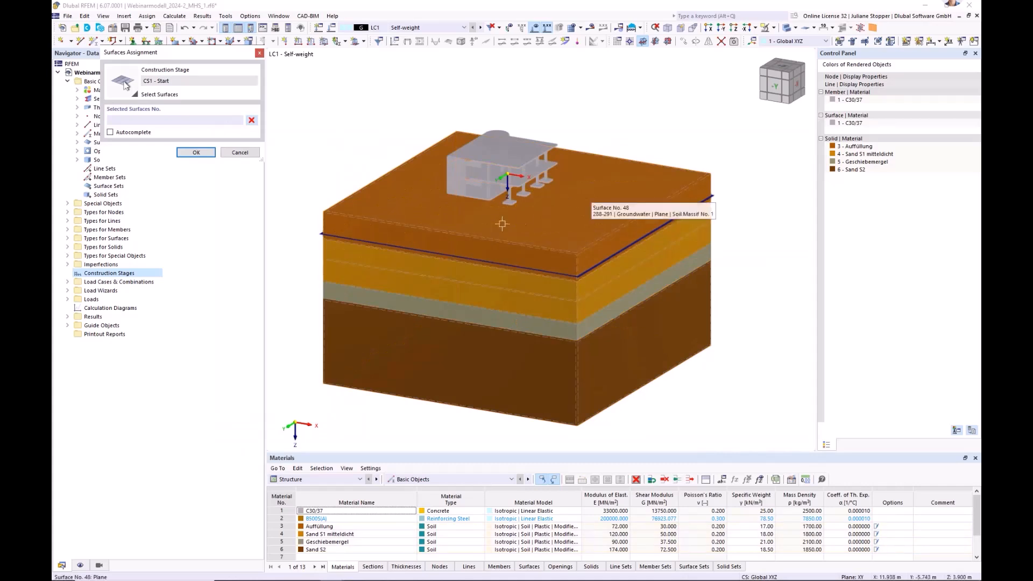
click(67, 325)
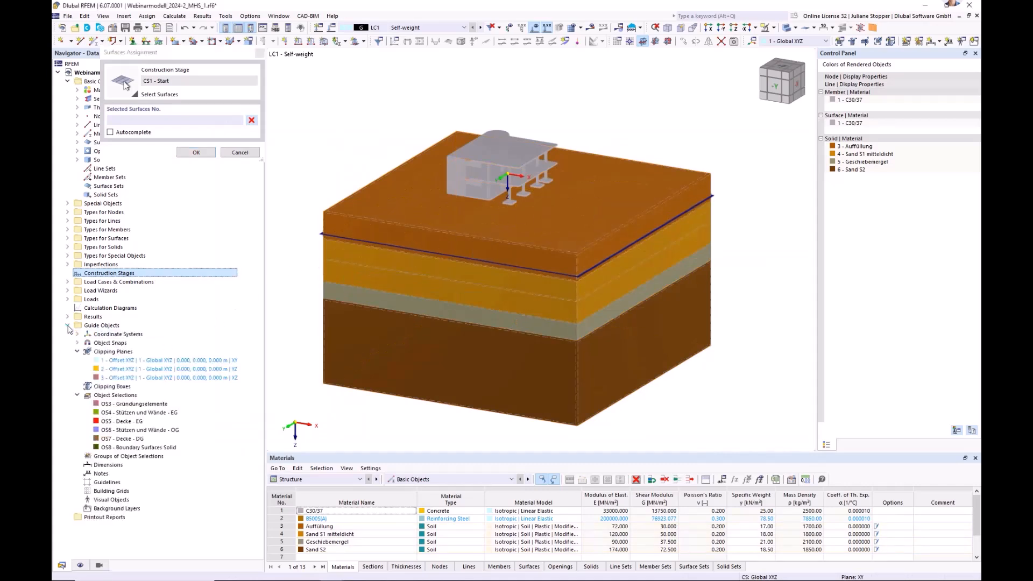
click(107, 449)
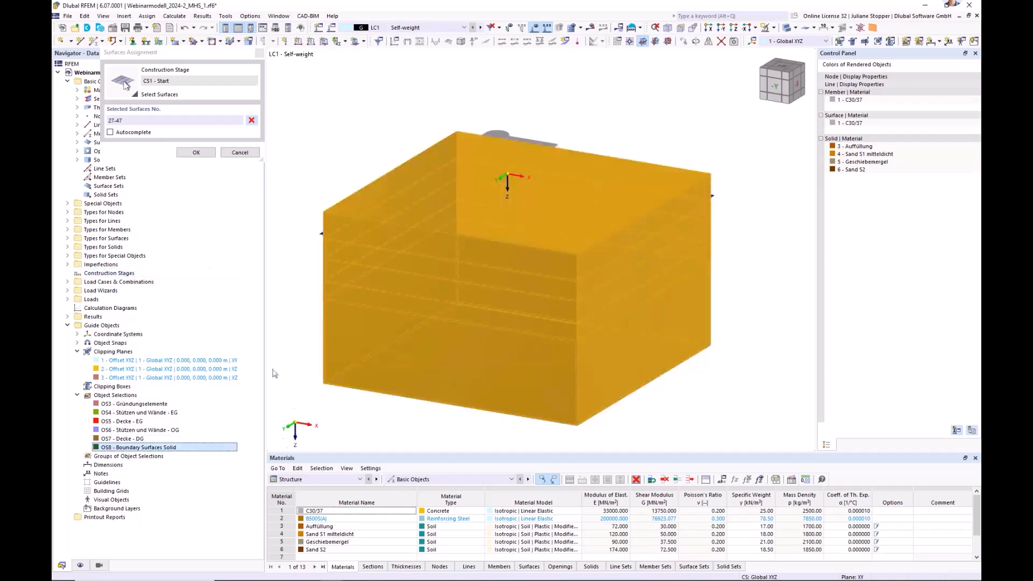
click(195, 152)
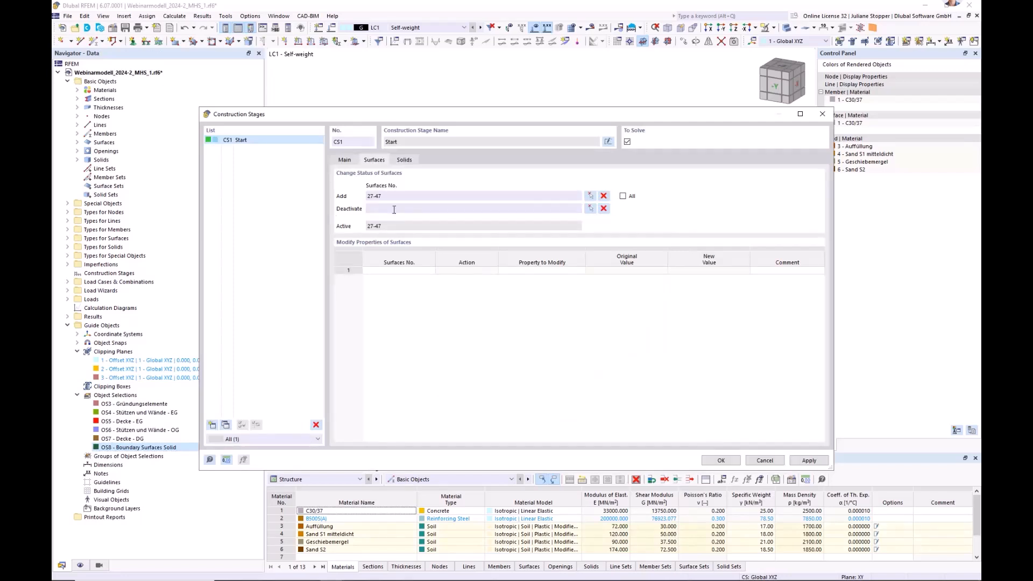
click(806, 461)
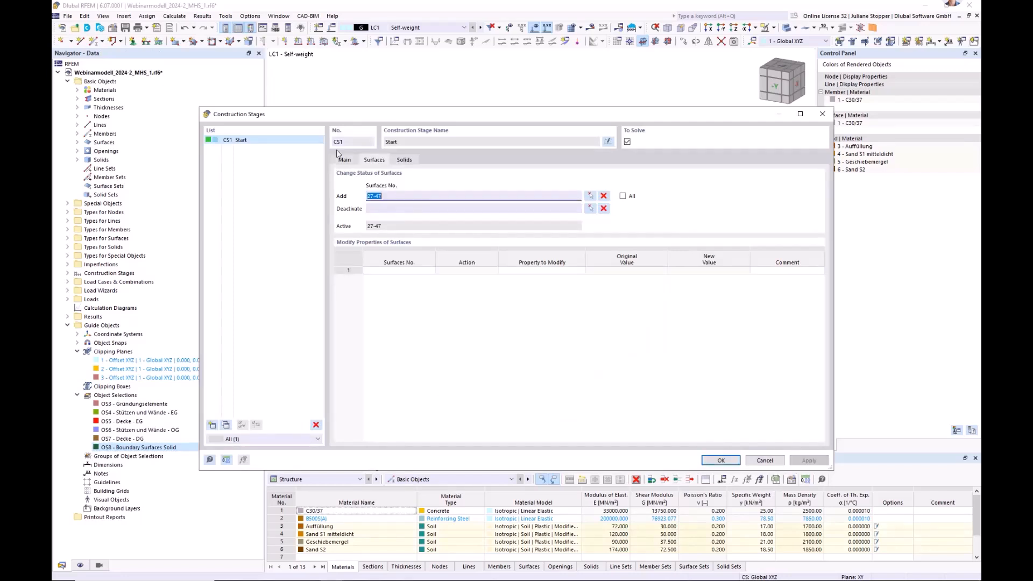
click(343, 159)
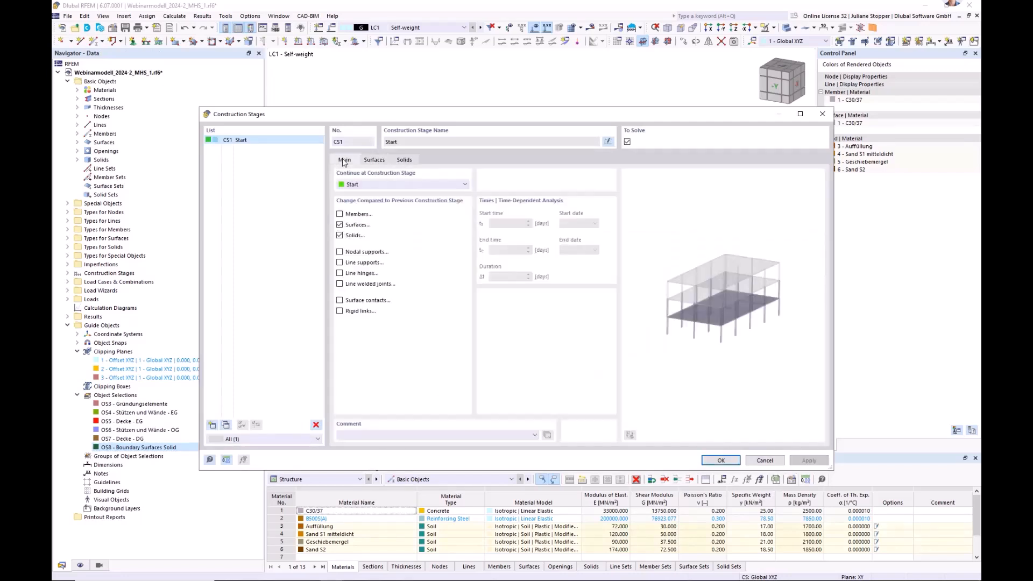
Create construction stage CS2 following CS1, with the changes of surfaces and solids disabled.
click(211, 425)
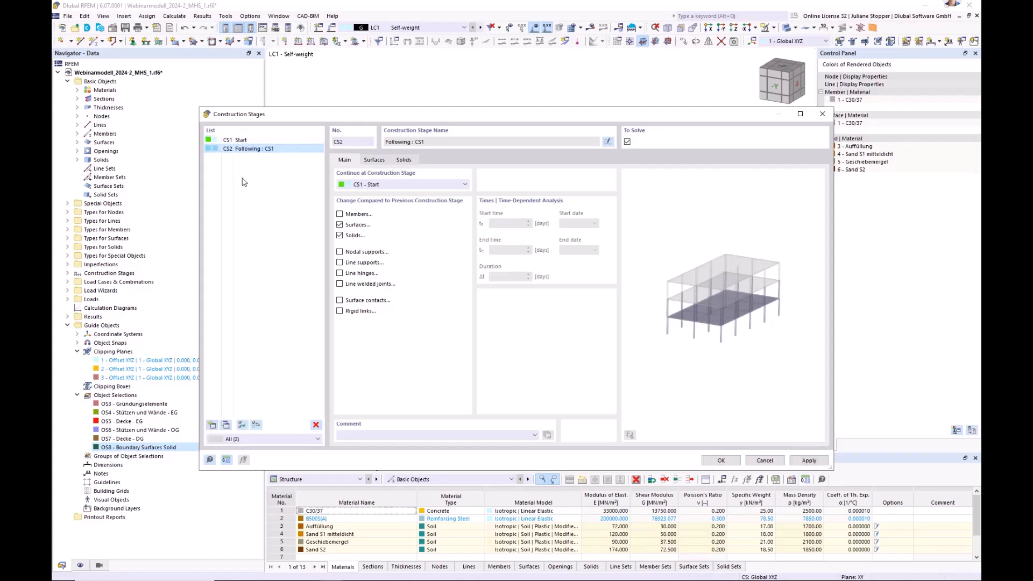
click(339, 225)
click(340, 236)
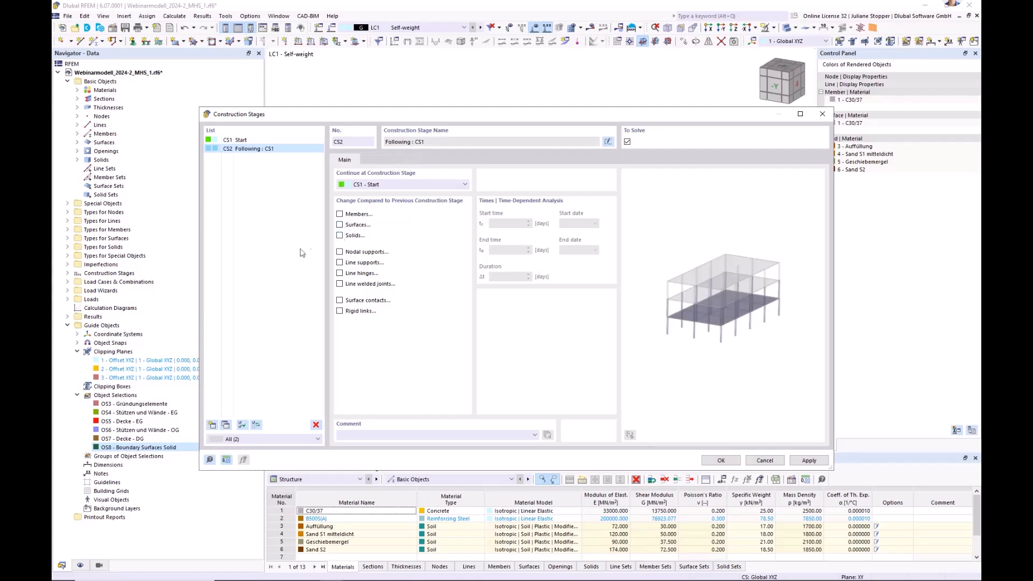
Create construction stage CS3 with a change of surfaces and add the surfaces of object selection OS3 - Gründungselemente.
click(213, 425)
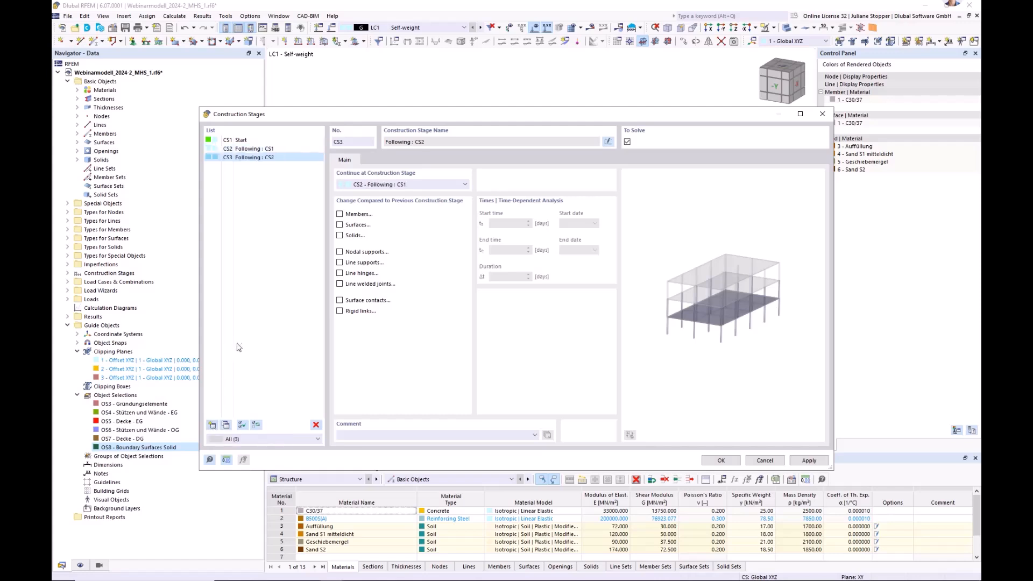
click(339, 225)
click(375, 161)
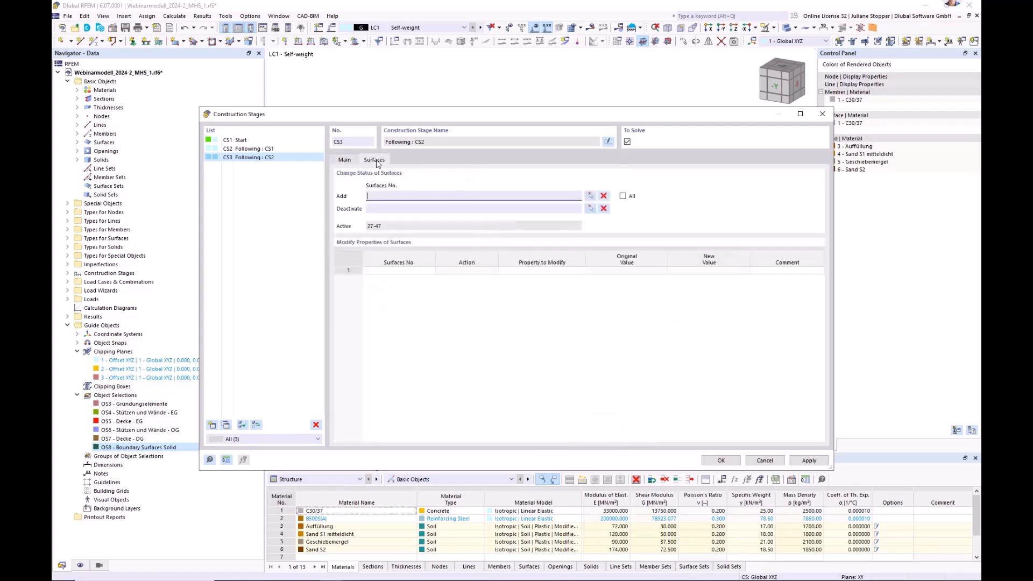
click(589, 197)
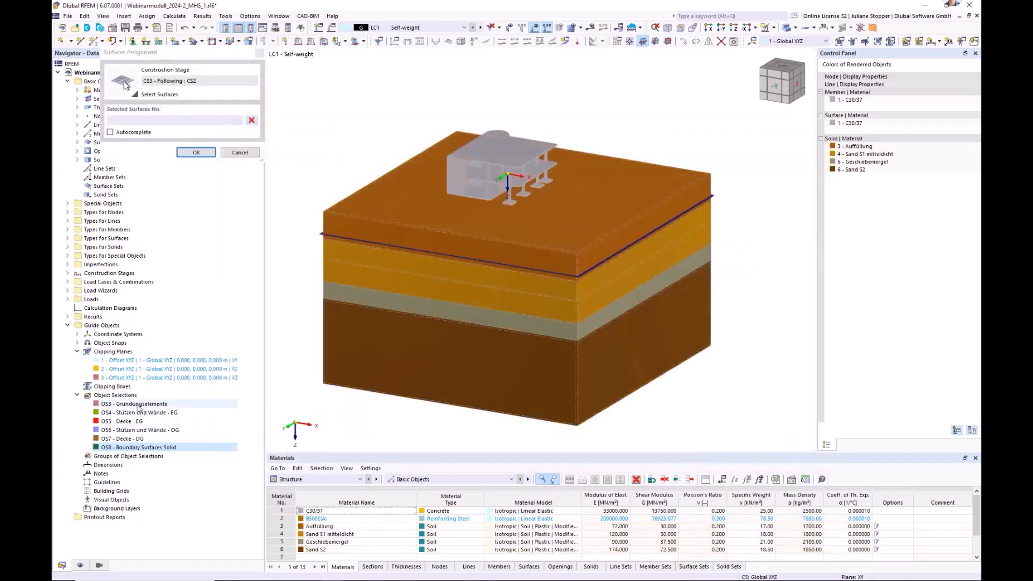
click(138, 405)
scroll(518, 193, up, 5)
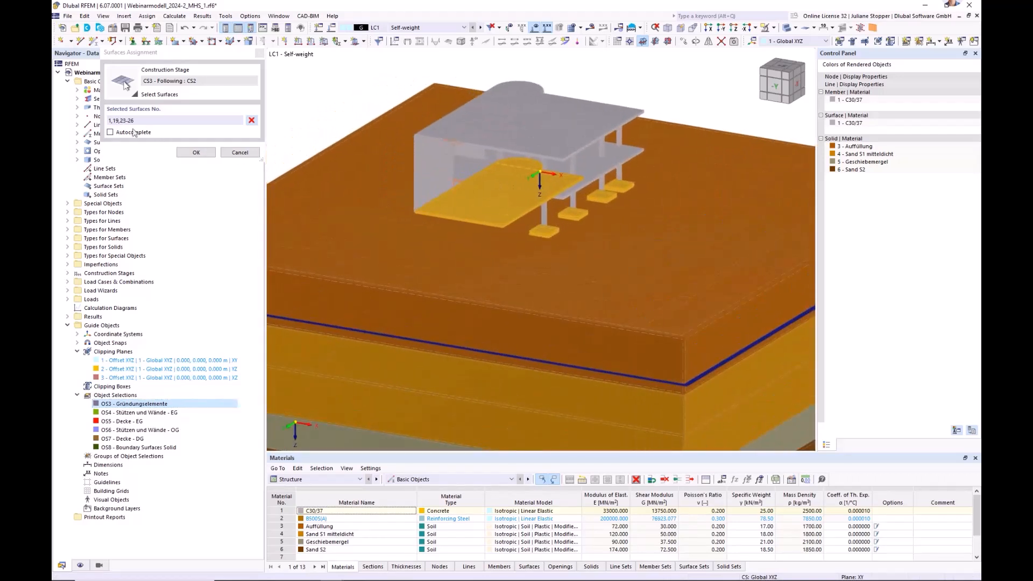
click(195, 153)
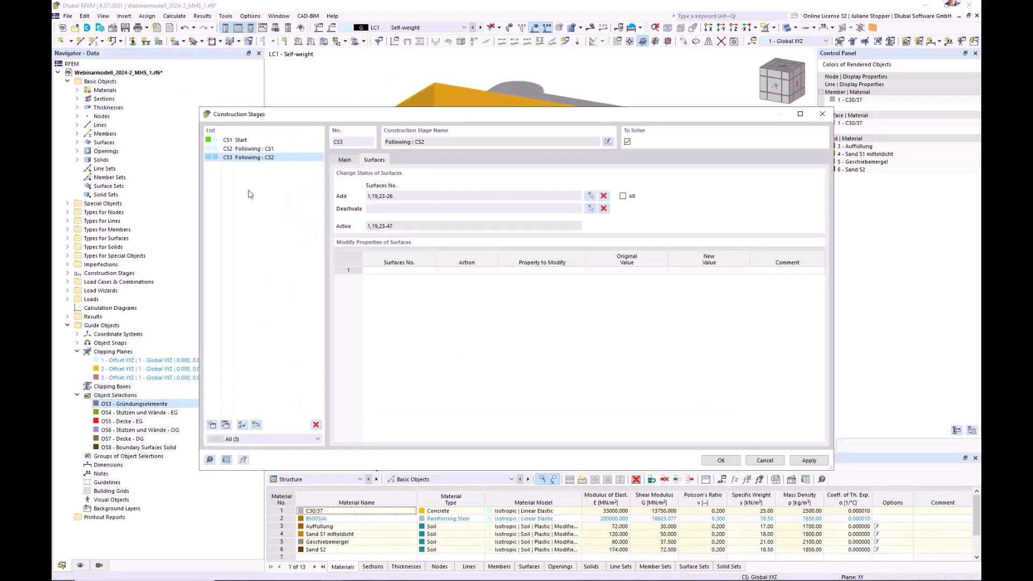
Enable the change of surface contacts in construction stage CS3 and apply the stage settings.
click(344, 160)
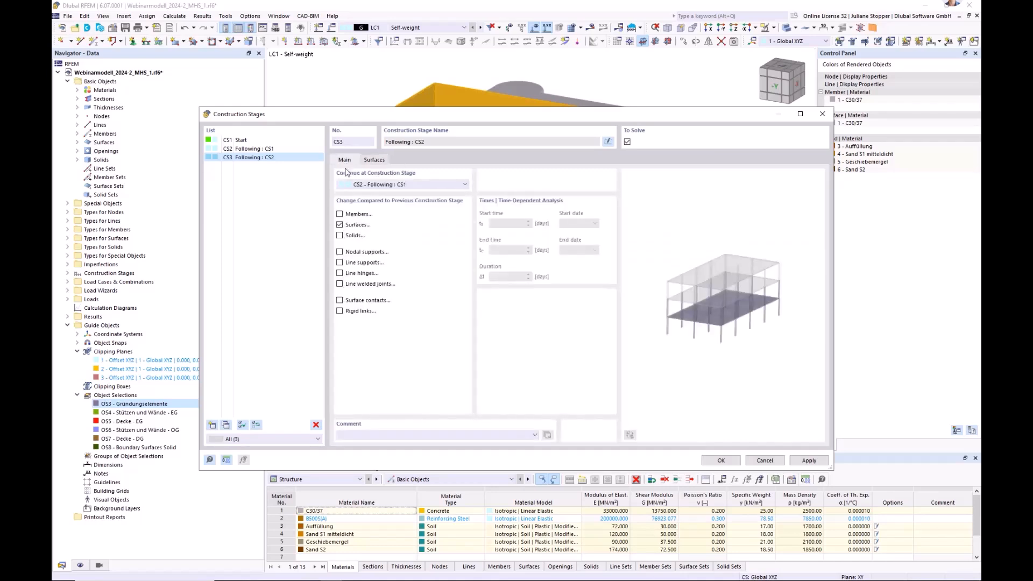
click(339, 301)
click(423, 162)
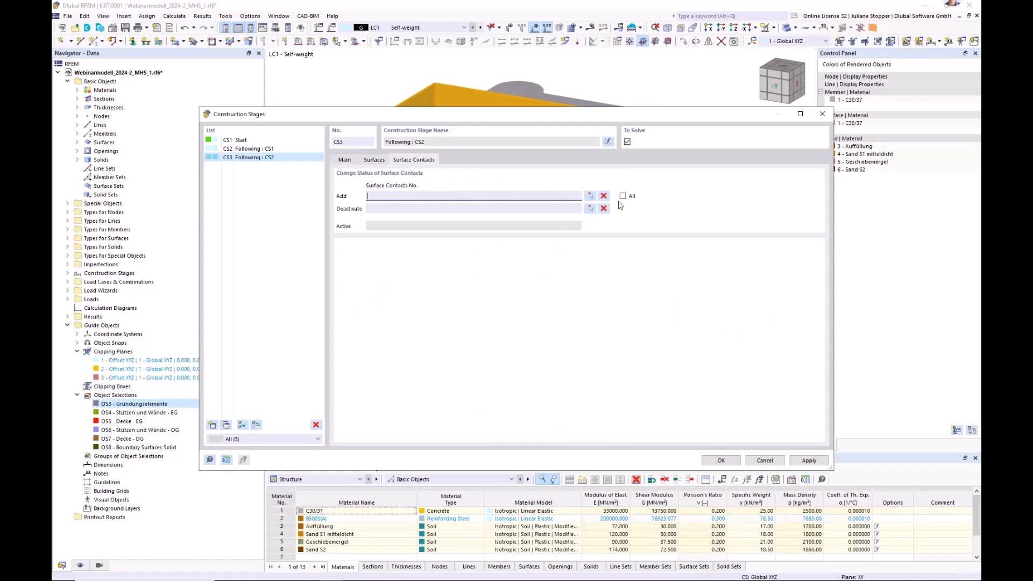
click(343, 160)
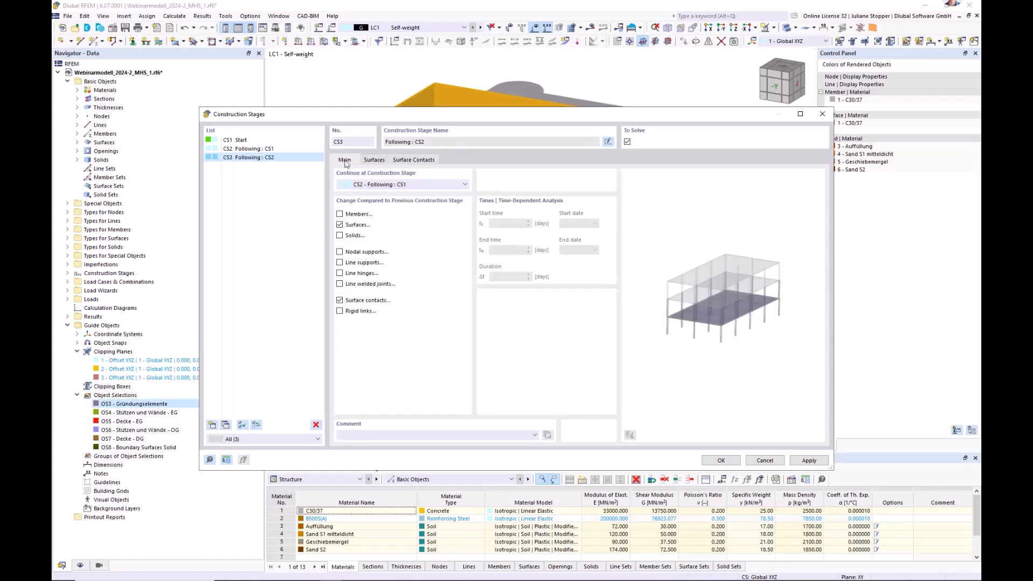
click(810, 461)
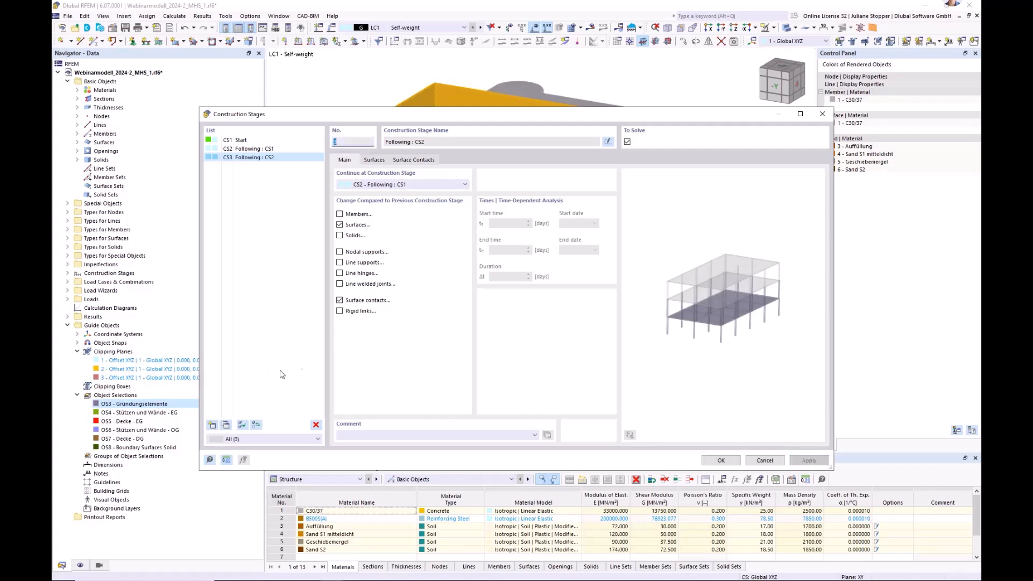
Create construction stage CS4 without surface contact changes and add the surfaces of object selection OS4 - Stützen und Wände - EG.
click(212, 425)
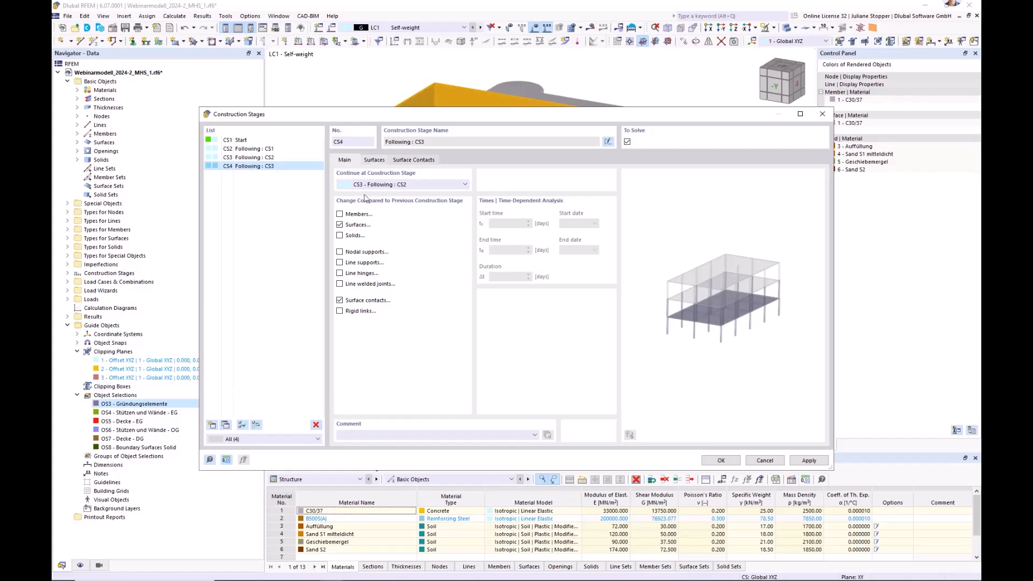
click(375, 161)
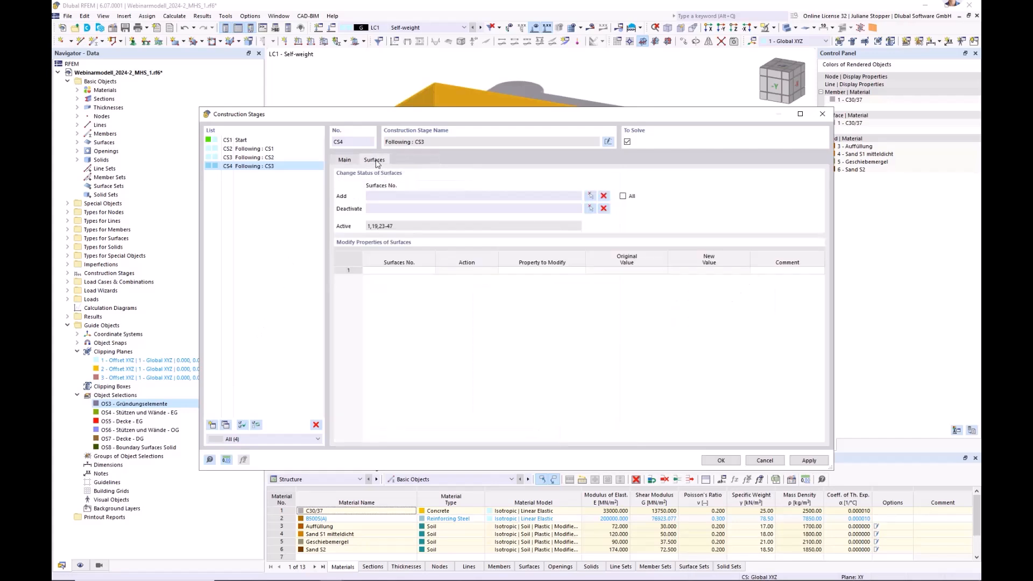
click(592, 208)
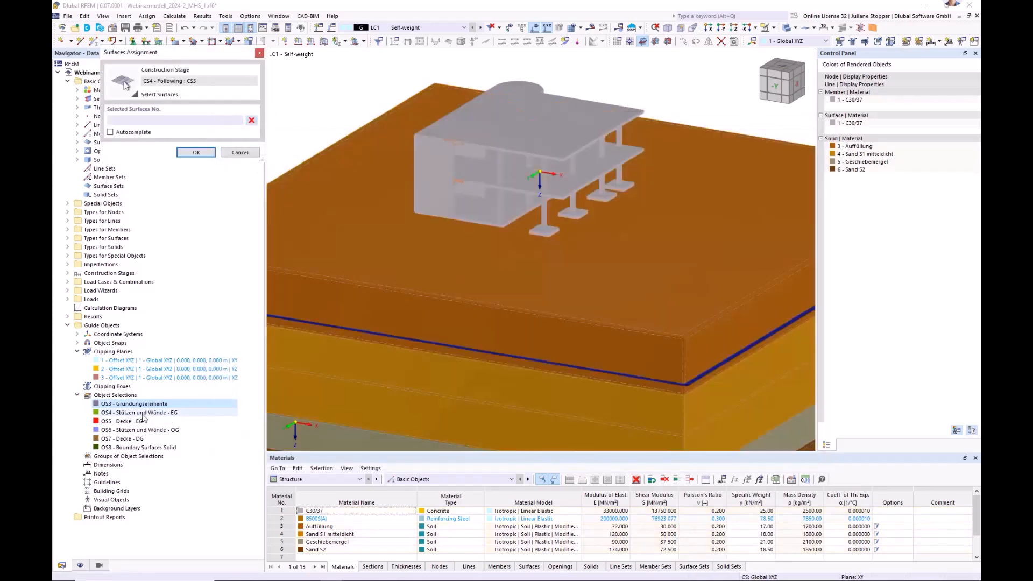
click(162, 413)
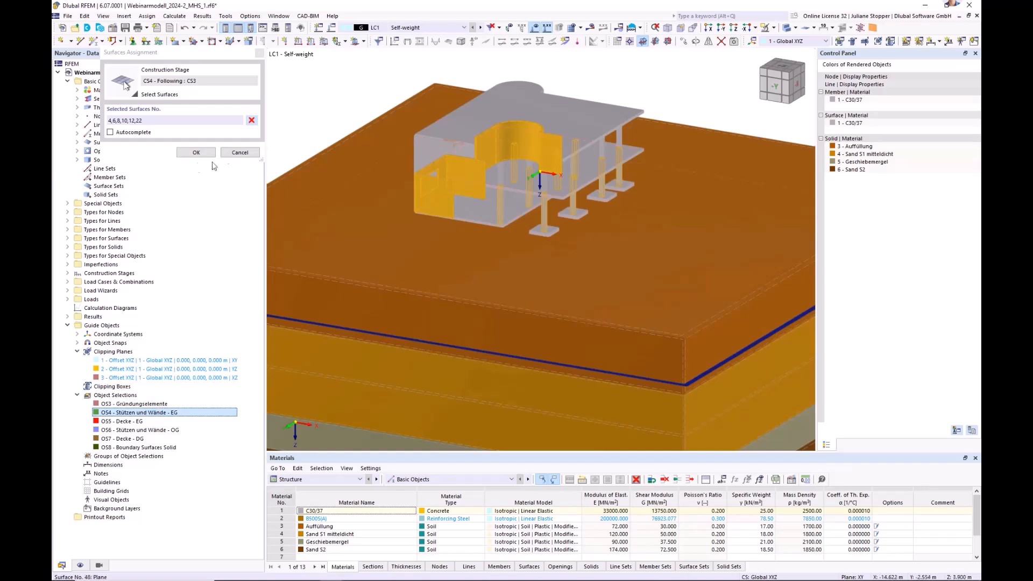
click(189, 154)
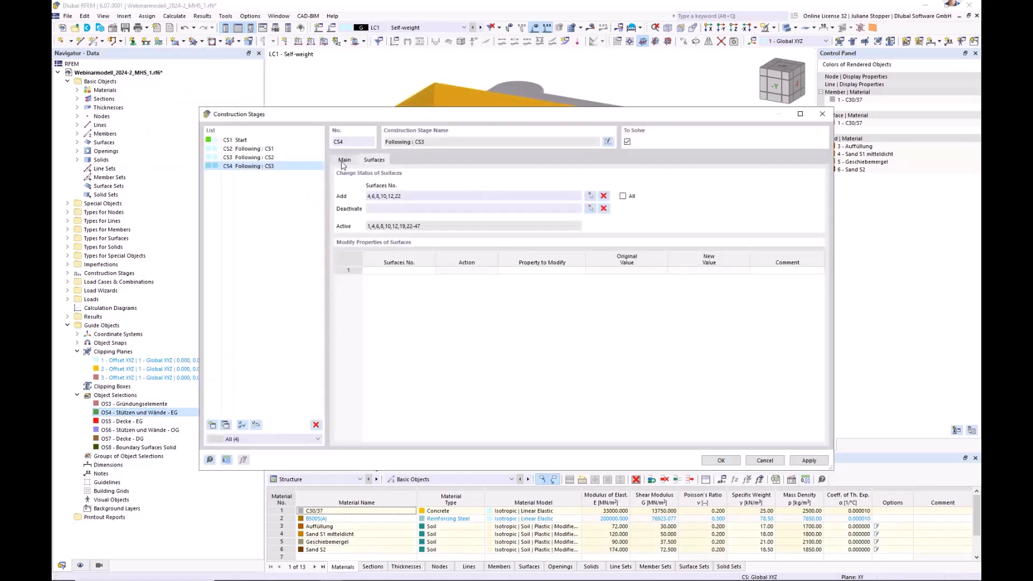
Enable the change of members in construction stage CS4 and add the members of object selection OS4 - Stützen und Wände - EG.
click(344, 161)
click(339, 214)
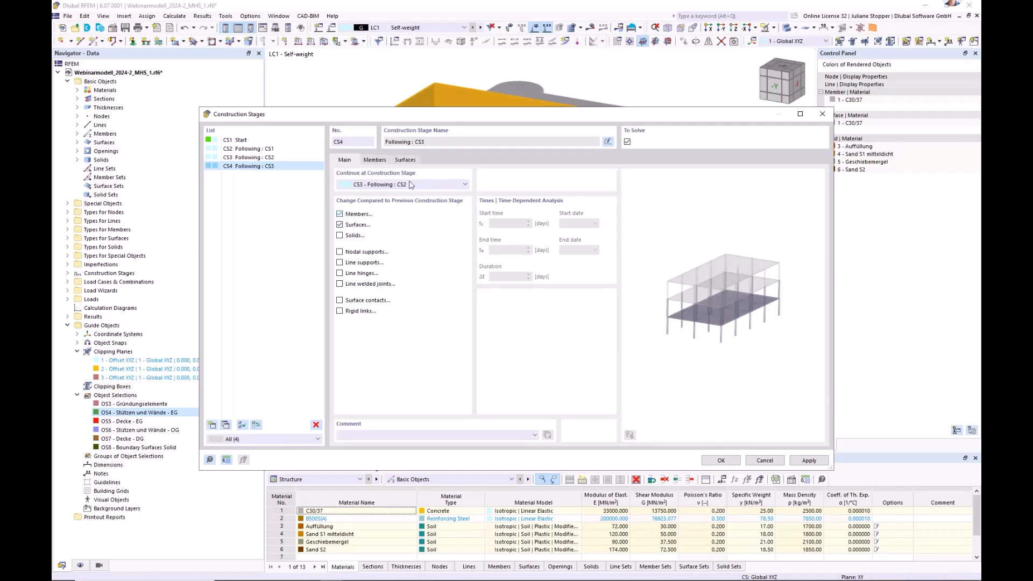
click(382, 161)
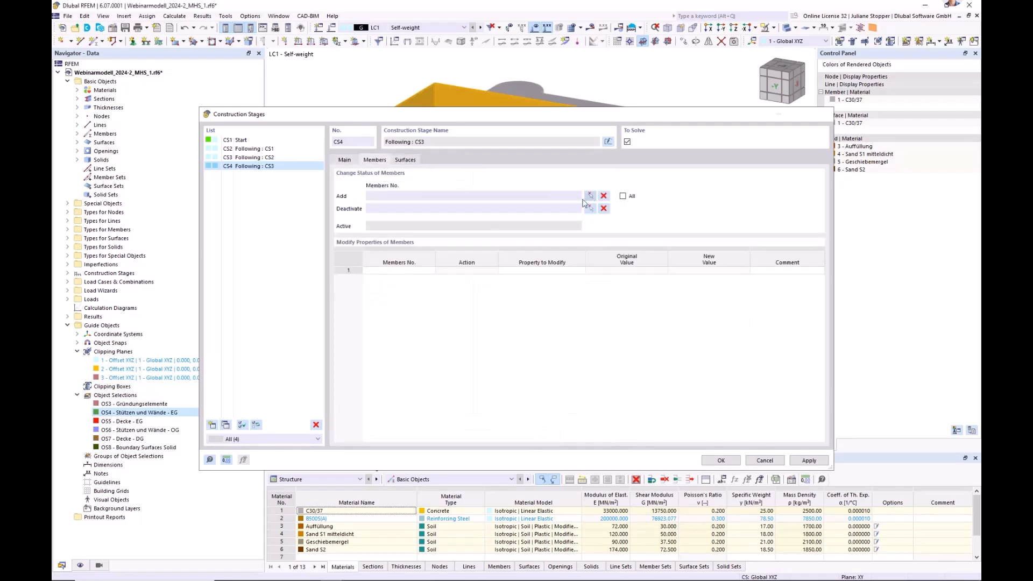
click(590, 196)
click(137, 412)
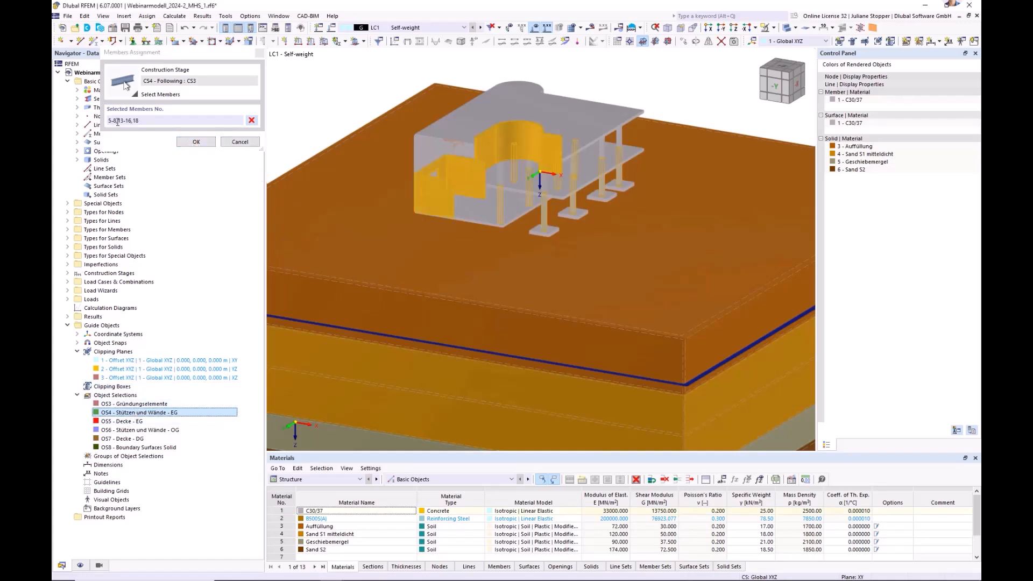
click(196, 141)
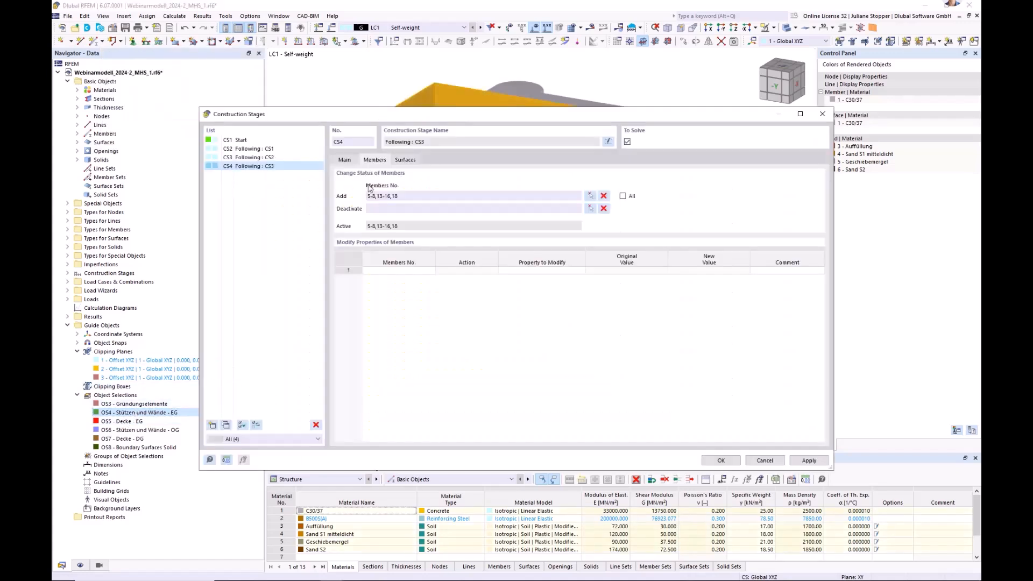
click(347, 161)
click(810, 461)
Create construction stage CS5 following CS4 and add the members of object selection OS5 - Decke - EG.
click(212, 425)
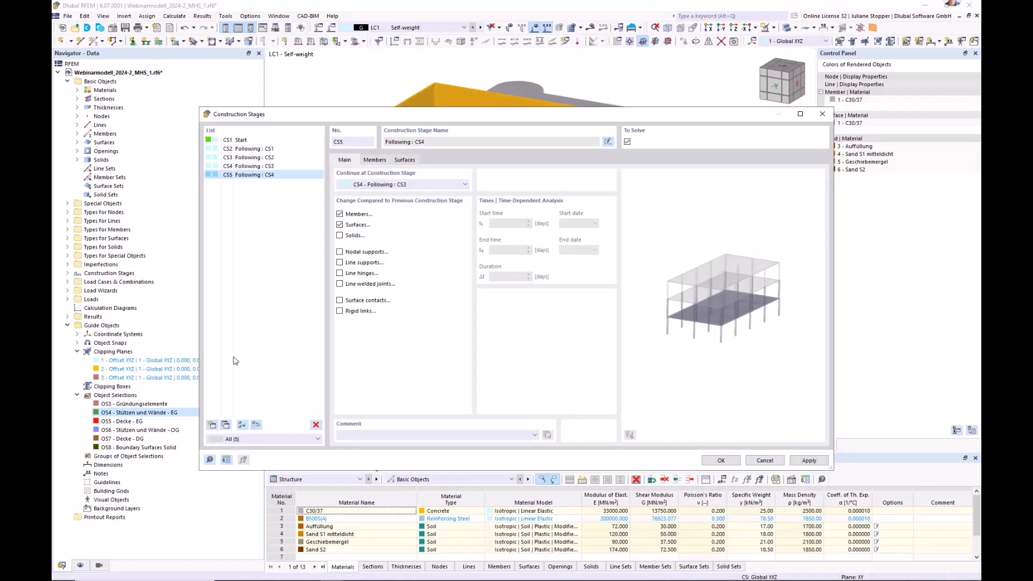
click(375, 161)
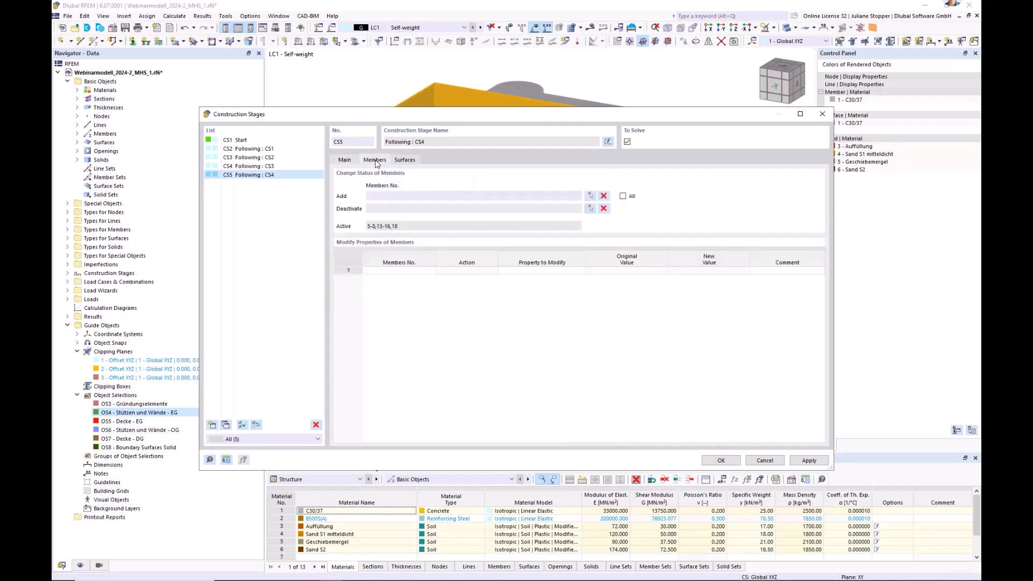
click(591, 196)
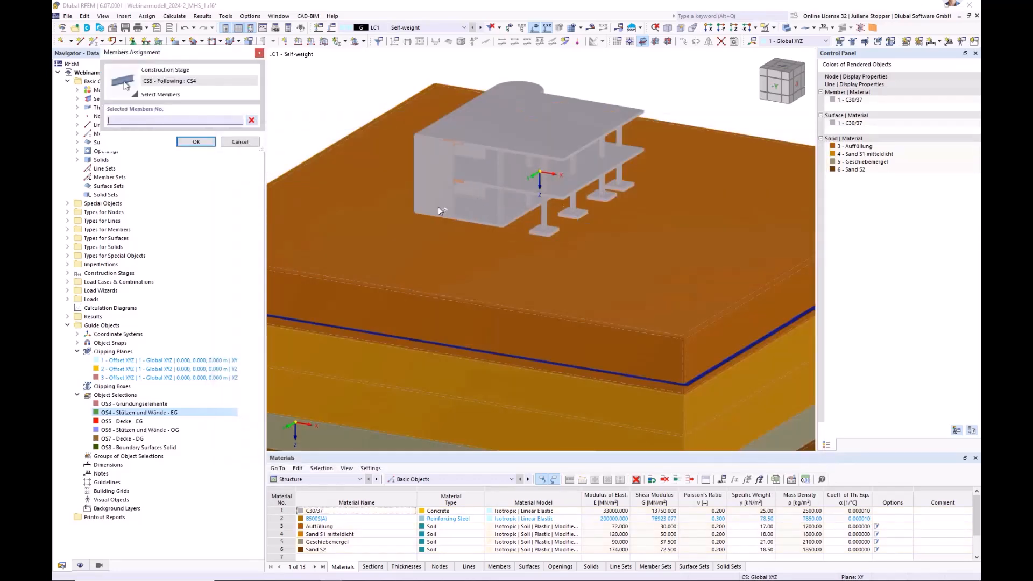
click(122, 423)
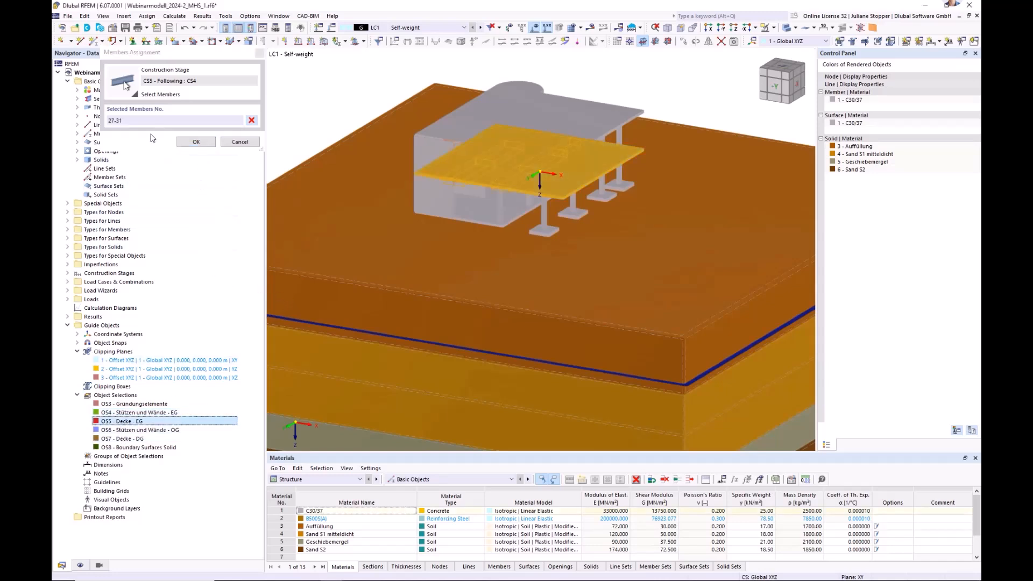
click(195, 142)
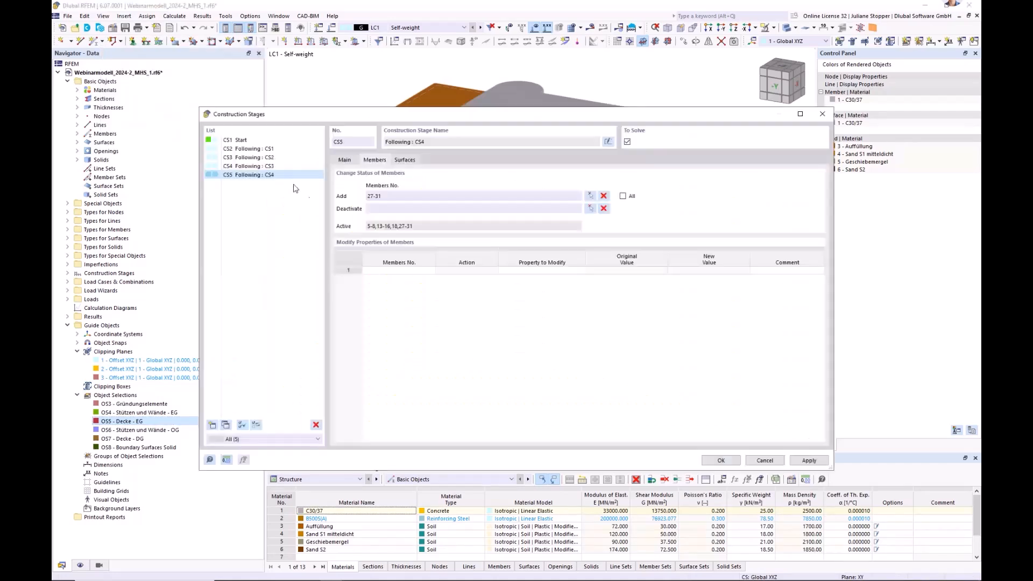
Add the surfaces of object selection OS5 - Decke - EG to construction stage CS5.
click(405, 160)
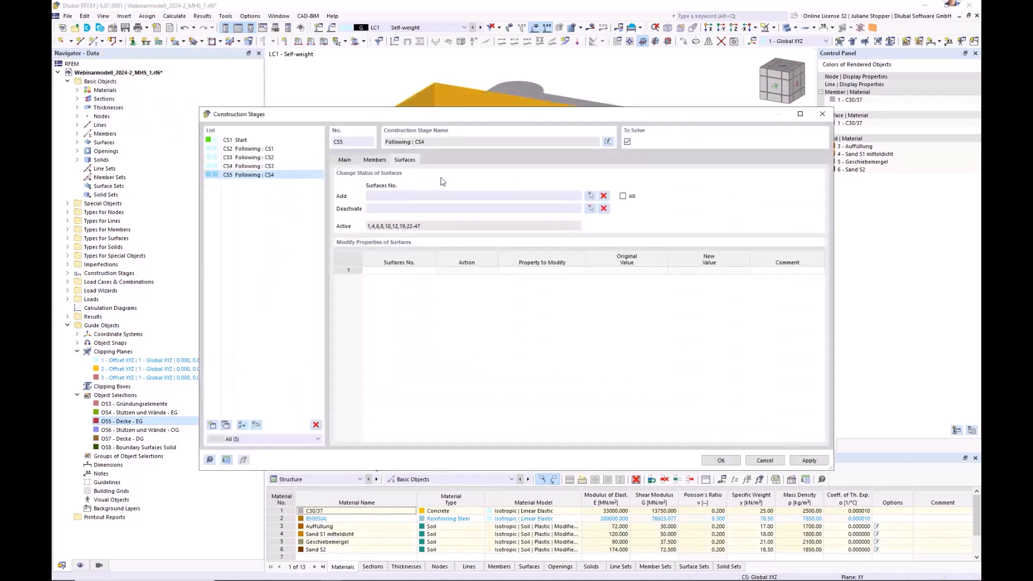
click(591, 197)
click(129, 422)
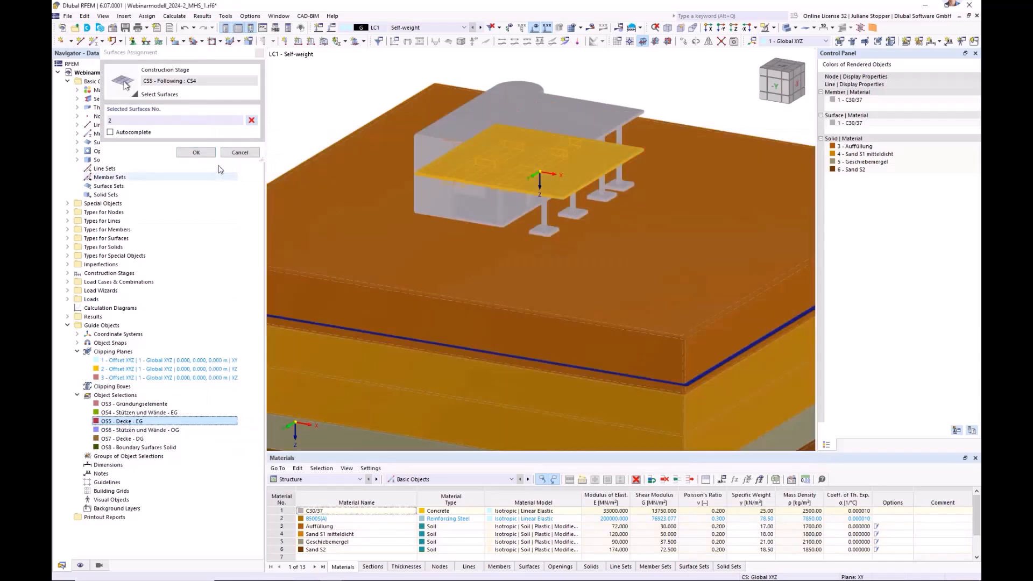
click(196, 153)
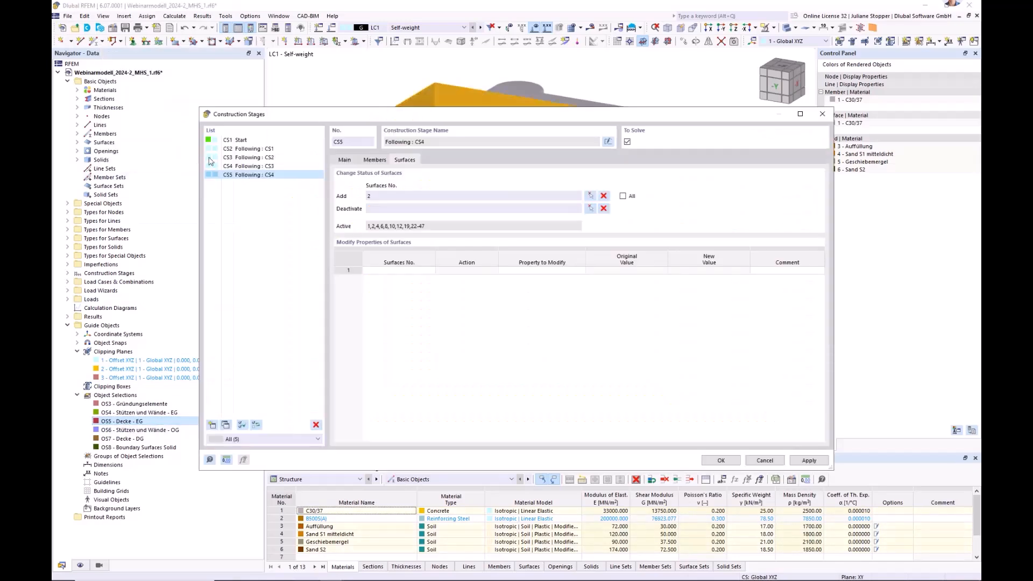
Create construction stage CS6 following CS5 and add the members of object selection OS6 - Stützen und Wände - OG.
click(344, 160)
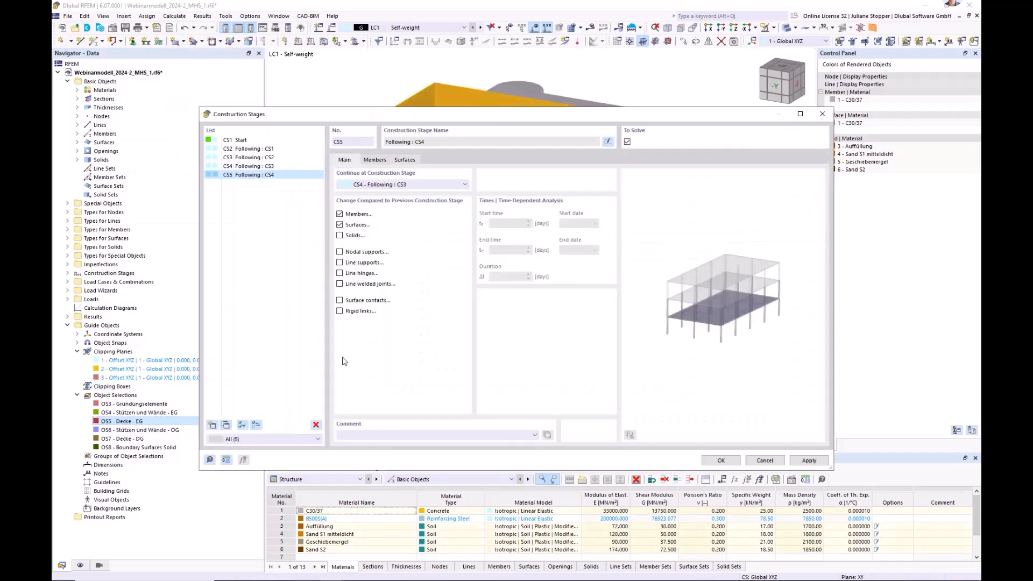
click(213, 427)
click(377, 160)
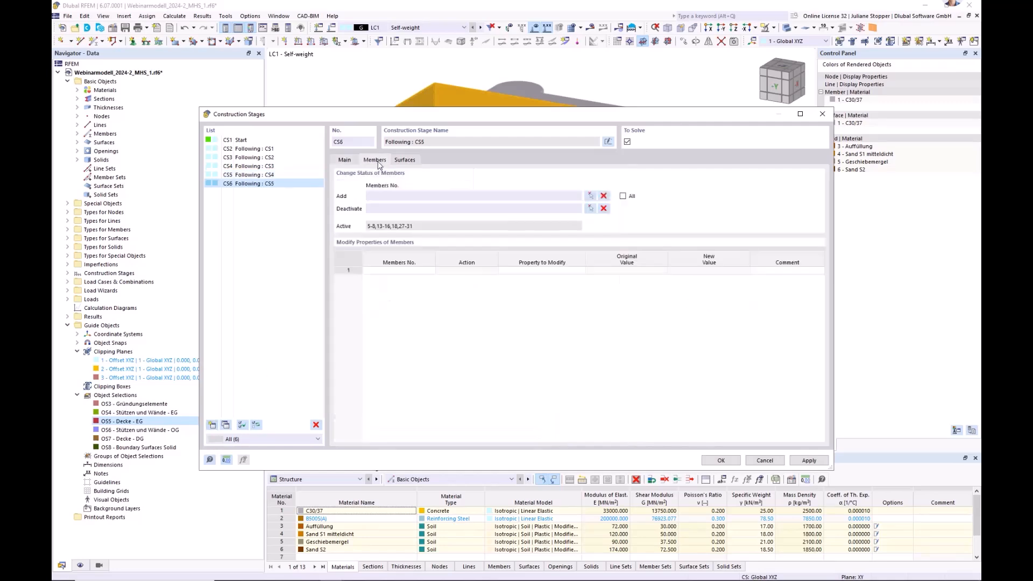
click(591, 196)
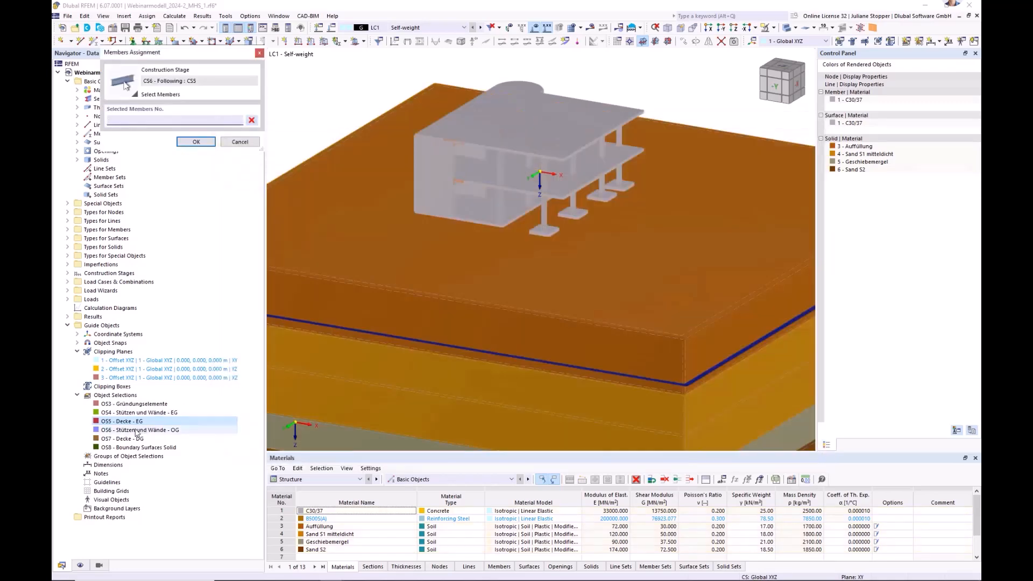
click(196, 142)
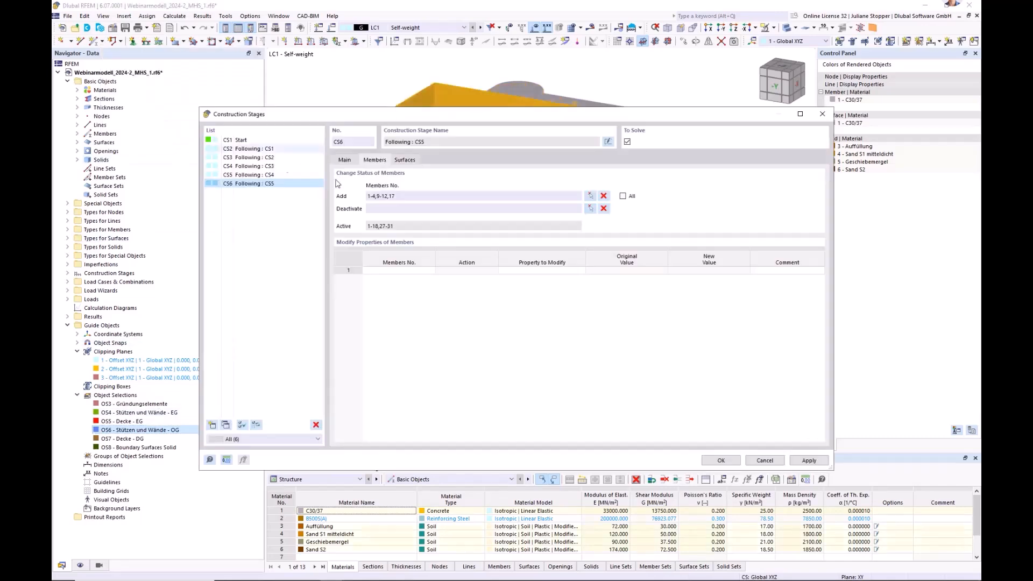
Add the surfaces of object selection OS6 - Stützen und Wände - OG to construction stage CS6 and apply the changes.
click(405, 160)
click(588, 197)
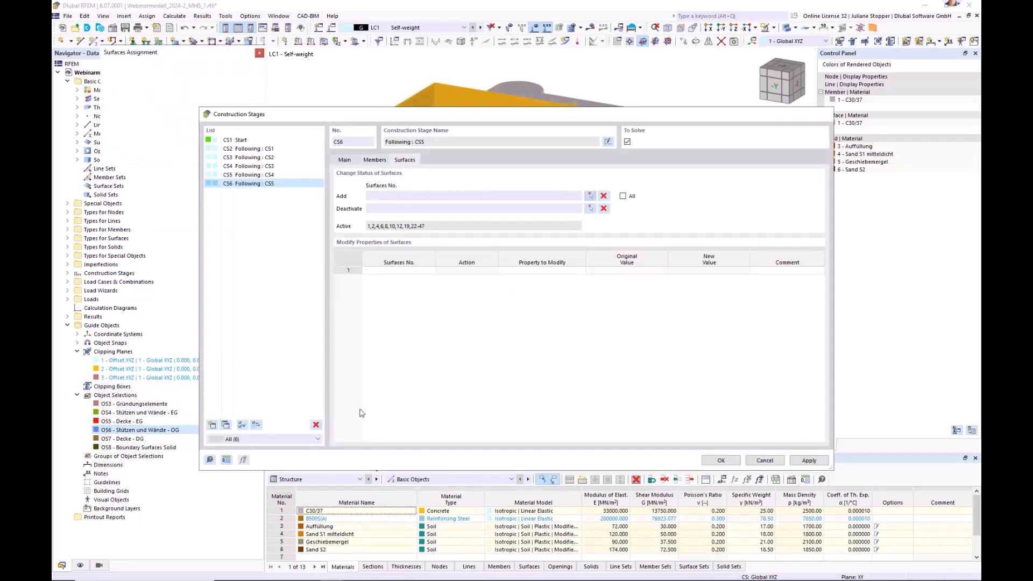
click(140, 430)
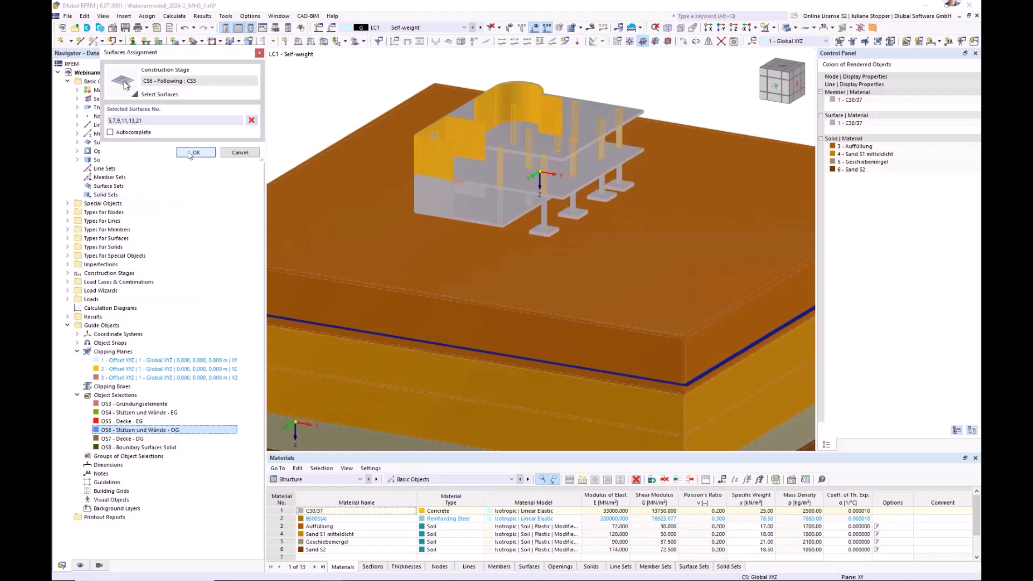
click(196, 153)
click(345, 160)
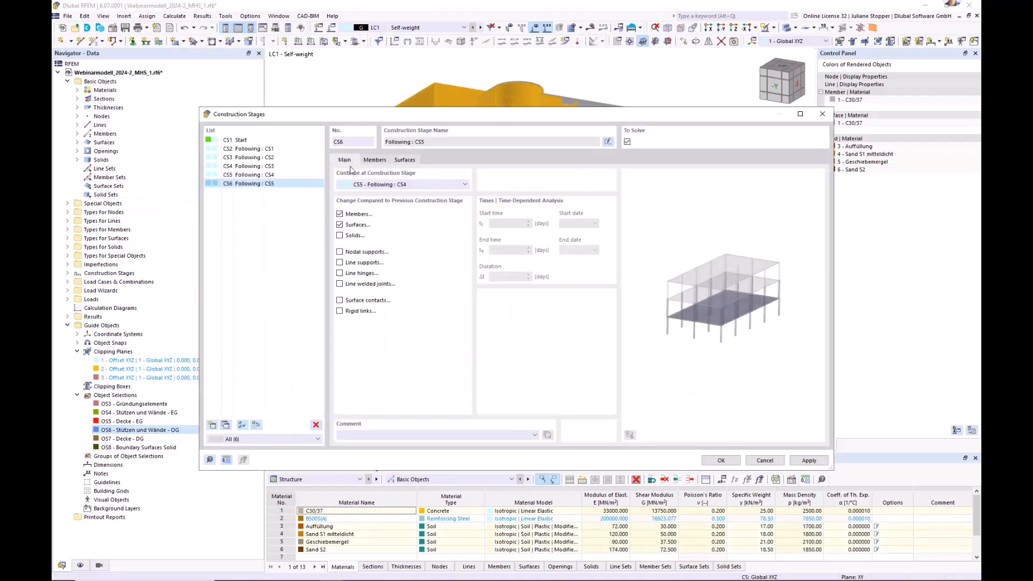
click(809, 461)
Create construction stage CS7 following CS6 and add the members of object selection OS7 - Decke - DG.
click(214, 425)
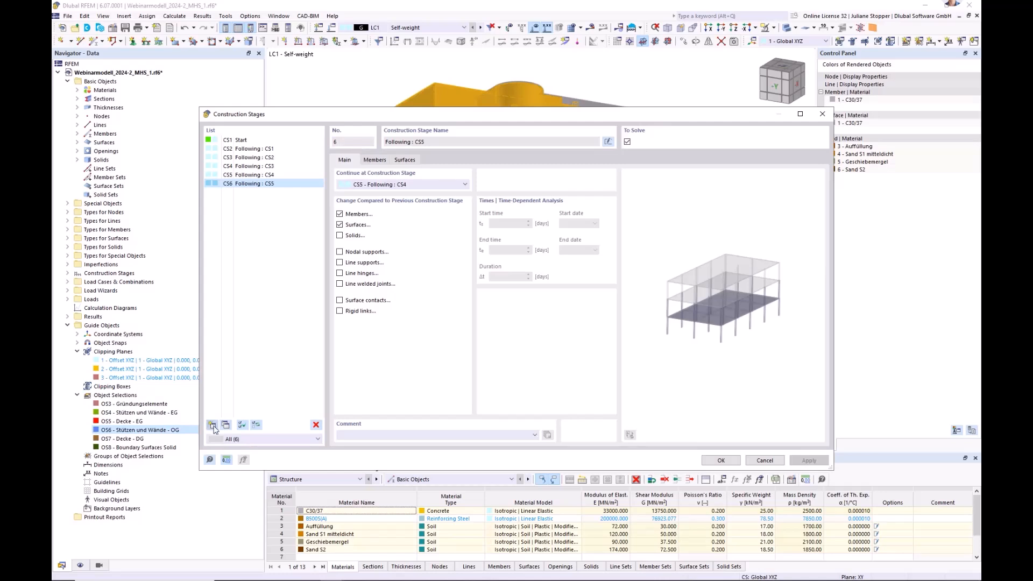
click(374, 160)
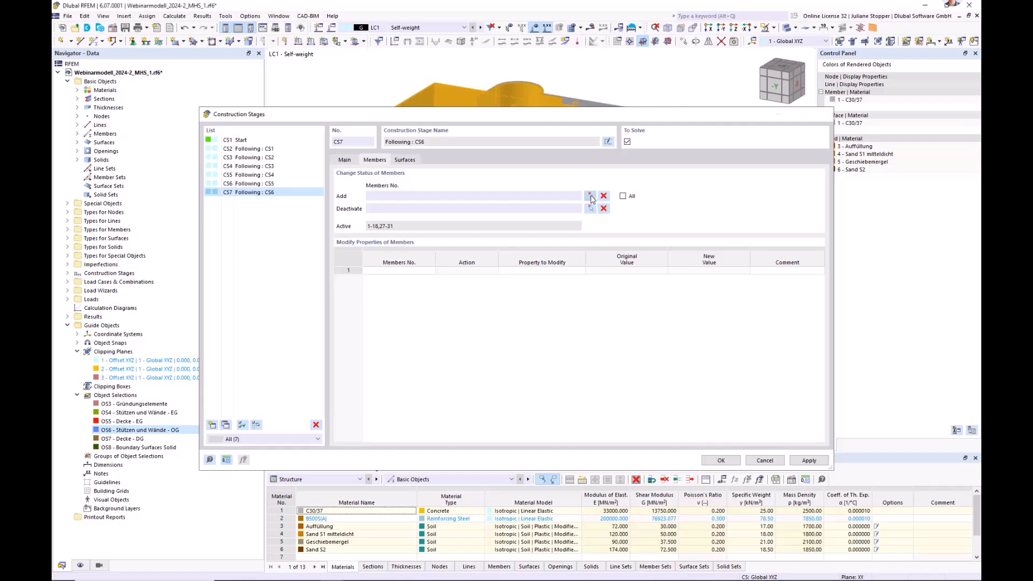
click(590, 196)
click(126, 439)
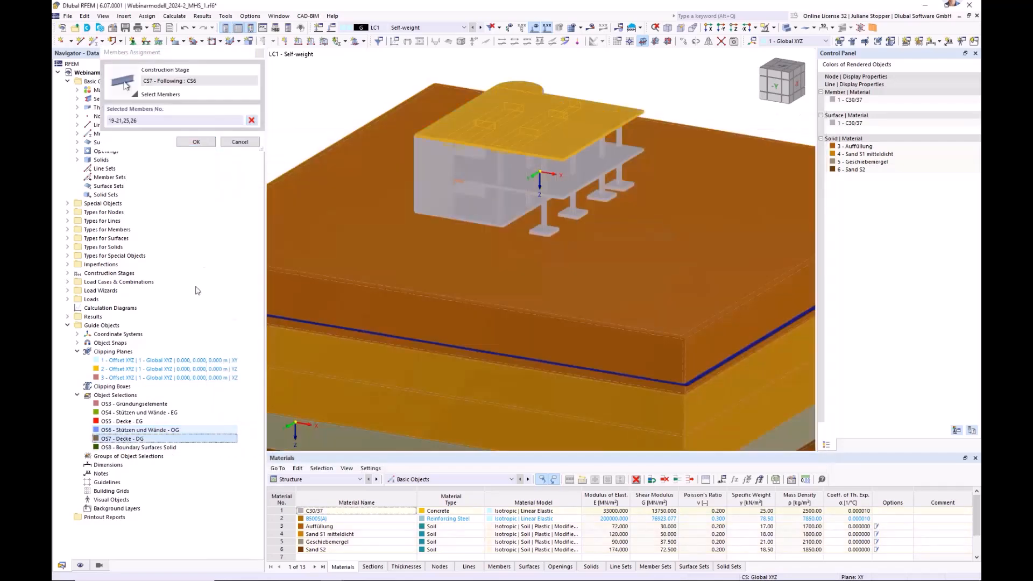
click(197, 141)
Add the surfaces of object selection OS7 - Decke - DG to construction stage CS7 and confirm all construction stages.
click(405, 159)
click(590, 197)
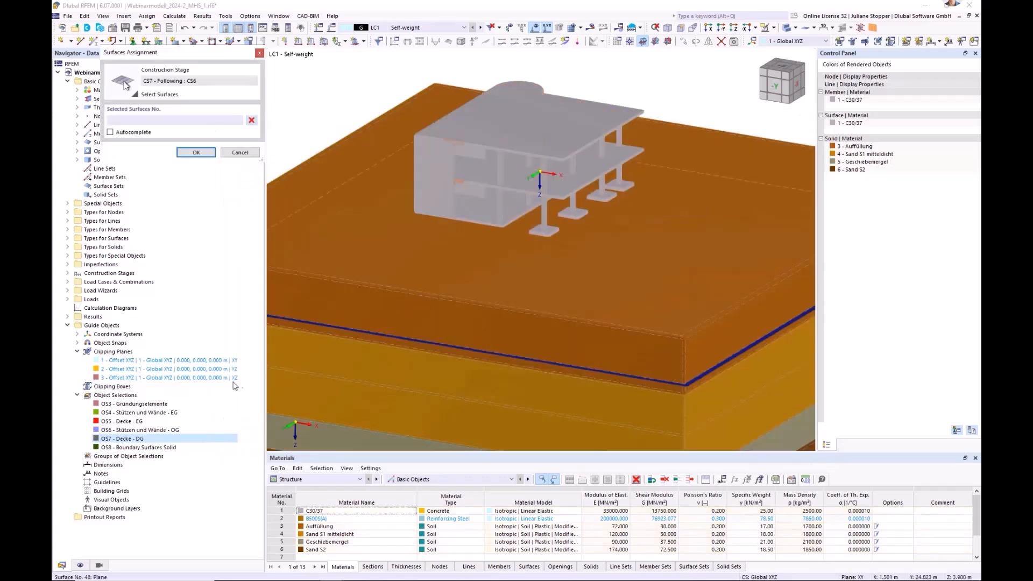
click(126, 439)
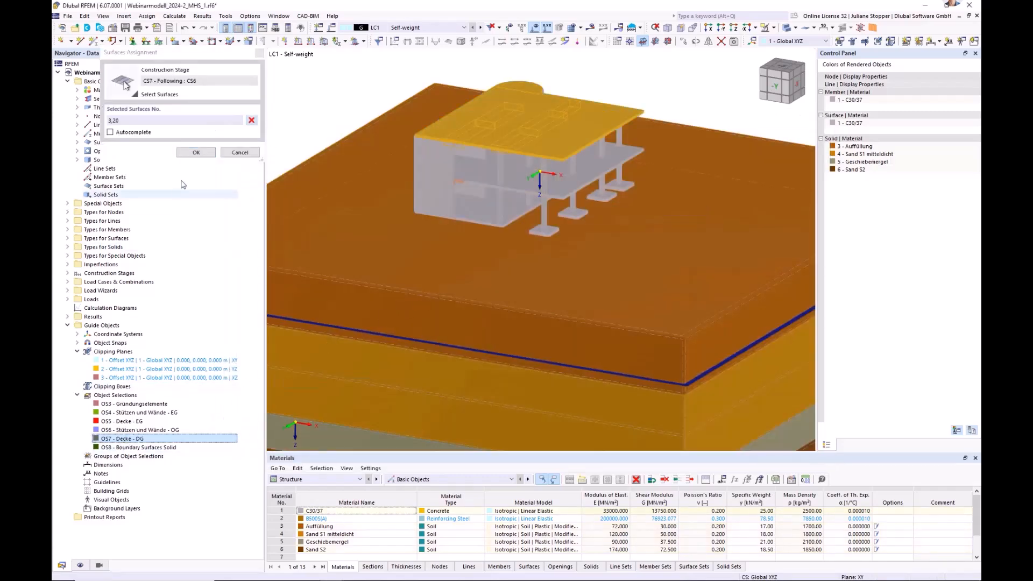
click(196, 153)
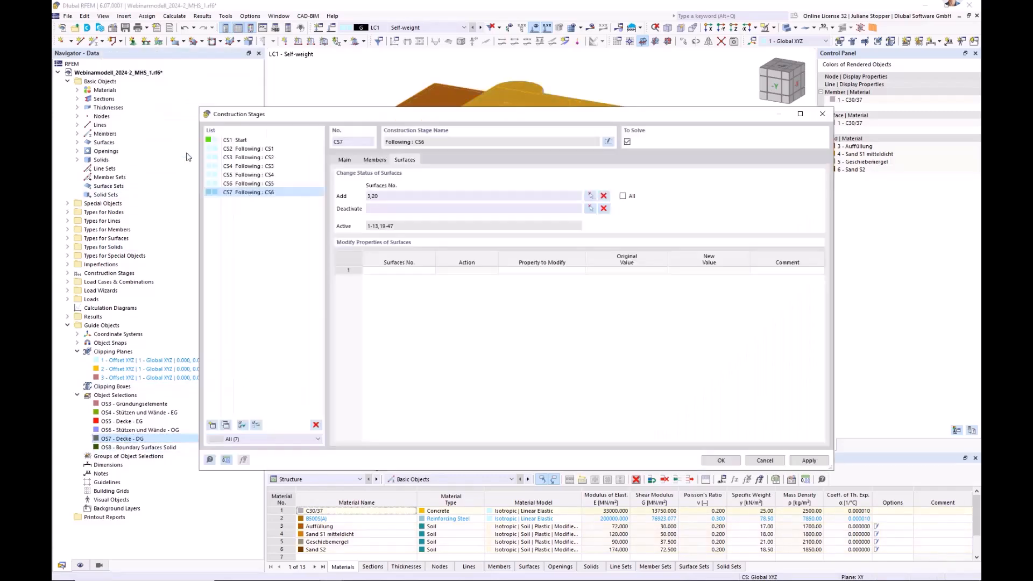
click(720, 461)
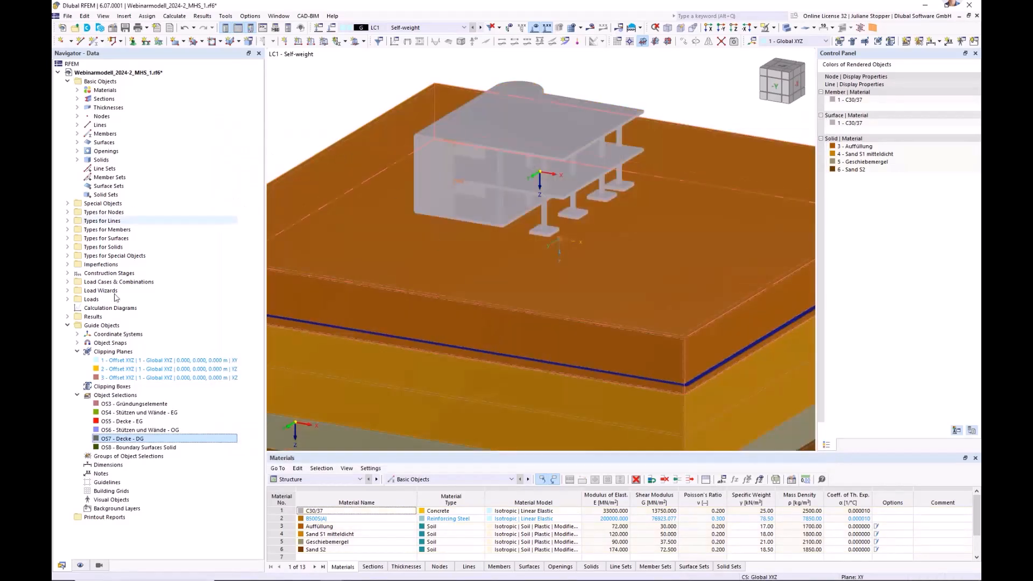
Examine the active structure and soil in the model for each construction stage from CS1 through CS7.
click(68, 273)
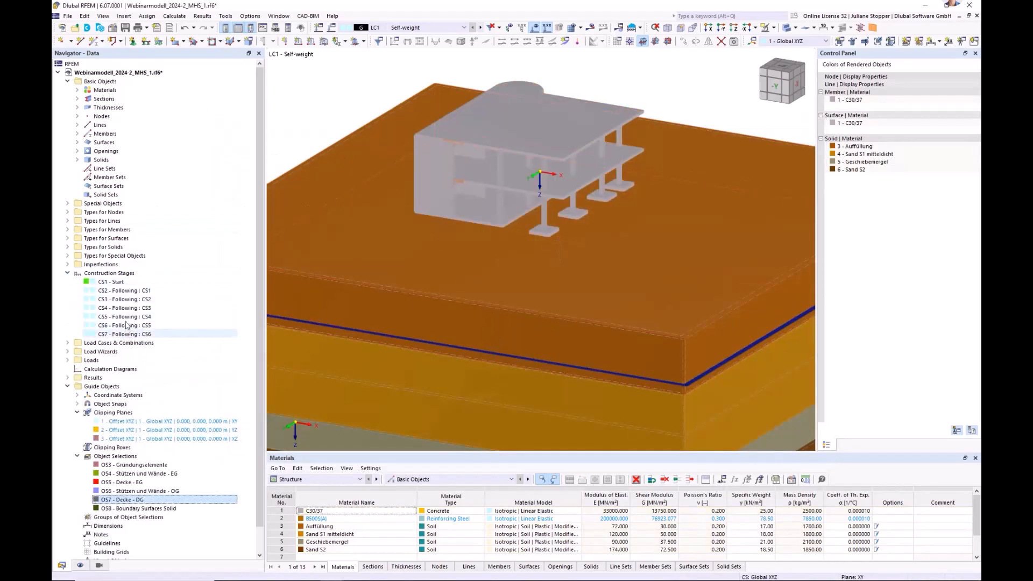
click(419, 31)
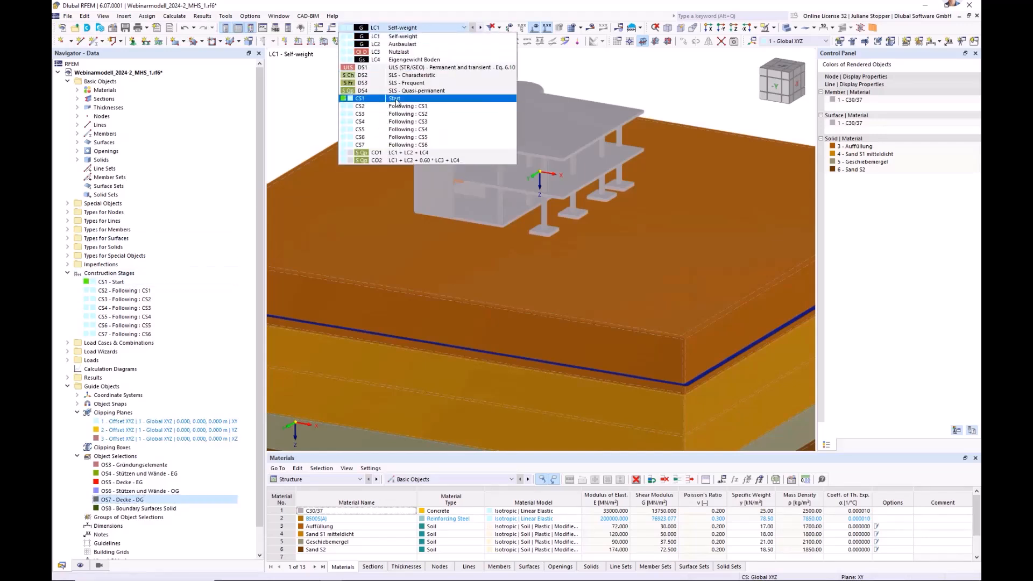
key(Escape)
middle_drag(350, 101, 412, 129)
scroll(377, 142, down, 3)
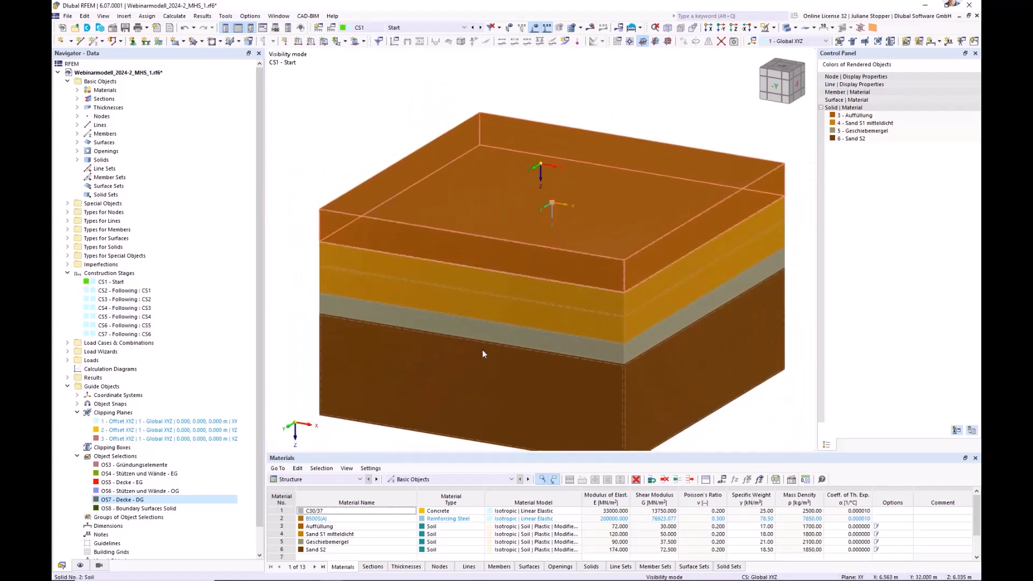
ctrl+middle_drag(460, 380, 461, 376)
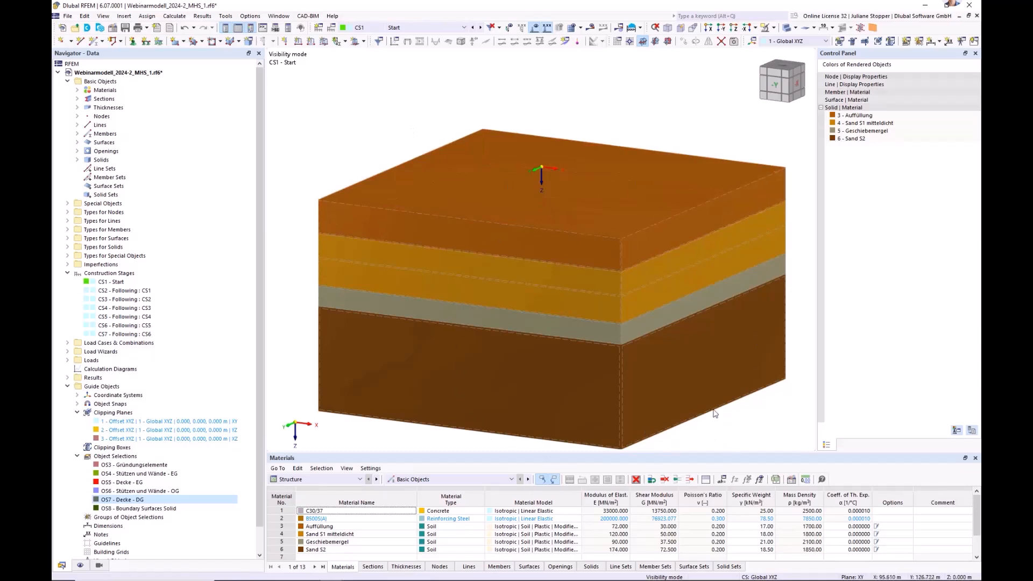
click(481, 28)
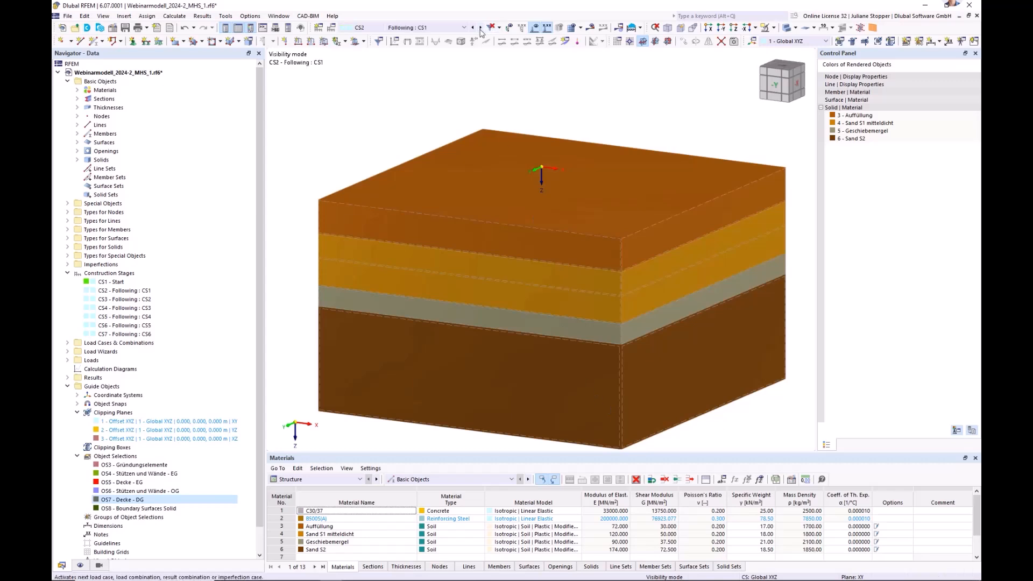
click(481, 28)
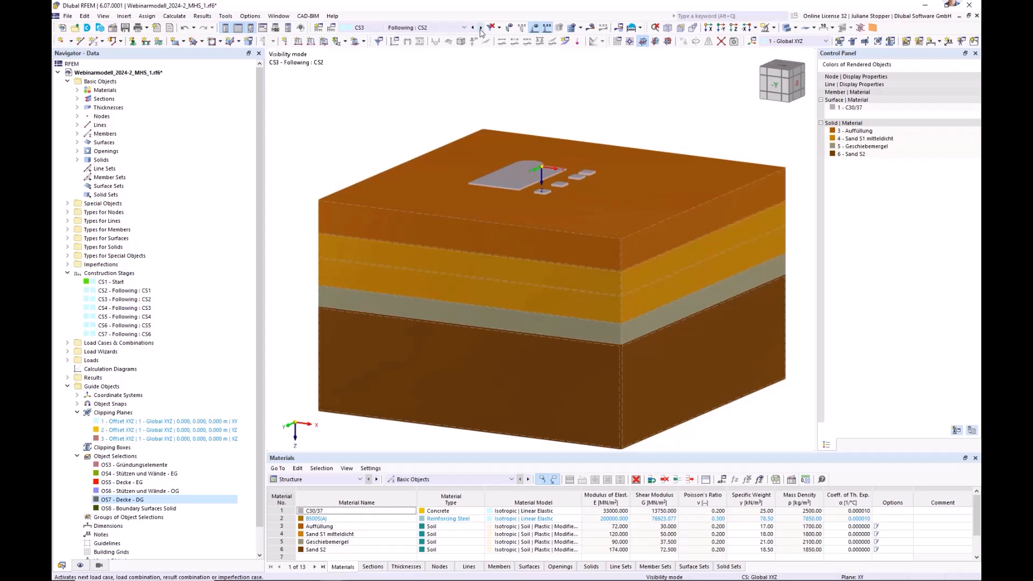
click(481, 28)
click(481, 28)
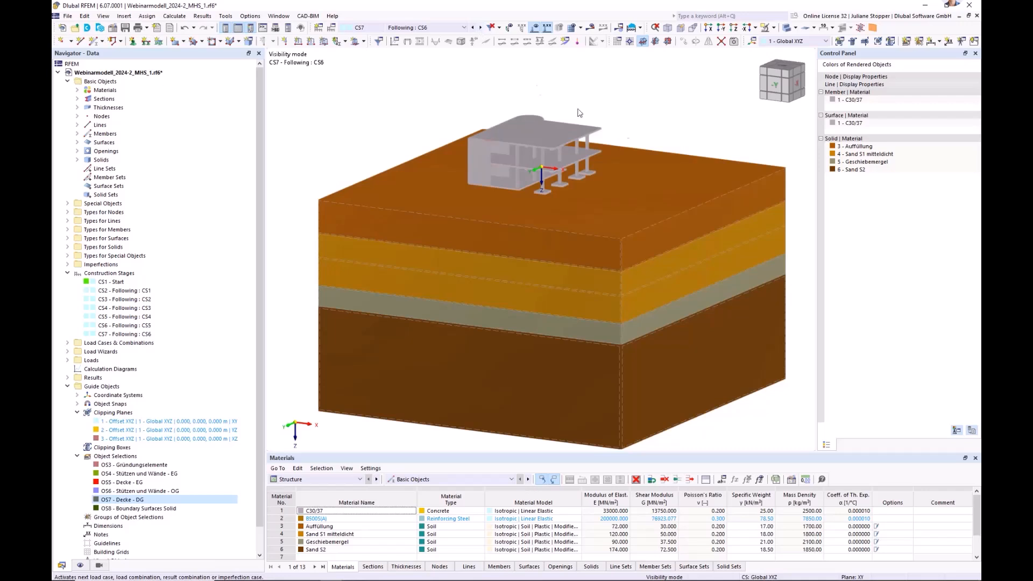
middle_drag(745, 388, 741, 381)
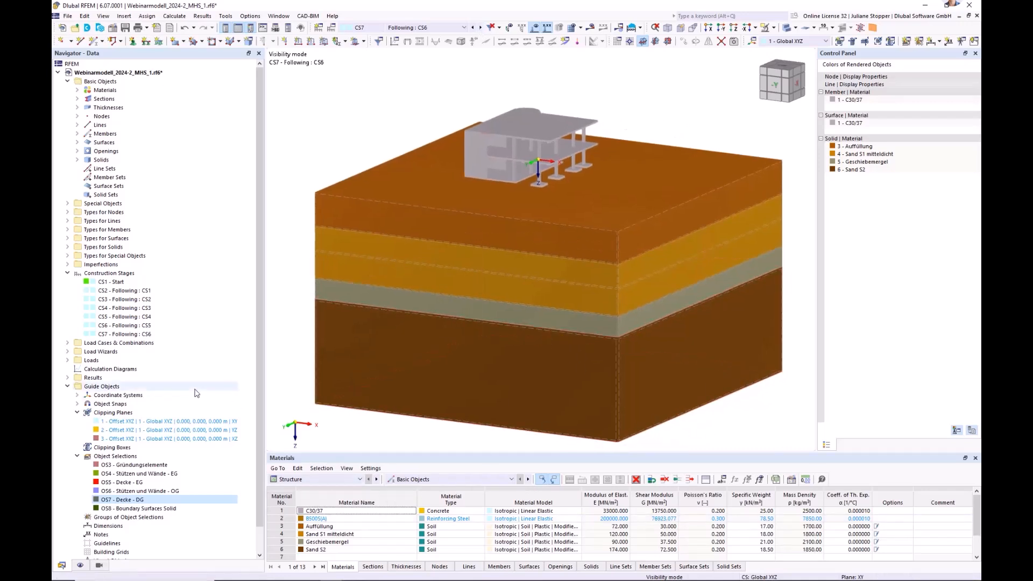
Assign load case LC4 Eigengewicht Boden to construction stage CS1 in the load cases and combinations settings.
click(67, 343)
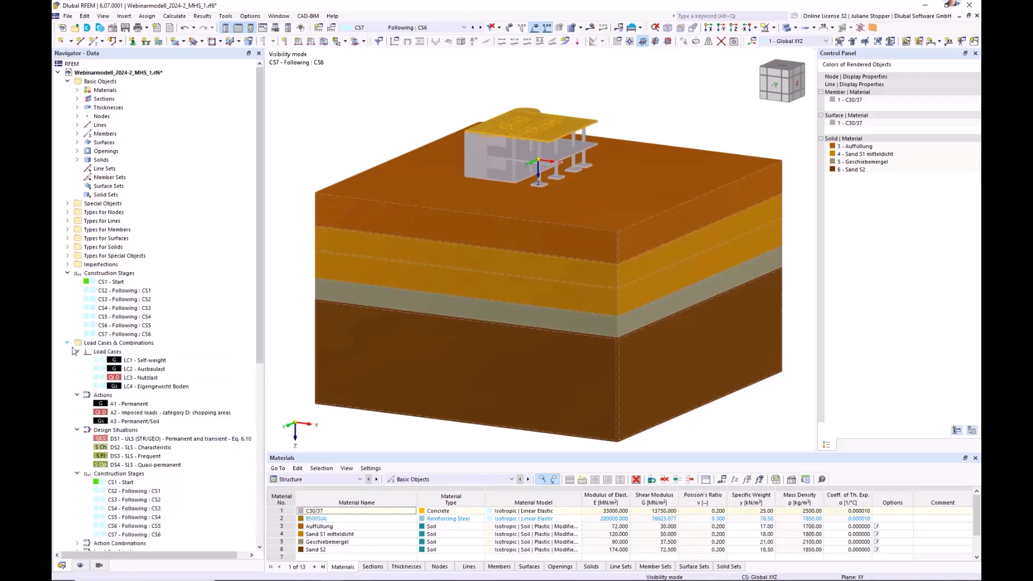
click(90, 346)
right_click(91, 347)
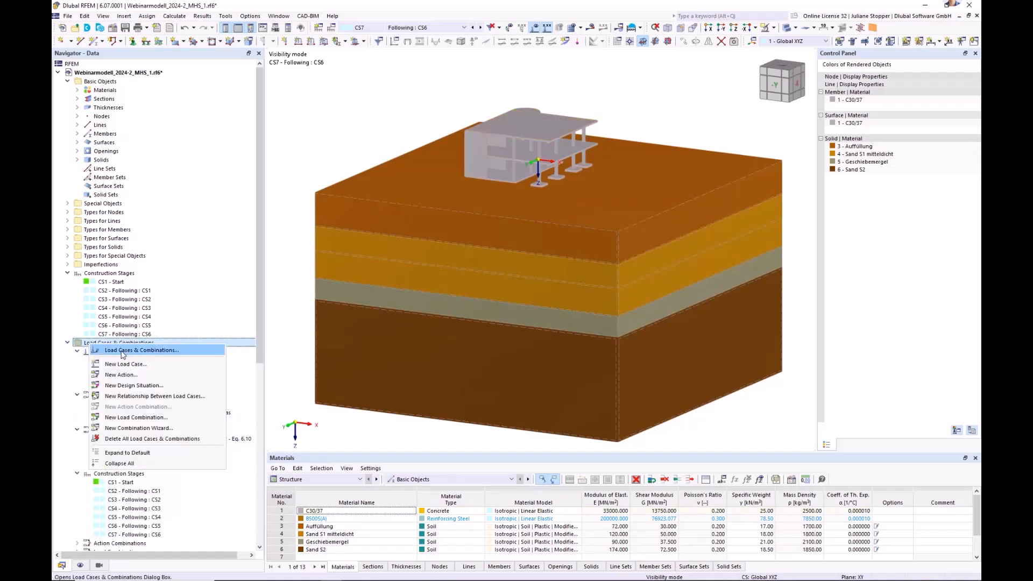
click(123, 351)
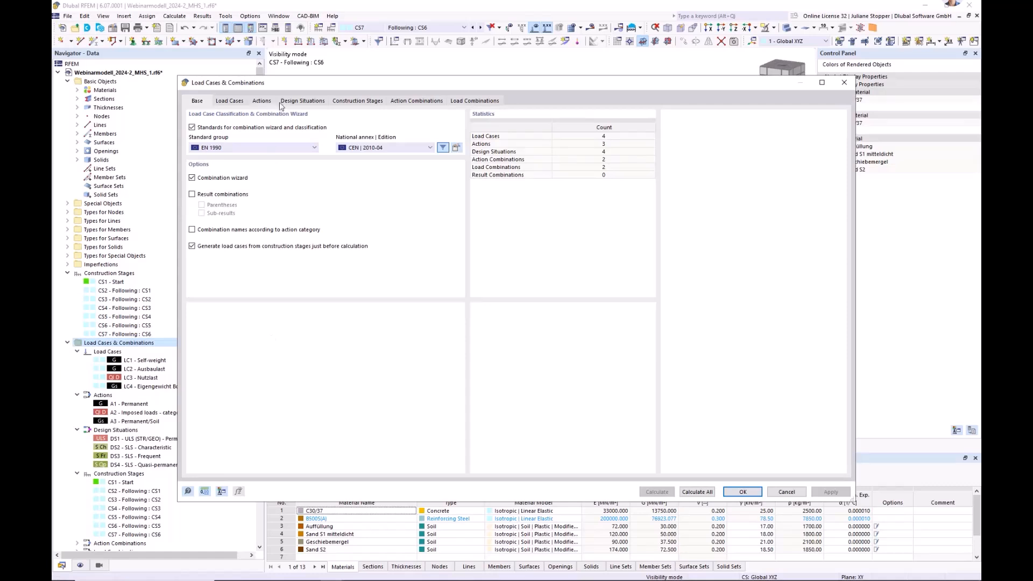
click(370, 102)
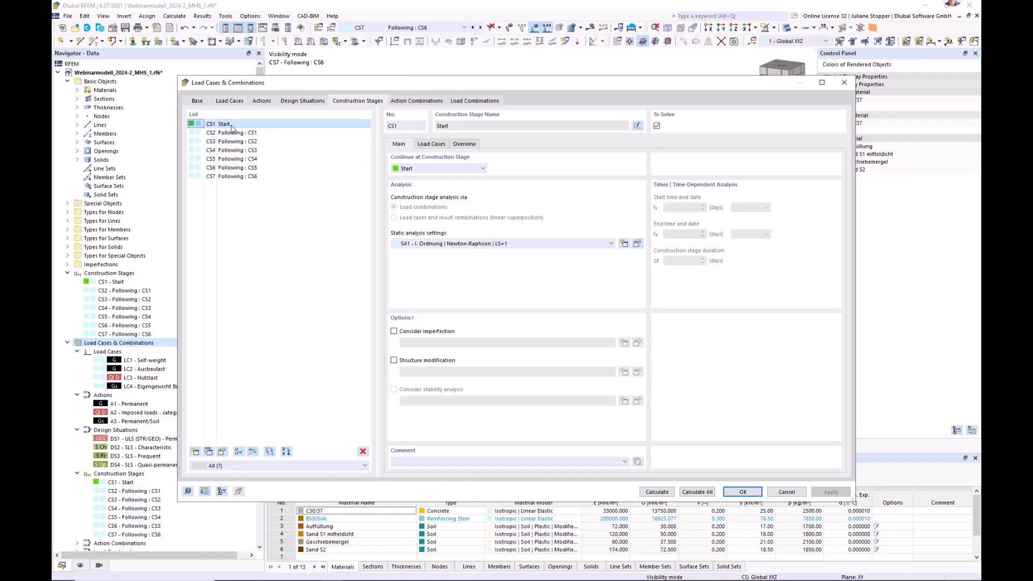
click(432, 144)
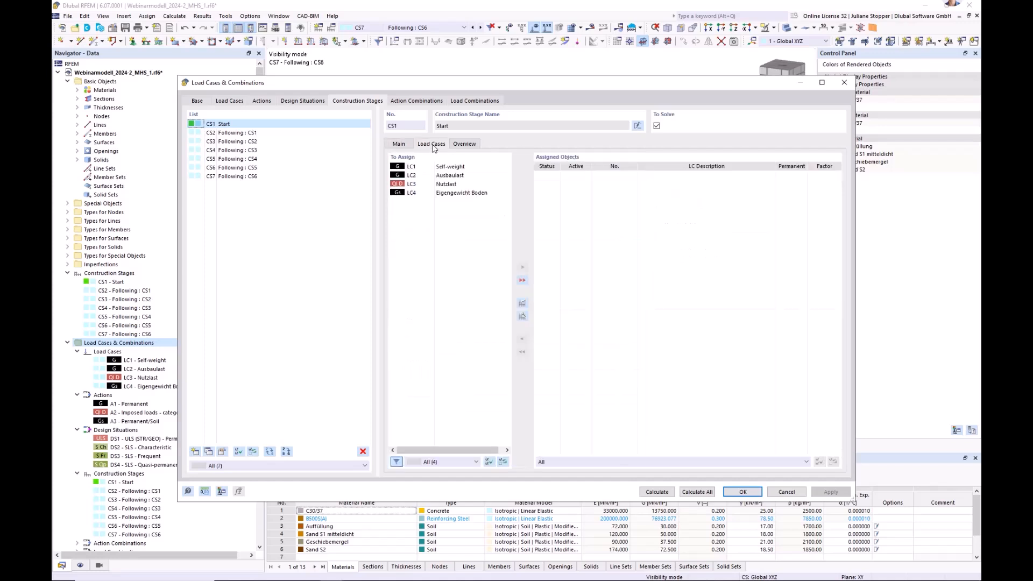
click(459, 192)
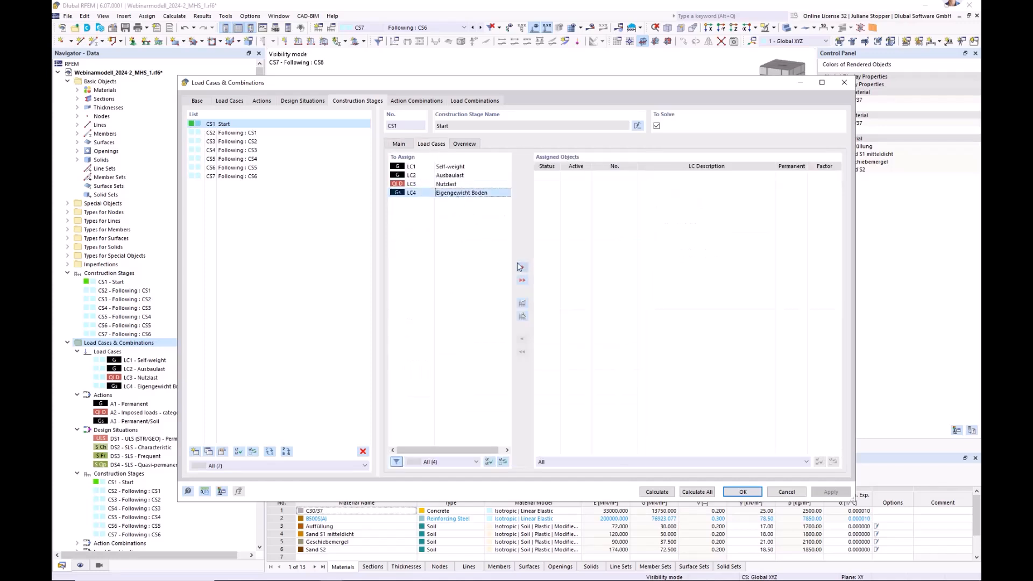
click(522, 267)
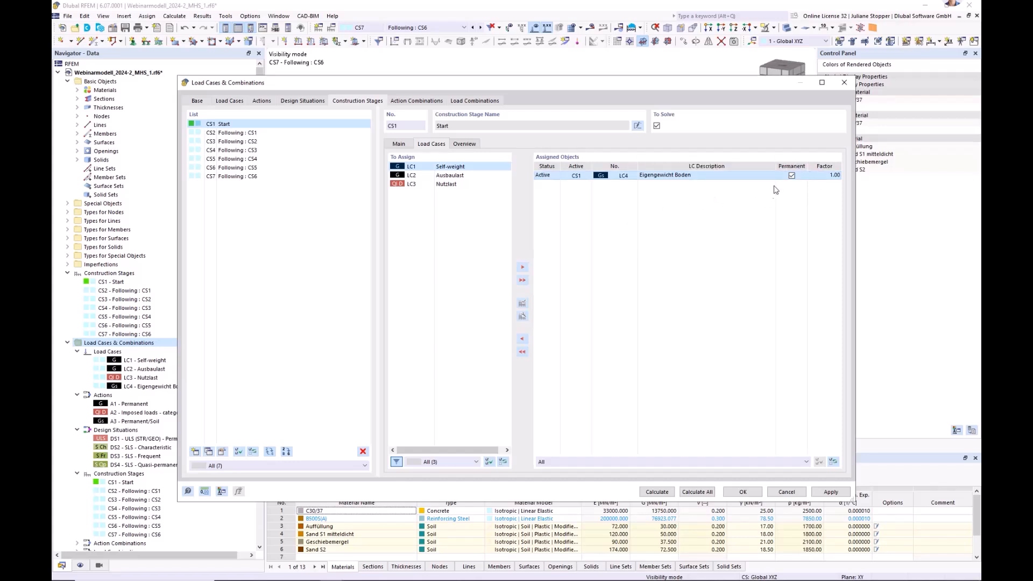
Check which load cases are assigned in the subsequent construction stages CS4, CS5 and CS6.
click(228, 151)
click(228, 160)
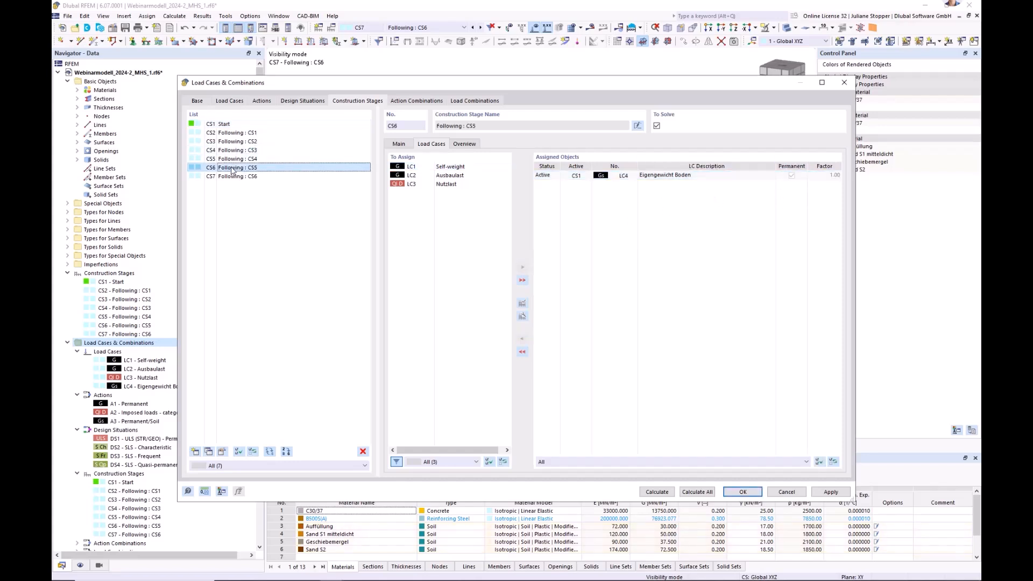
click(232, 150)
click(233, 160)
click(234, 168)
Create a structure modification for CS1 that deactivates material nonlinearity models and excludes shear panels and rotational restraints, with the comment "Material linearized".
click(218, 124)
click(398, 144)
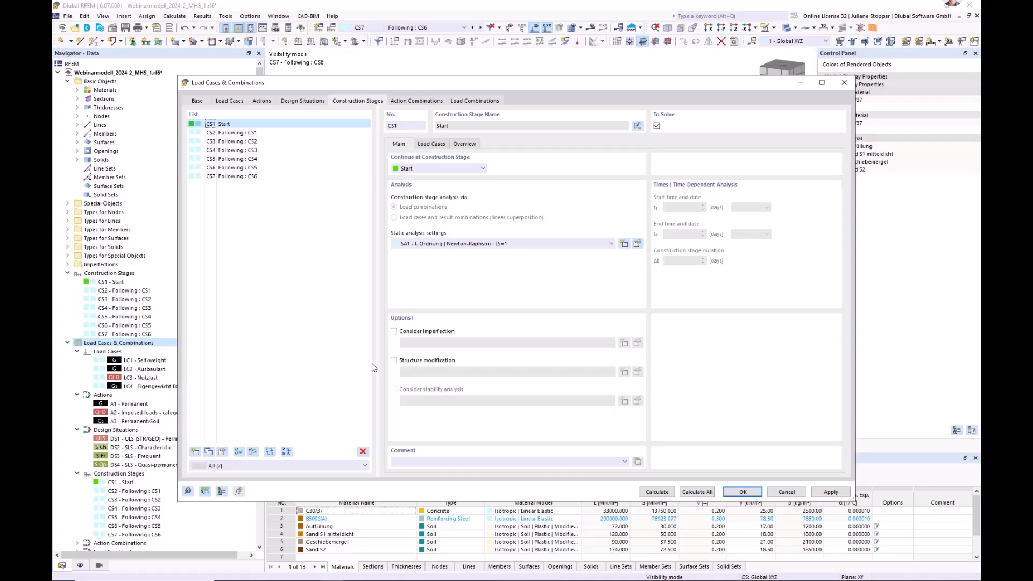
click(394, 361)
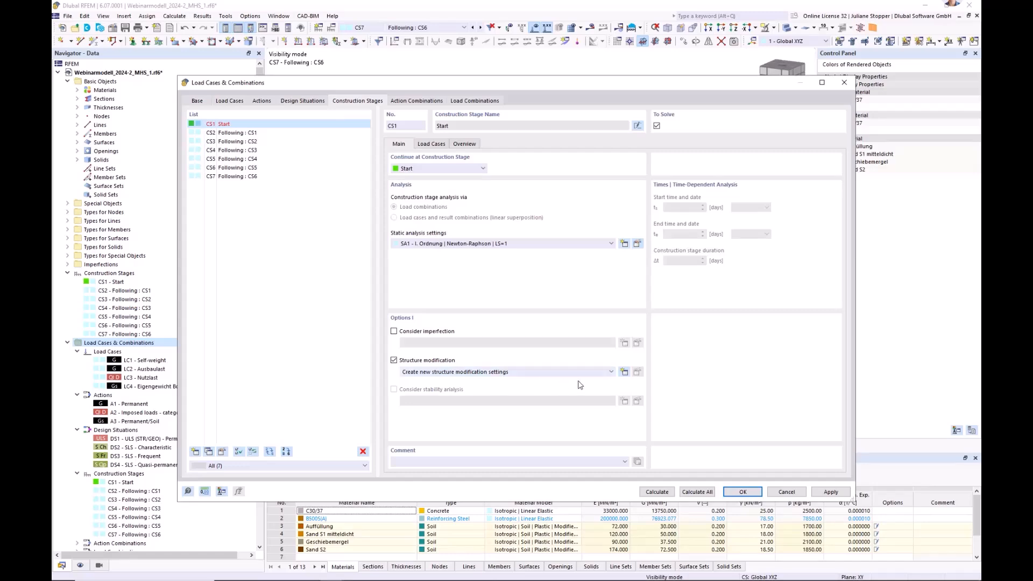
click(624, 372)
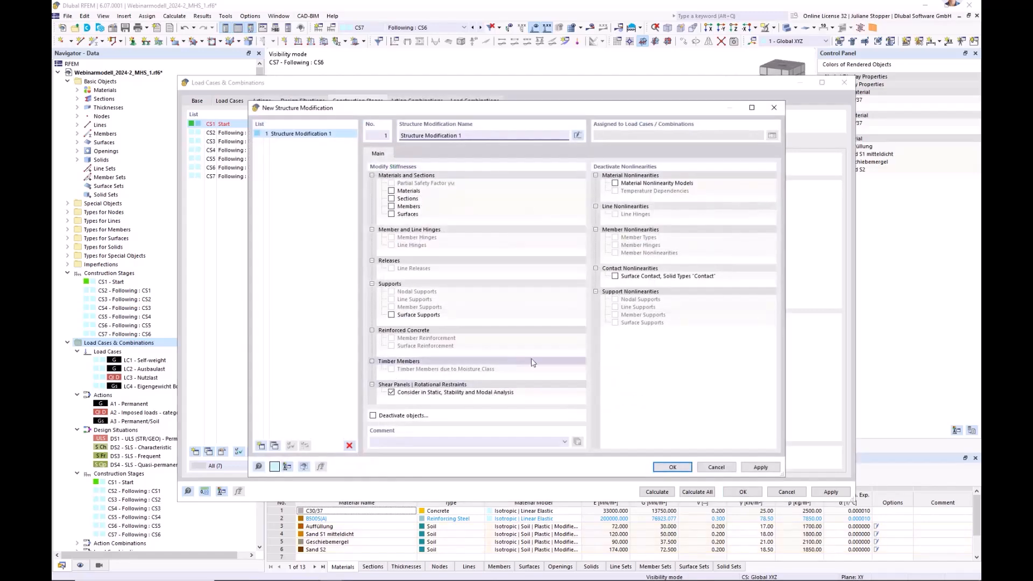
click(615, 184)
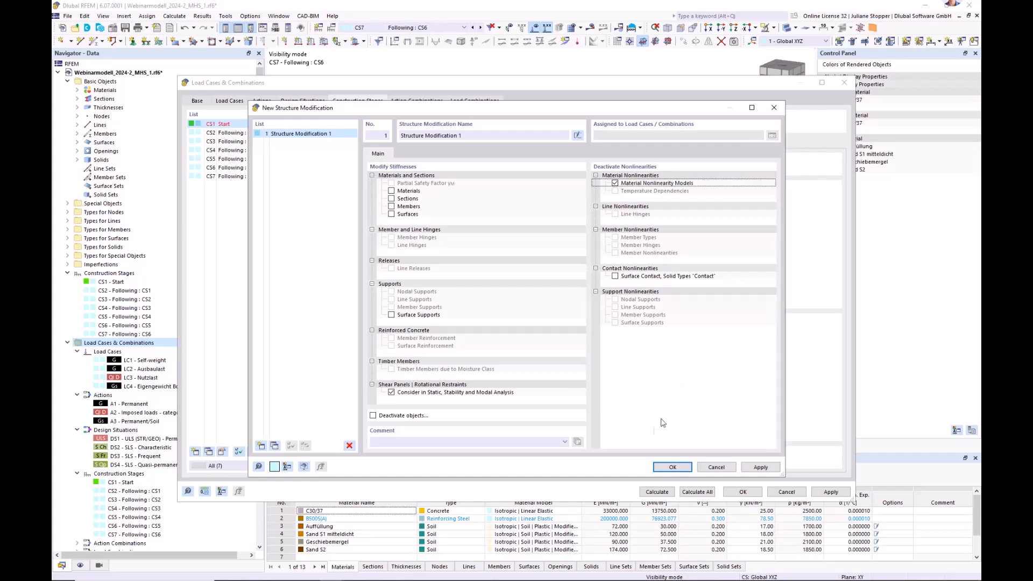
click(392, 394)
click(380, 442)
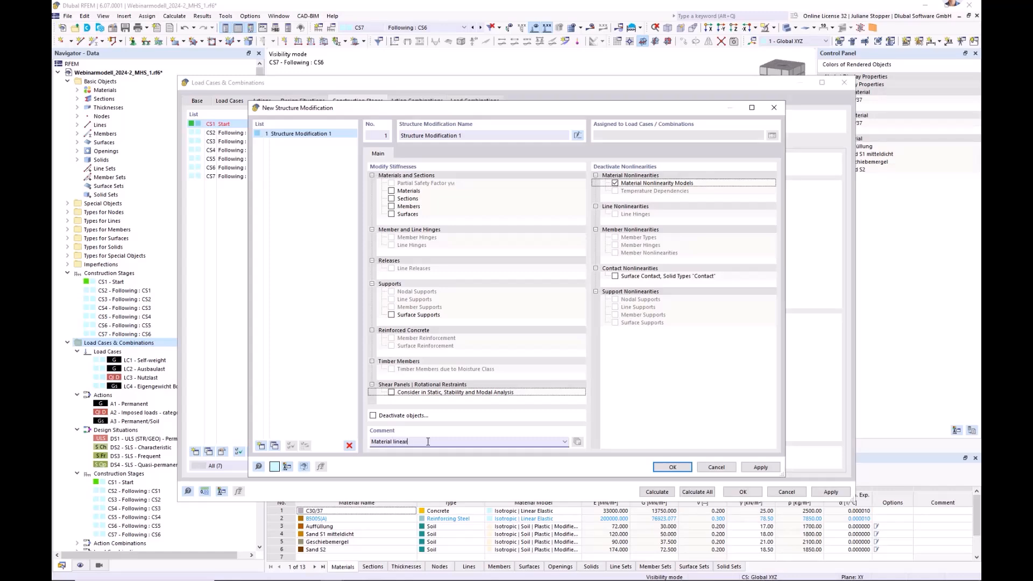
click(673, 467)
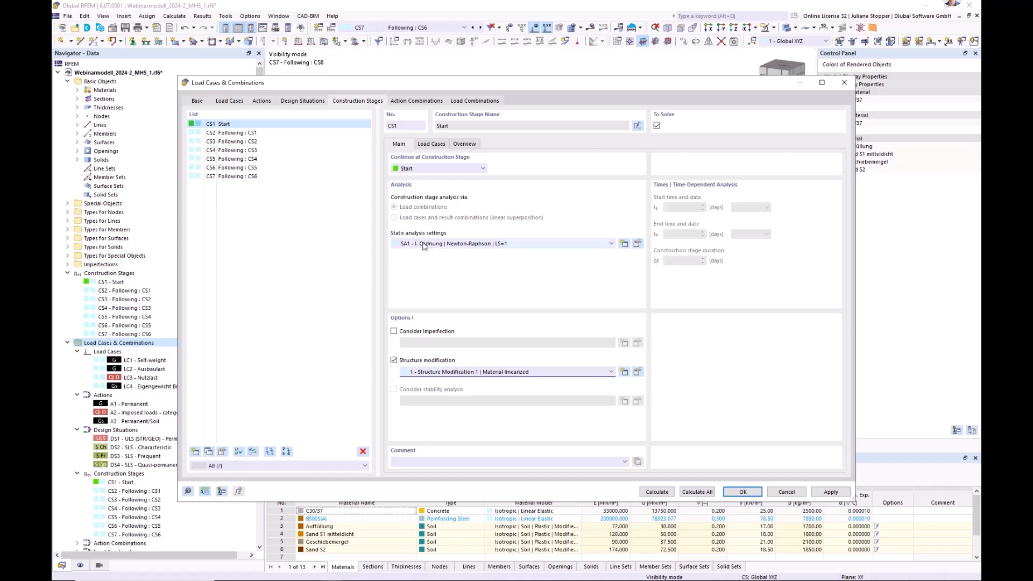
Review the static analysis settings SA1 used by CS1 and the assigned load cases of CS2.
click(638, 244)
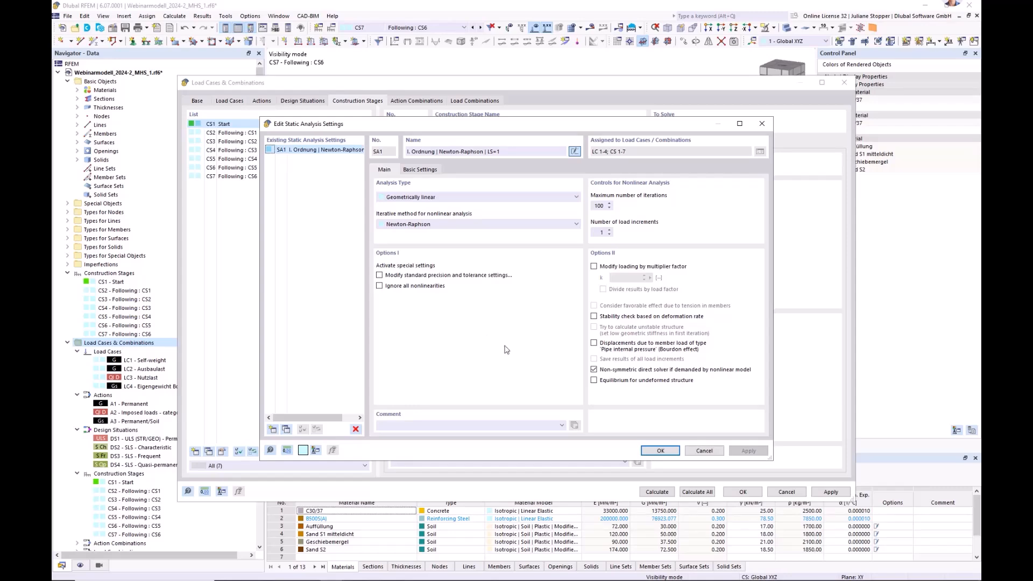
click(661, 450)
click(226, 133)
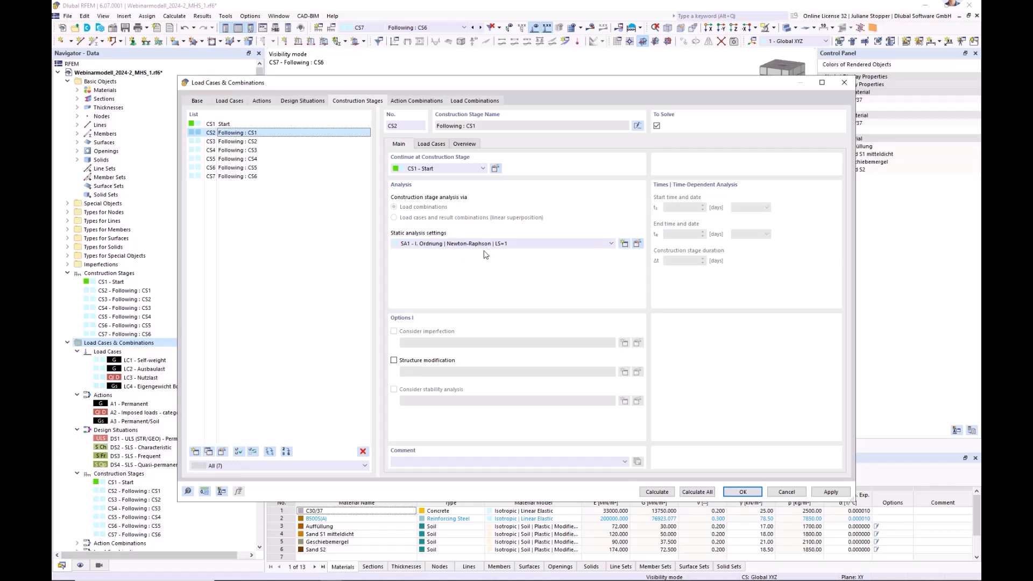
click(434, 145)
click(400, 144)
Copy SA1 with equilibrium for undeformed structure enabled, name it "I. Ordnung | Newton-Raphson | LS=1 & u=0", and assign it to CS2.
click(638, 244)
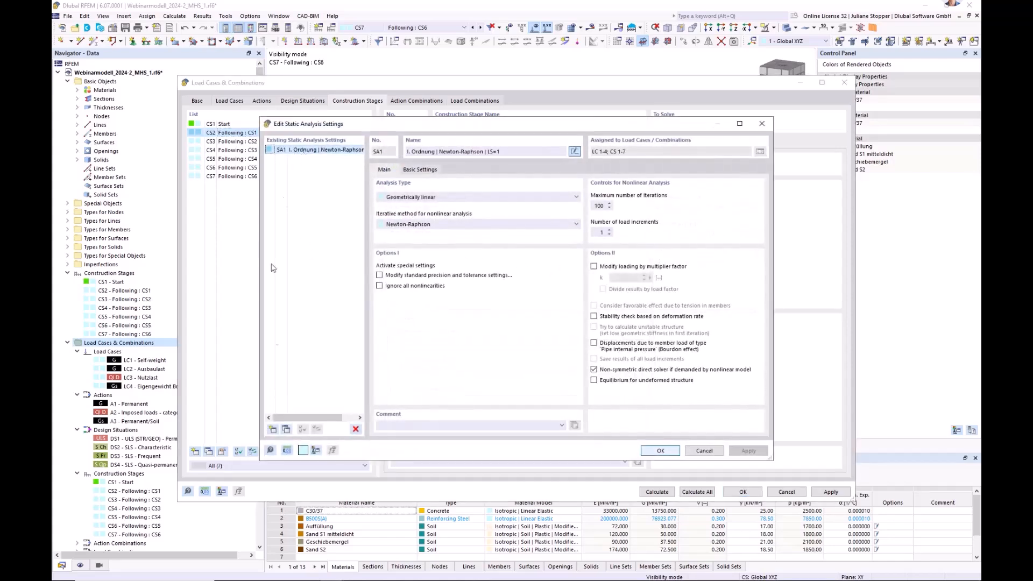
click(285, 429)
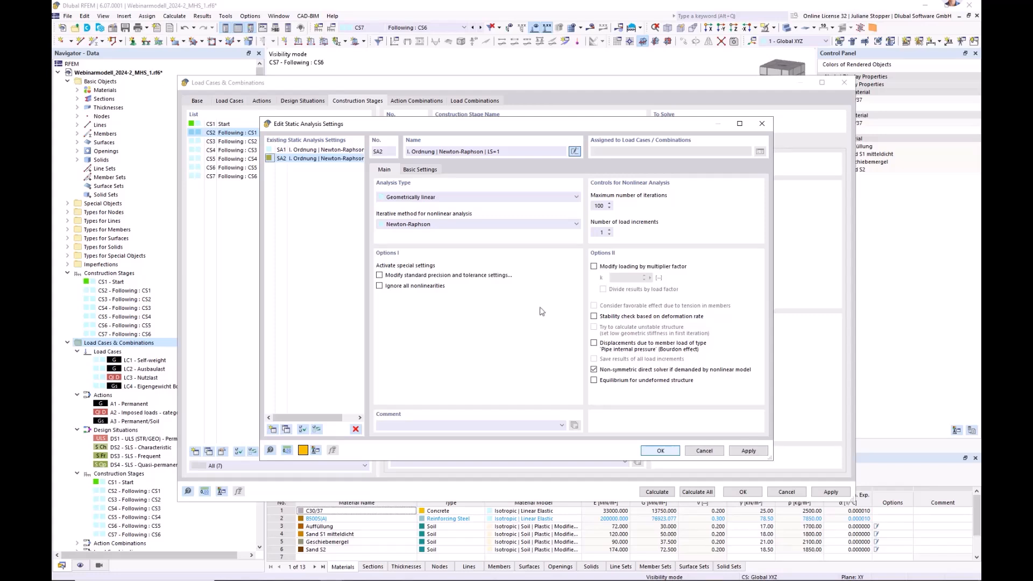
click(594, 380)
click(516, 152)
click(660, 452)
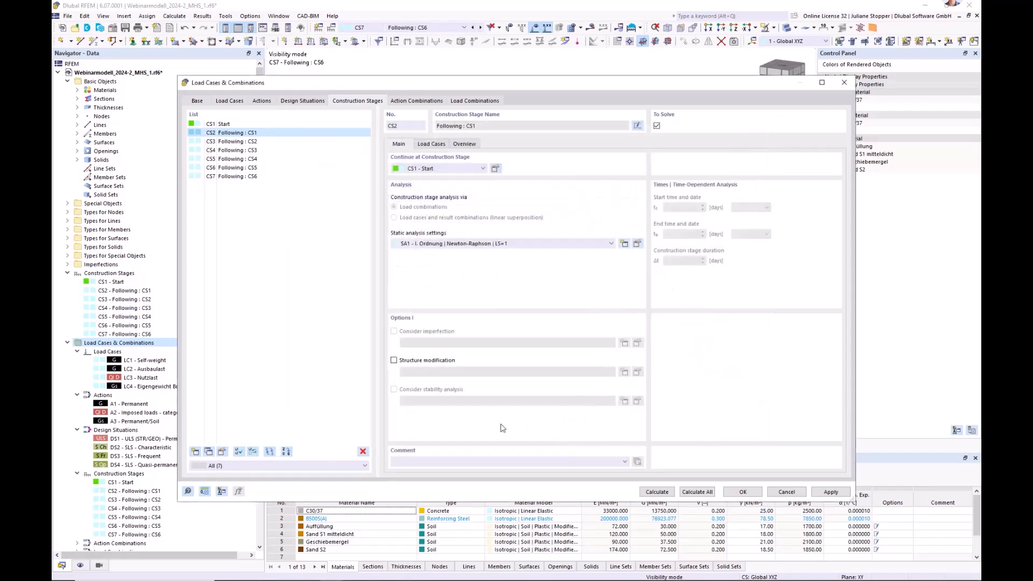
click(532, 245)
click(522, 261)
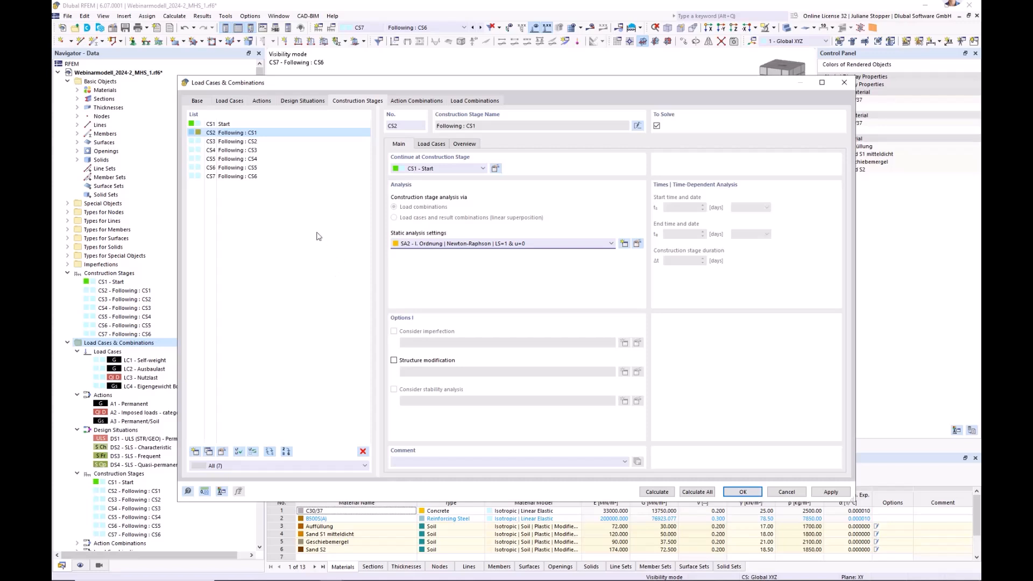
Assign load case LC1 Self-weight to construction stage CS3.
click(245, 142)
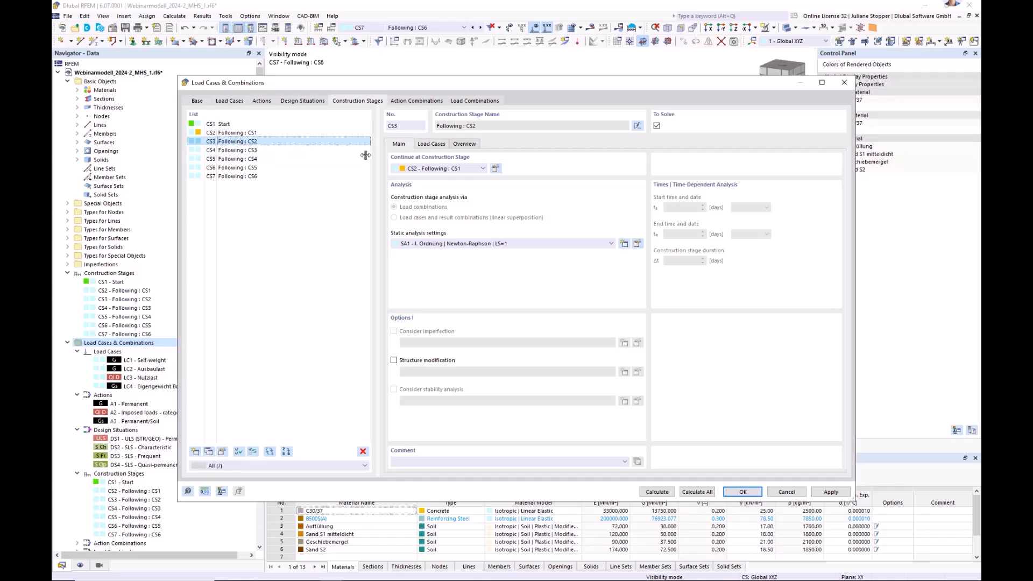
click(431, 144)
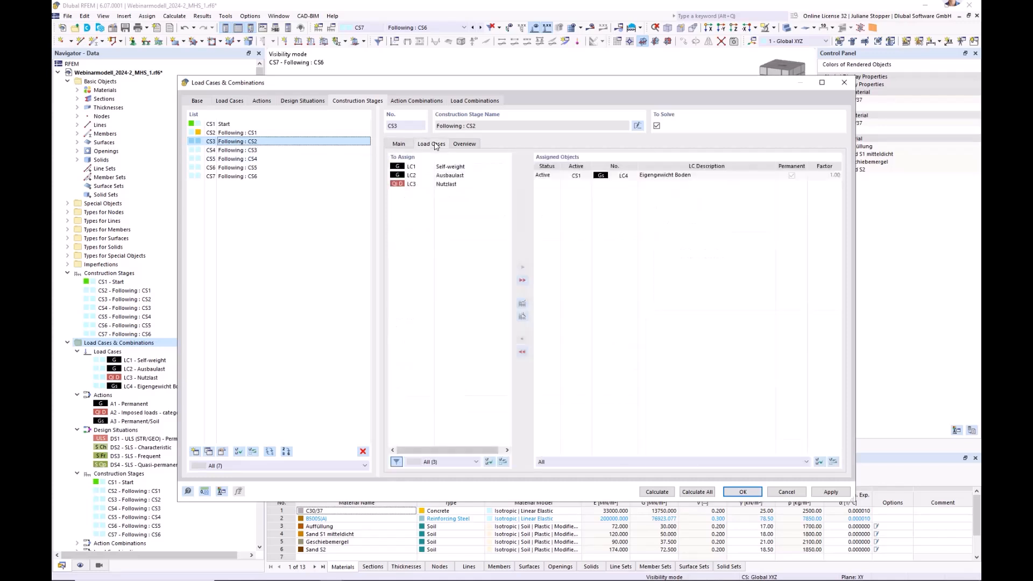
click(451, 167)
click(522, 267)
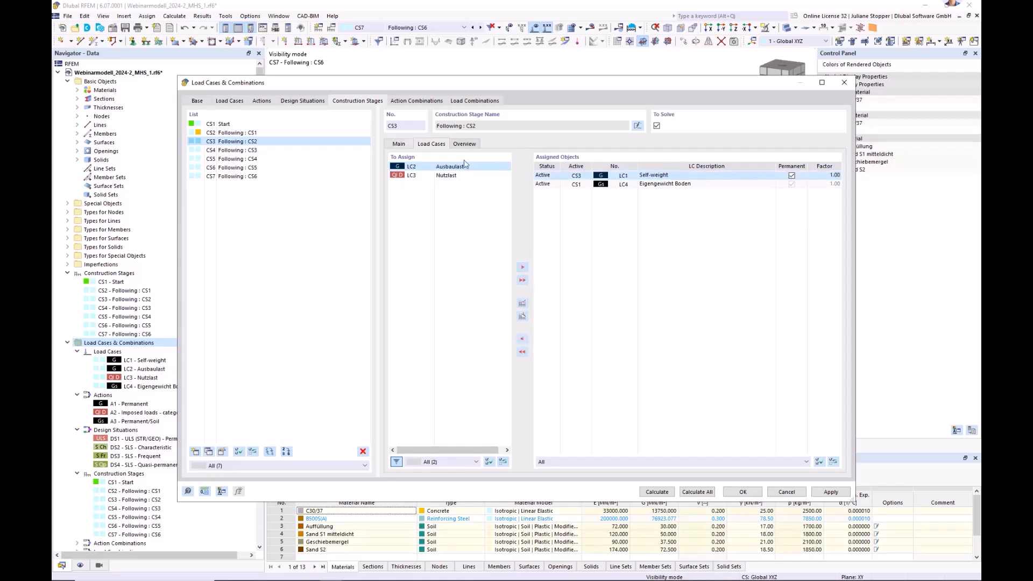
Copy static analysis settings SA1 as SA3 with 4 load increments and name the copy "I. Ordnung | Newton-Raphson | LS=4".
click(403, 146)
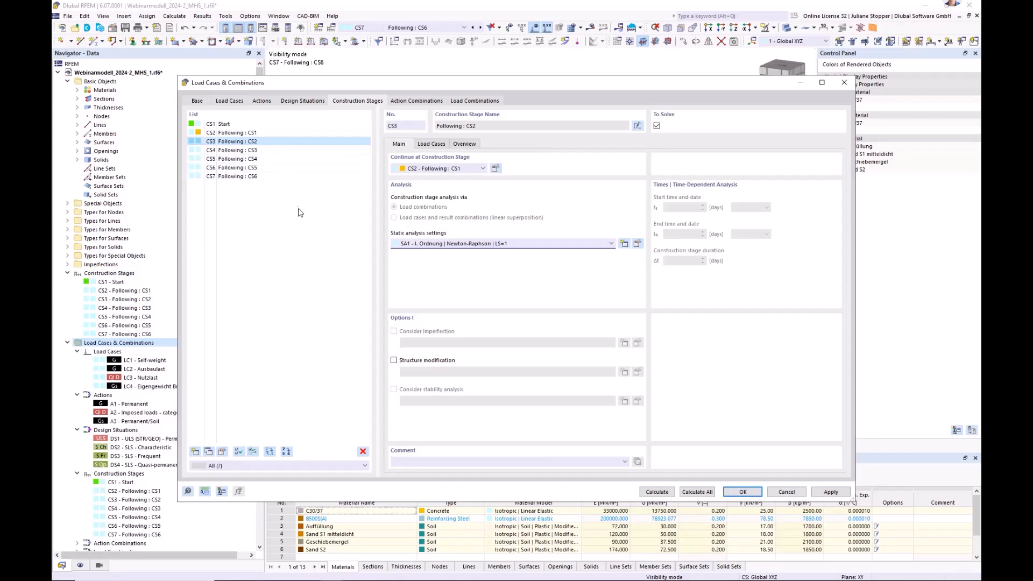
click(638, 245)
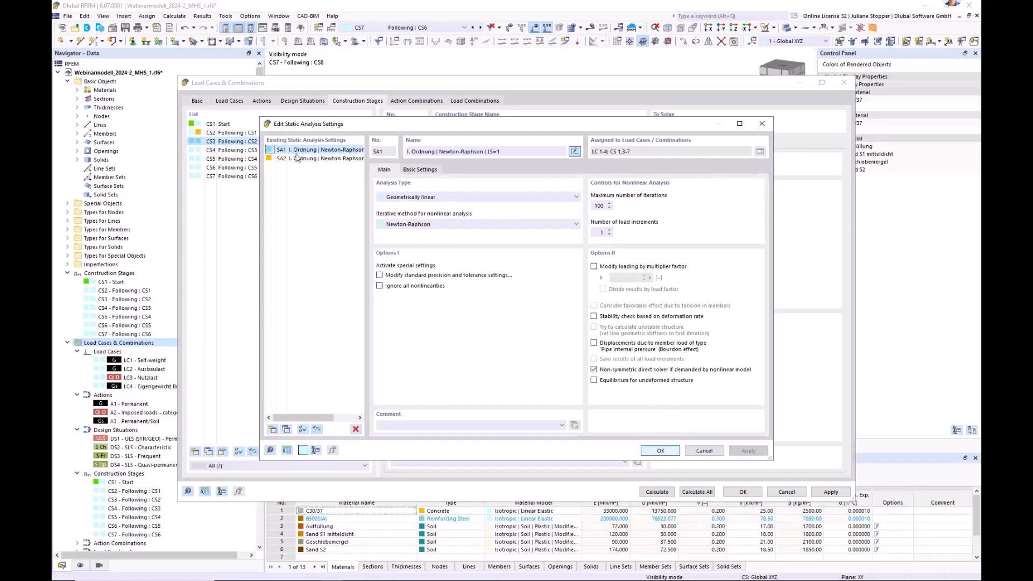
click(286, 430)
click(597, 231)
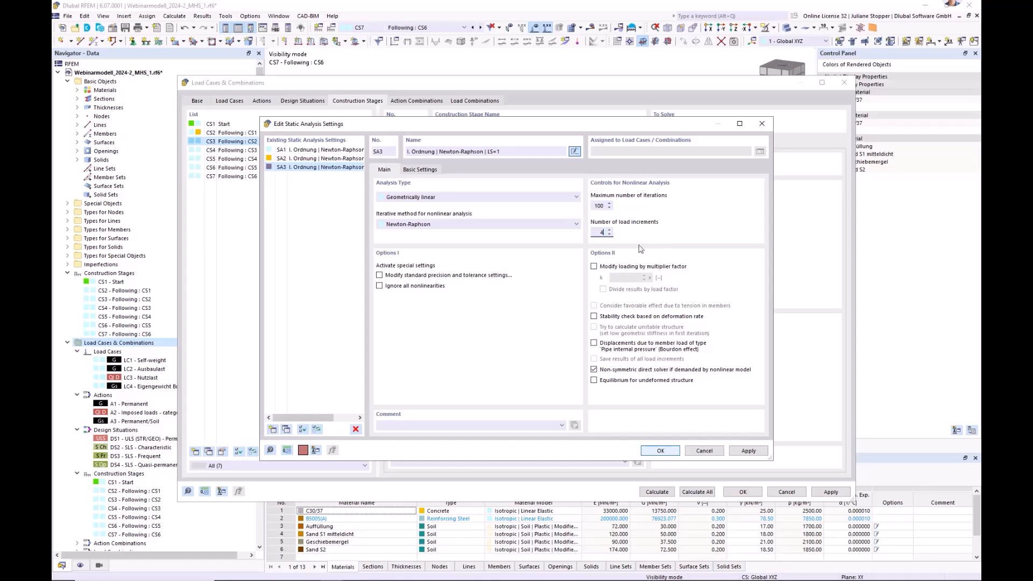
text(4)
click(505, 151)
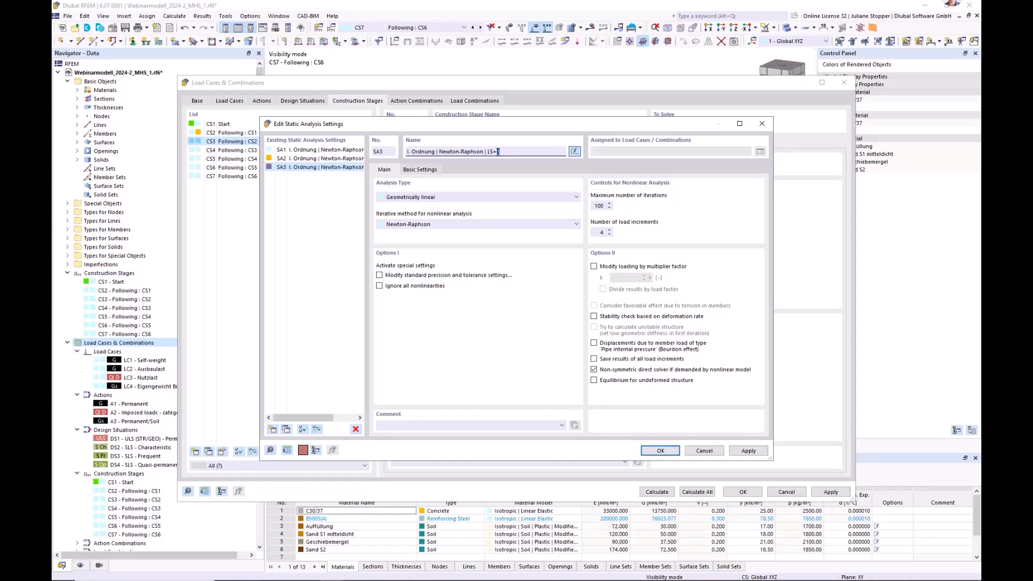
click(660, 451)
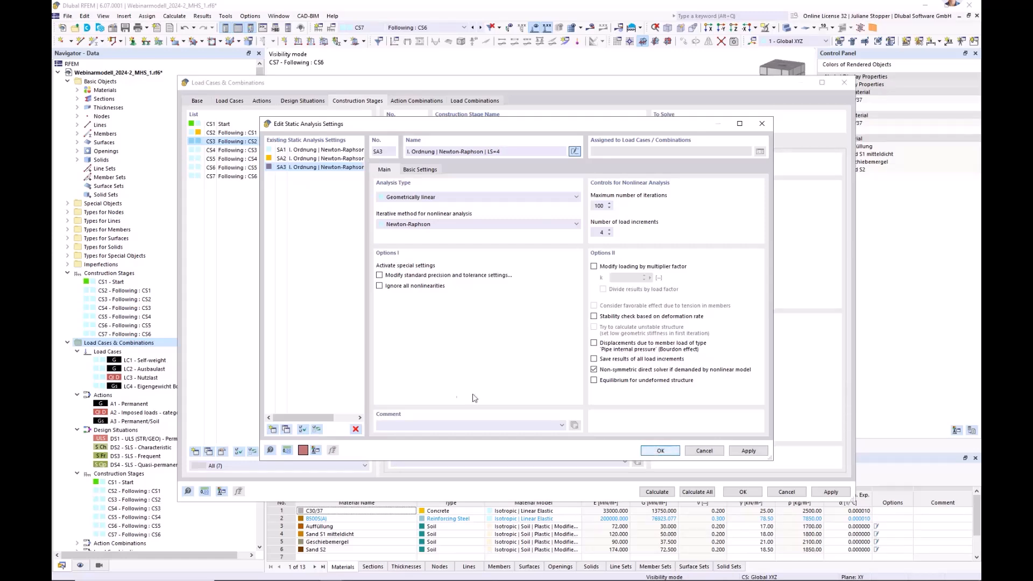
Assign static analysis settings SA3 to construction stages CS3 through CS7, apply the change and check each stage.
shift+click(231, 177)
click(496, 245)
click(498, 267)
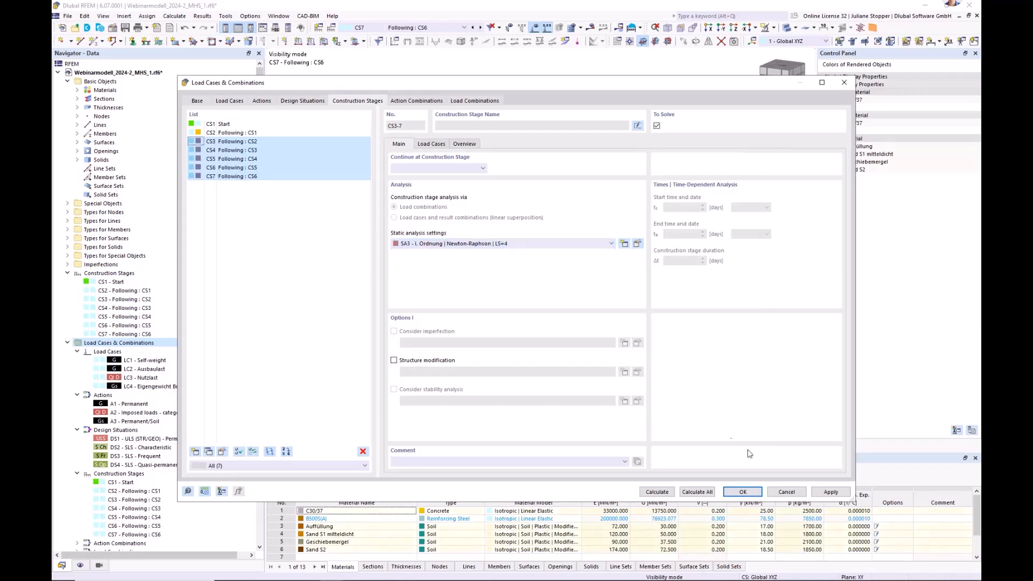
click(830, 491)
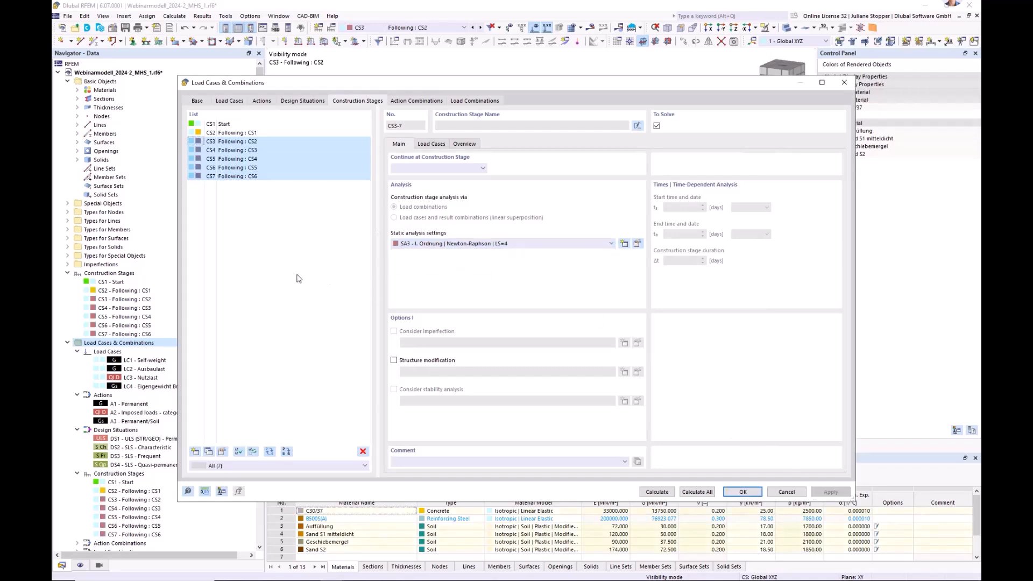
click(239, 142)
click(240, 151)
click(240, 160)
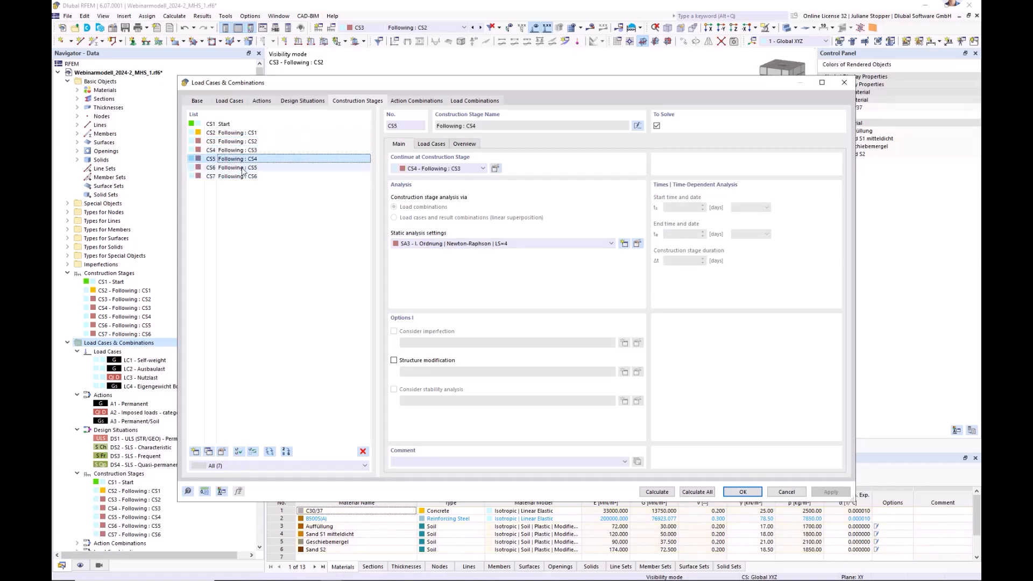
click(241, 169)
click(241, 178)
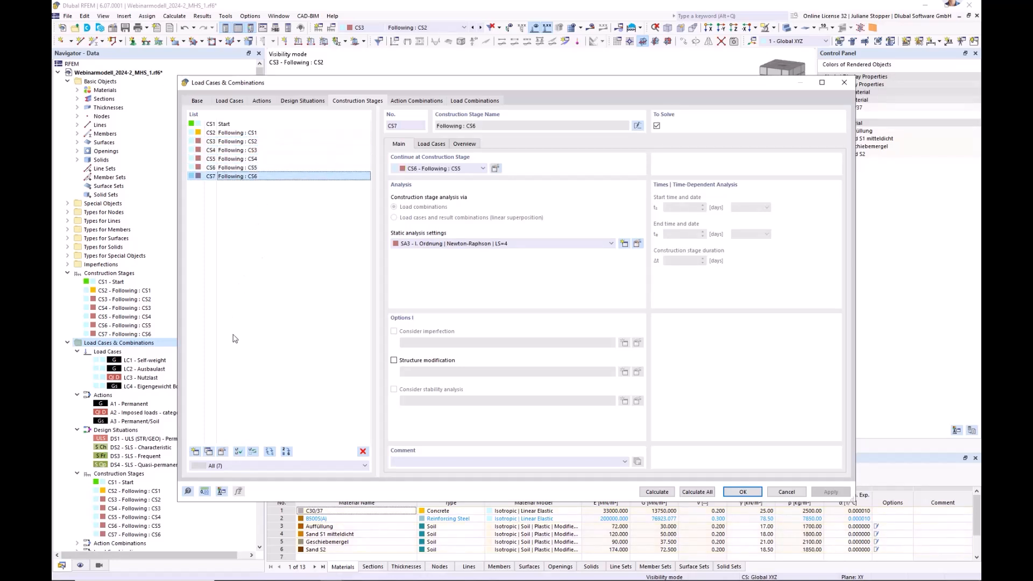
Add construction stage CS8 following CS7 and assign load case LC2 Ausbaulast to it.
click(196, 452)
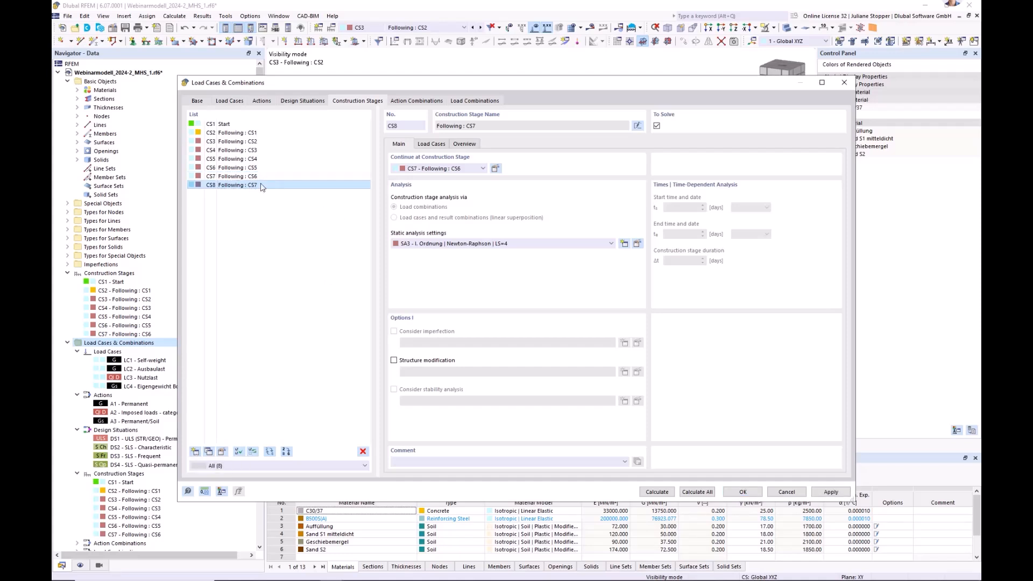
click(432, 144)
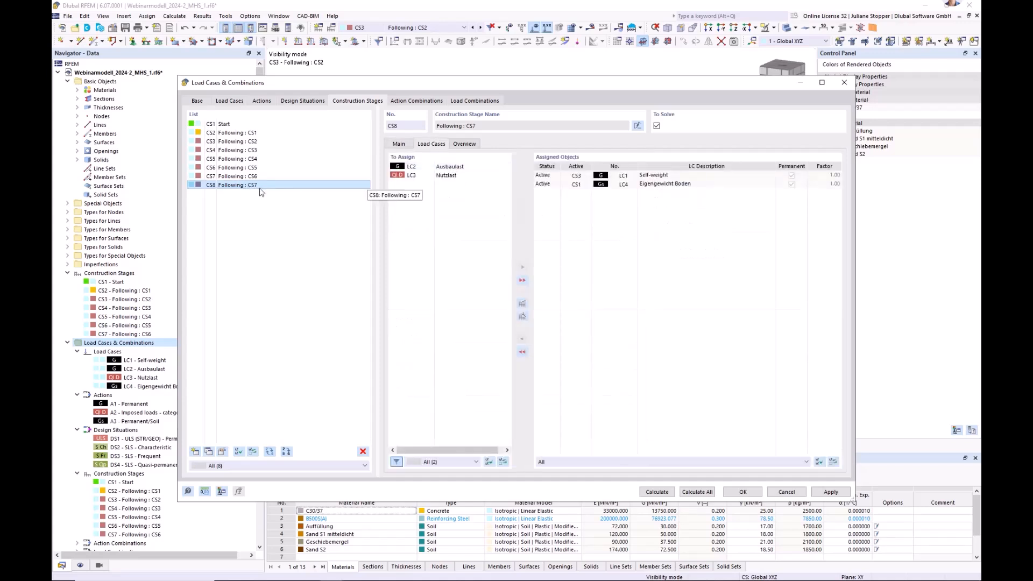
click(452, 167)
click(522, 267)
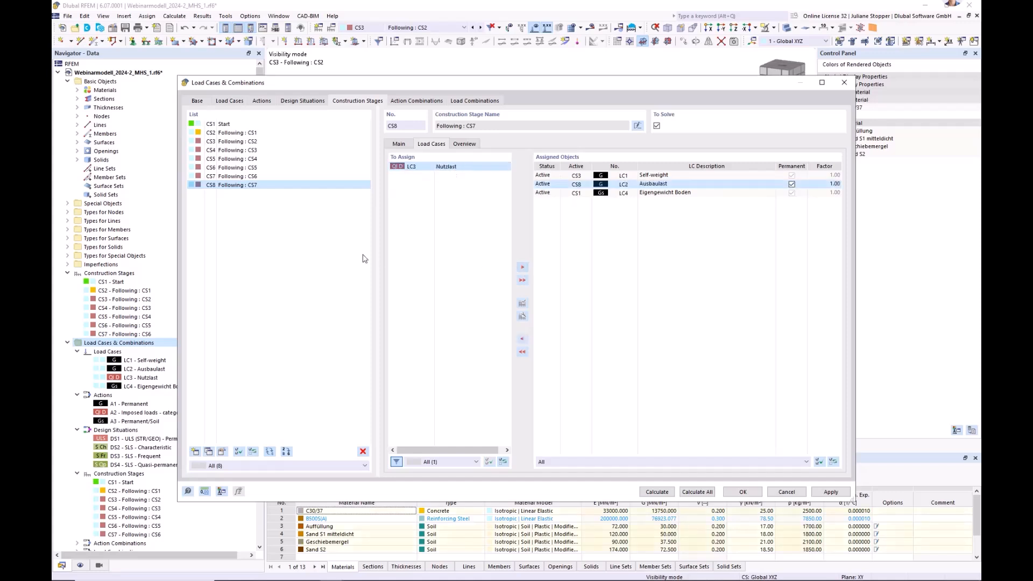
Add construction stage CS9 following CS8 and assign load case LC3 Nutzlast to it.
click(194, 452)
click(423, 168)
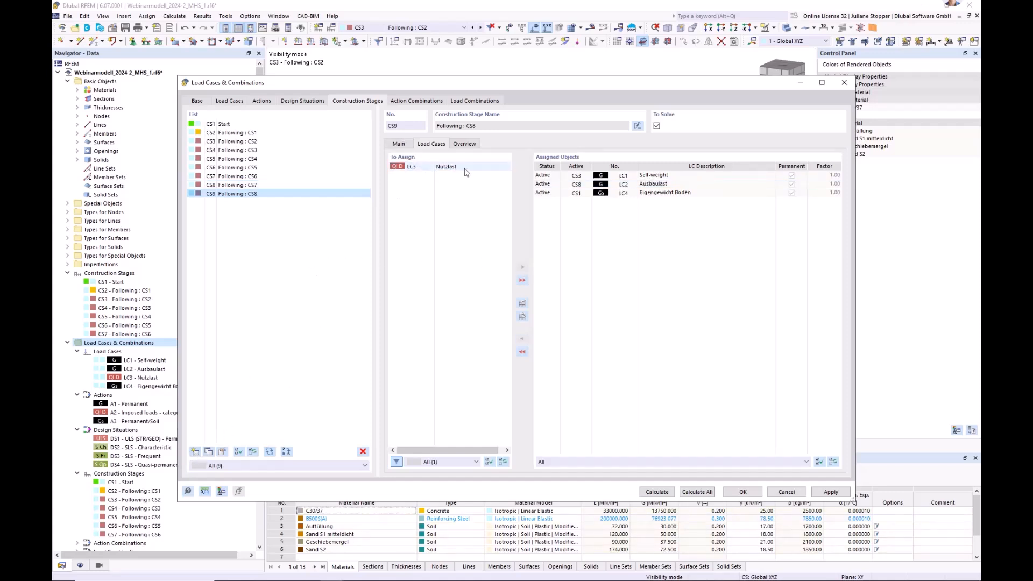
click(522, 267)
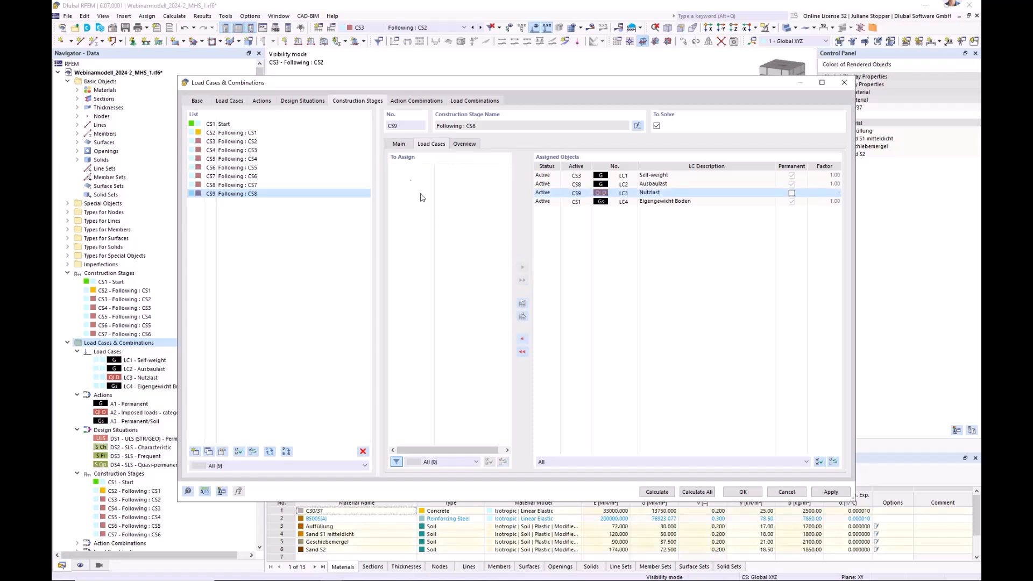
Copy static analysis settings SA3 as SA4 and set the copy's number of load increments to 10.
click(399, 144)
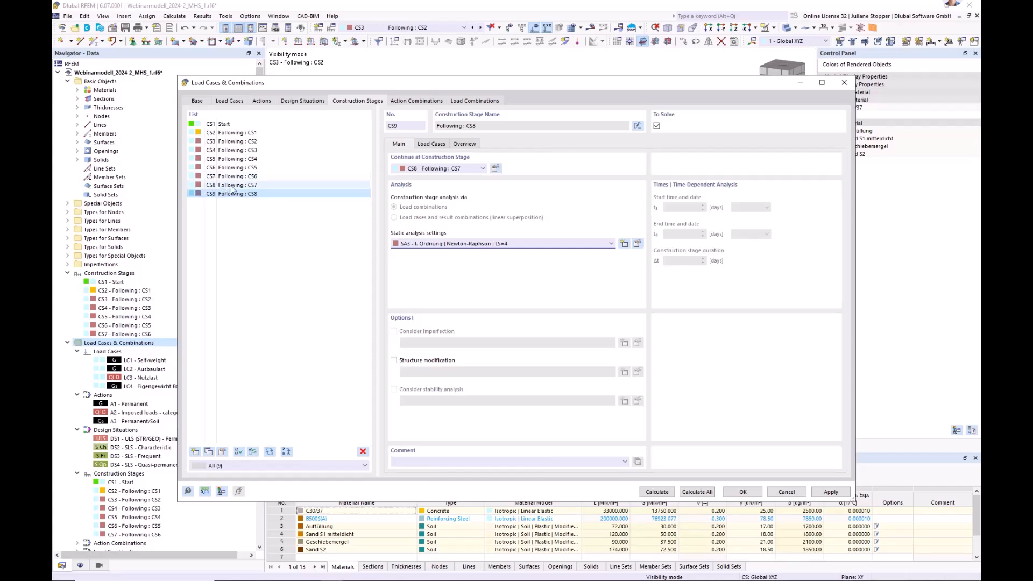
click(638, 244)
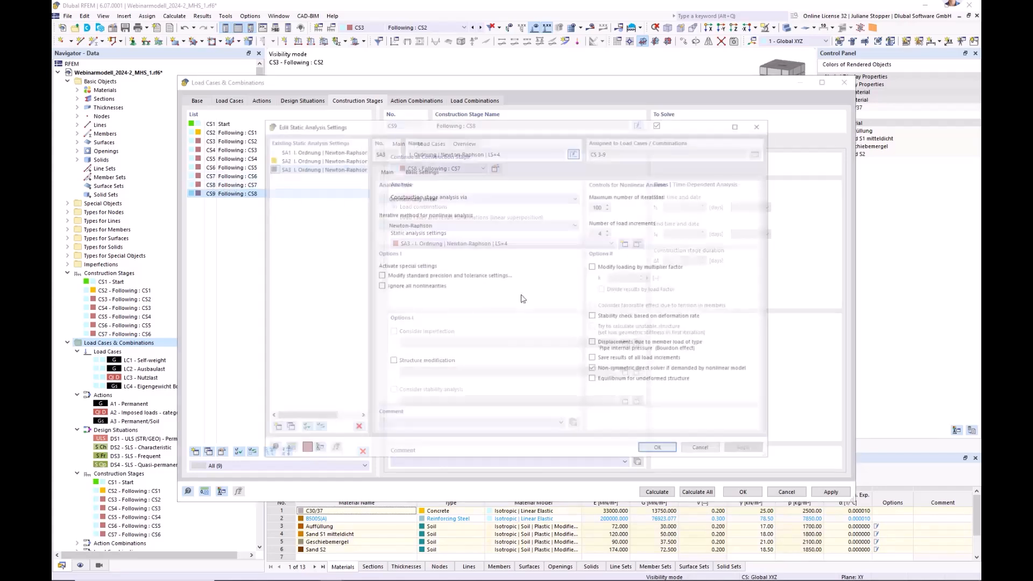
click(286, 430)
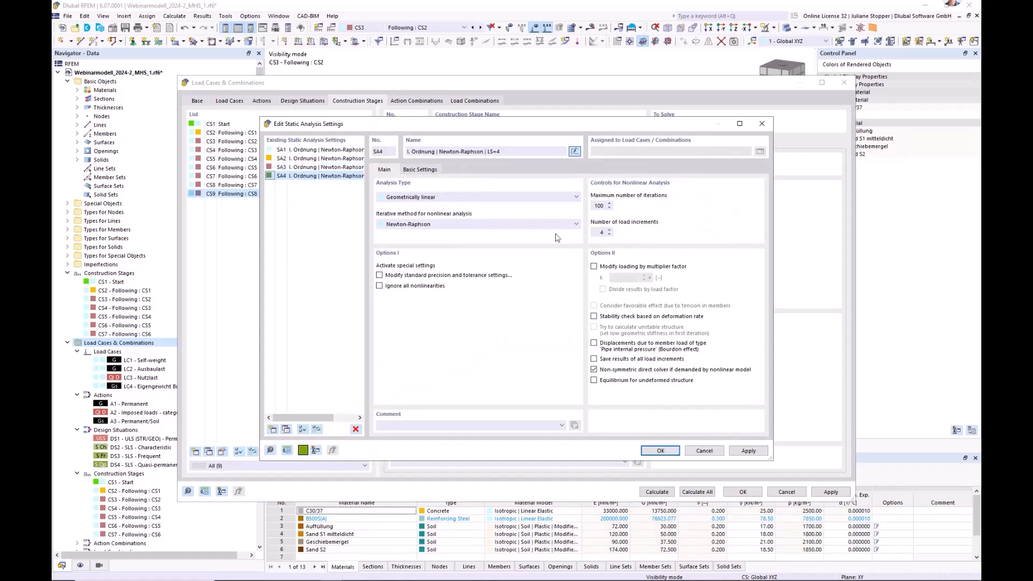
double_click(601, 233)
click(661, 451)
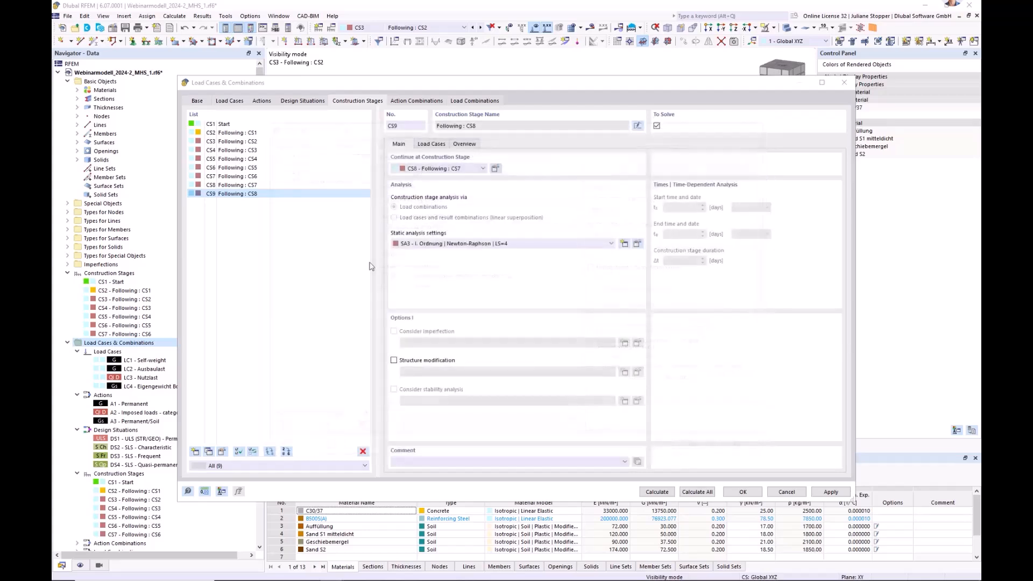
Assign static analysis settings SA4 to construction stages CS8 and CS9.
click(237, 185)
shift+click(243, 194)
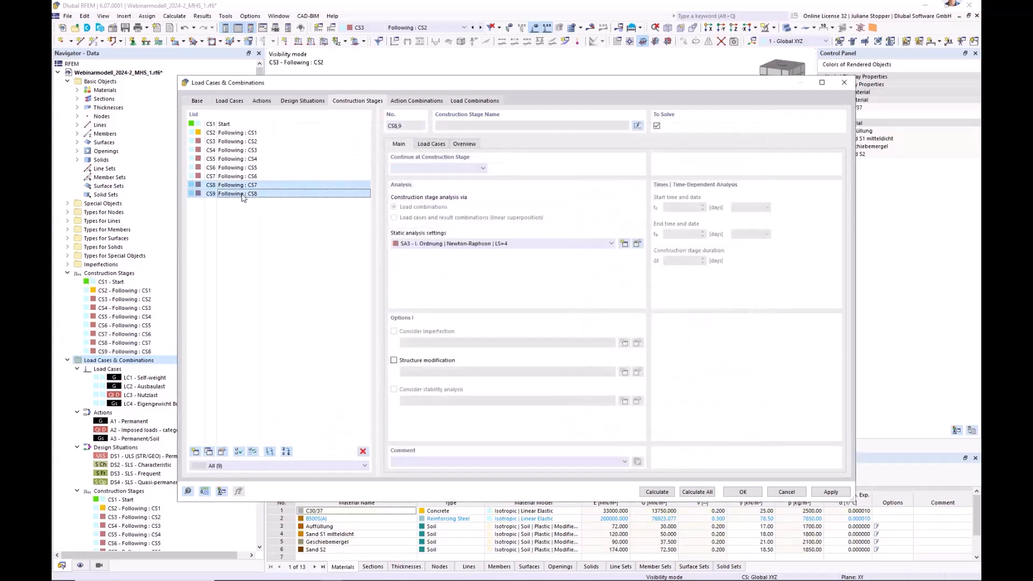
click(519, 245)
click(521, 268)
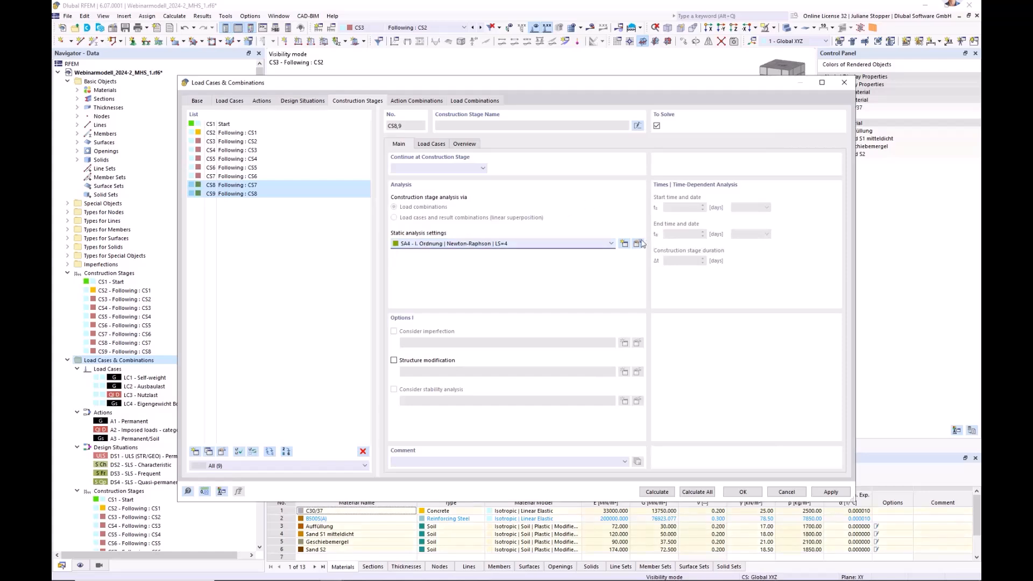
Rename static analysis settings SA4 as "I. Ordnung | Newton-Raphson | LS=10".
click(637, 243)
click(500, 151)
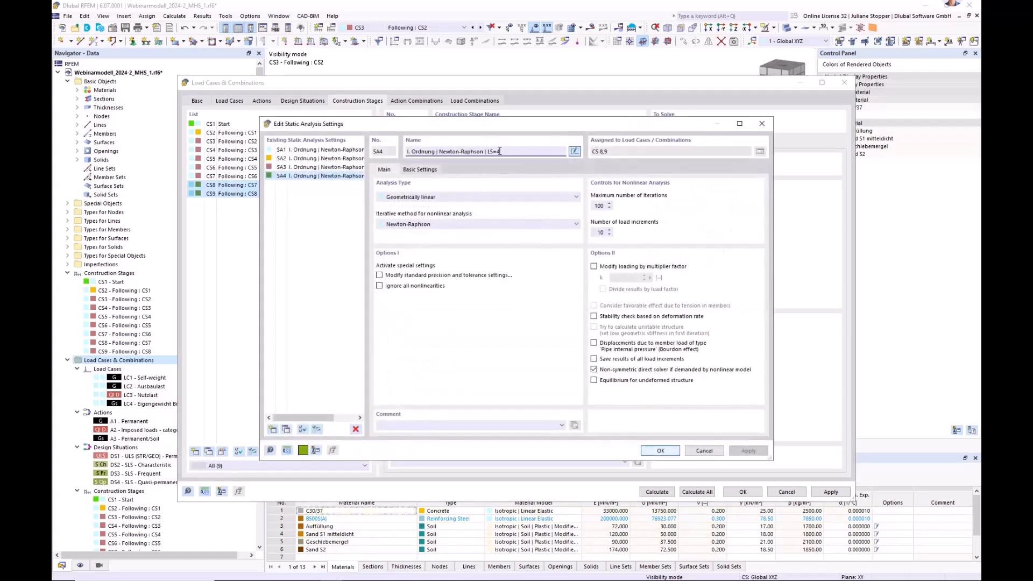
text(10)
click(284, 329)
click(660, 451)
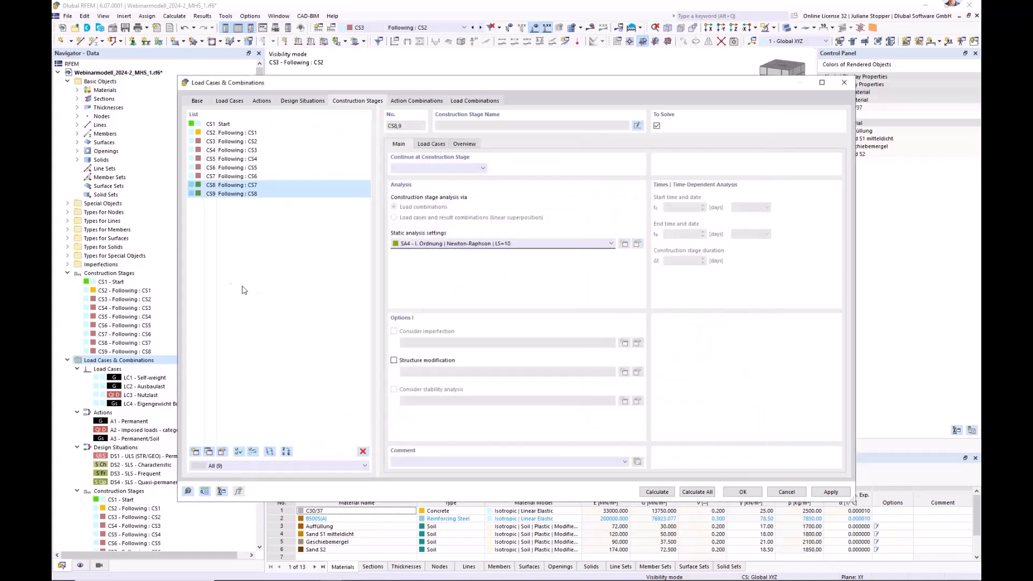
Check the static analysis settings of construction stages CS2 through CS6 and apply the changes.
click(245, 134)
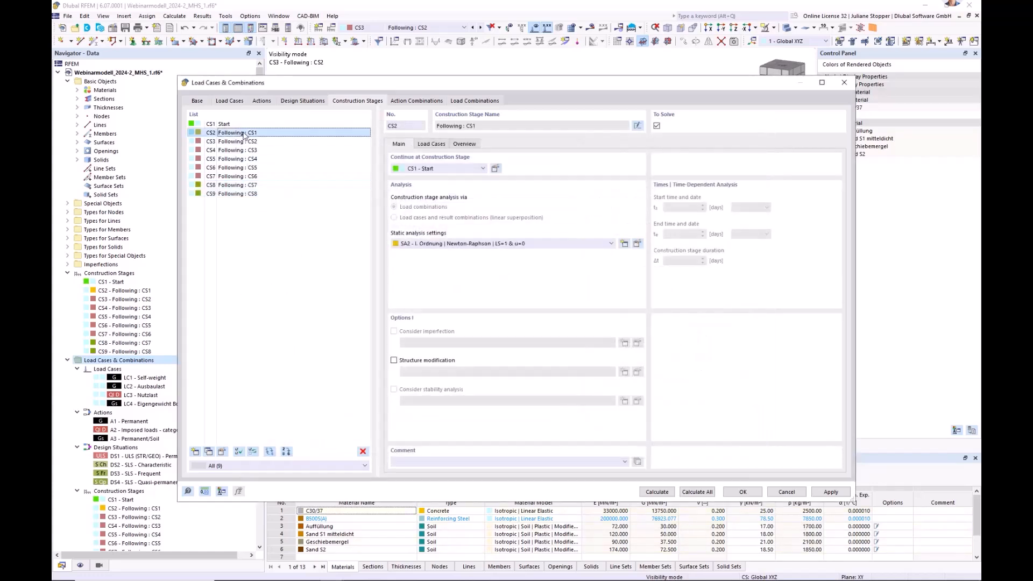
click(232, 143)
click(231, 151)
click(231, 159)
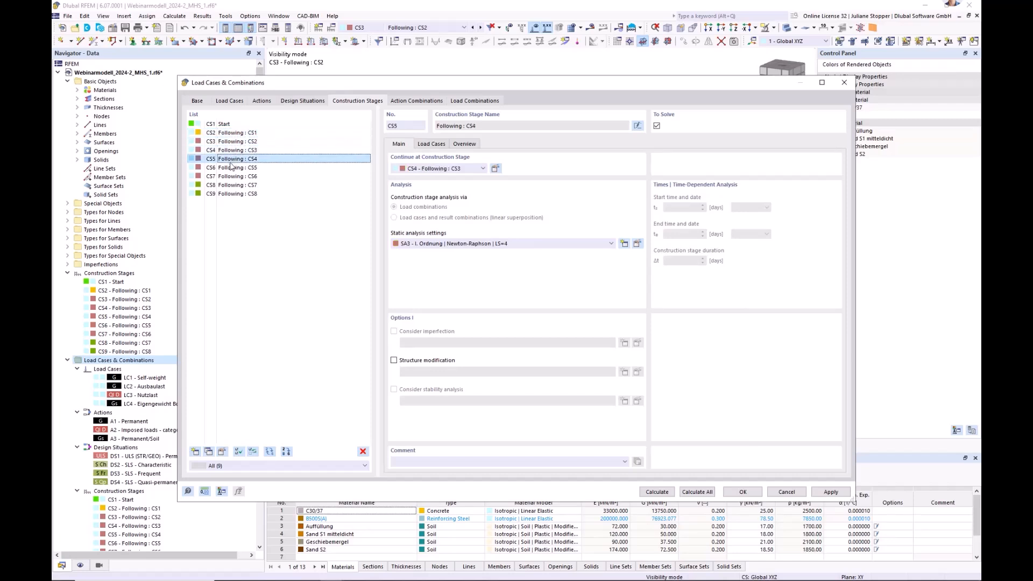
click(231, 168)
click(843, 495)
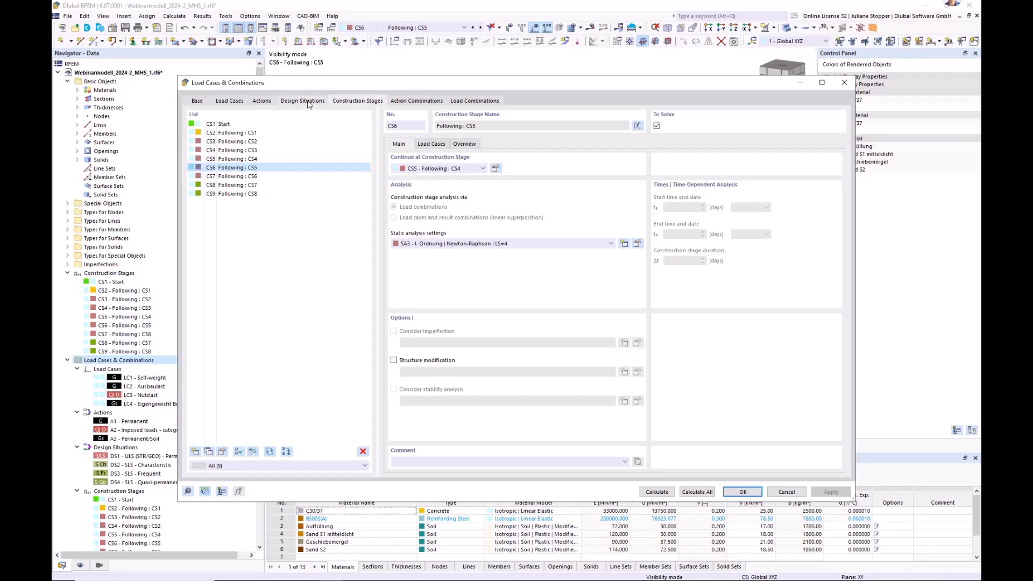
Review the main settings of CS1 and the load cases assigned in the construction stages from CS2 to CS8.
click(223, 125)
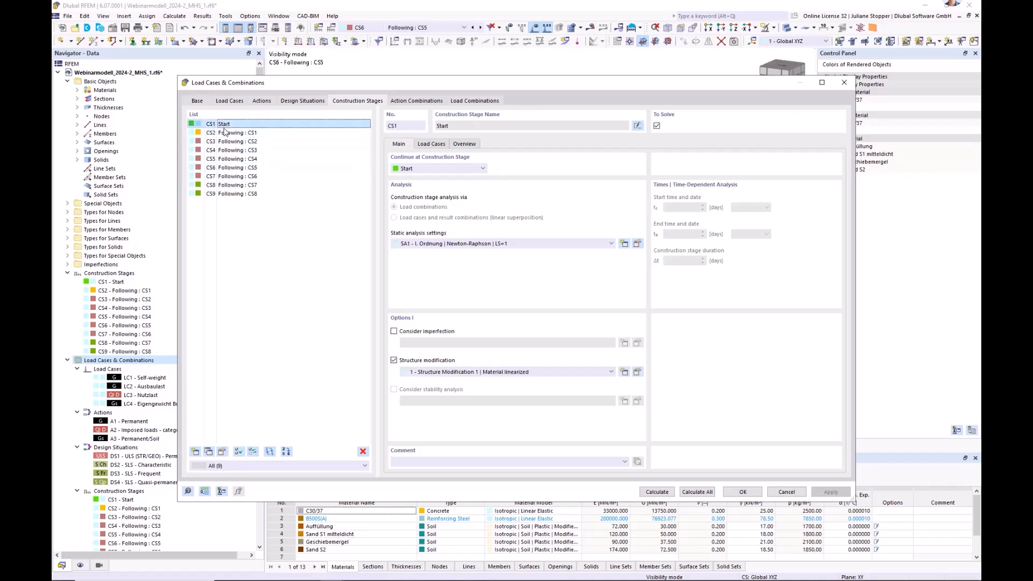
click(232, 132)
click(440, 145)
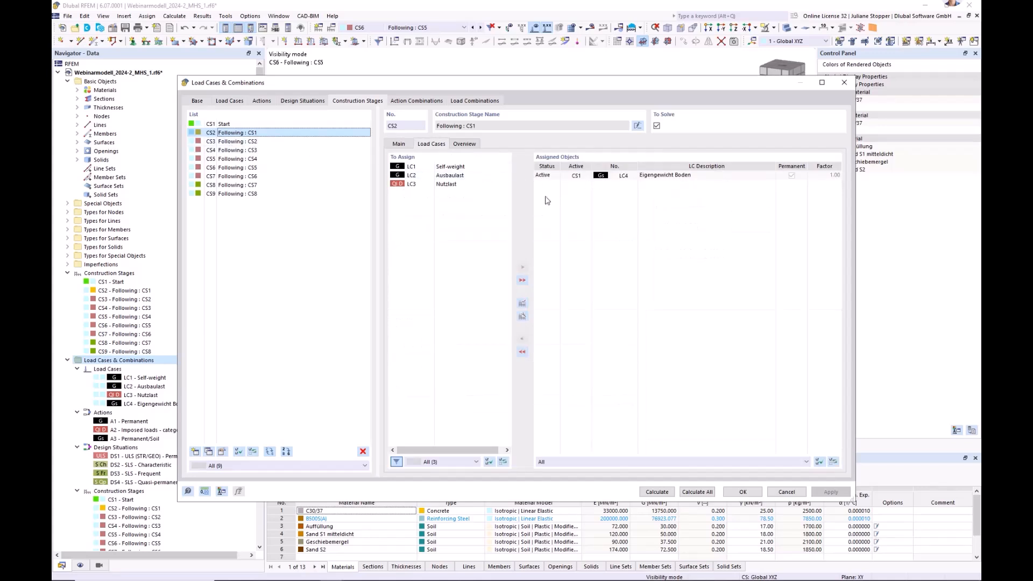
click(222, 143)
click(220, 152)
click(218, 161)
click(219, 178)
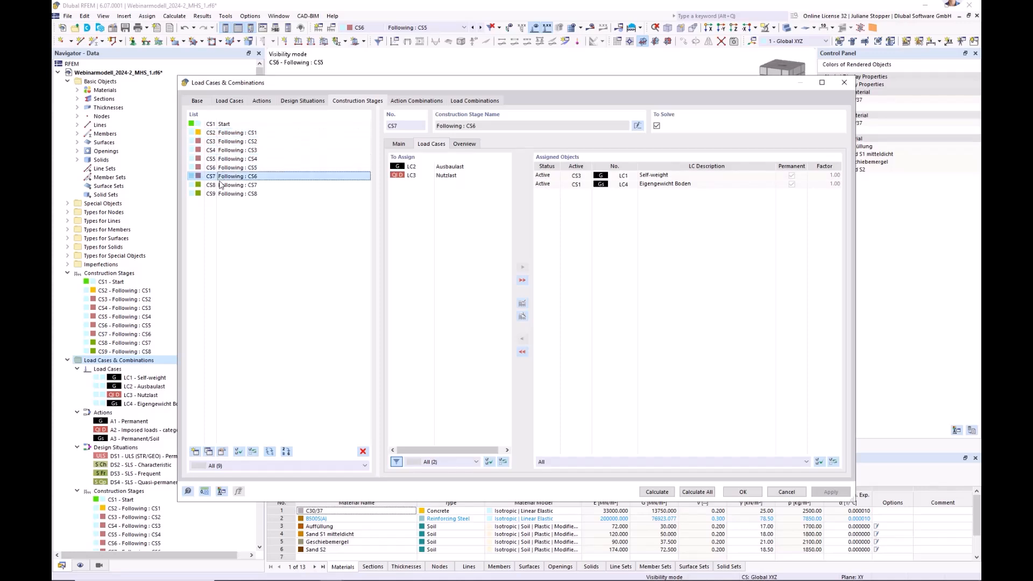
click(221, 185)
Look through the load combinations, action combinations and construction stages, and view the list of design situations.
click(465, 102)
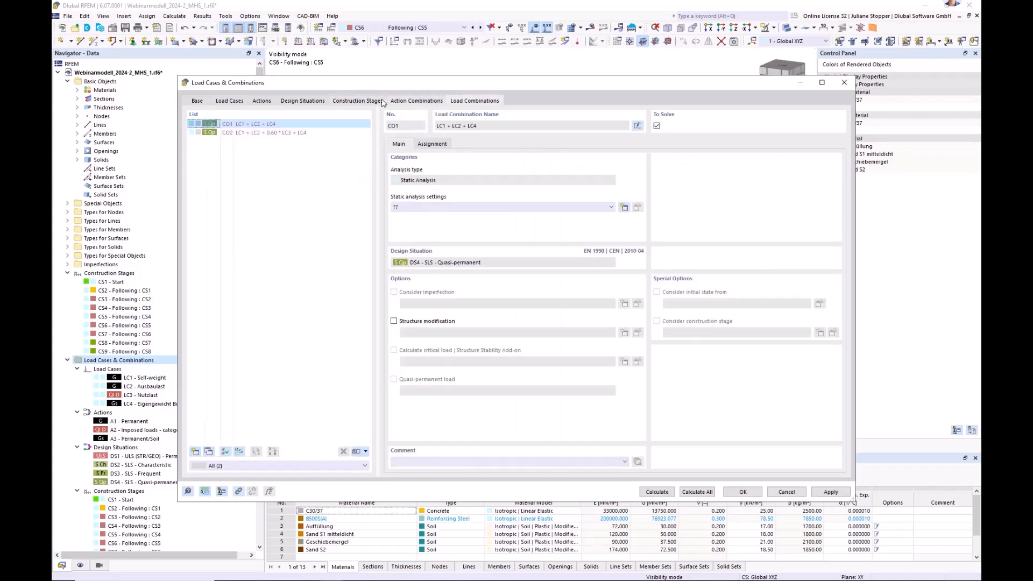
click(409, 101)
click(356, 102)
click(296, 103)
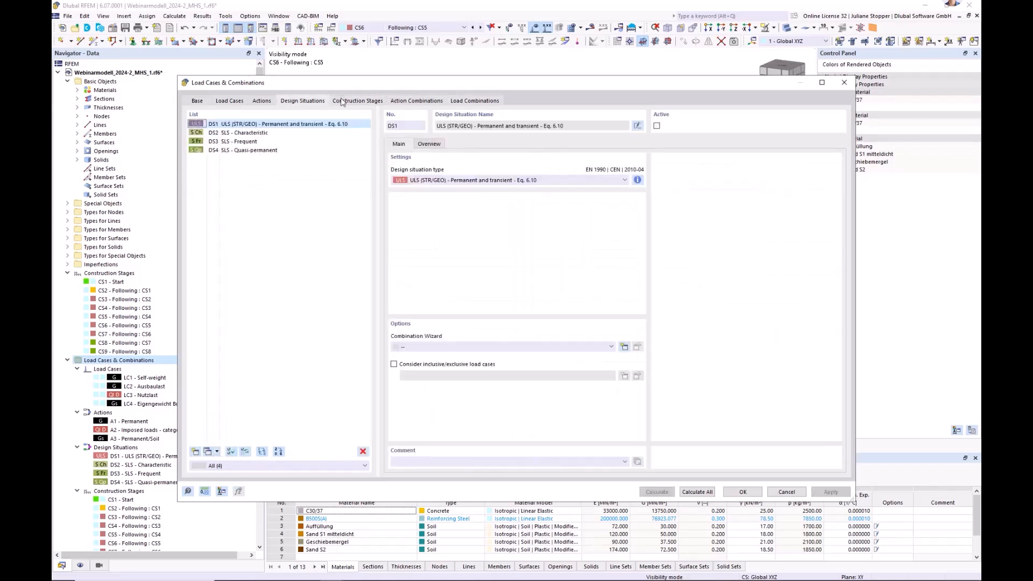
click(360, 101)
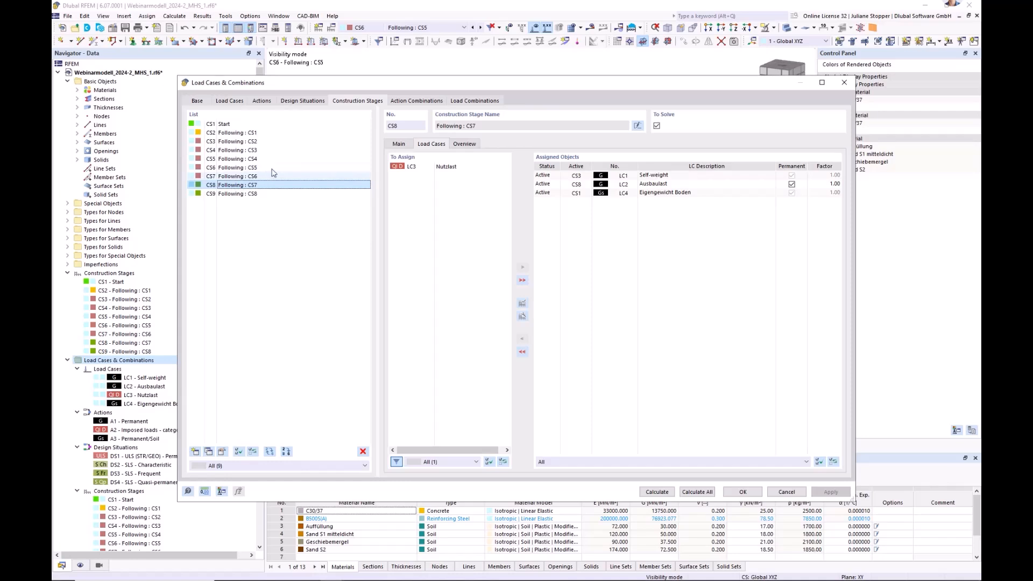
click(298, 101)
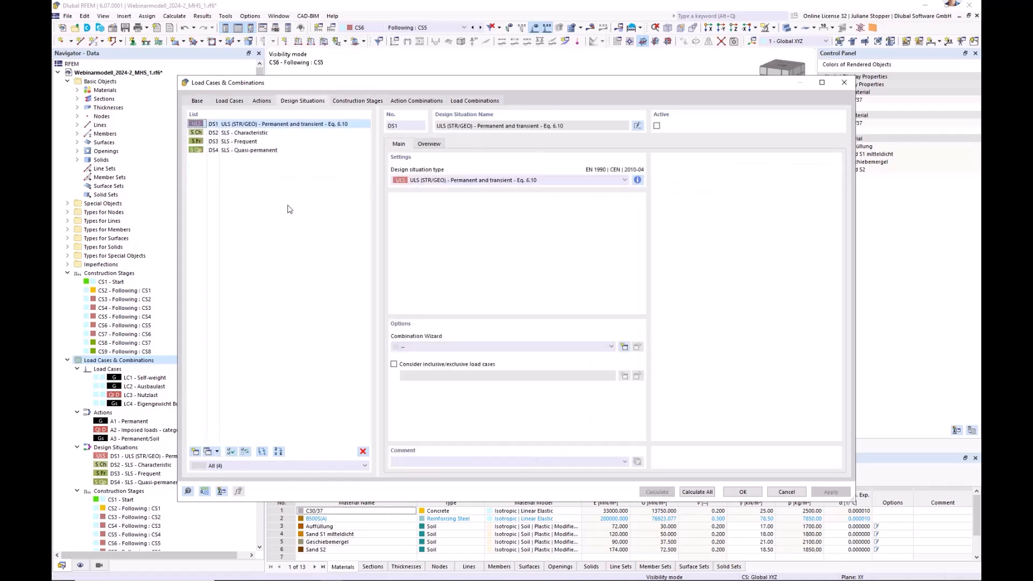
Assign static analysis settings "SA1 - I. Ordnung | Newton-Raphson | LS=1" to combination wizard 1 of design situation DS4.
click(255, 151)
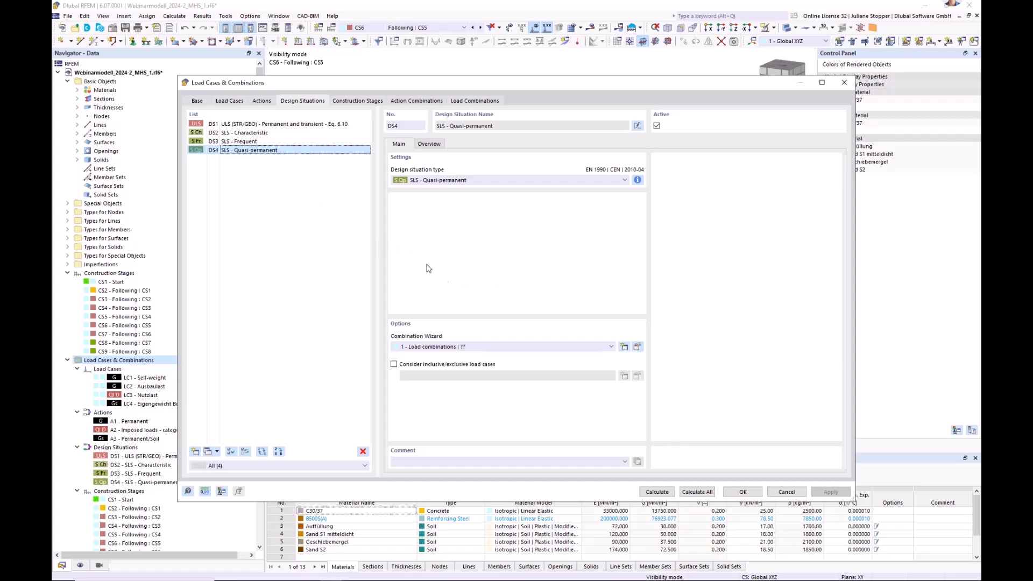
click(638, 347)
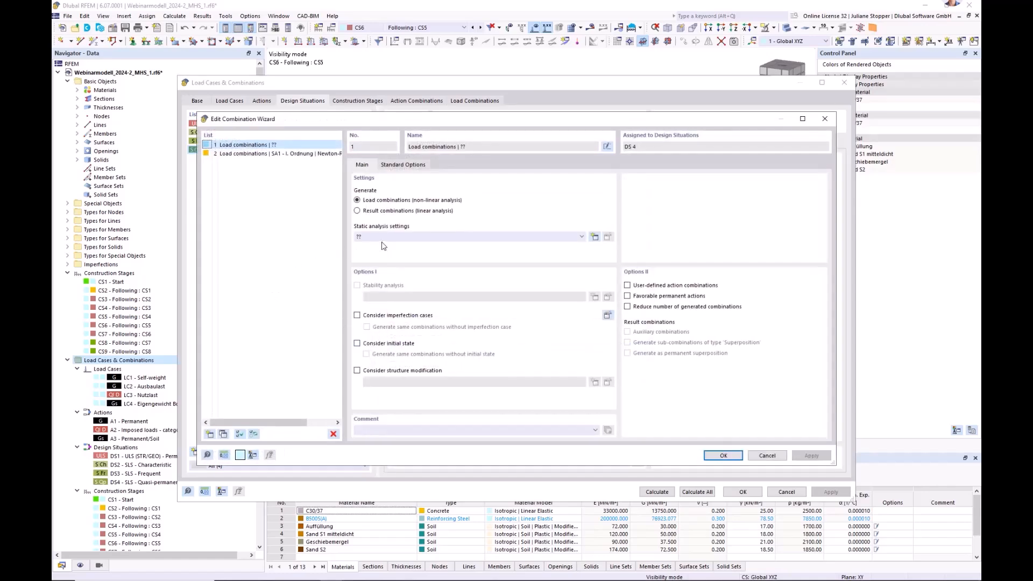
click(385, 237)
click(389, 253)
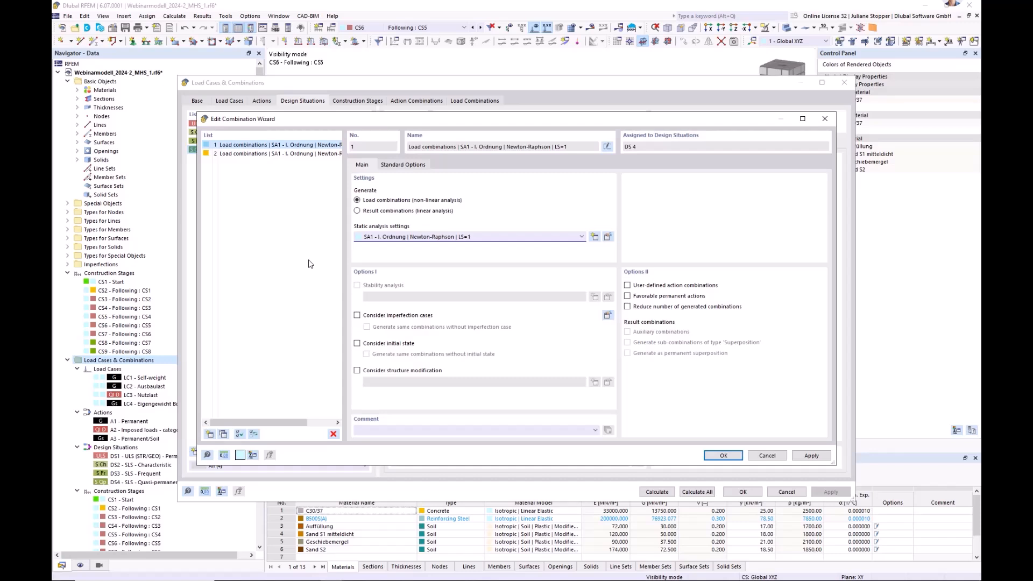
Enable the initial state in combination wizard 1, assign construction stages CS1 to CS9 to it and confirm the wizard.
click(356, 344)
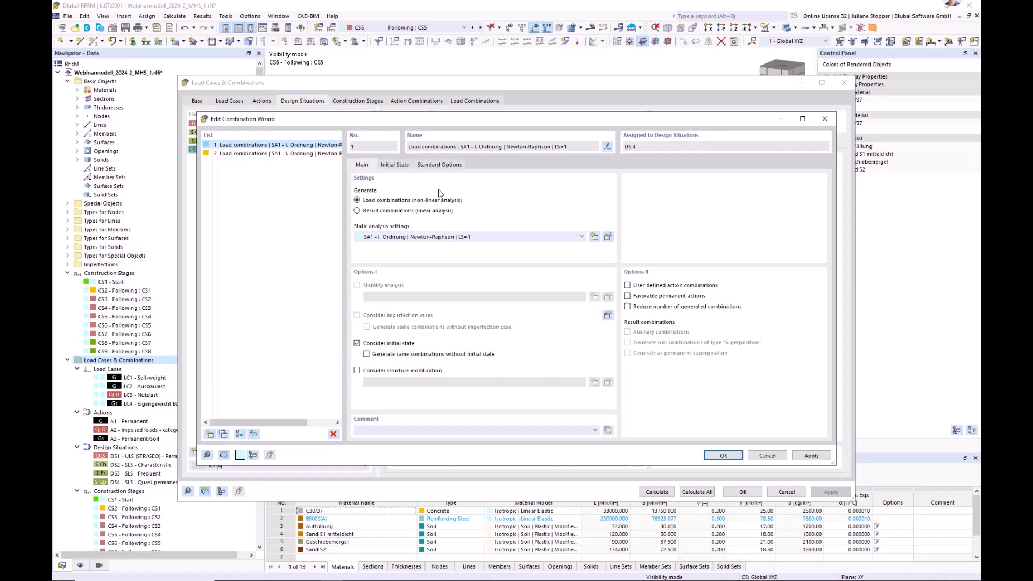
click(437, 165)
click(398, 165)
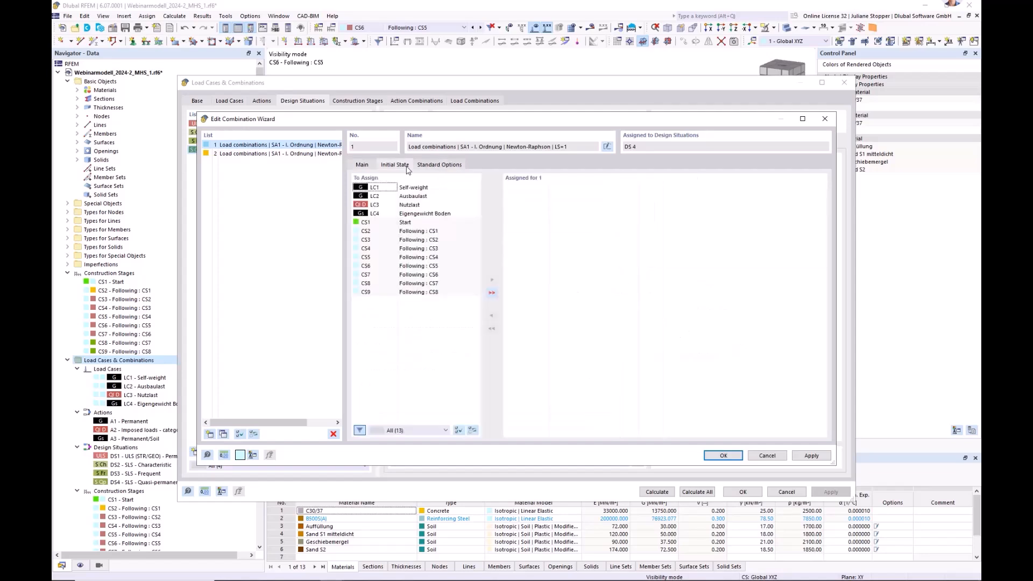
click(417, 222)
shift+click(420, 292)
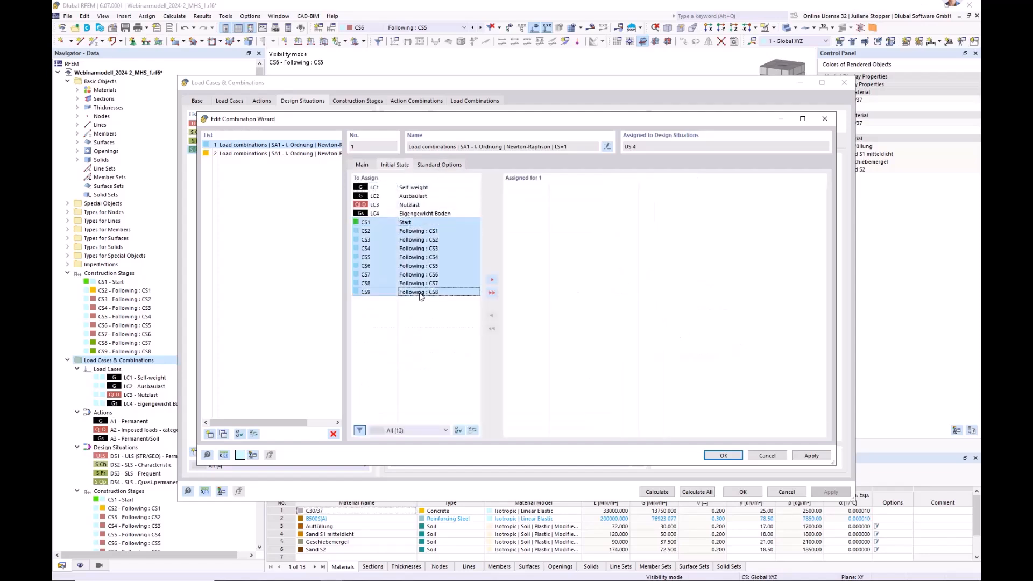
click(492, 281)
click(362, 165)
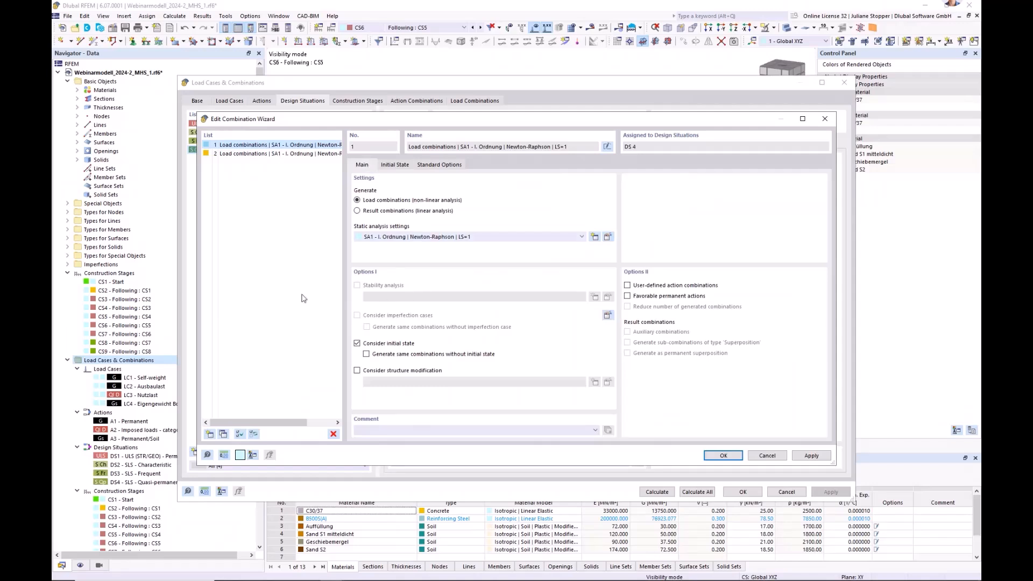
click(722, 457)
Review the generated load combinations, construction stages and action combinations, and accept the load cases and combinations dialog.
click(474, 101)
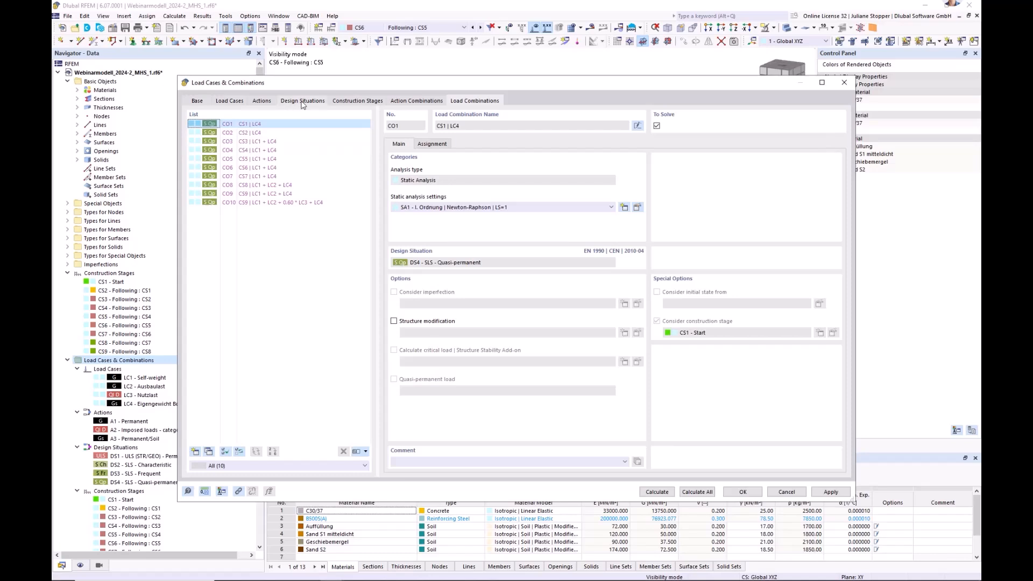
click(338, 103)
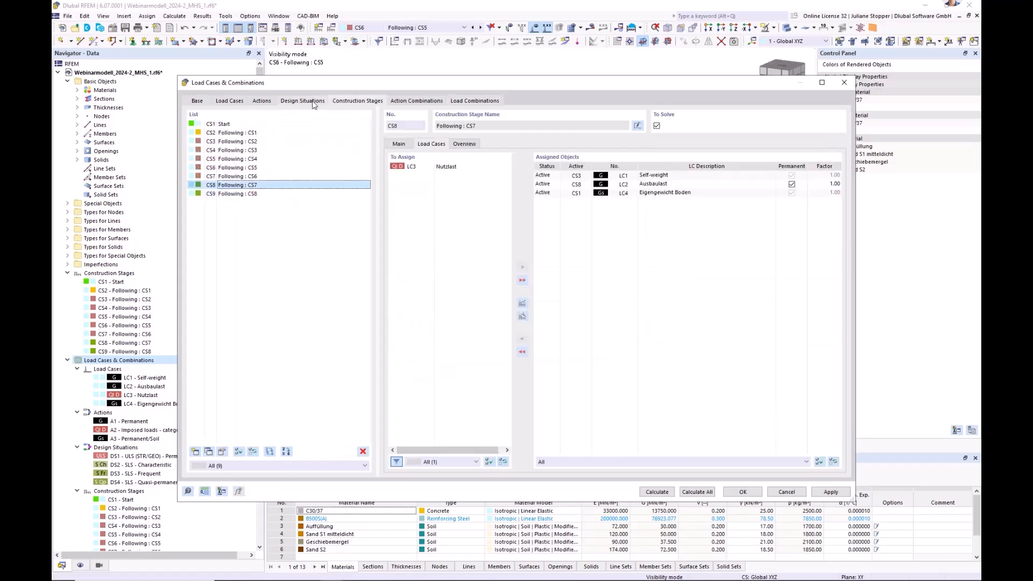
click(410, 102)
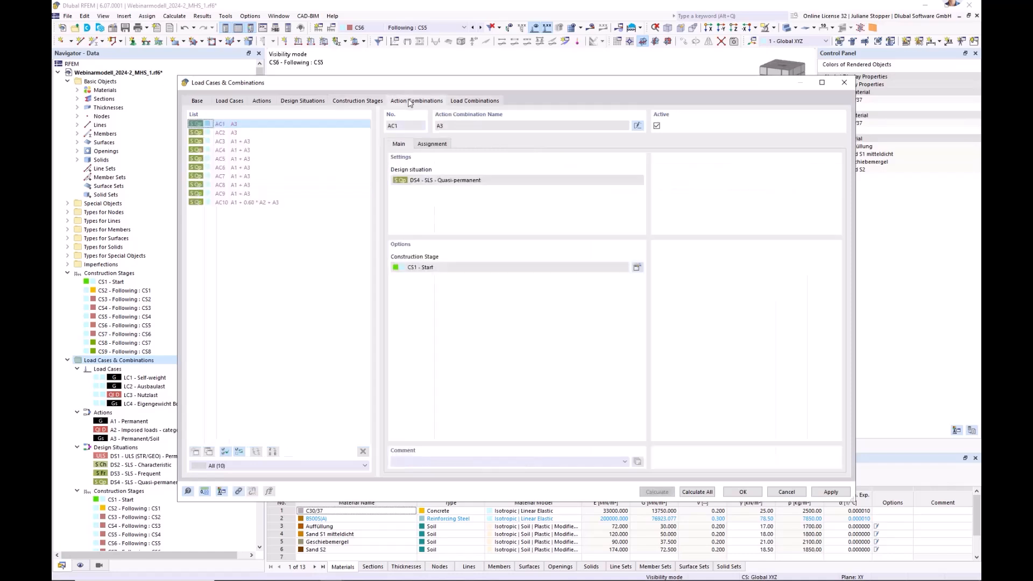
click(366, 102)
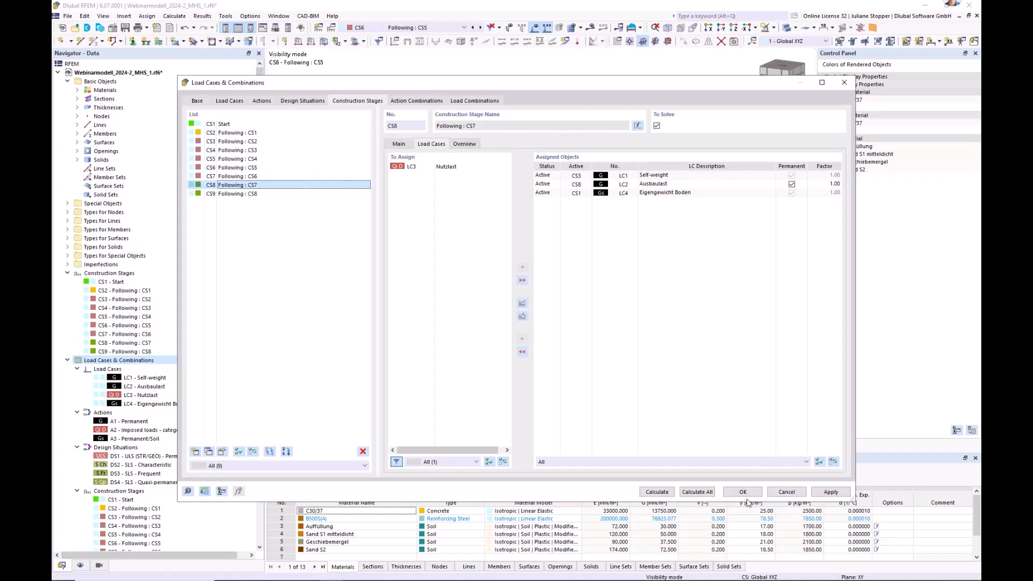
click(476, 101)
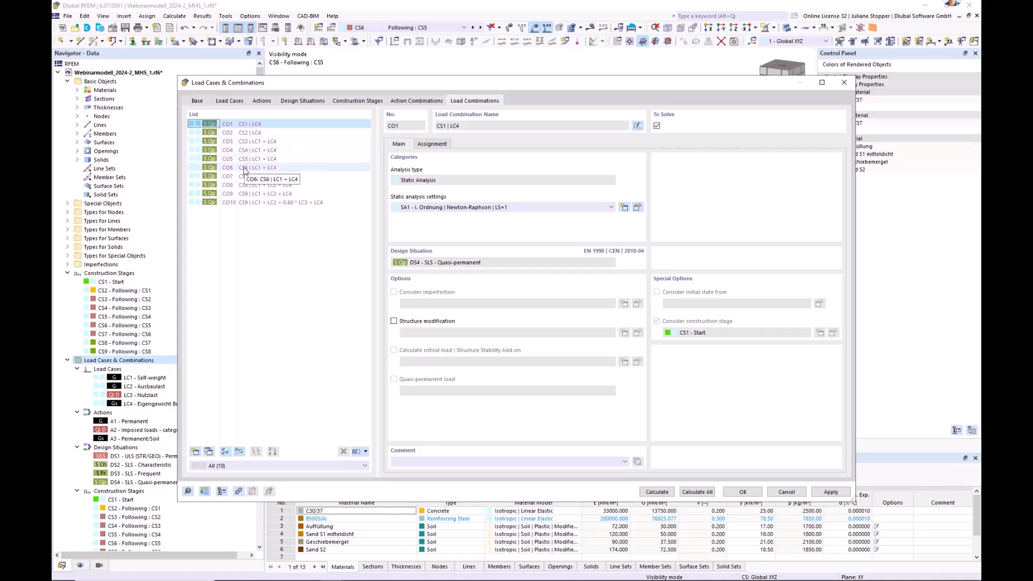
click(417, 100)
click(751, 494)
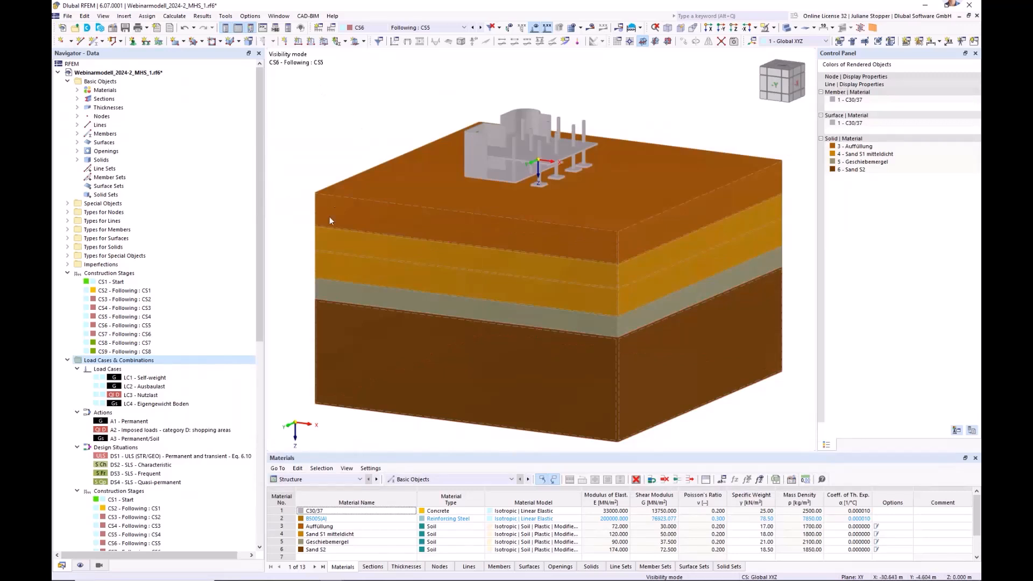
Collapse the construction stages, load cases and combinations, and guide objects in the data navigator.
click(67, 275)
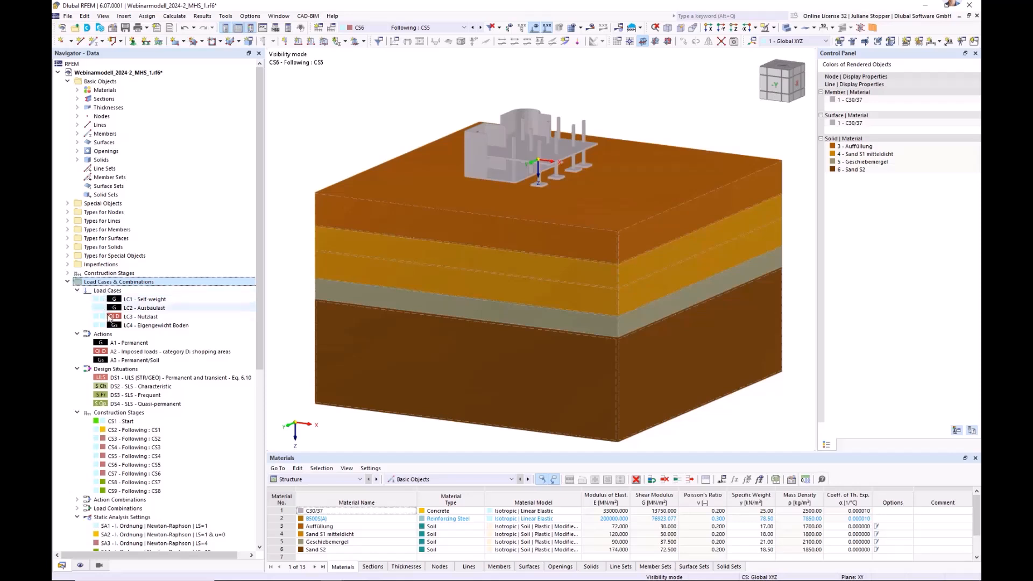
click(67, 282)
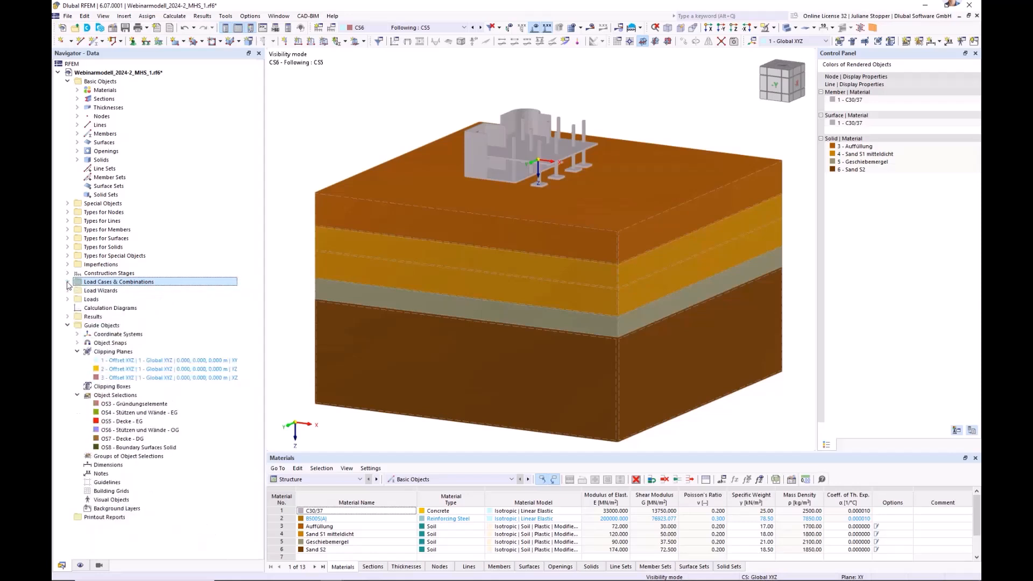
click(67, 326)
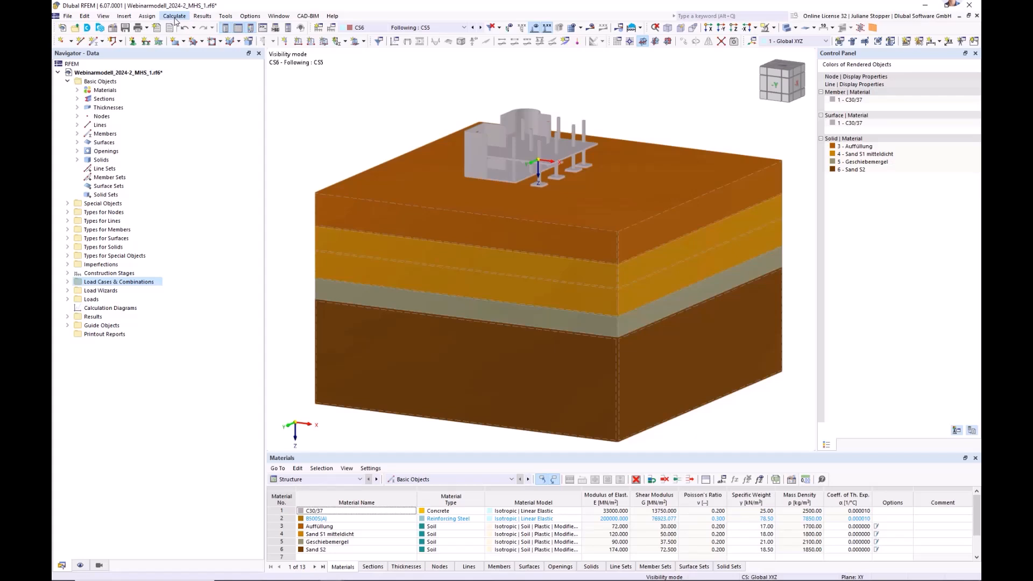
View the load cases, design situations, combinations and construction stages available for calculation without starting the calculation.
click(175, 16)
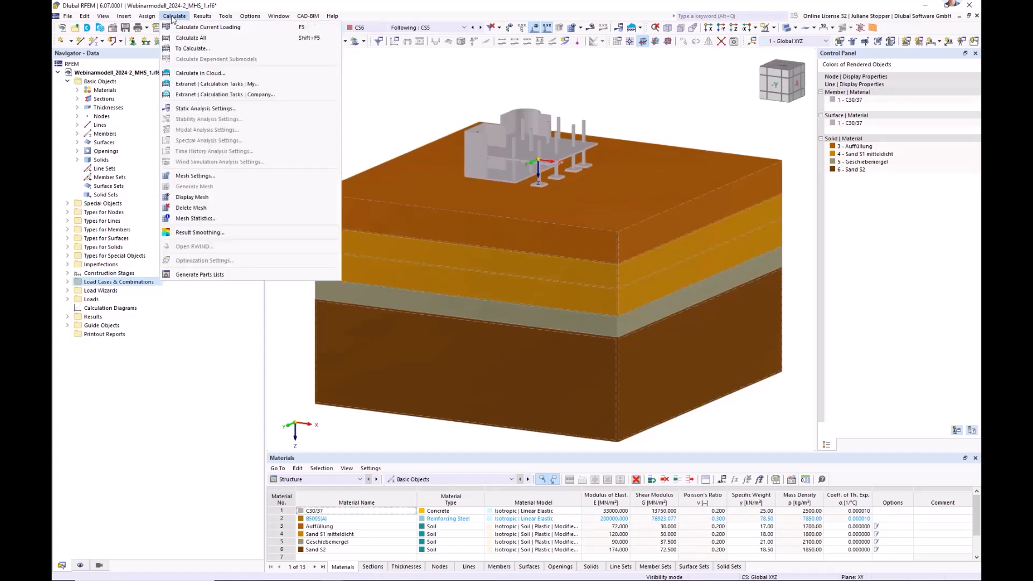
click(188, 49)
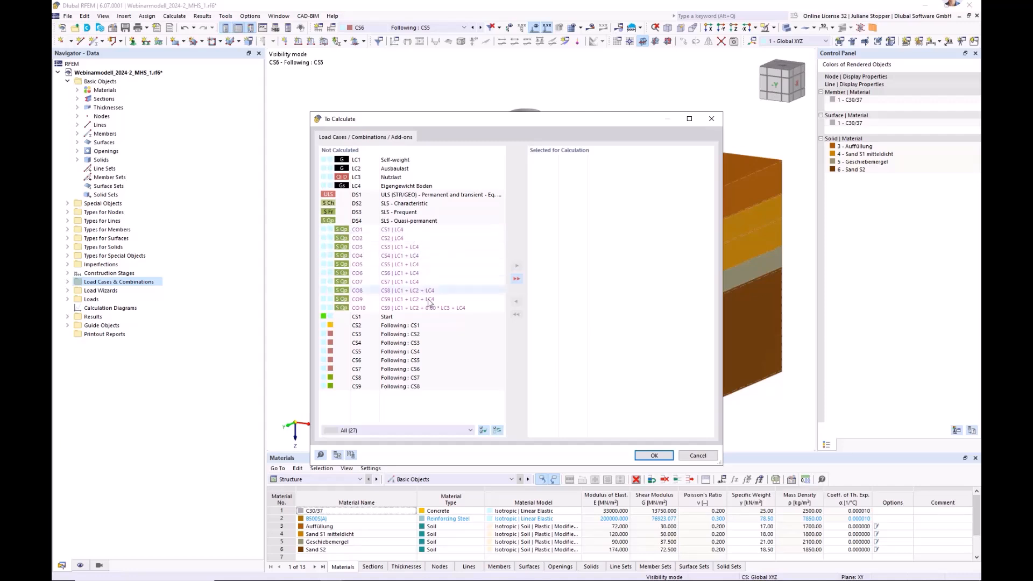
click(697, 456)
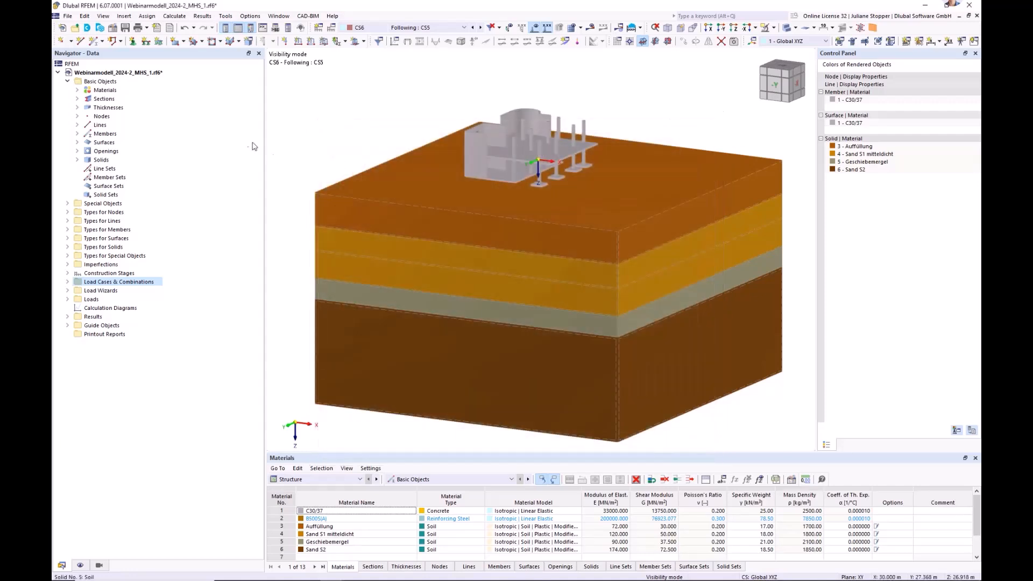
View the virtual machine settings and options for calculating the model in the cloud without submitting it.
click(174, 16)
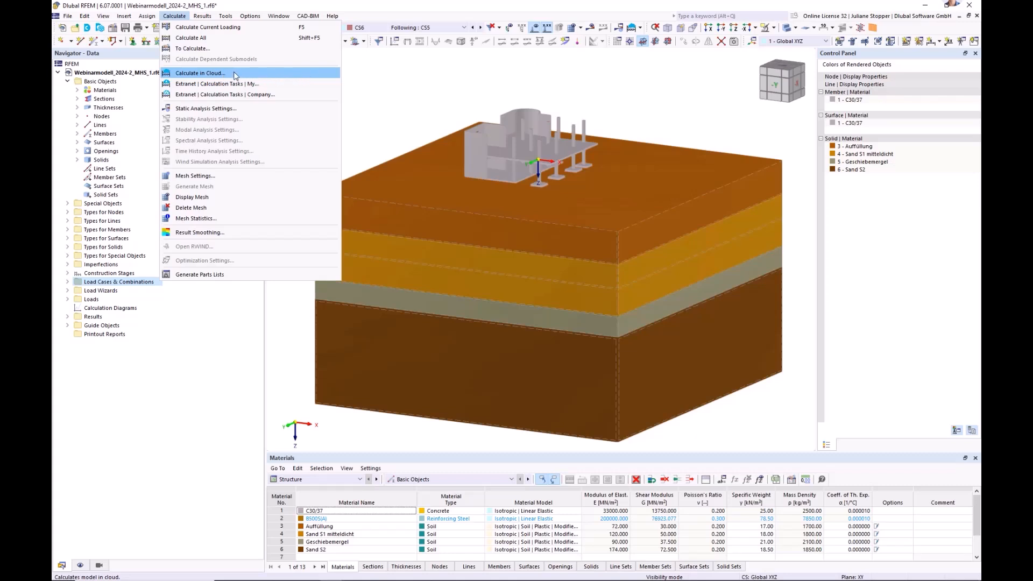
click(203, 73)
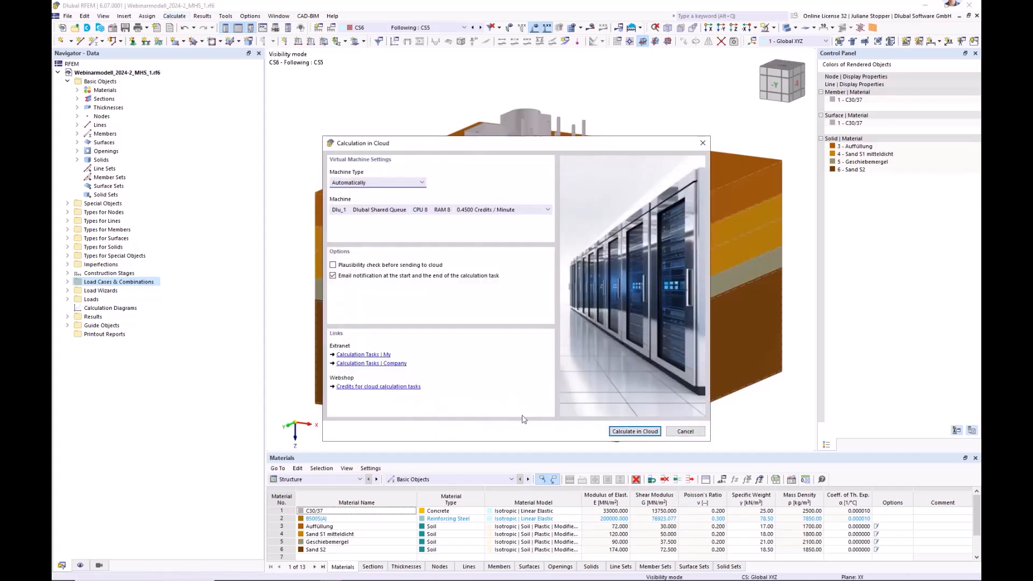
click(685, 432)
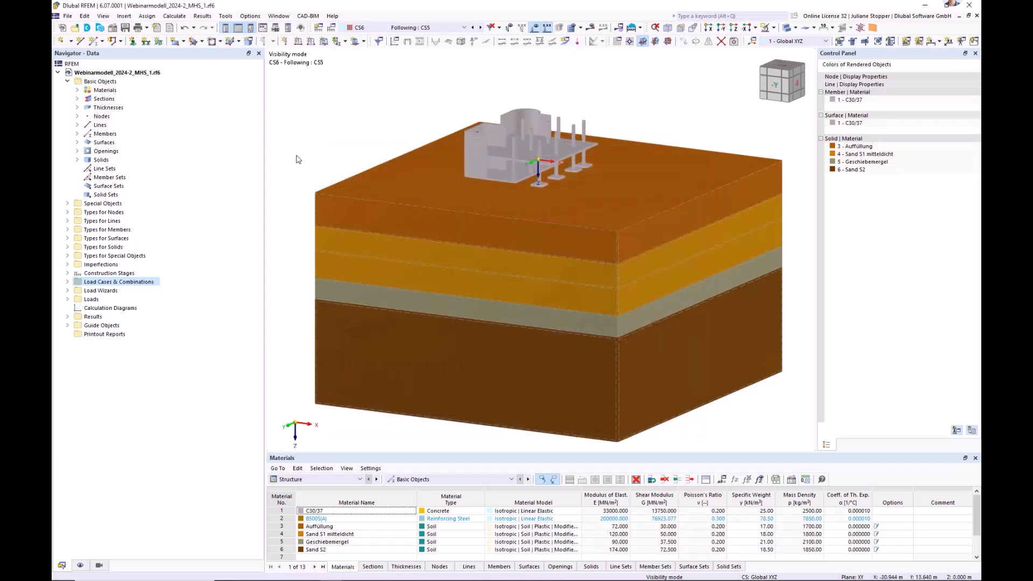
click(180, 18)
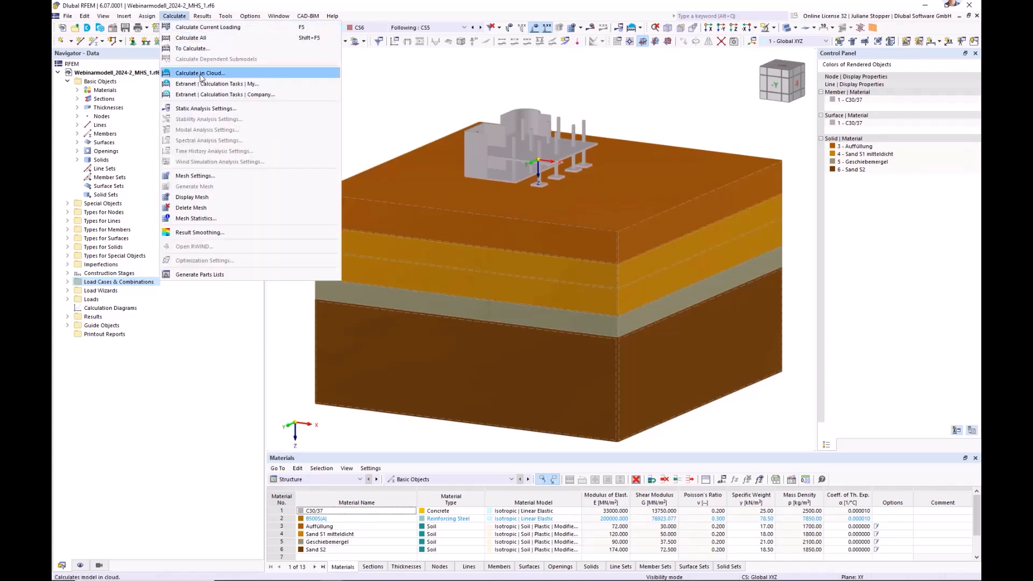
click(375, 111)
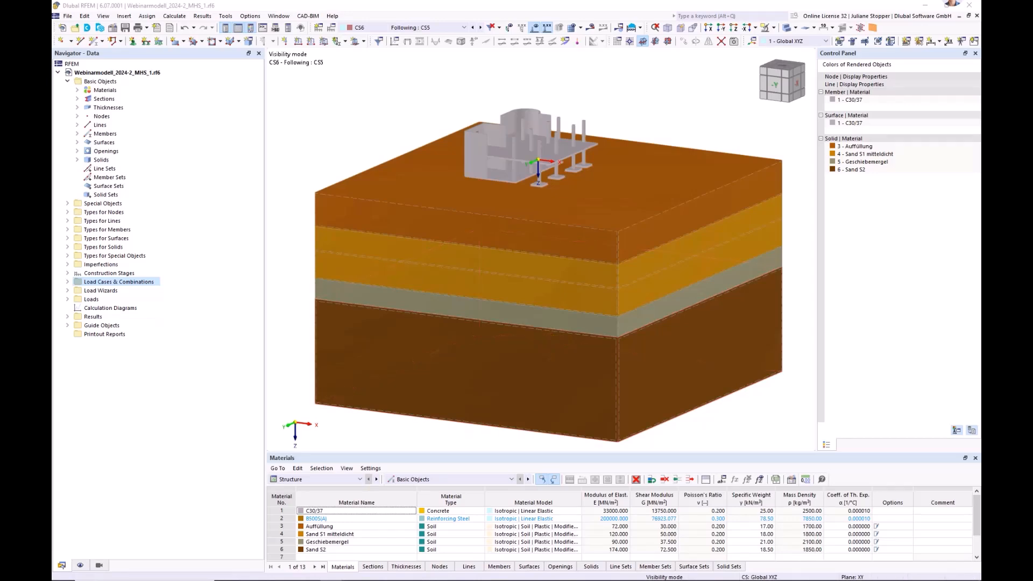
Switch to the finished model Webinarmodell_2024-2_MHS_Fertig.rf6, maximize its window and show the whole model.
drag(52, 141, 287, 158)
drag(485, 133, 540, 139)
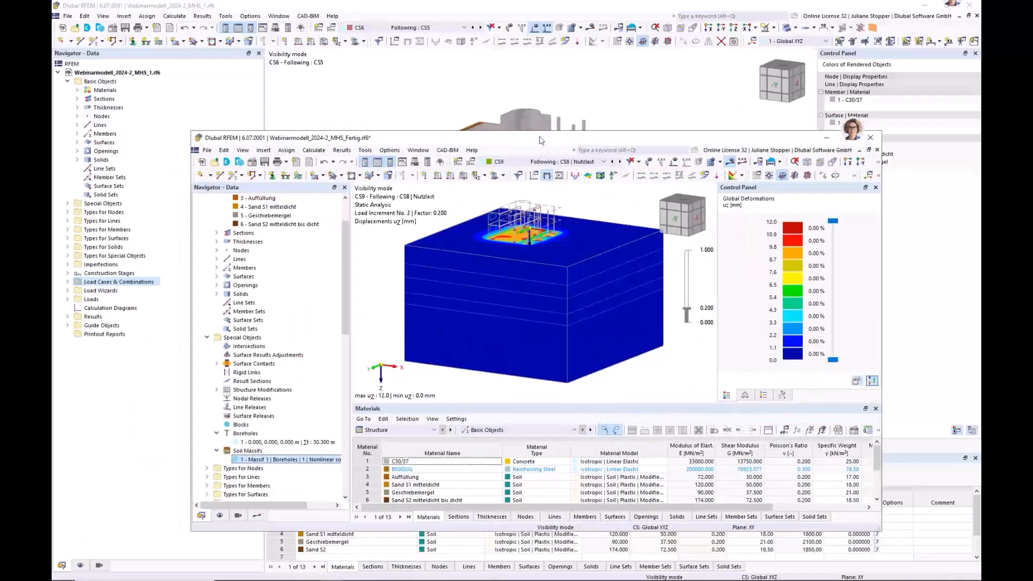
double_click(539, 138)
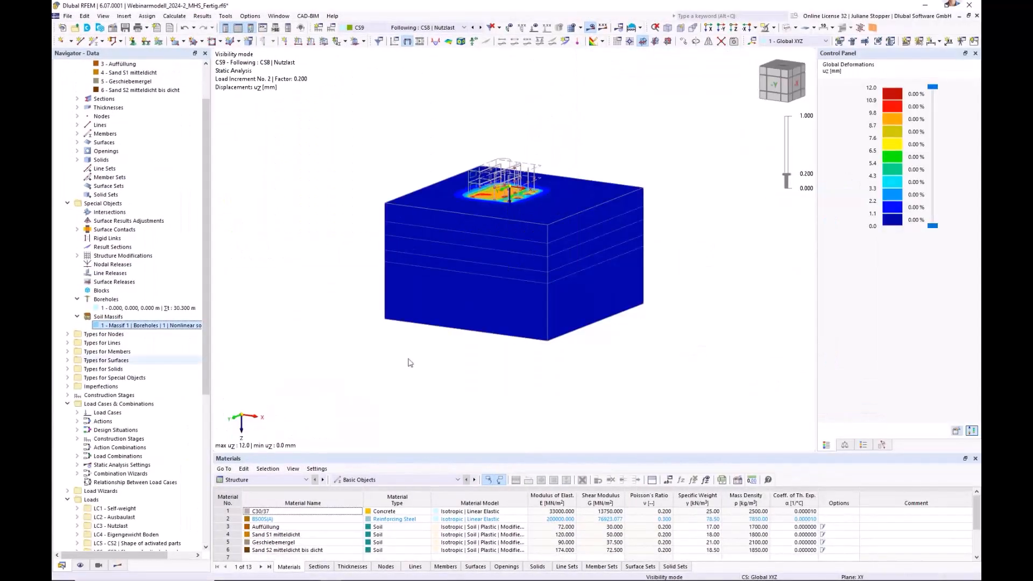
click(656, 30)
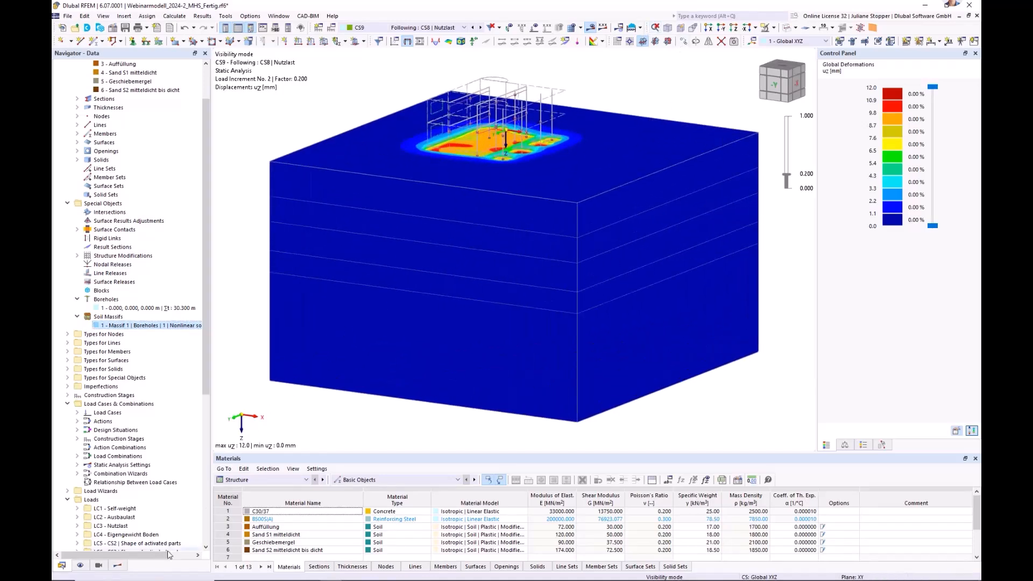
Examine the static analysis settings, initial states and construction stages of load combinations CO20, CO21, CO27, CO28 and CO29 in the finished model.
click(117, 565)
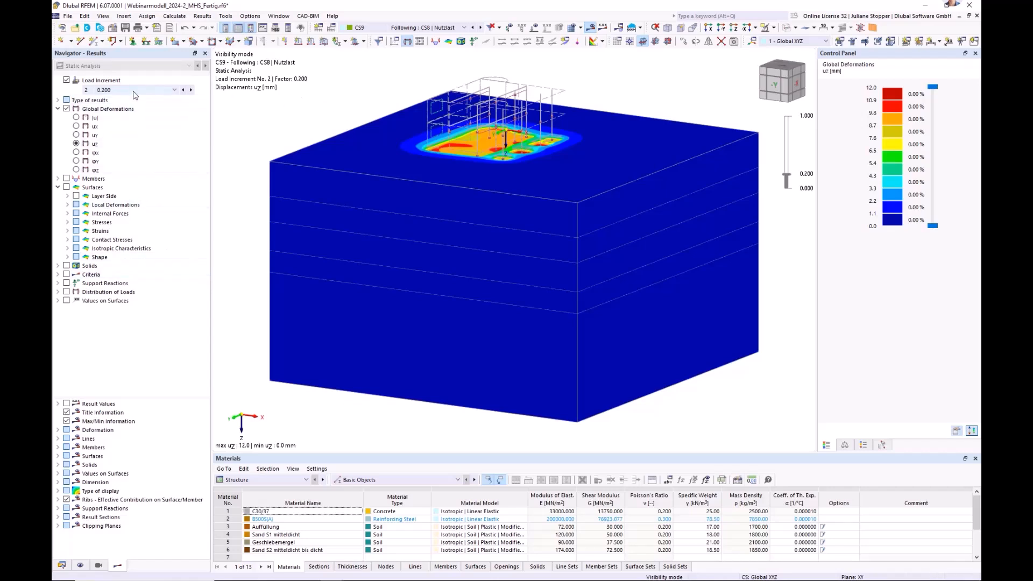
click(62, 568)
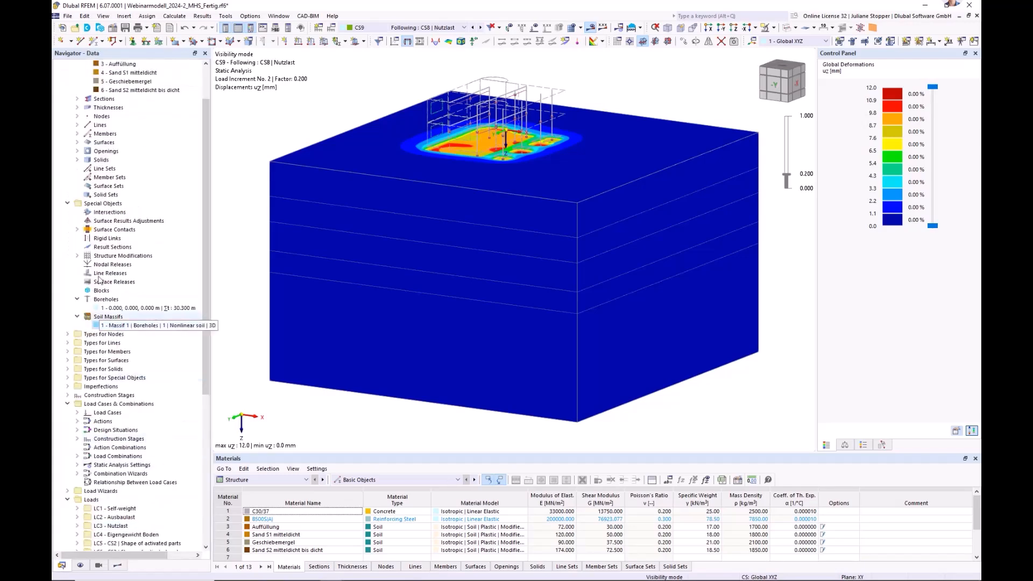
click(67, 204)
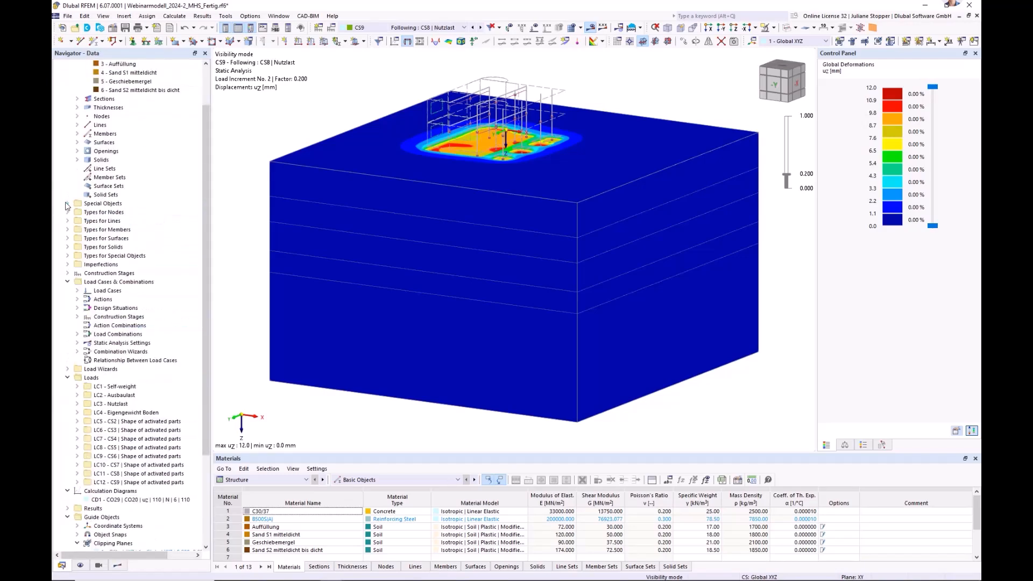
click(77, 334)
click(118, 335)
right_click(119, 337)
click(156, 343)
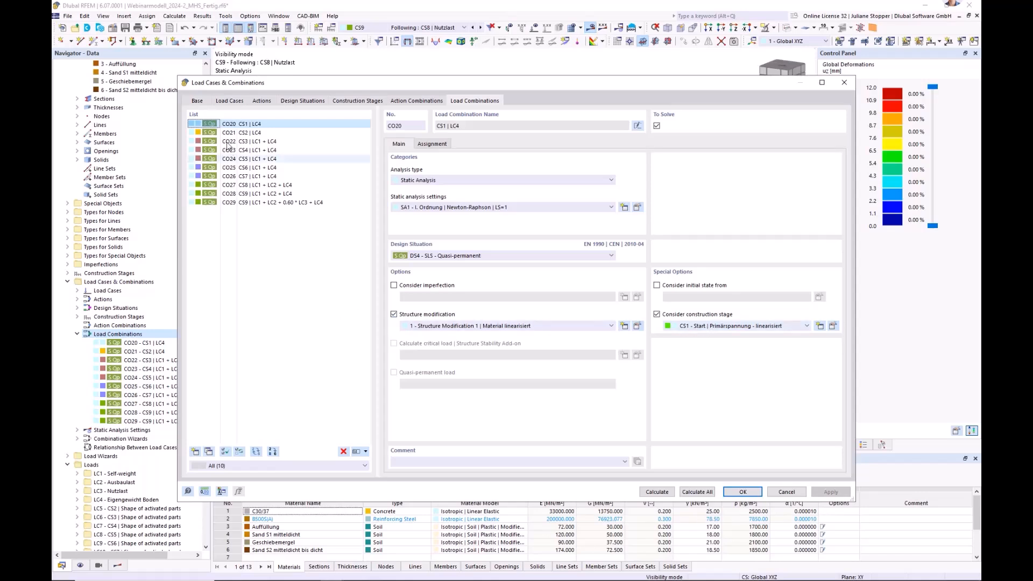
click(251, 133)
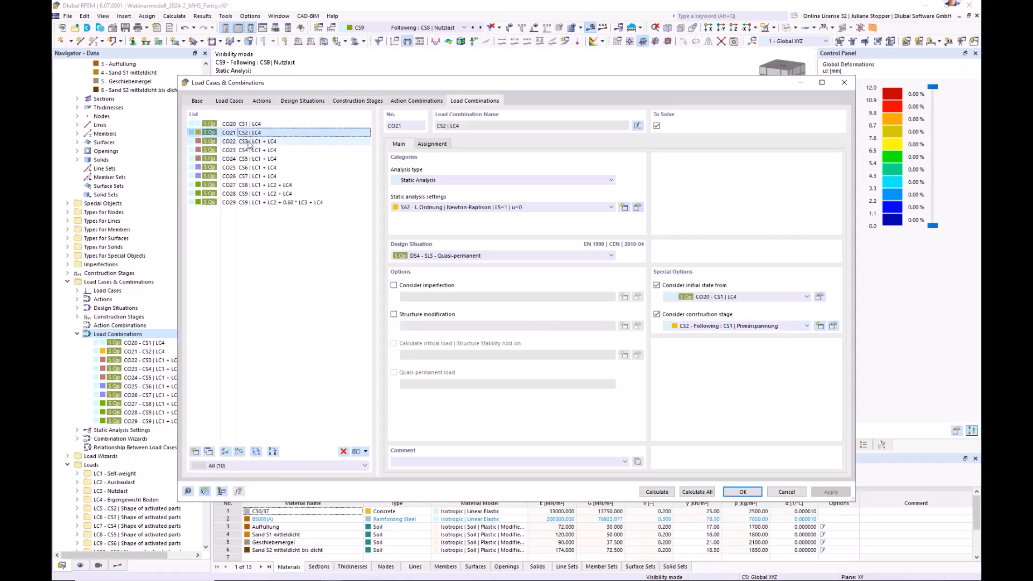
click(249, 193)
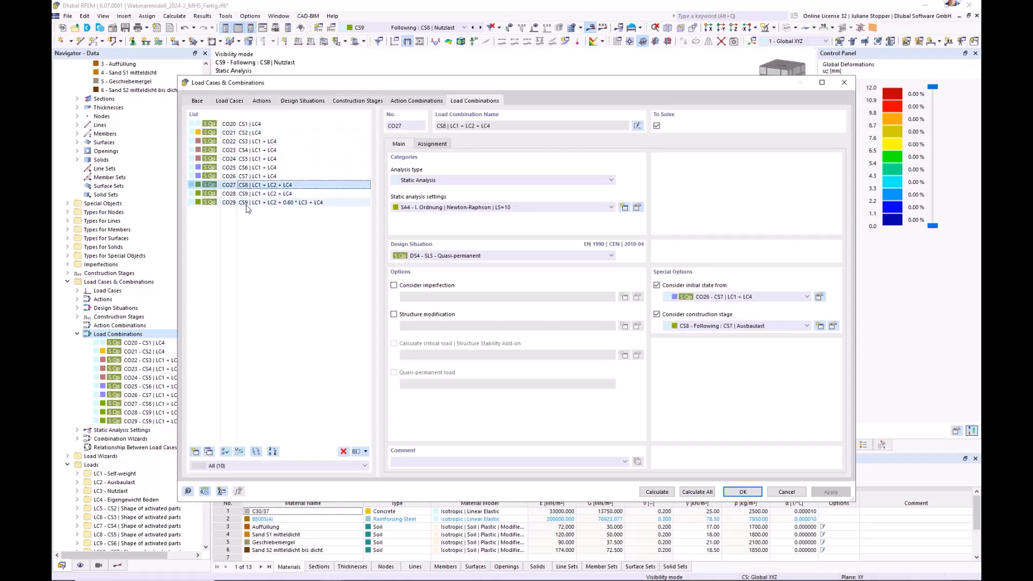
click(248, 203)
click(248, 194)
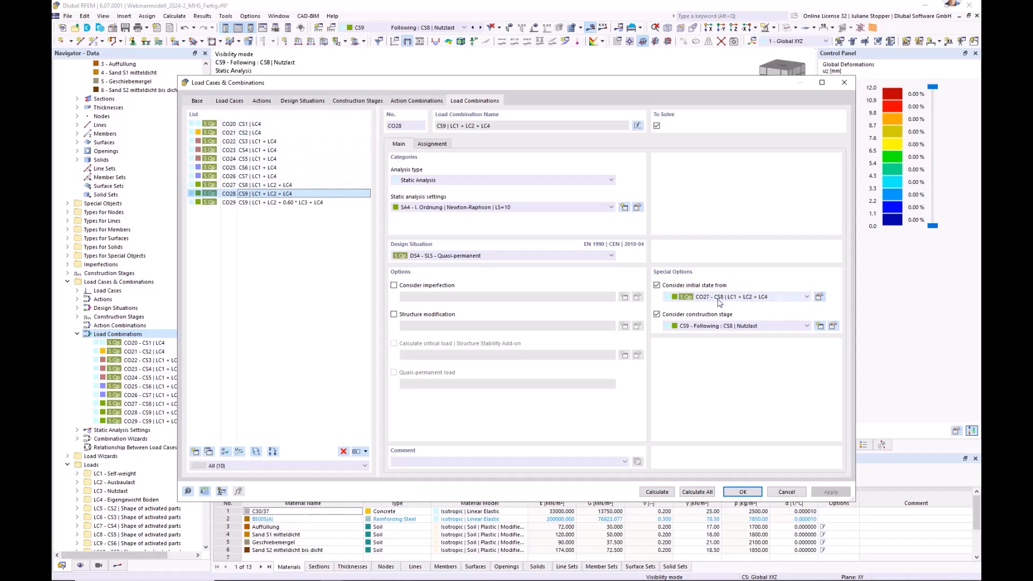
Compare the initial states and construction stages assigned to load combinations CO28 and CO29, and close the load combination settings.
click(283, 258)
click(256, 205)
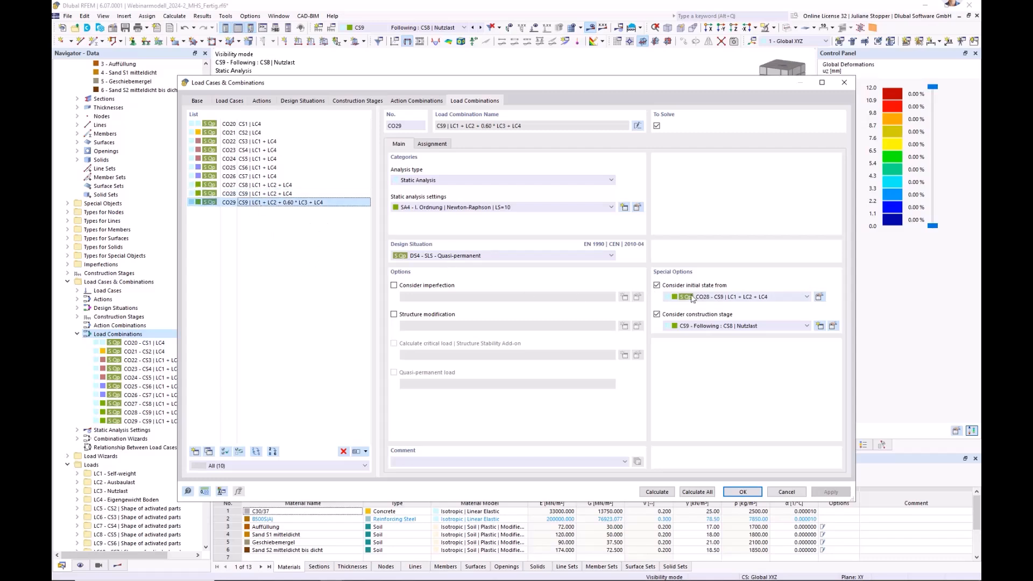
click(252, 194)
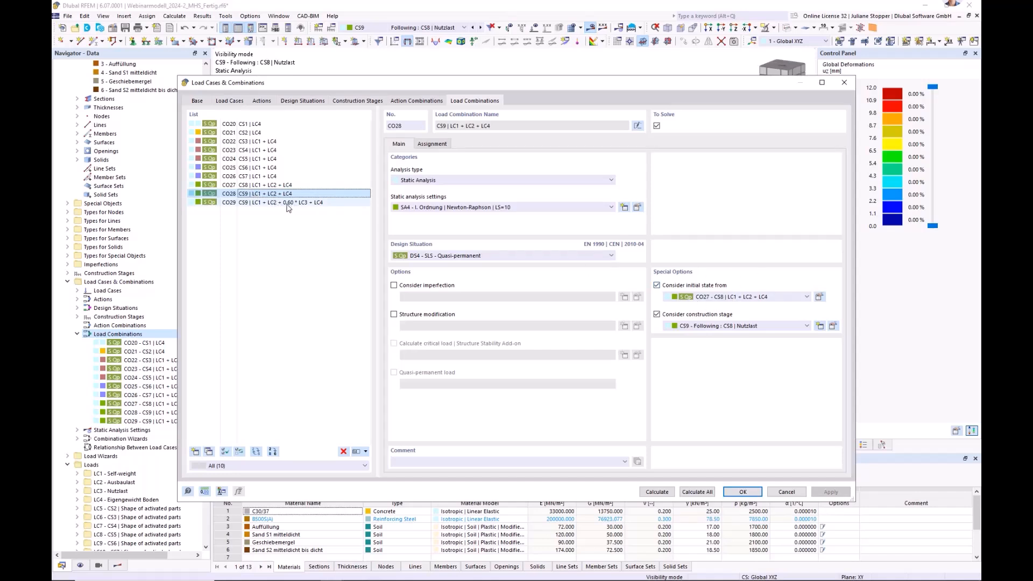
click(312, 204)
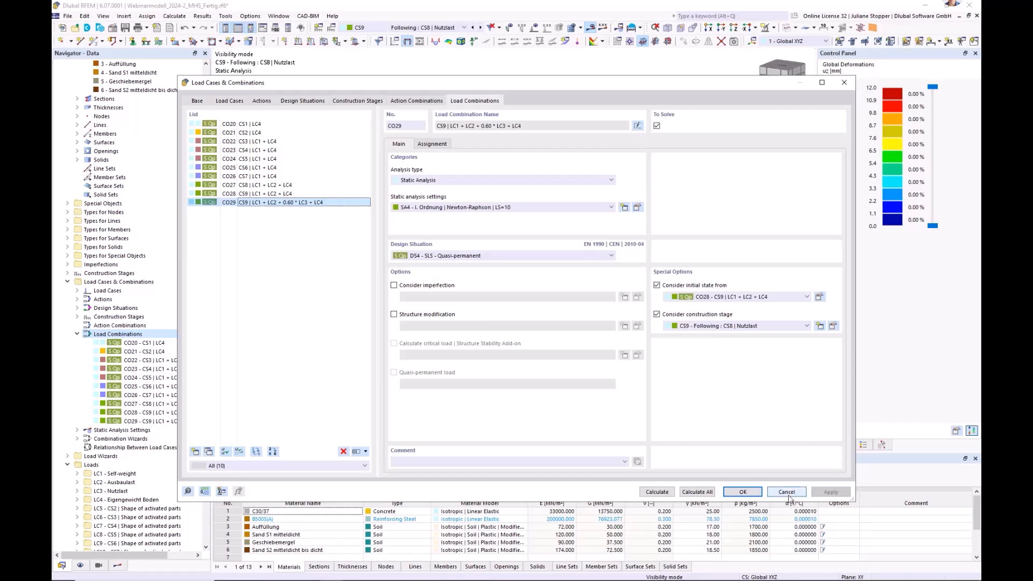
click(743, 492)
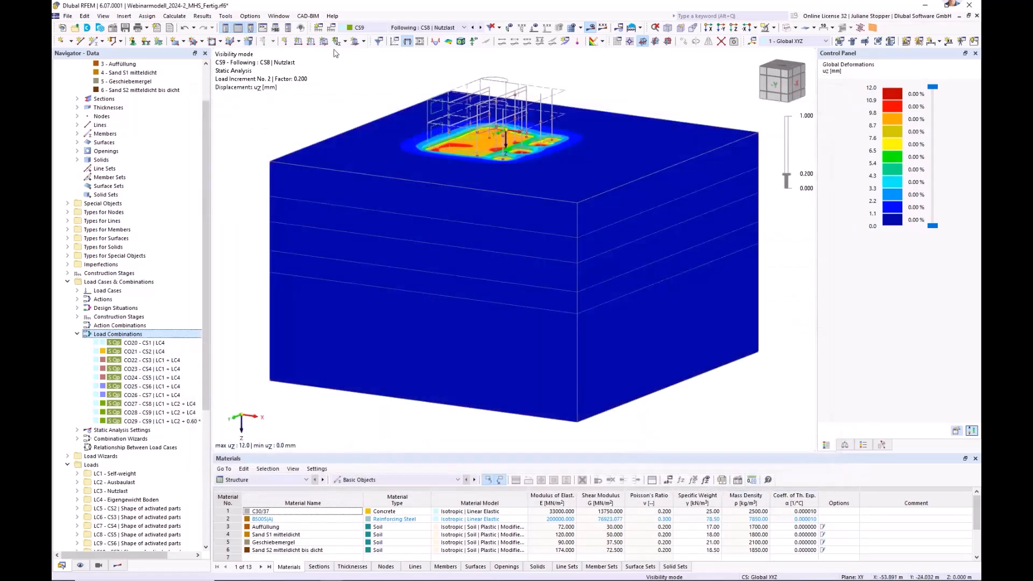
Display the vertical displacements uz of load combination CO29 at load increment 10 with factor 1.000.
click(117, 565)
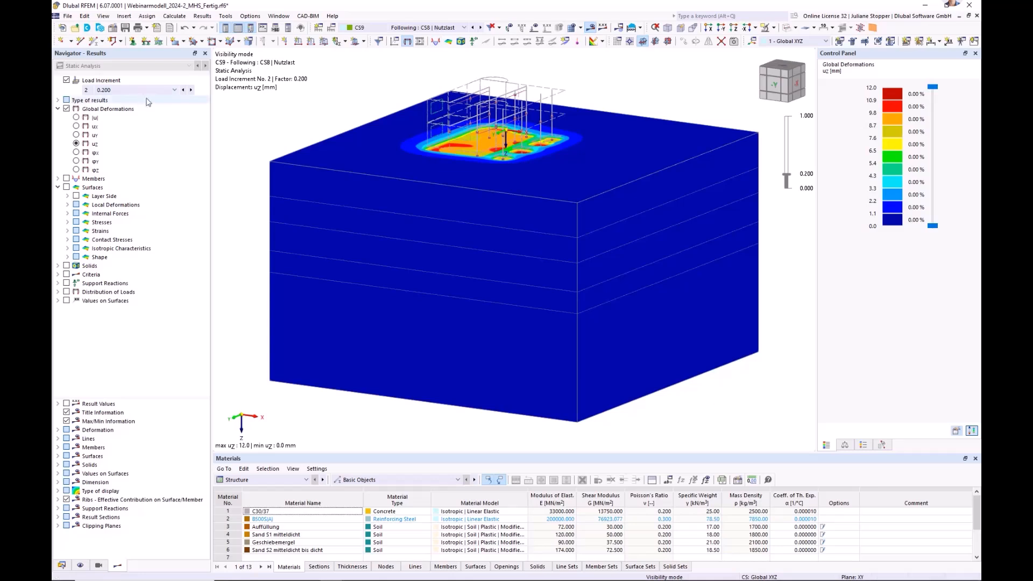
click(370, 30)
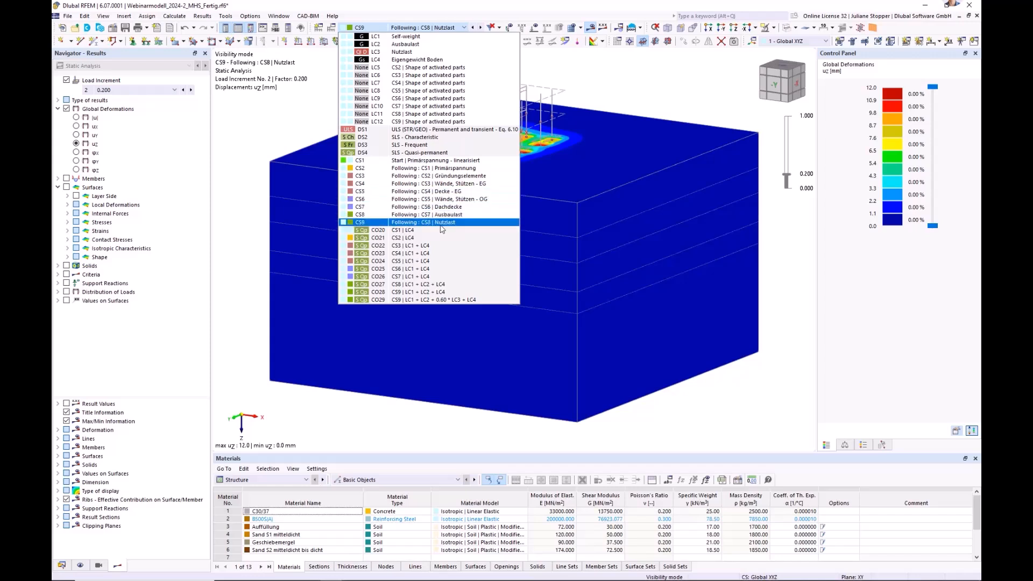
click(376, 299)
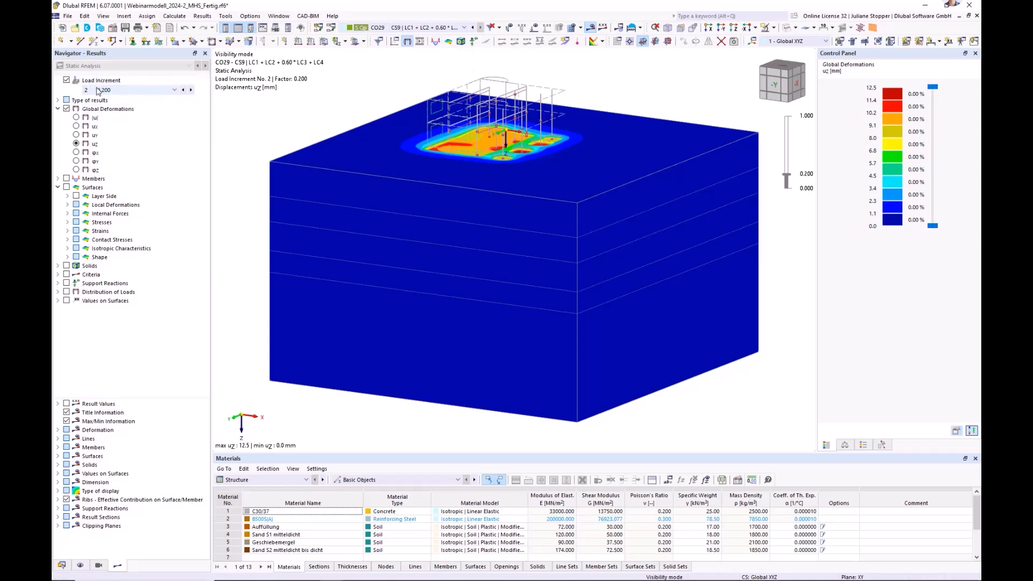
click(129, 90)
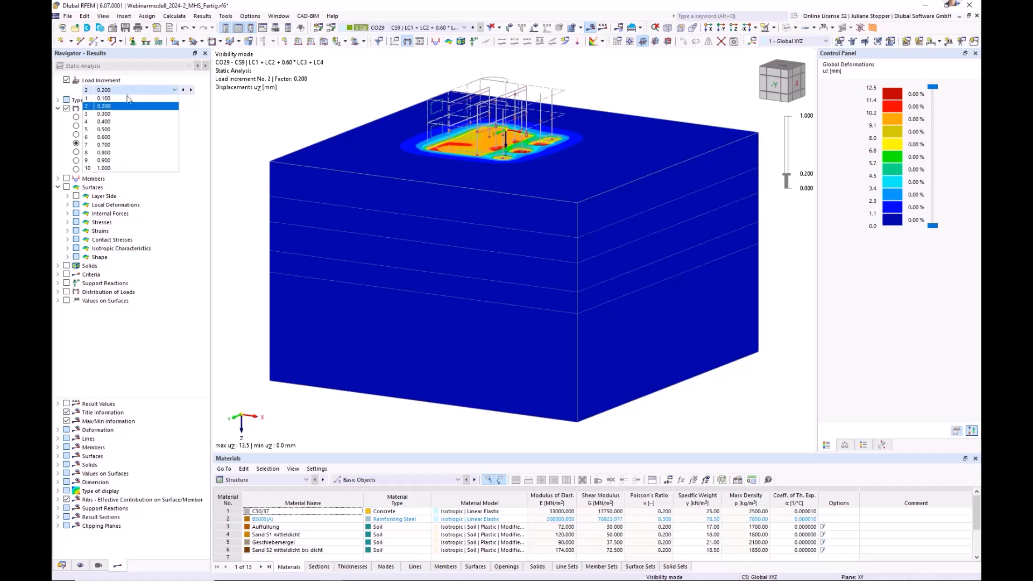
click(106, 169)
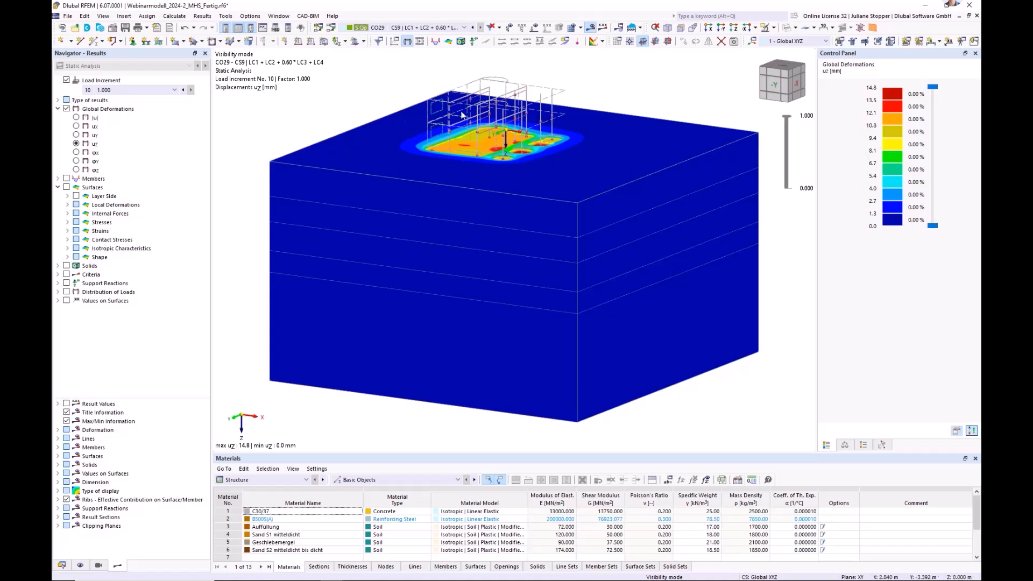
middle_drag(275, 156, 274, 183)
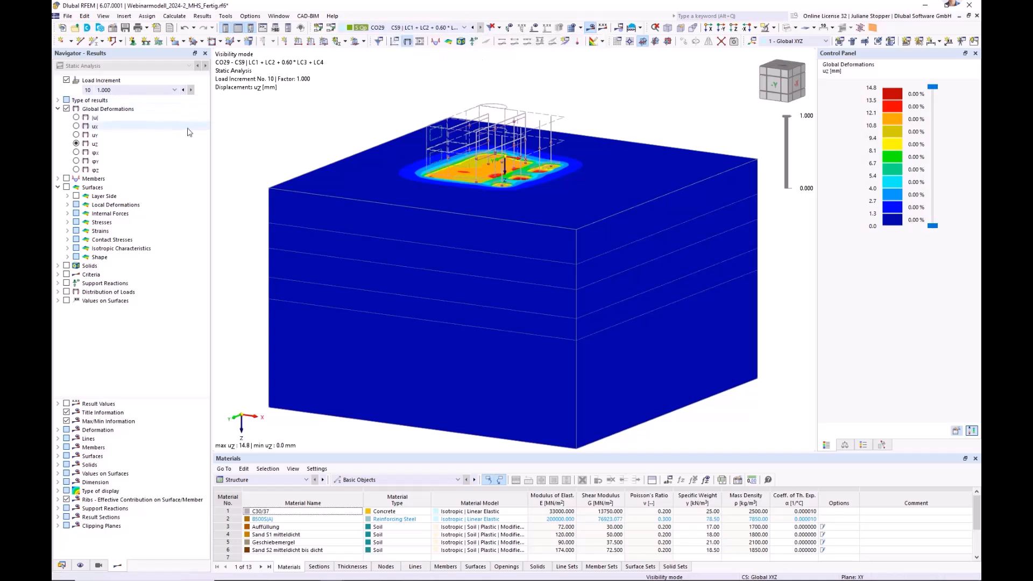
Turn off the load increment display and show the available result types, keeping Final Results selected.
click(67, 80)
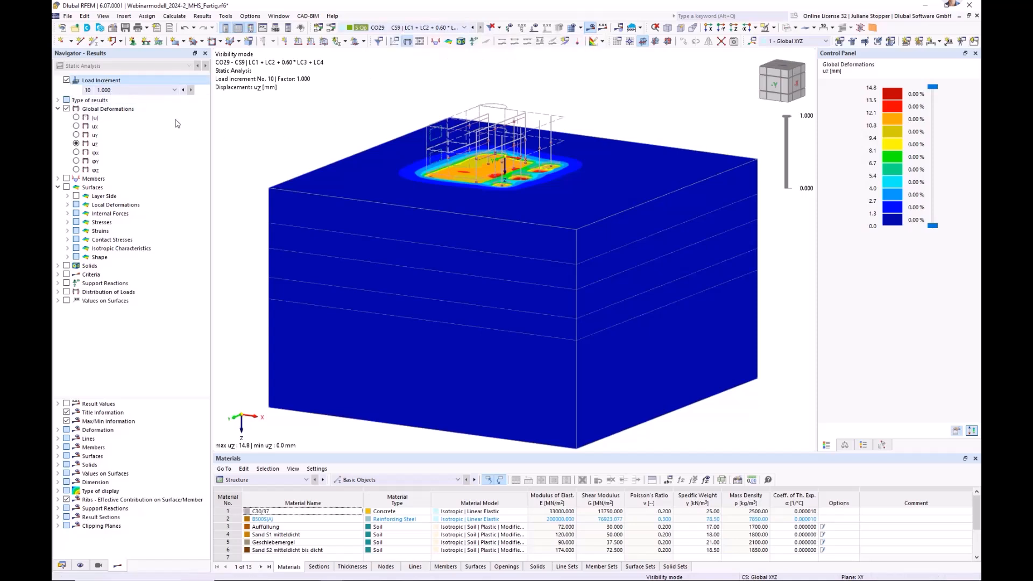
click(67, 80)
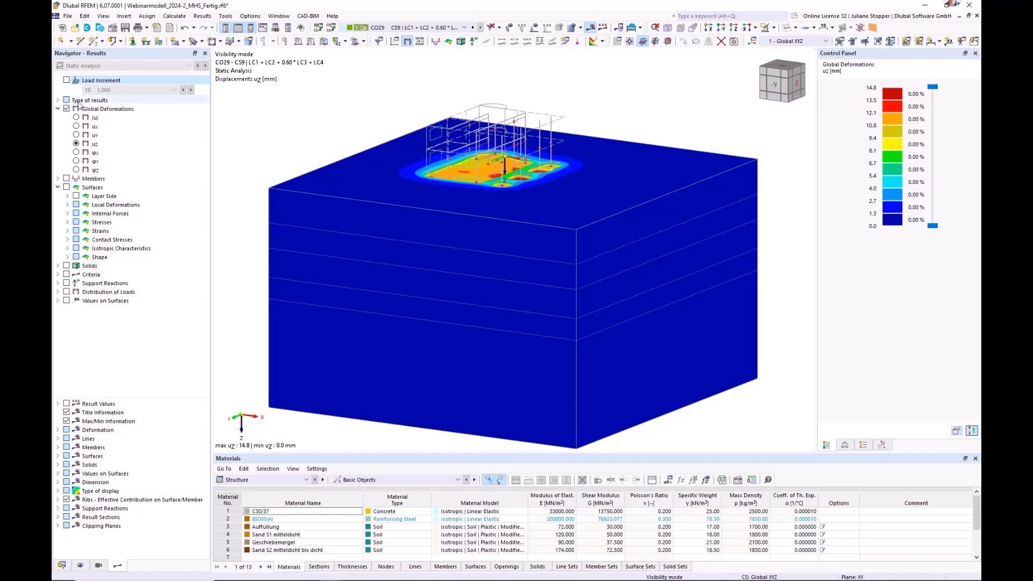
click(58, 100)
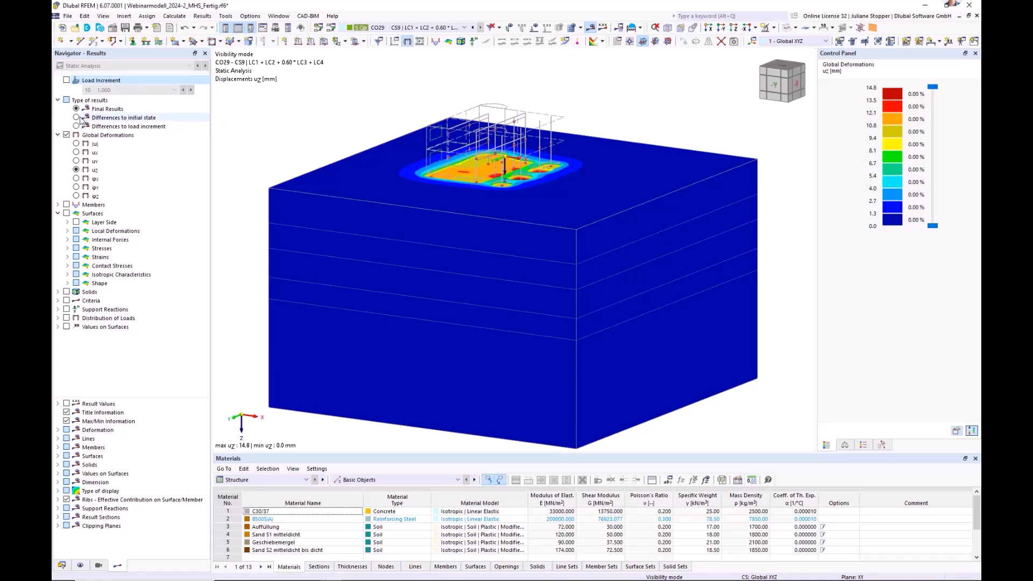
click(464, 29)
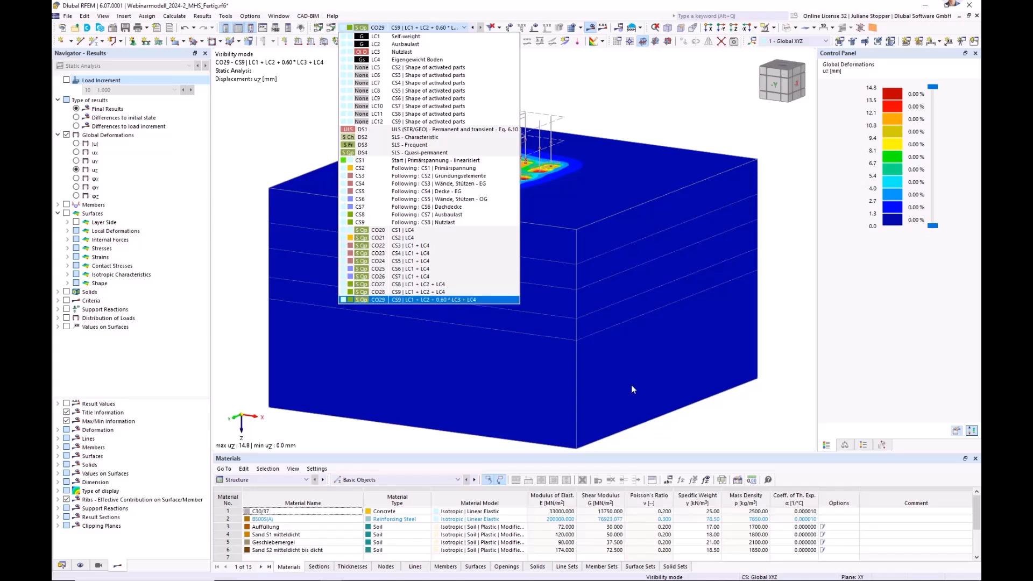
click(150, 121)
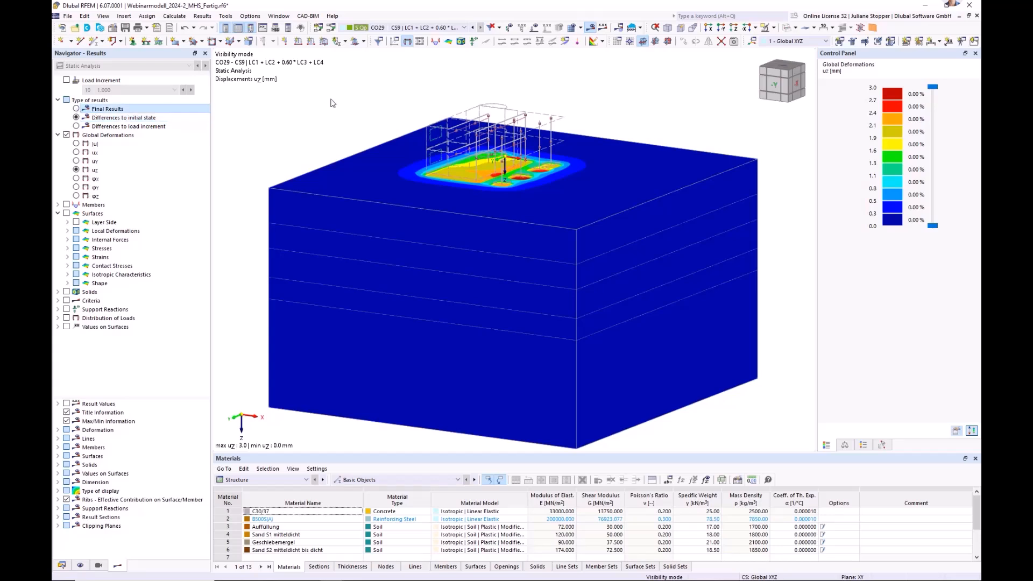
View the vertical displacements uz of the soil block for load combinations CO20 and CO21.
click(414, 28)
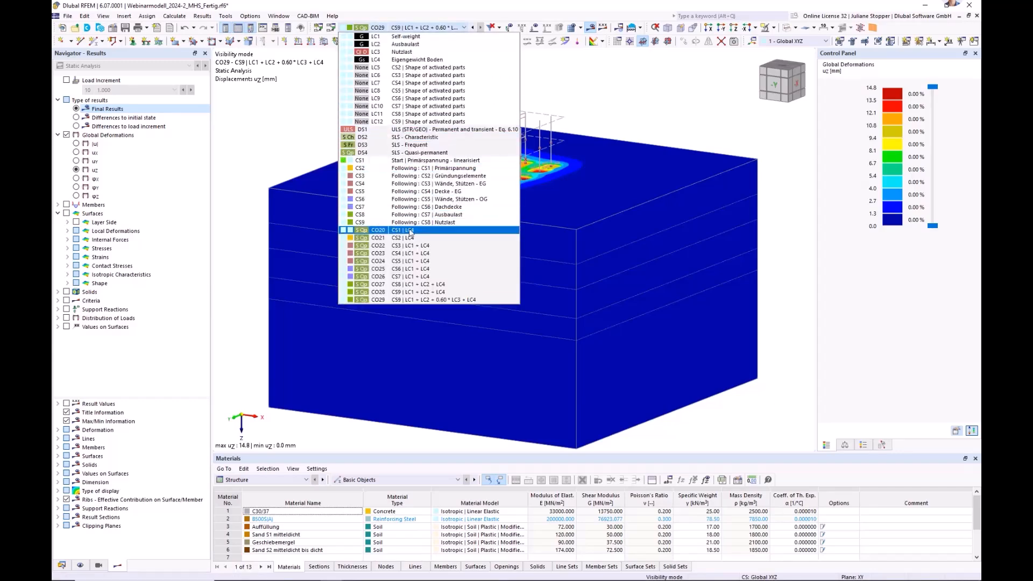
click(282, 137)
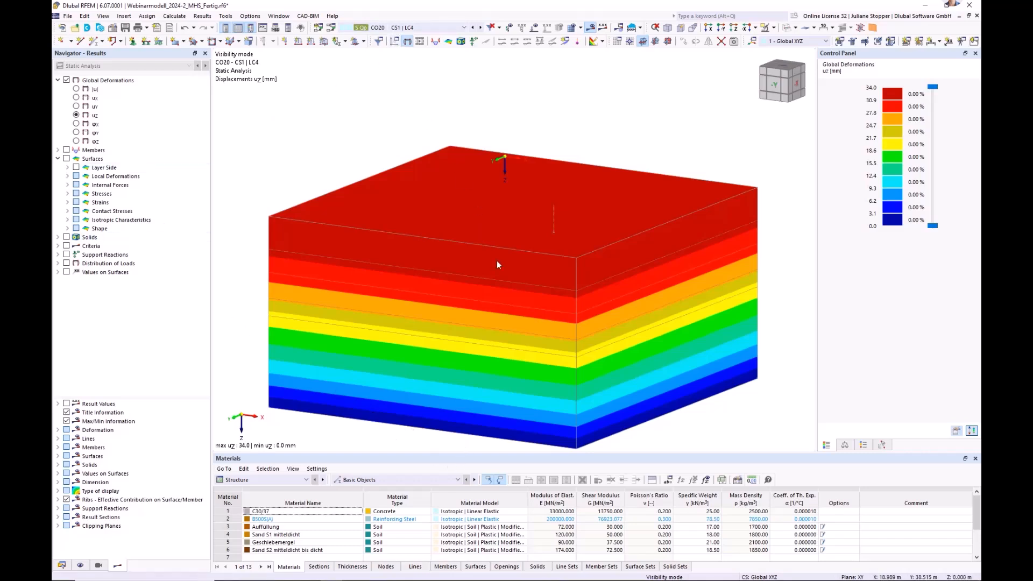
middle_drag(560, 353, 563, 314)
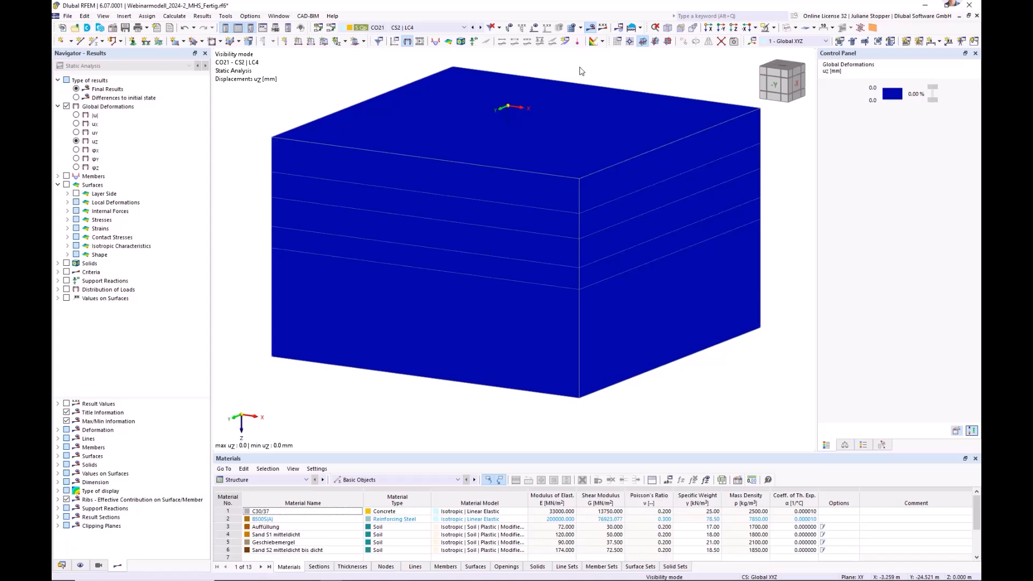
middle_drag(600, 65, 583, 85)
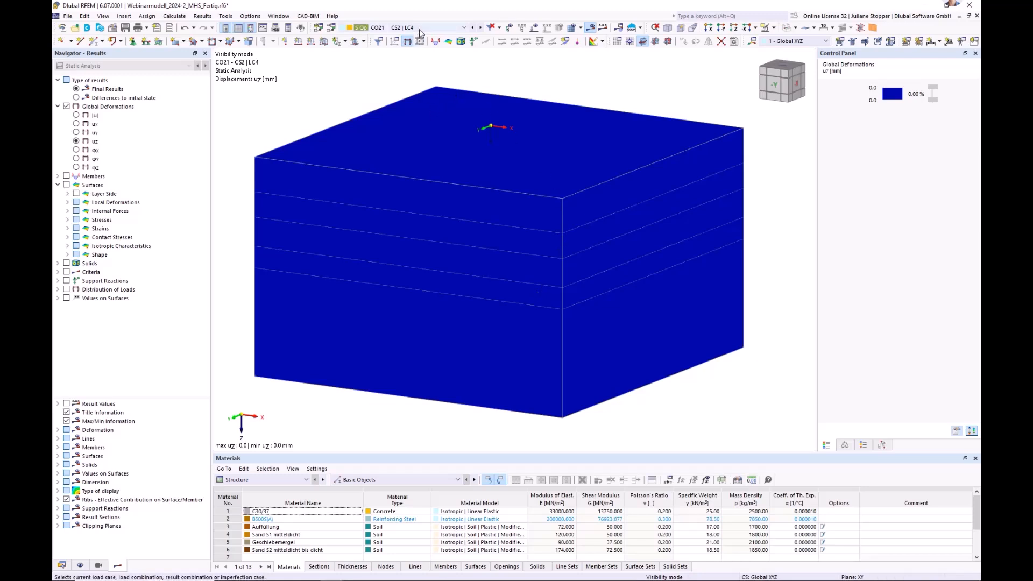
Step through the vertical displacements uz of load combinations CO22 to CO25 and examine the settlement area under the building.
click(480, 27)
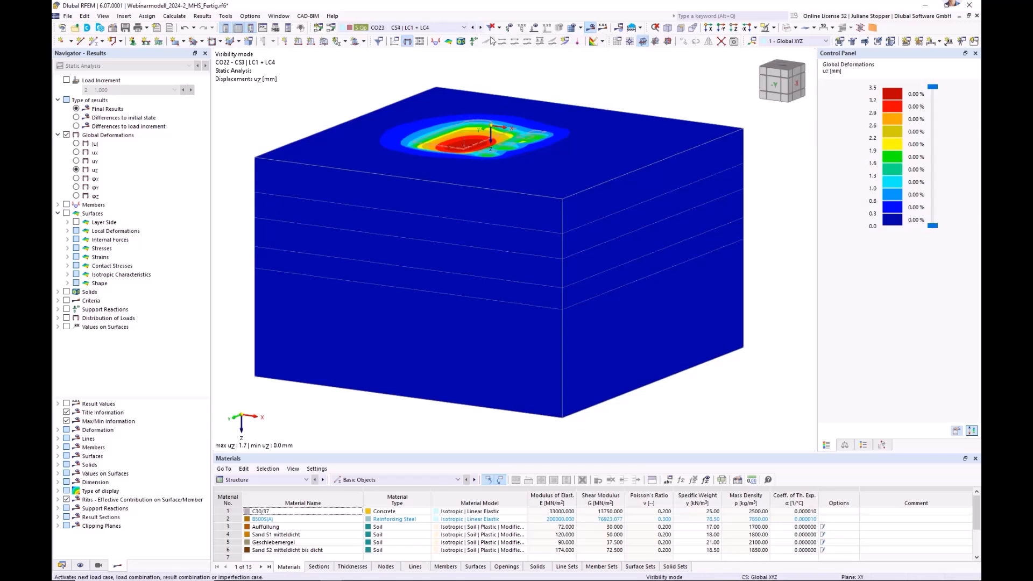
click(480, 28)
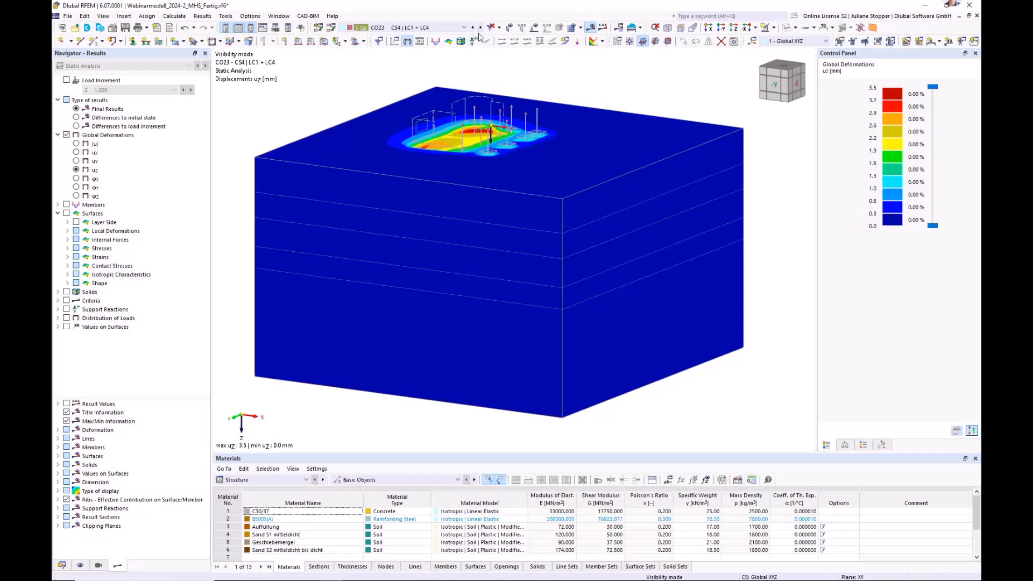
middle_drag(501, 105, 492, 160)
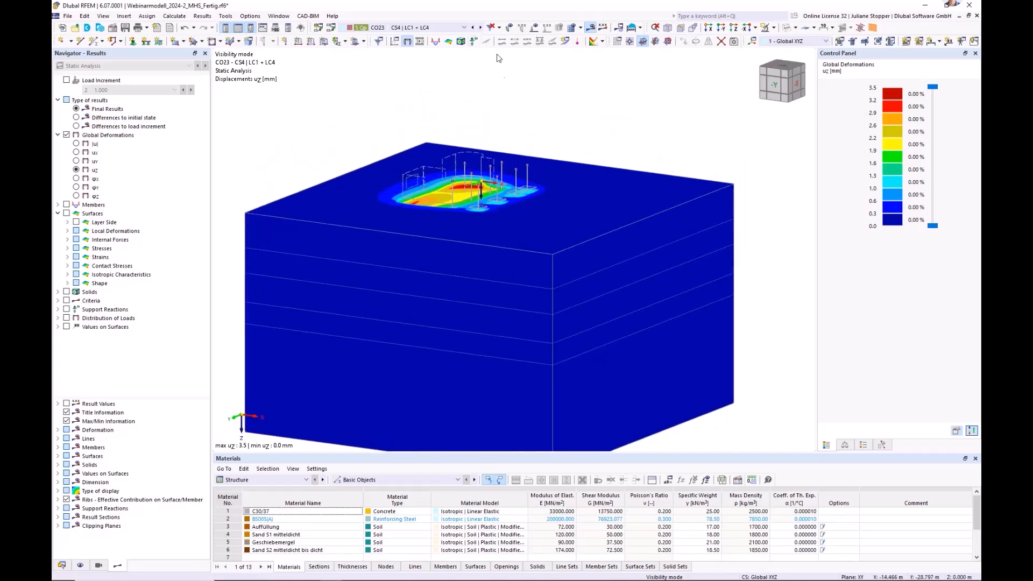
click(482, 28)
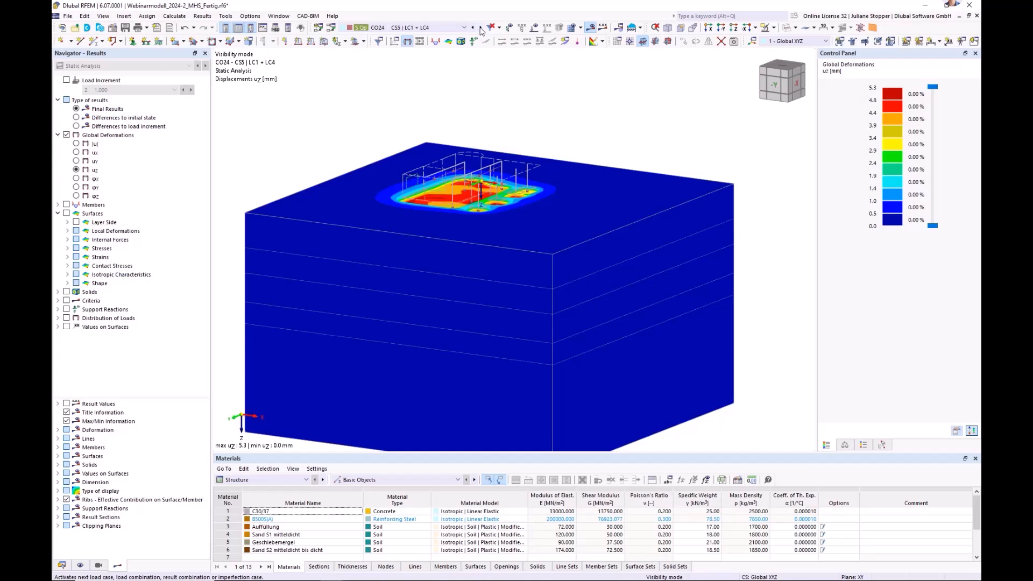
click(482, 28)
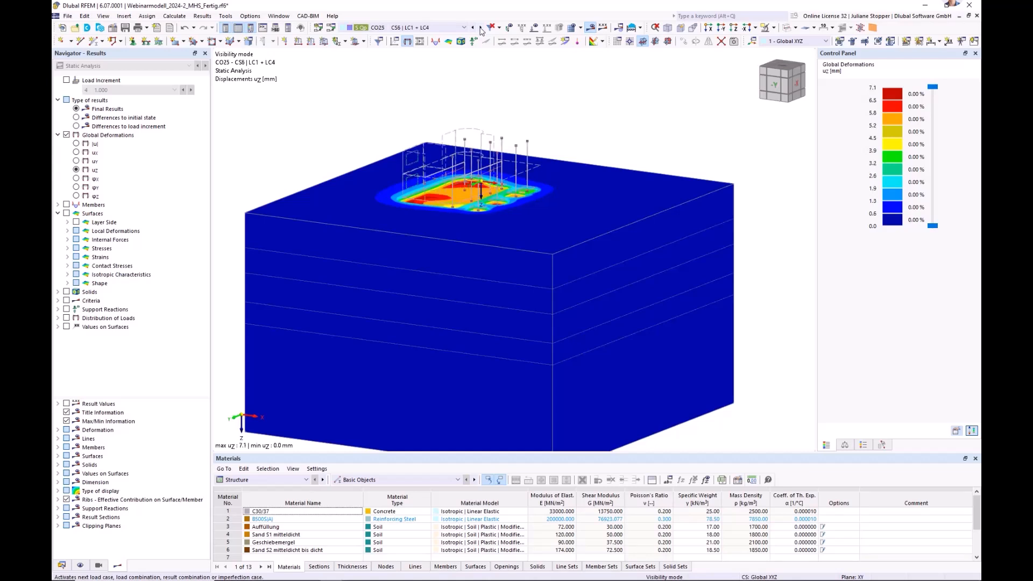
ctrl+middle_drag(464, 228, 425, 248)
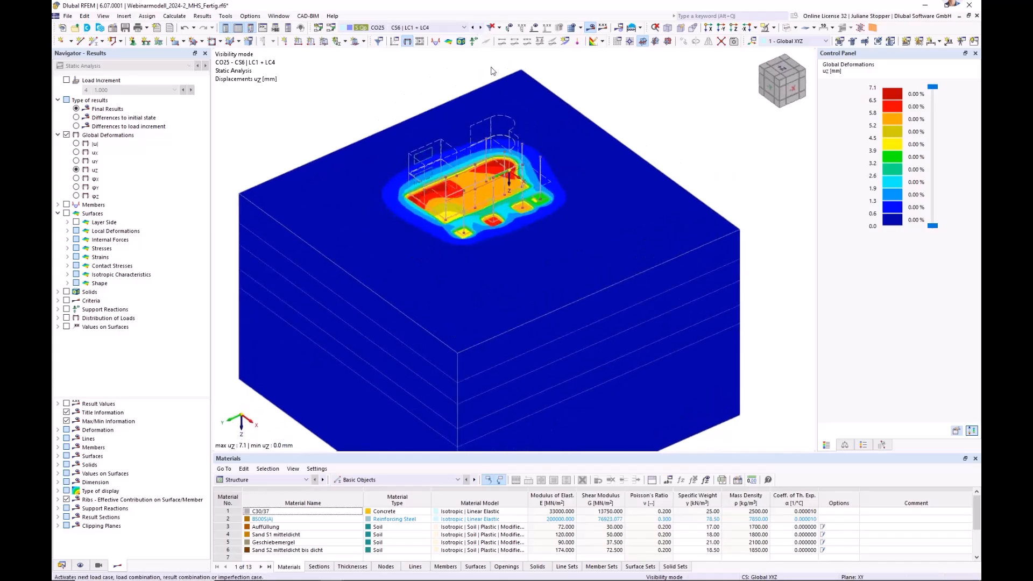
Display the final uz displacements of load combination CO29 with the building rendered as a solid model.
scroll(436, 31, down, 1)
click(436, 28)
click(440, 300)
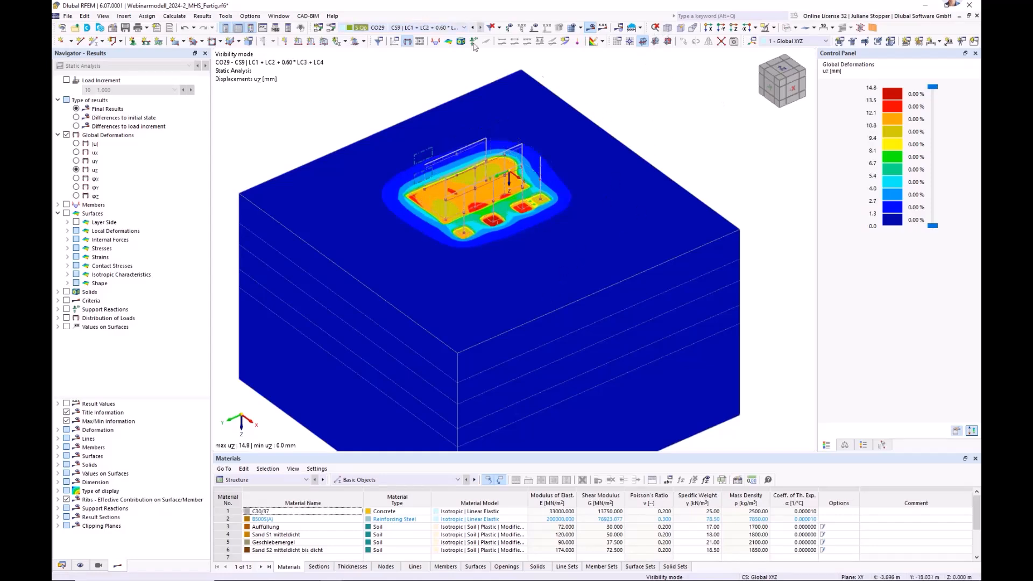
click(421, 28)
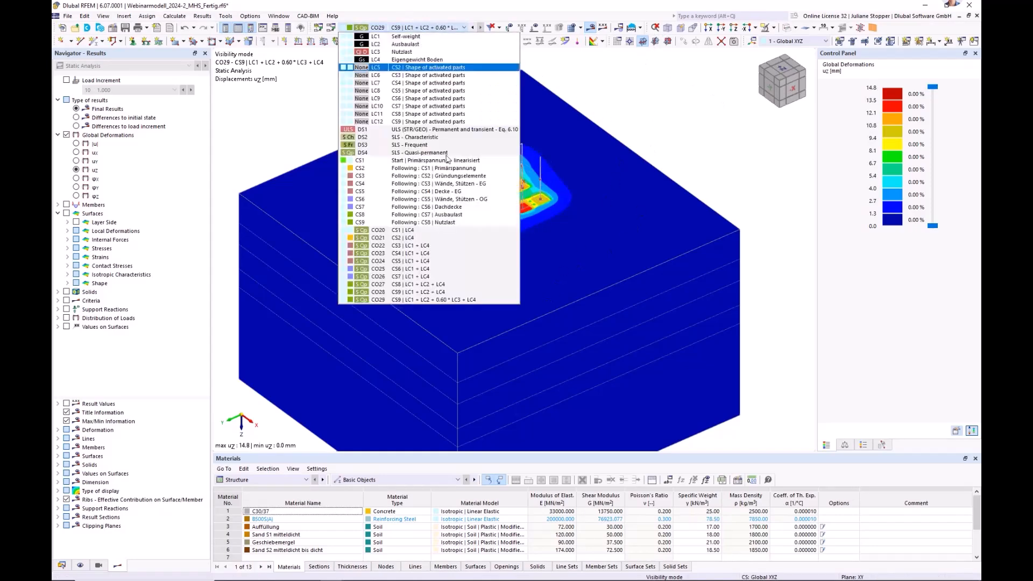
click(430, 300)
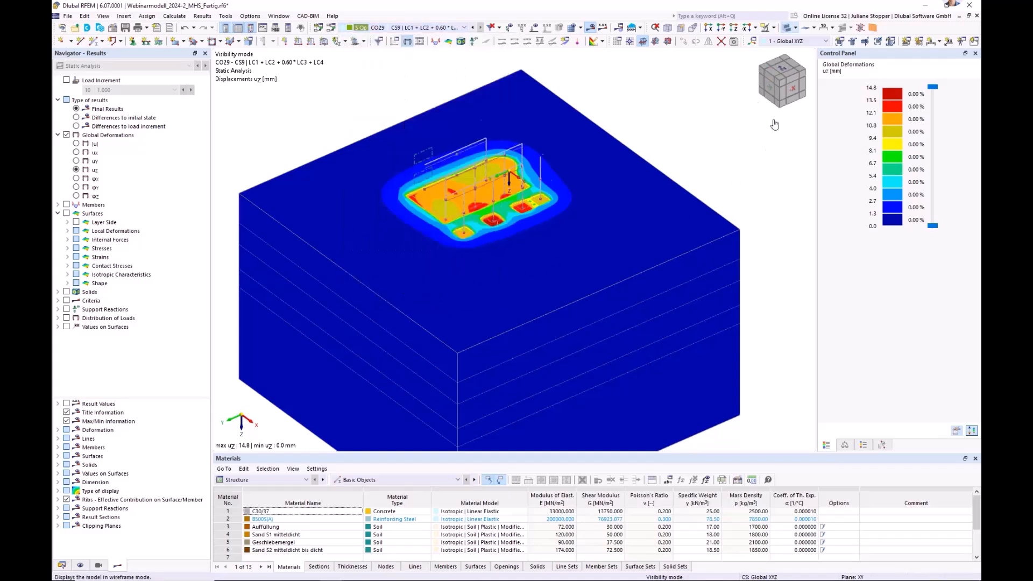
ctrl+middle_drag(579, 299, 619, 241)
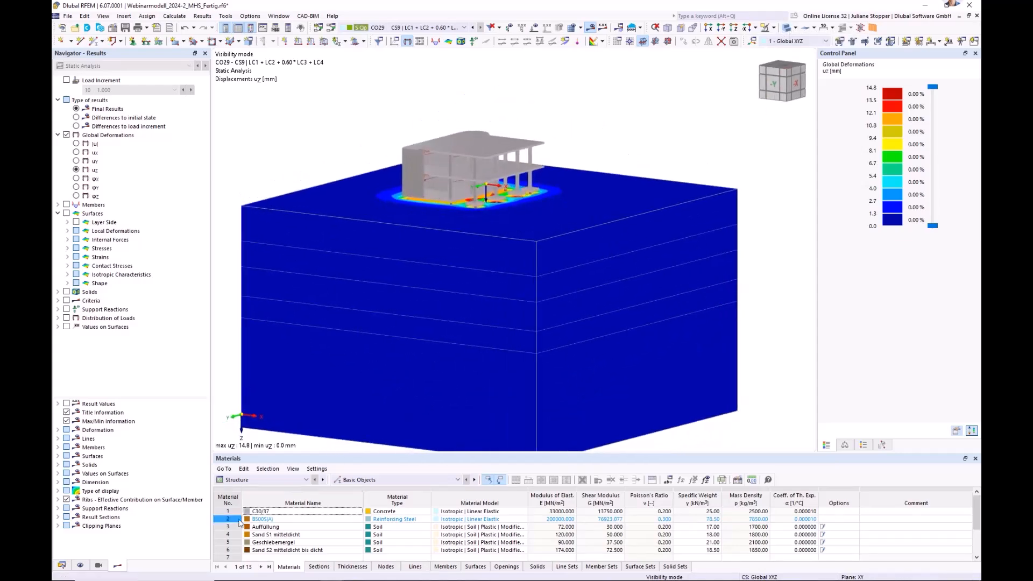
Start a new Offset XYZ clipping plane, show the model's nodes and pick the footing node at 7.500, 8.500, -0.300 m as its origin.
click(62, 565)
scroll(91, 437, down, 2)
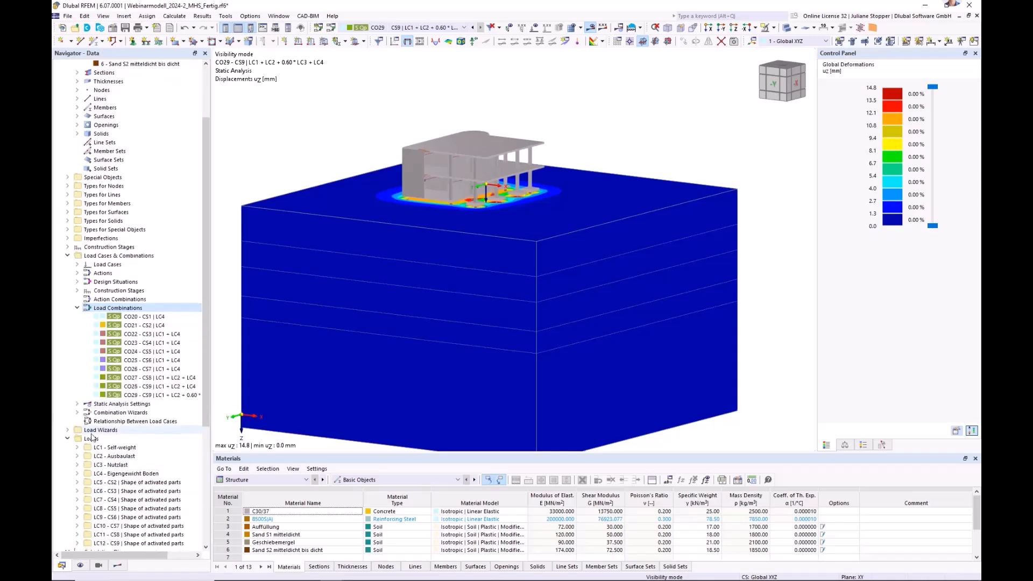
scroll(93, 437, down, 7)
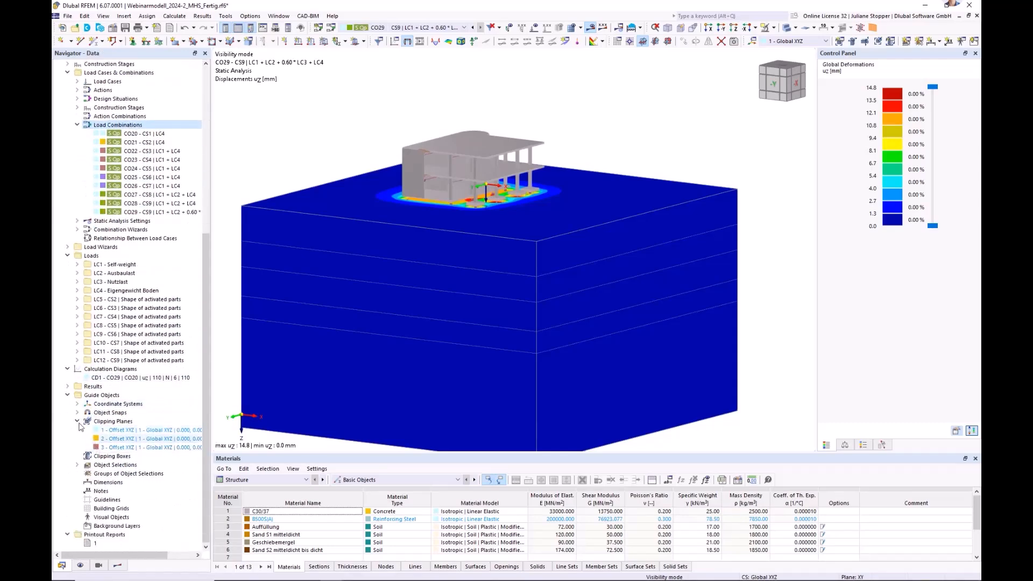
click(77, 421)
click(77, 448)
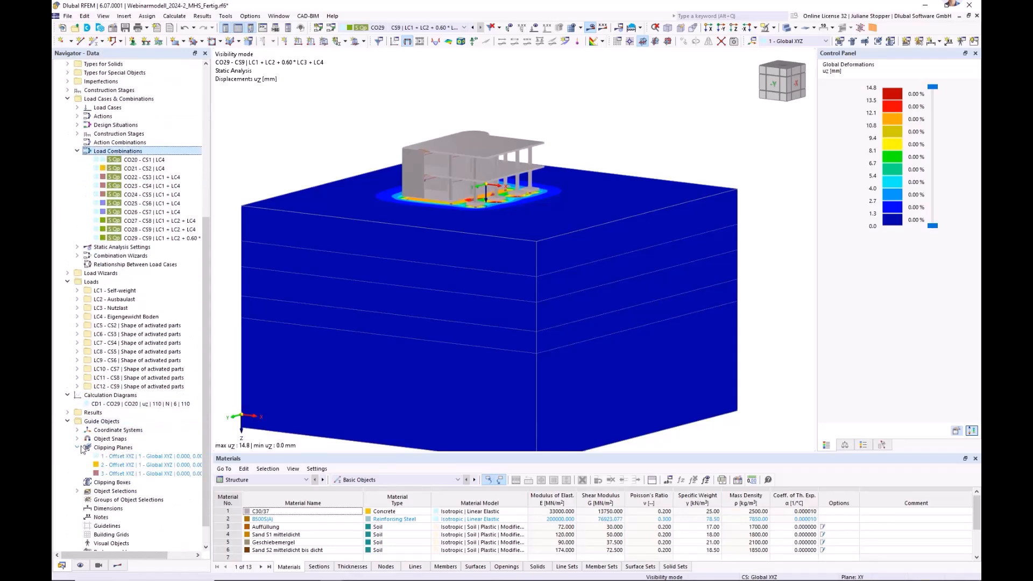
right_click(103, 448)
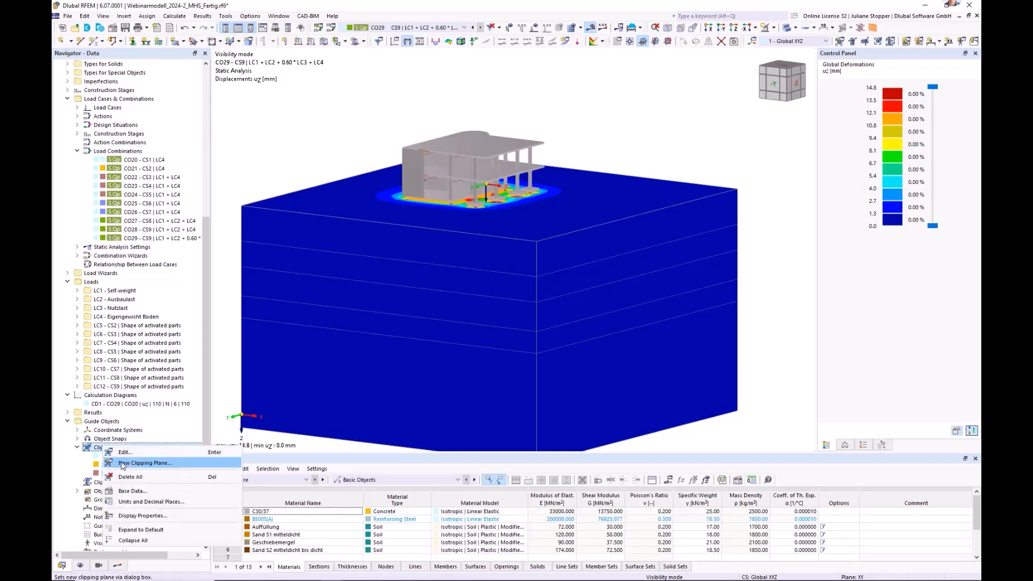
click(135, 464)
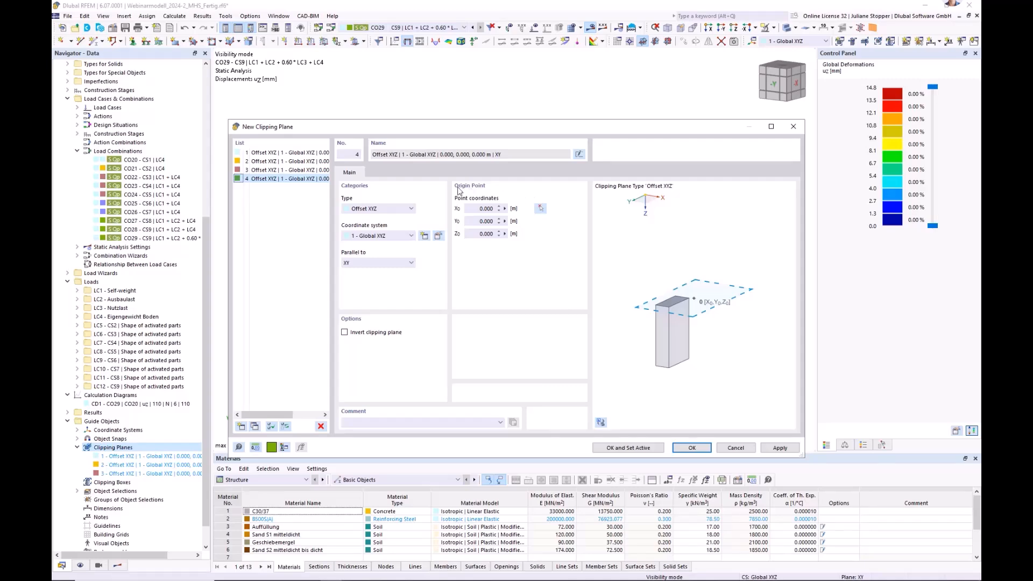
click(541, 209)
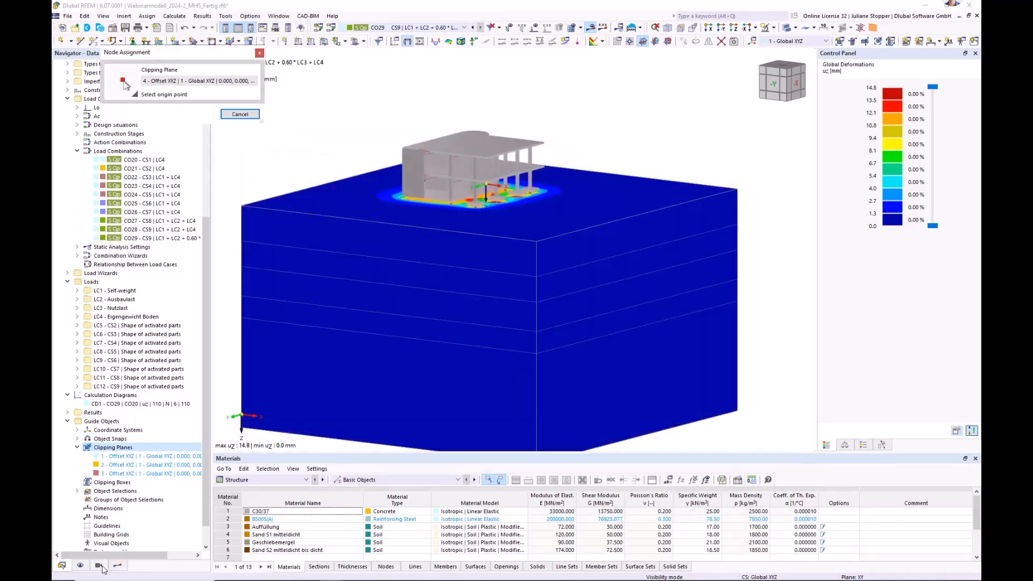
click(81, 566)
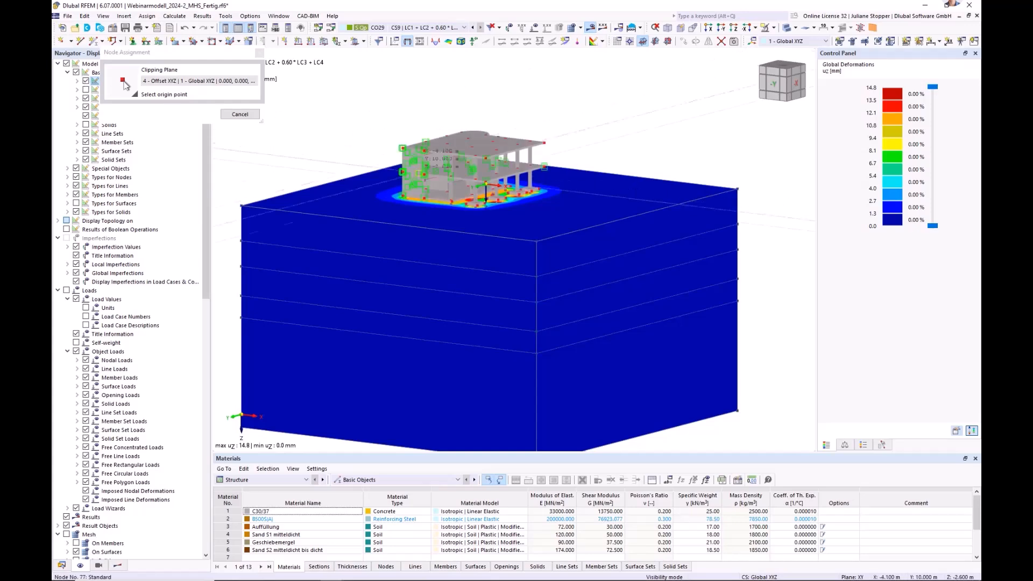
scroll(485, 207, up, 6)
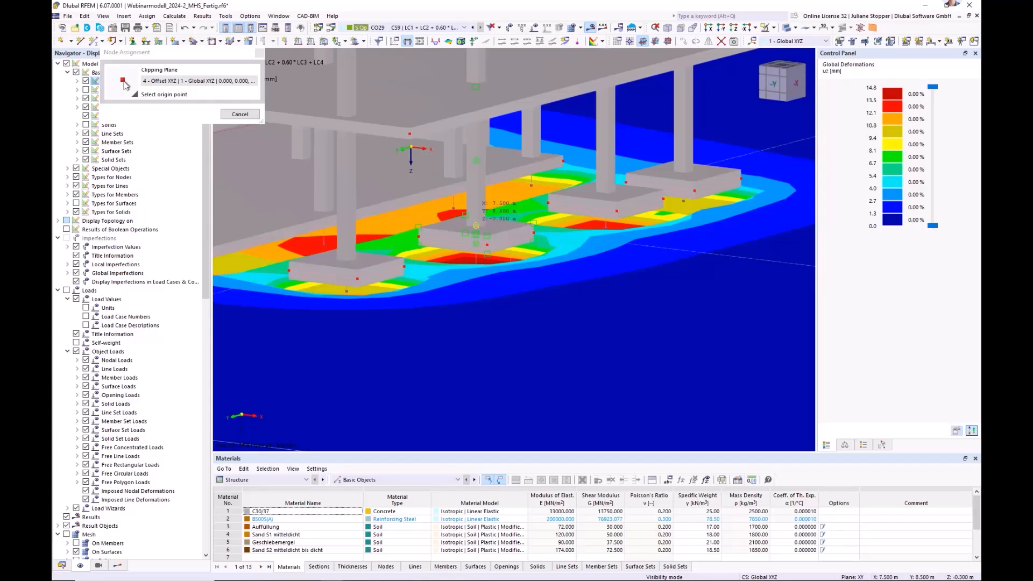
click(476, 225)
Align the new clipping plane parallel to XZ, invert it and make it active on the model.
click(357, 264)
click(354, 290)
key(Down)
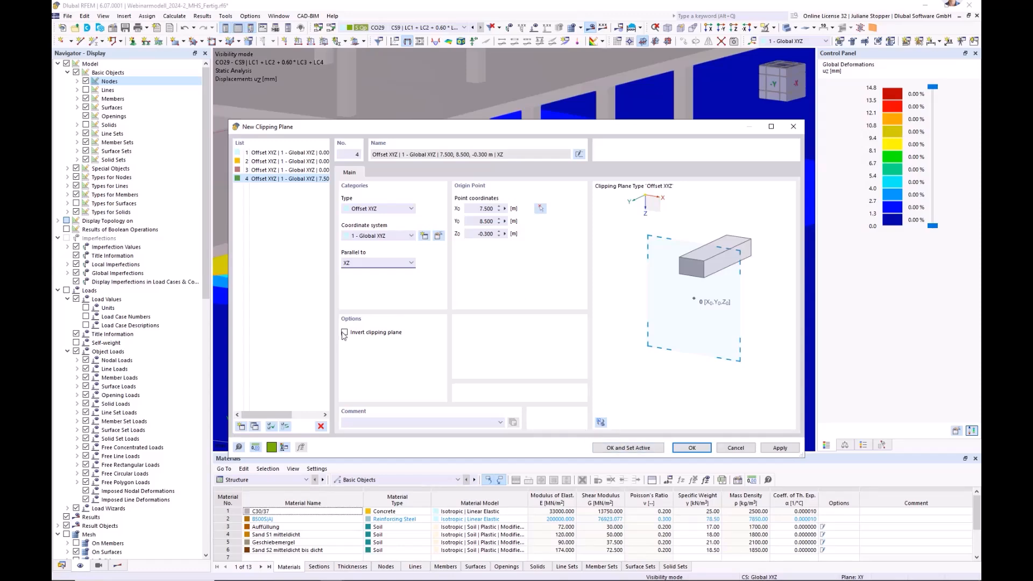
click(692, 448)
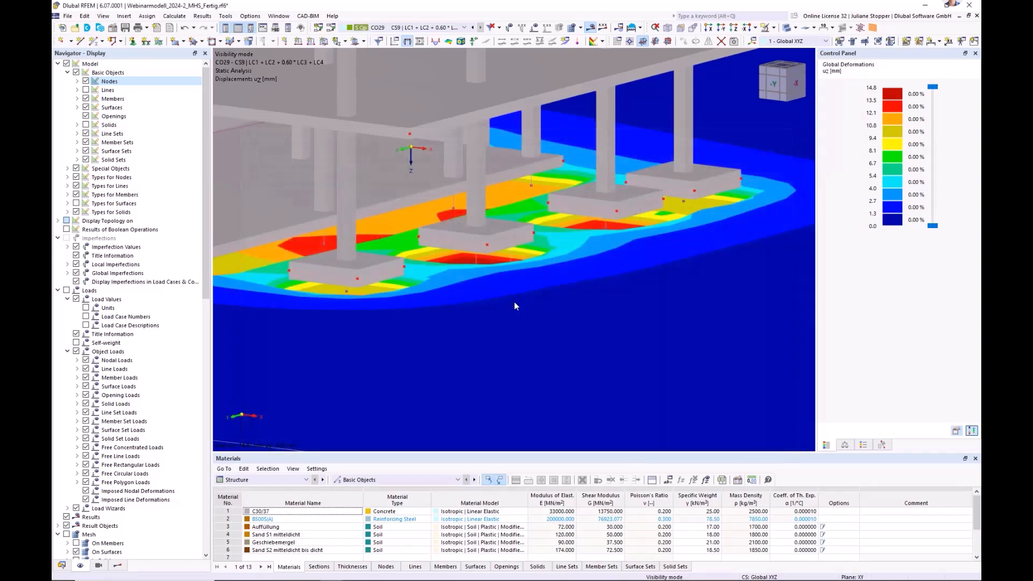
click(62, 568)
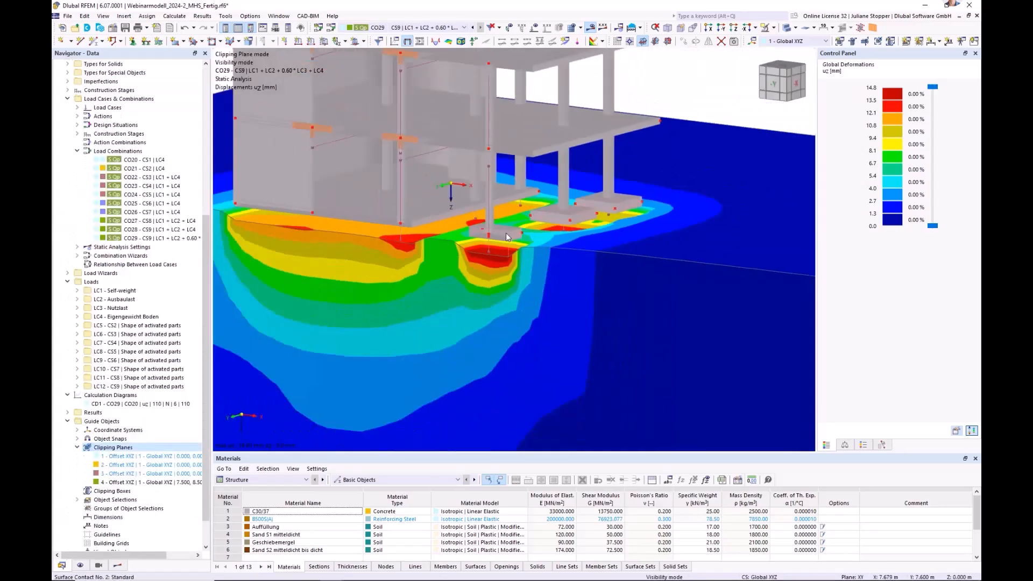
Shift the XZ clipping plane through the building and soil to about Y = 3.37 m.
scroll(446, 285, down, 10)
middle_drag(436, 320, 475, 258)
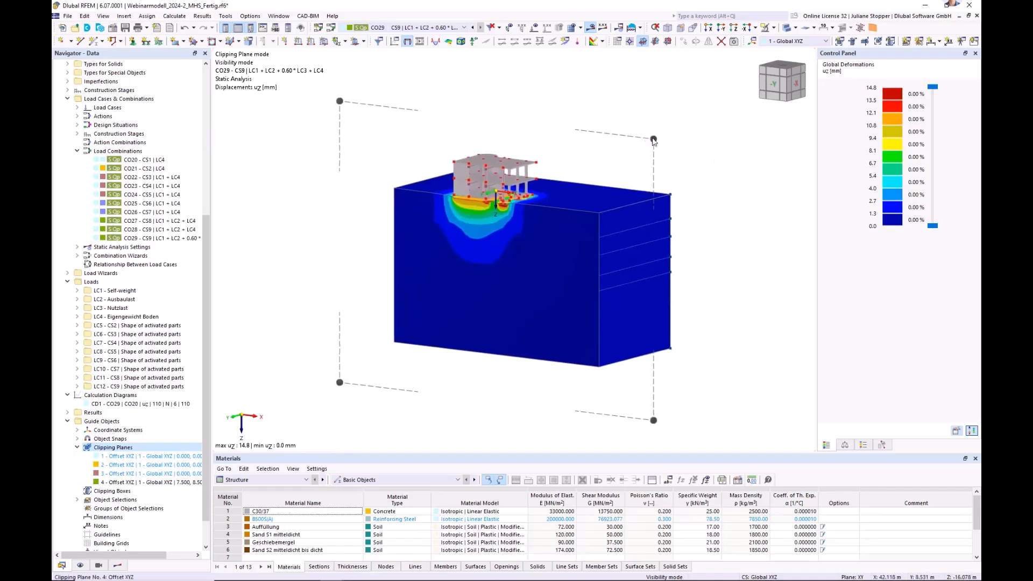
drag(647, 145, 669, 138)
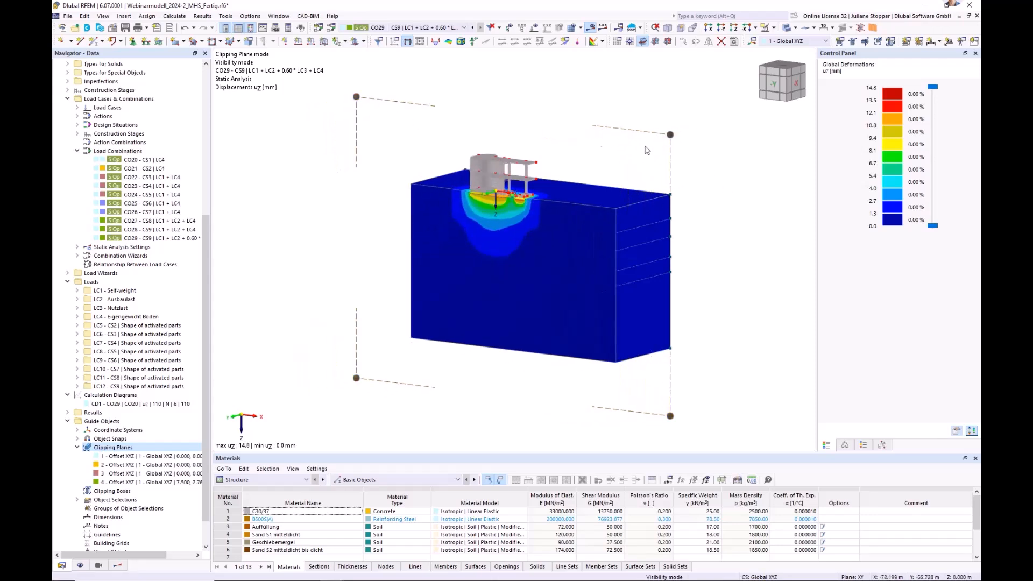
drag(658, 141, 668, 134)
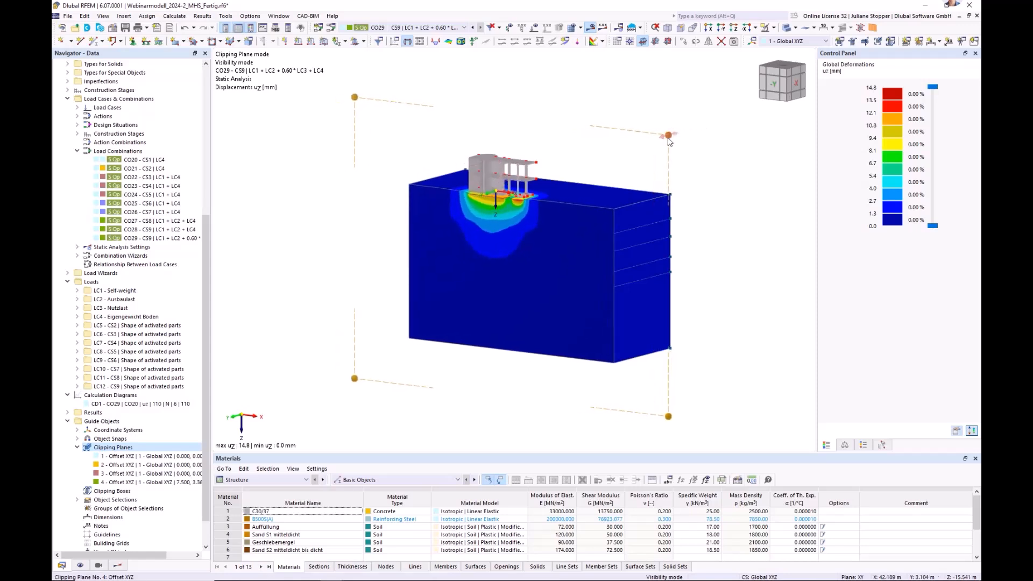
Change the active clipping plane to parallel to YZ and shift it to about X = 8.13 m.
right_click(668, 135)
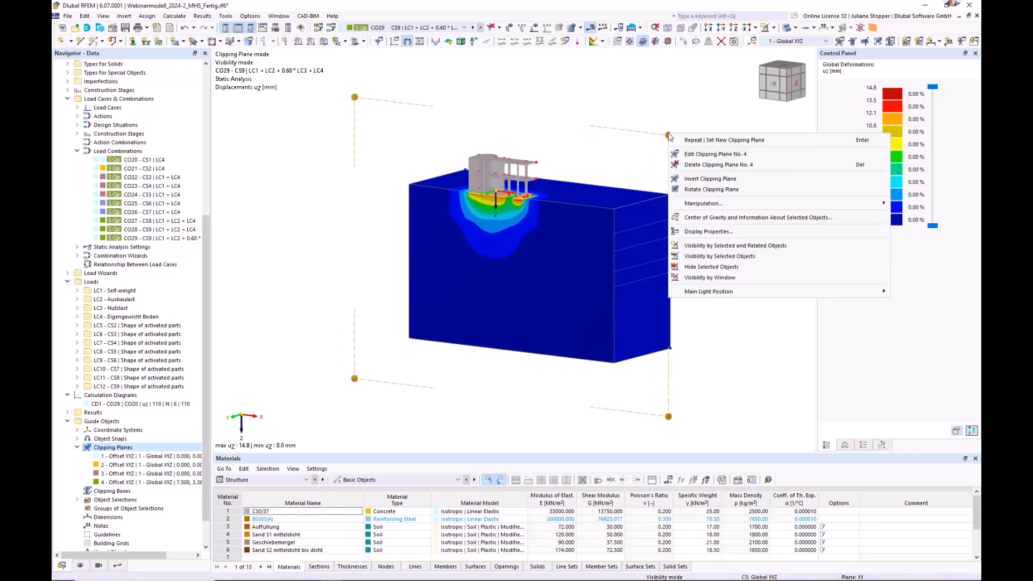
click(691, 157)
click(360, 265)
click(361, 279)
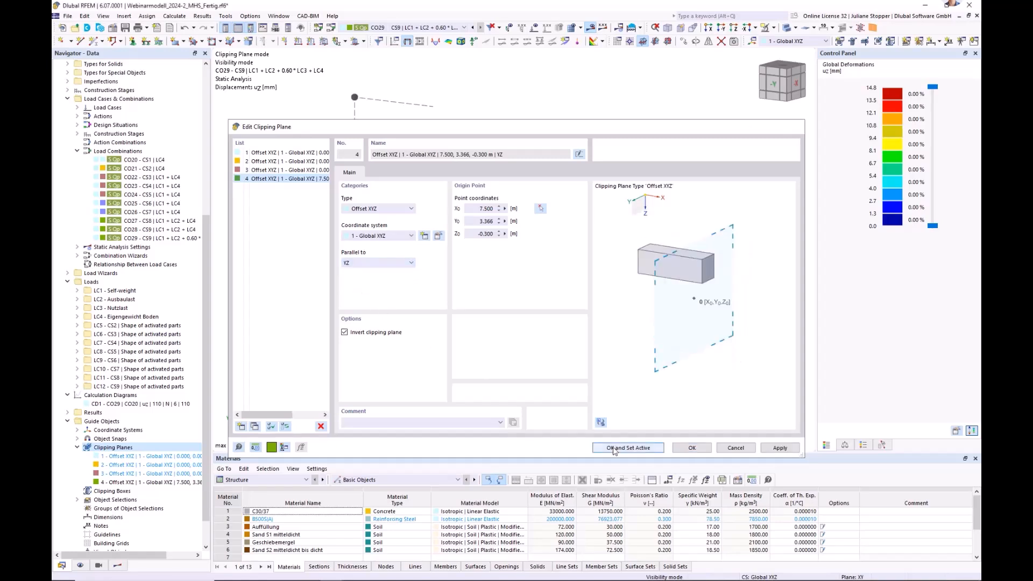
click(614, 449)
mouse_move(612, 95)
mouse_down()
mouse_move(619, 100)
mouse_move(594, 99)
mouse_up()
Examine the uz displacements on the cut soil face beneath the column footings from several viewing angles.
scroll(538, 235, up, 3)
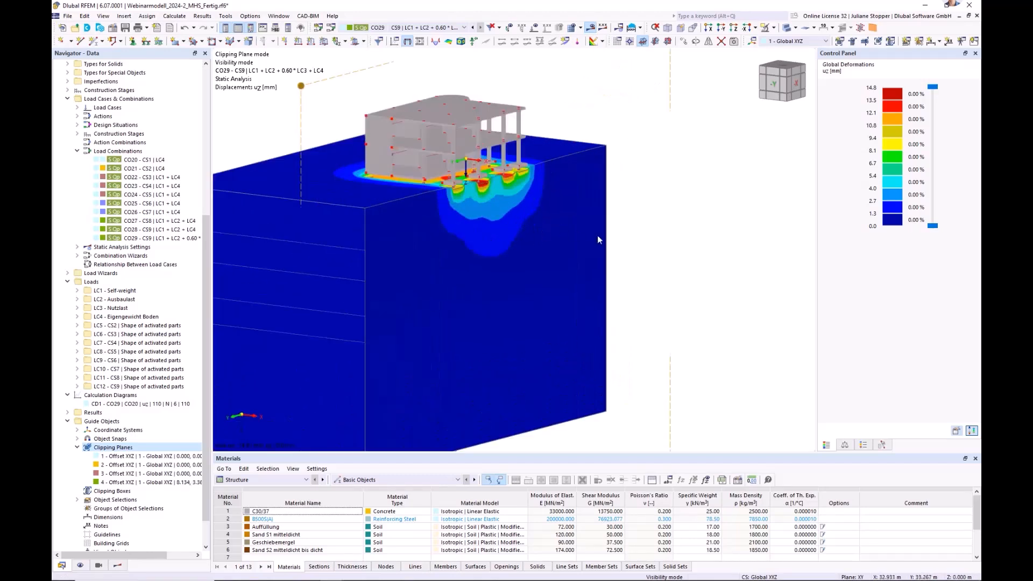
ctrl+middle_drag(604, 237, 427, 242)
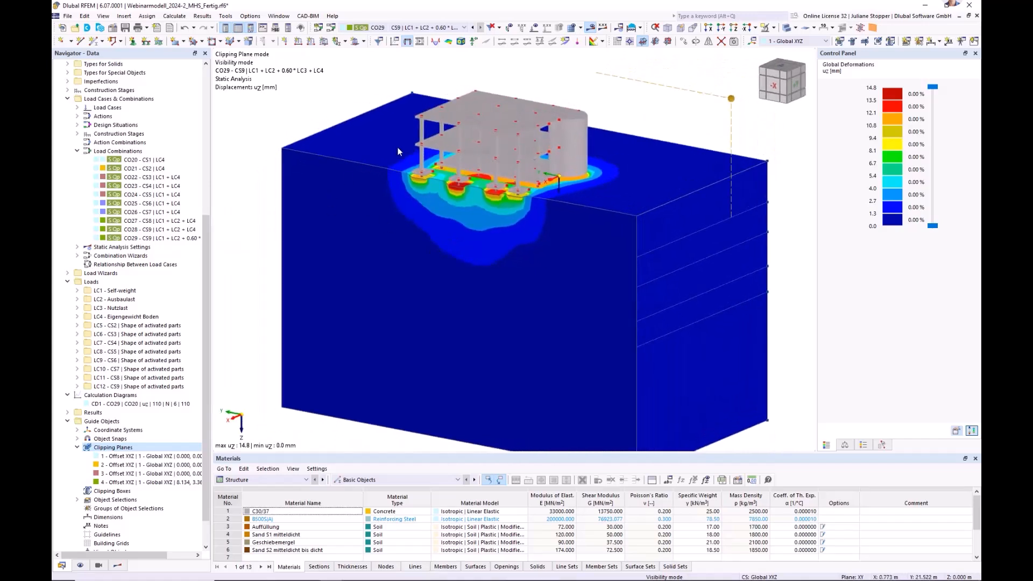
scroll(398, 151, up, 5)
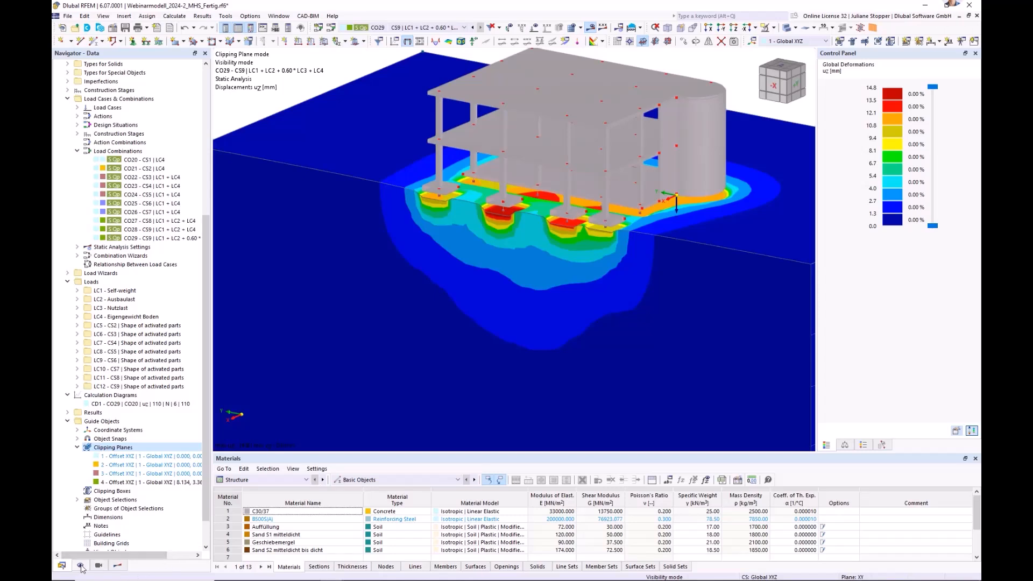
click(119, 565)
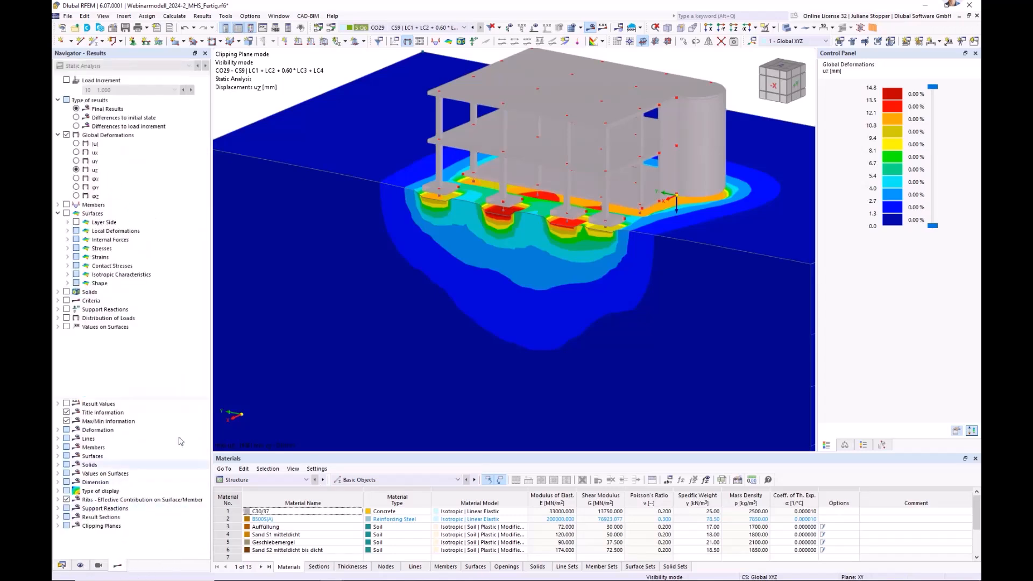
scroll(509, 275, down, 2)
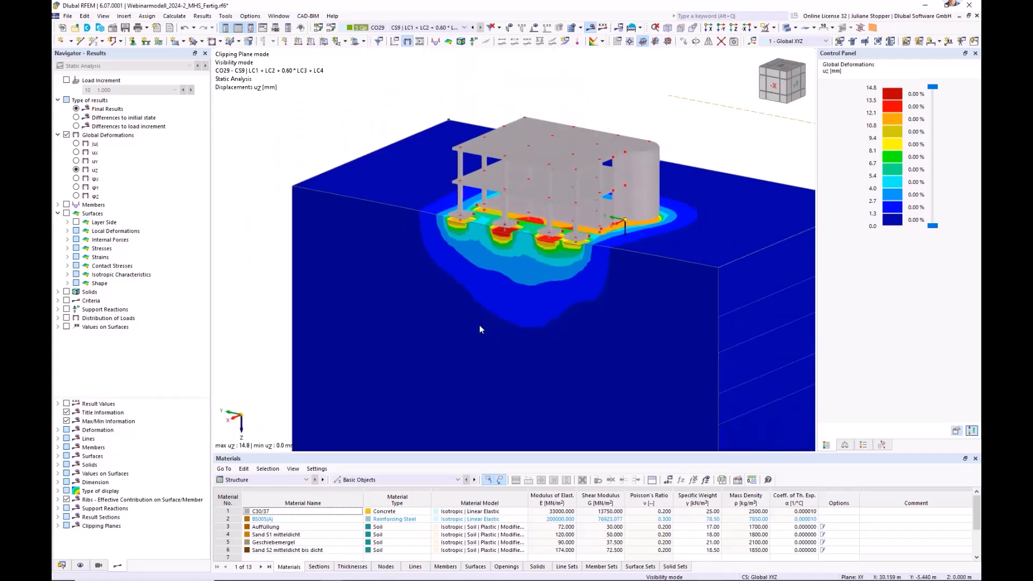
middle_drag(572, 316, 484, 316)
scroll(482, 317, down, 2)
scroll(429, 331, up, 1)
middle_drag(426, 332, 543, 344)
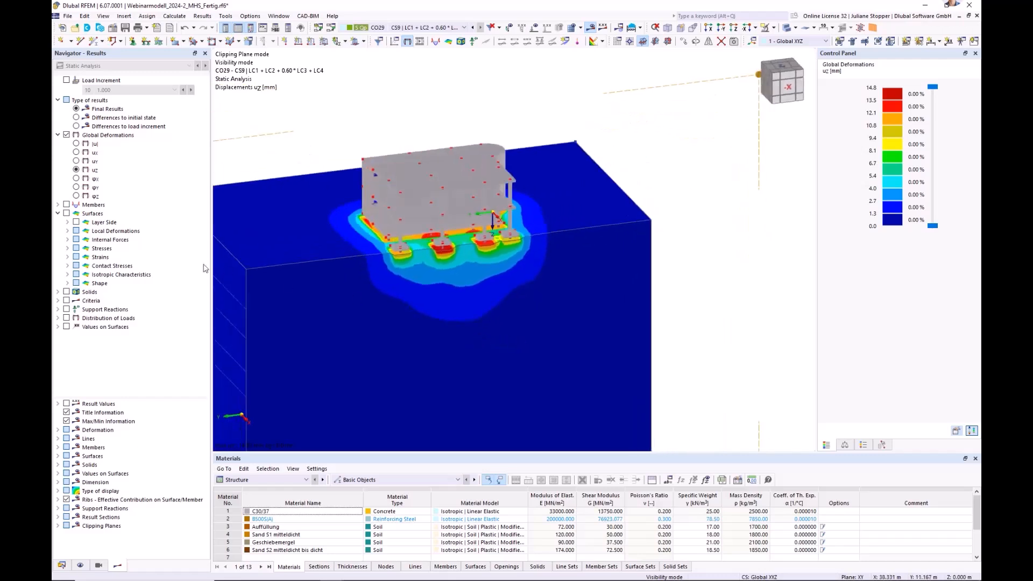
Switch off the building's solid rendering and display the results on all surfaces.
click(796, 30)
click(810, 42)
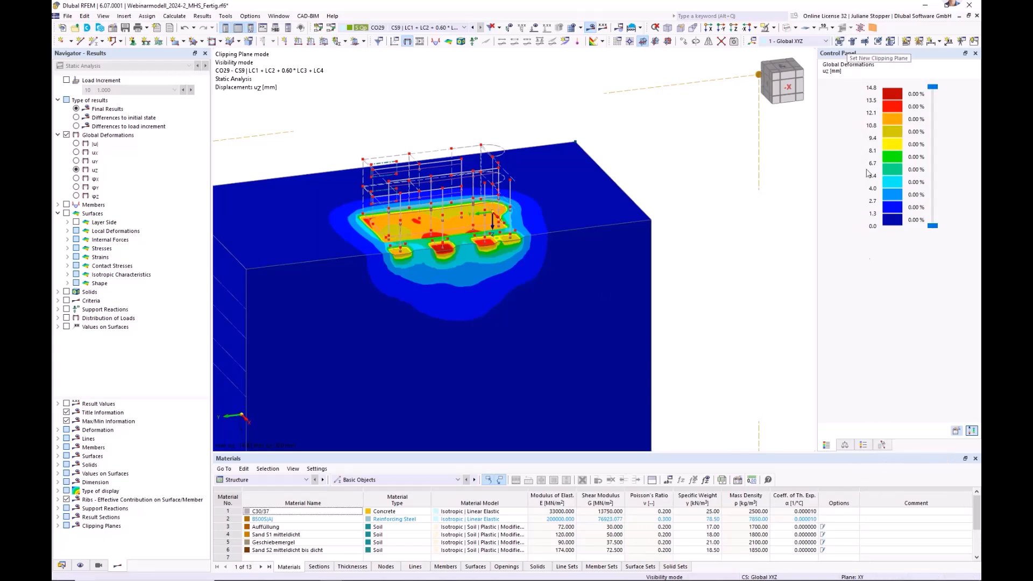
click(866, 445)
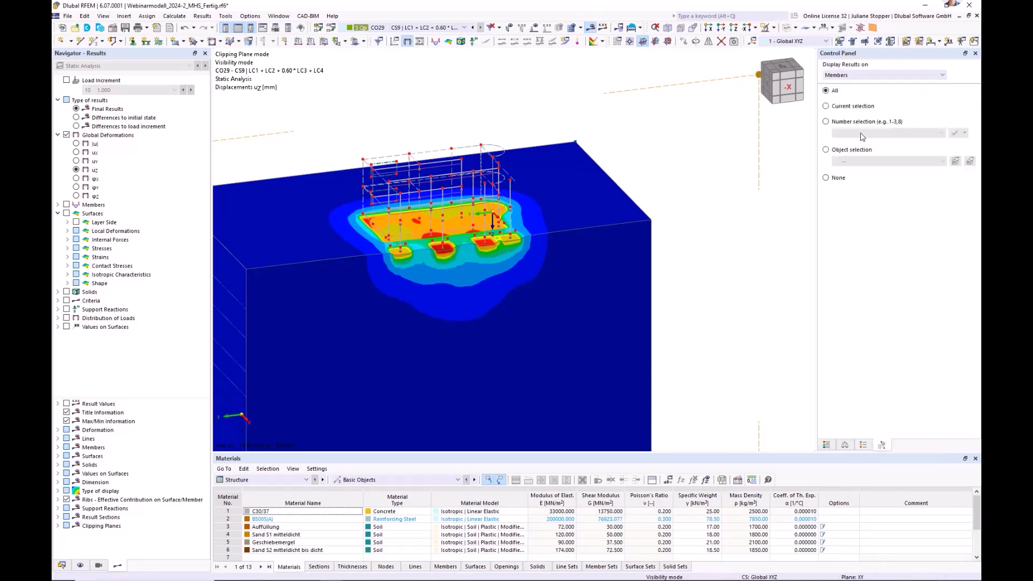
click(856, 76)
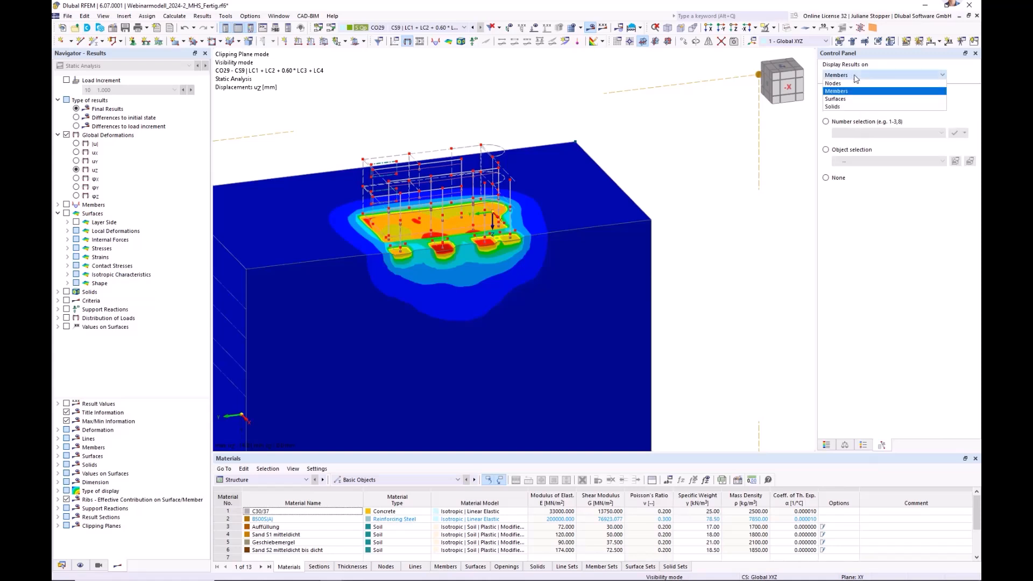
click(836, 99)
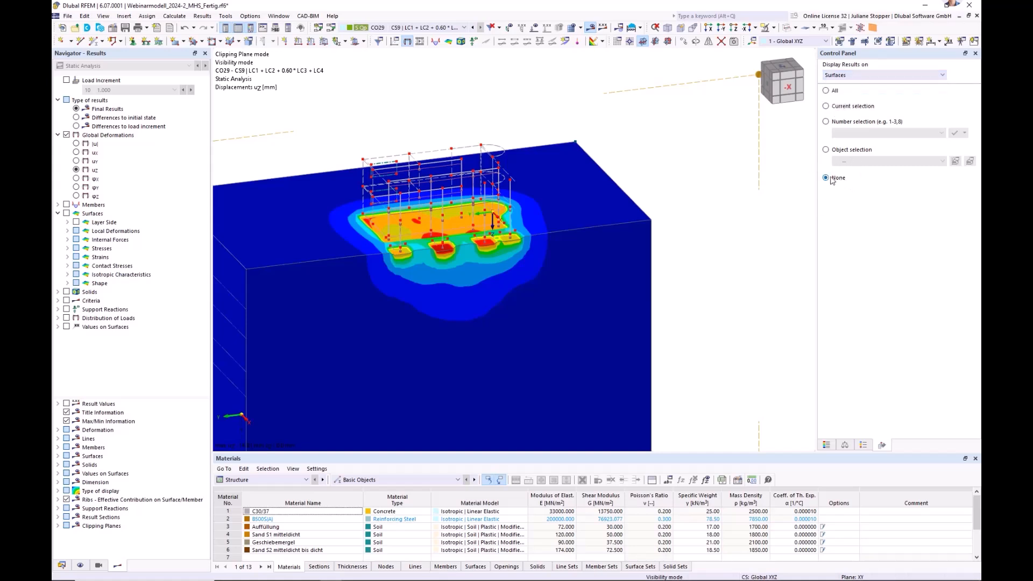
click(826, 91)
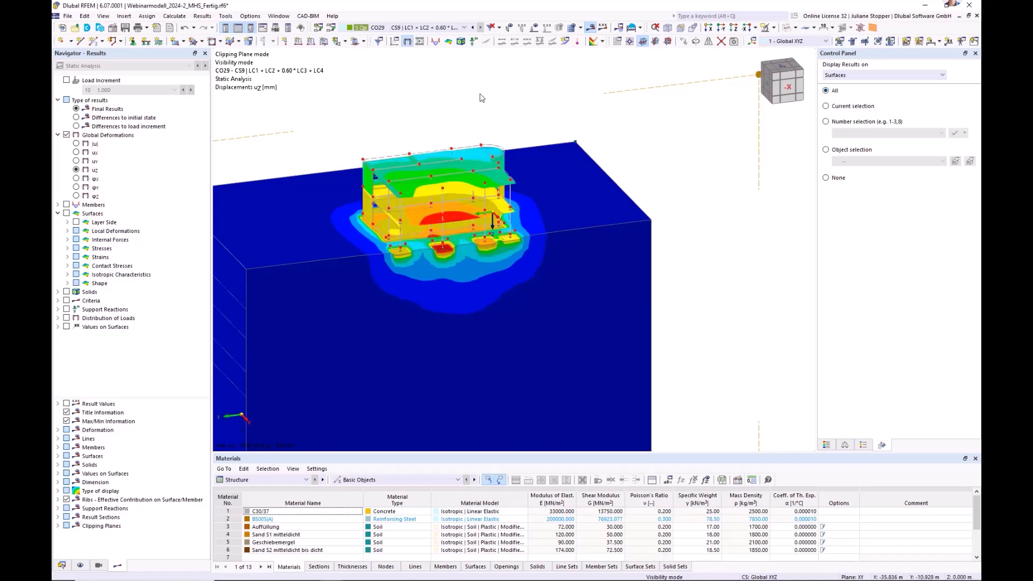
Hide the model's nodes and view the uz displacements of the building surfaces together with the cut soil.
click(80, 565)
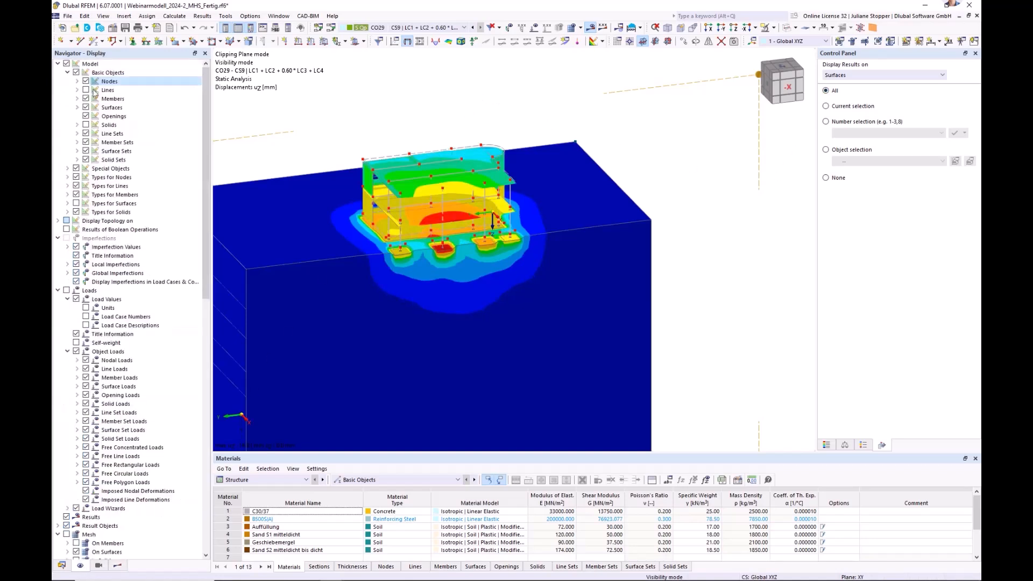
click(86, 81)
click(61, 566)
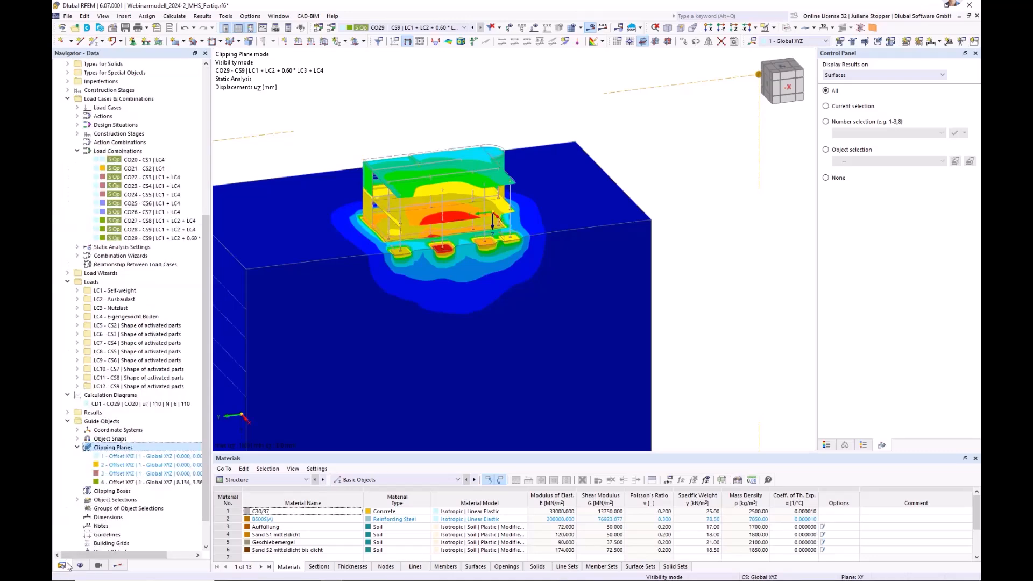
ctrl+middle_drag(402, 342, 443, 337)
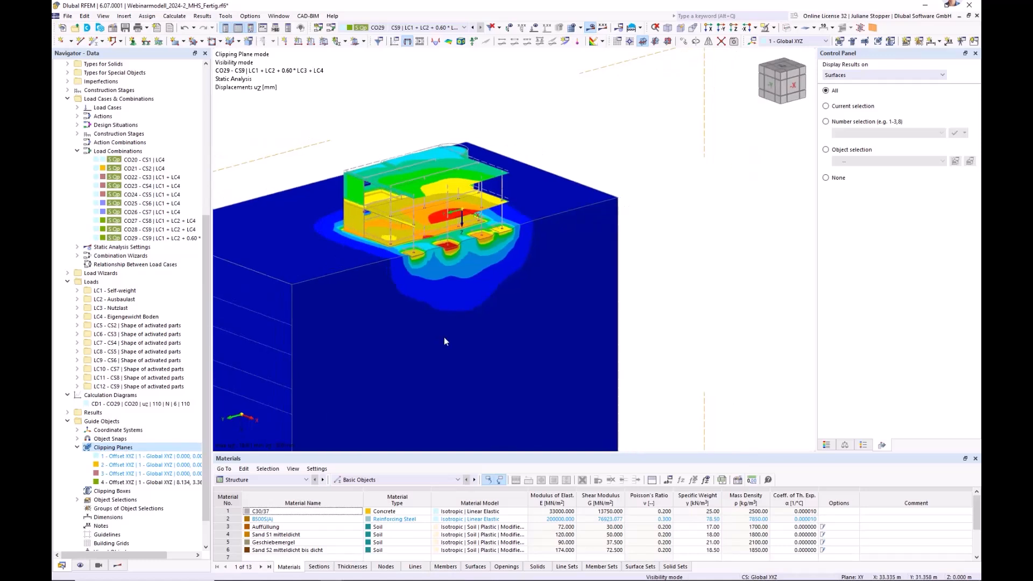
middle_drag(494, 285, 561, 270)
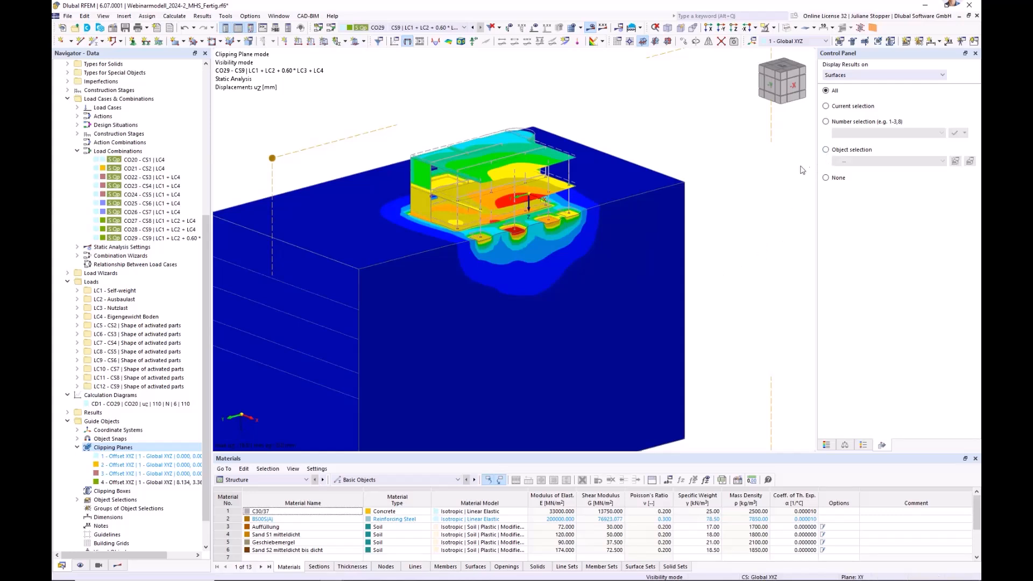
Limit surface results to the object selection OS3 - Gründungselemente, set results on solids to None and show the uz color scale.
click(826, 151)
click(887, 161)
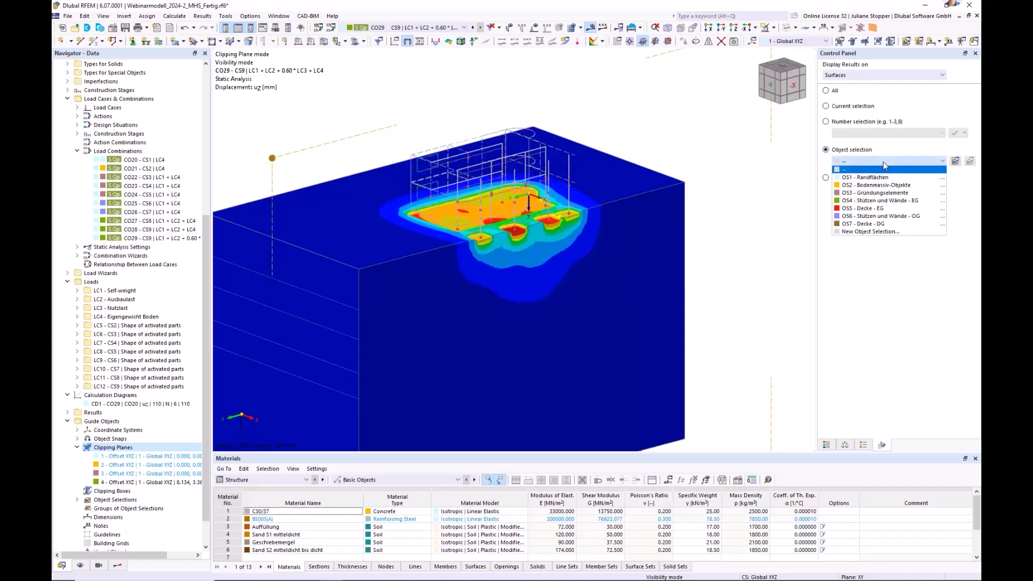
click(871, 194)
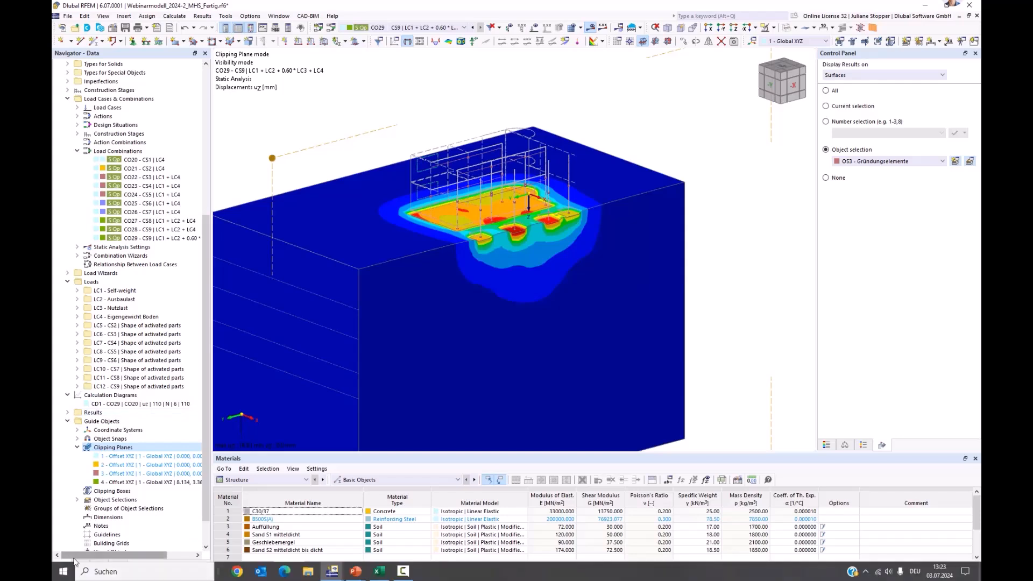
click(904, 76)
click(856, 106)
click(826, 178)
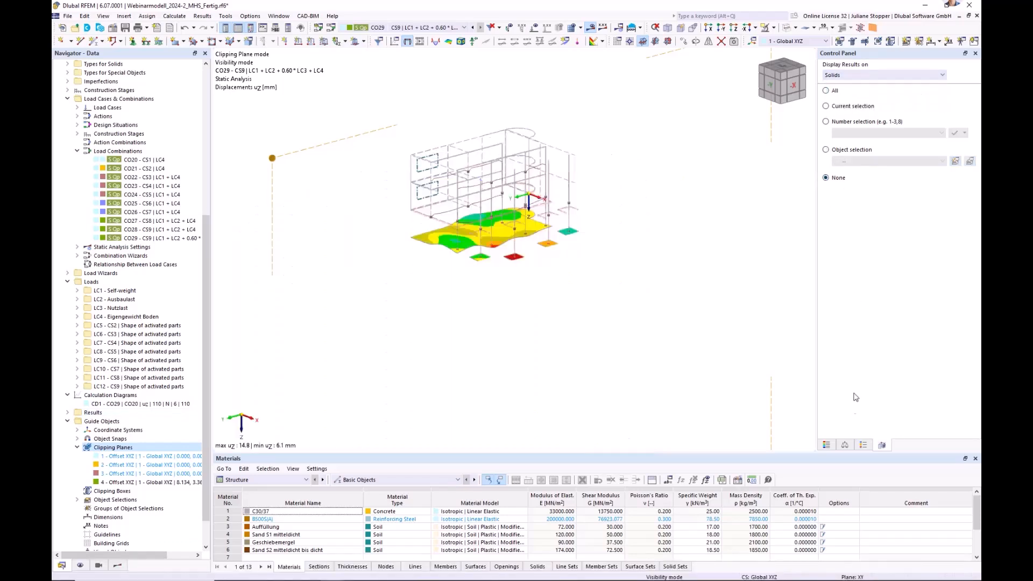
click(826, 445)
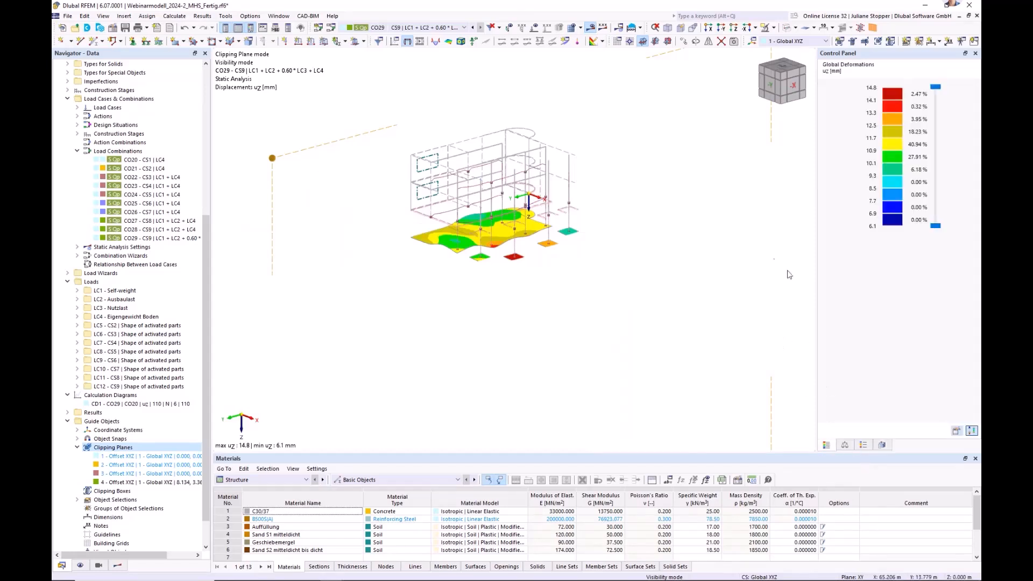
Deactivate clipping plane 4 and collapse the guide objects in the model data tree.
scroll(458, 249, down, 1)
ctrl+middle_drag(458, 250, 532, 253)
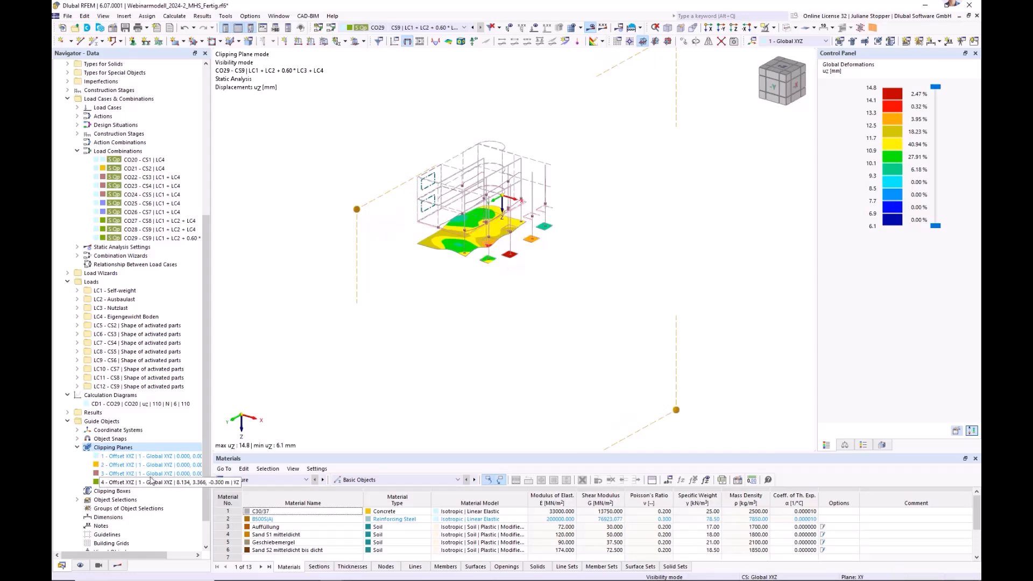
right_click(113, 483)
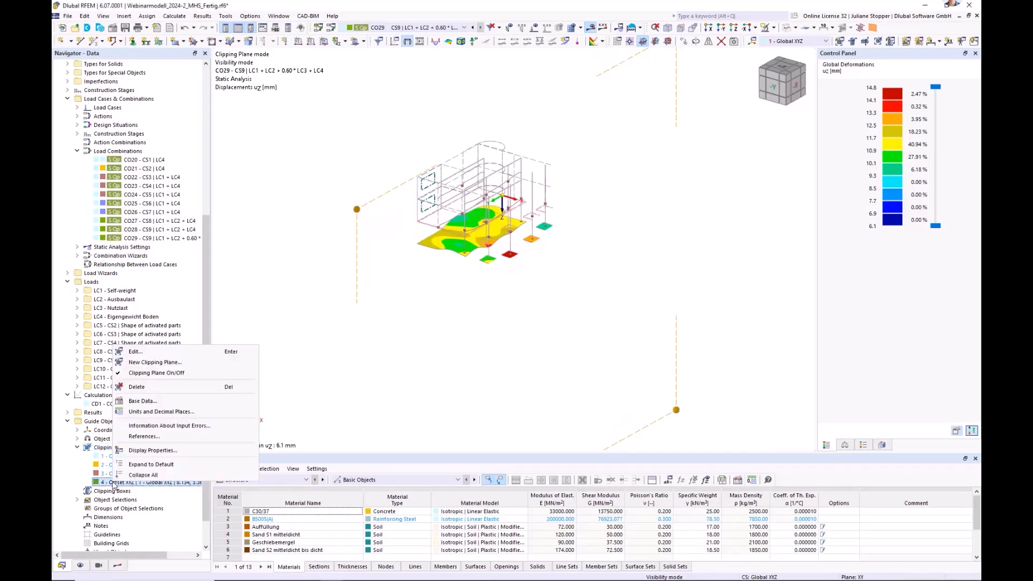
click(118, 373)
click(68, 421)
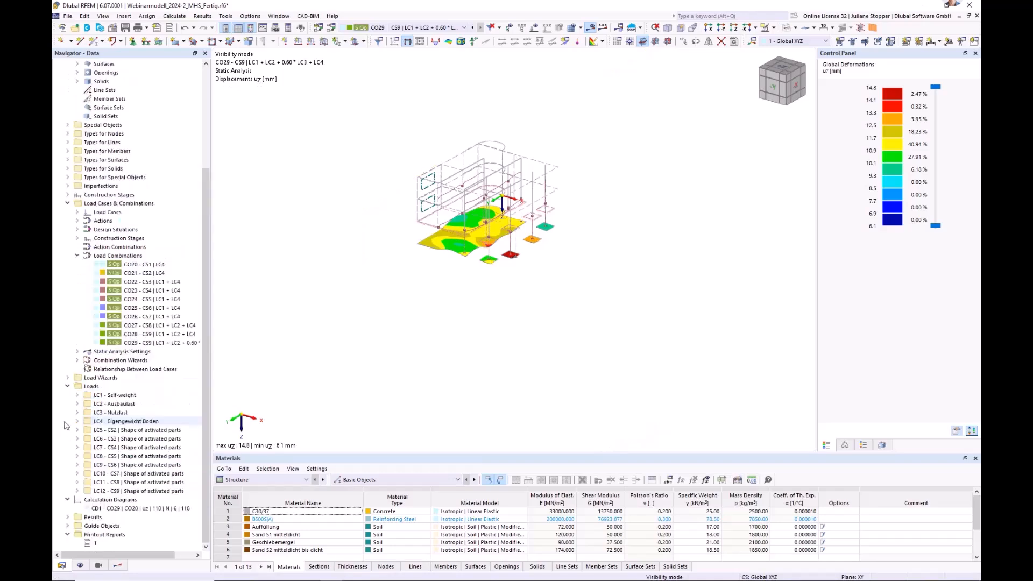
Examine the uz displacements of the foundation surfaces up close and in plan view along the Z-direction.
ctrl+middle_drag(535, 358, 510, 302)
scroll(451, 231, up, 2)
scroll(452, 232, up, 1)
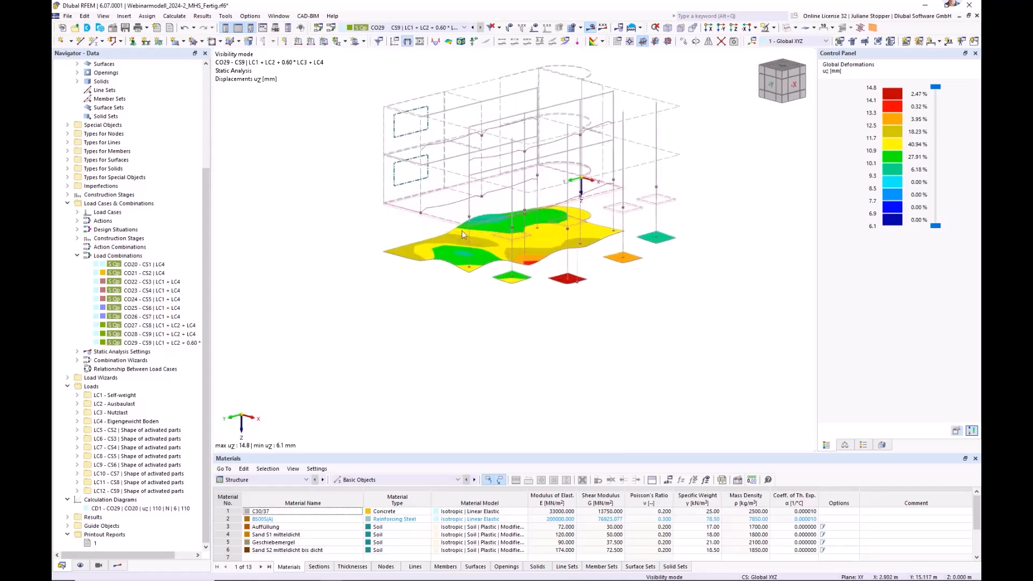
click(734, 29)
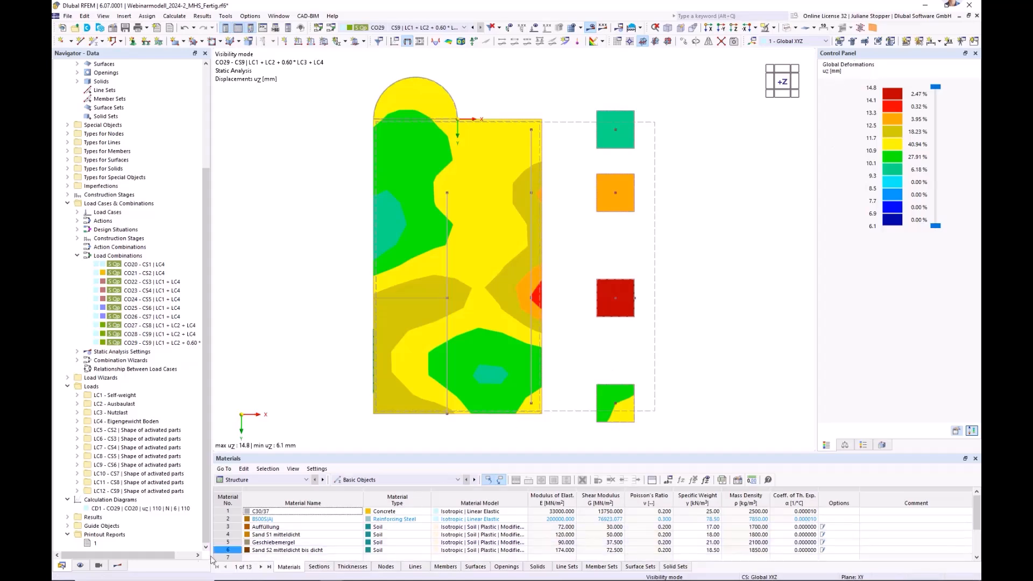
click(119, 566)
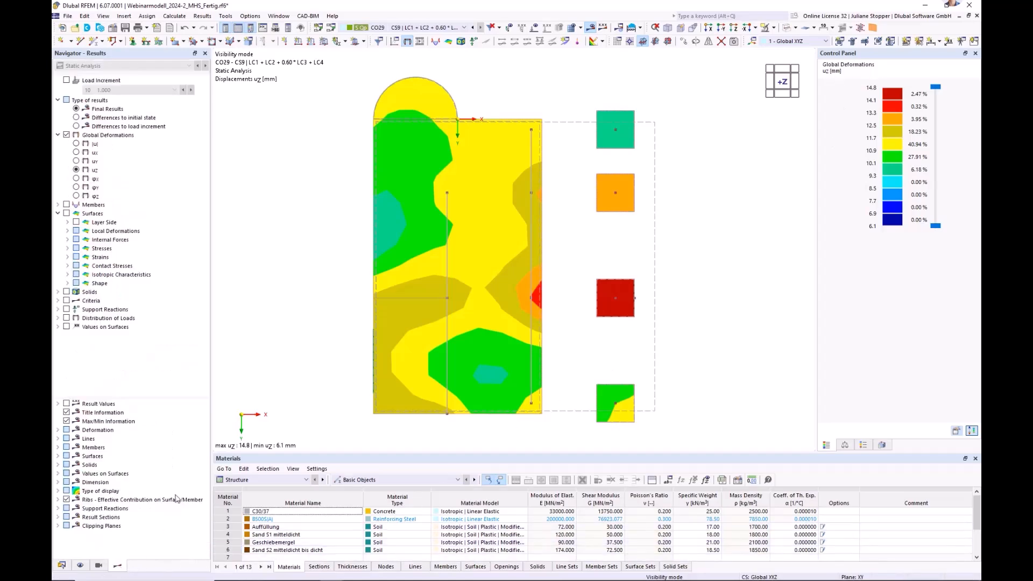
click(63, 566)
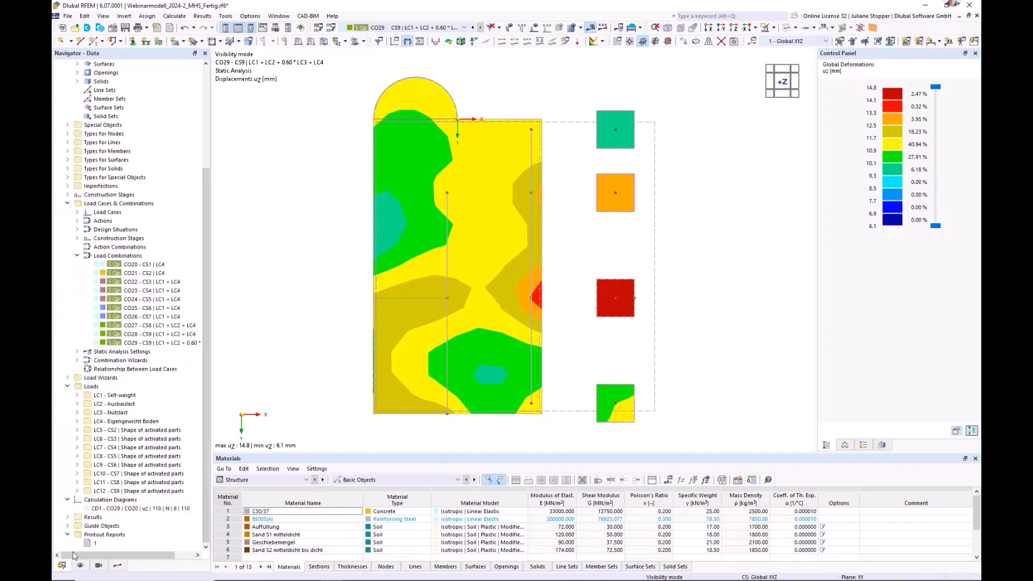
Create a new printout report and deselect all of its report items.
click(68, 204)
ctrl+middle_drag(711, 403, 683, 323)
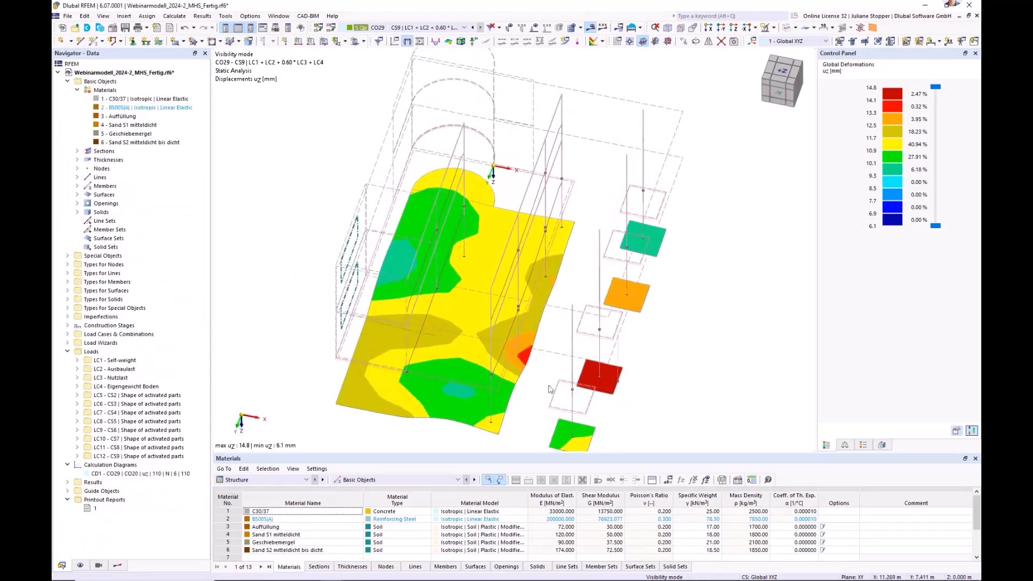
right_click(91, 502)
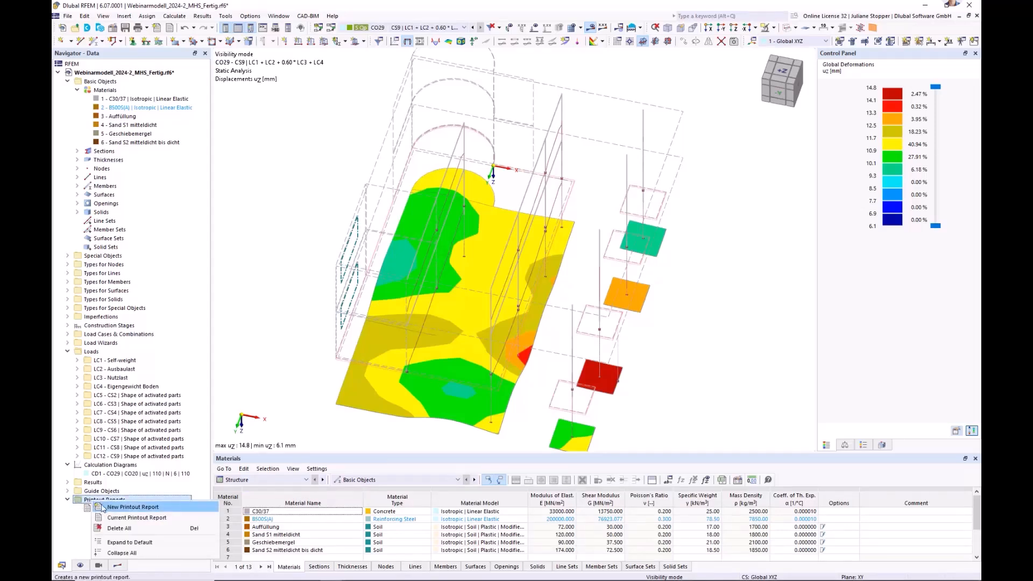
click(77, 523)
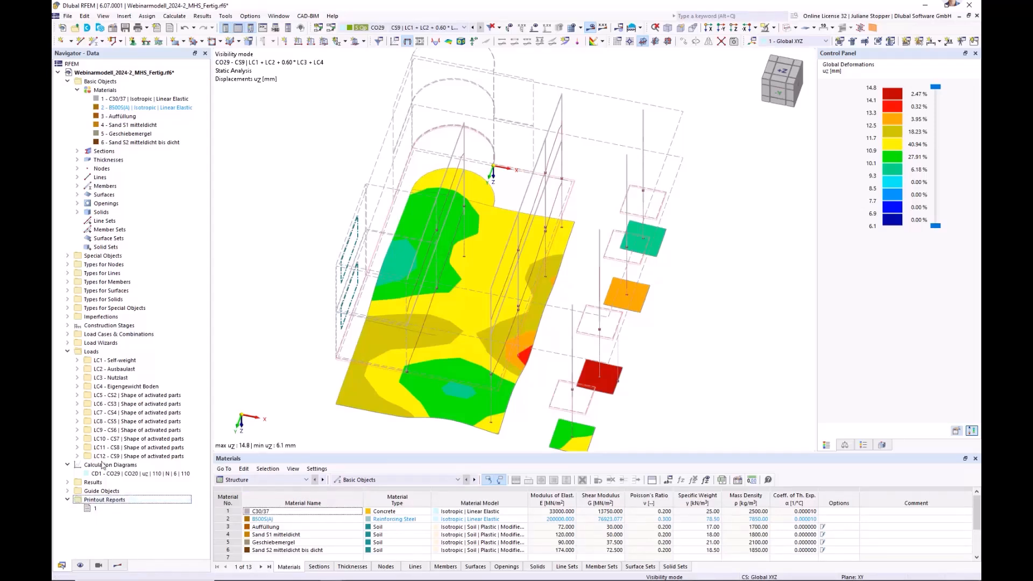
right_click(97, 504)
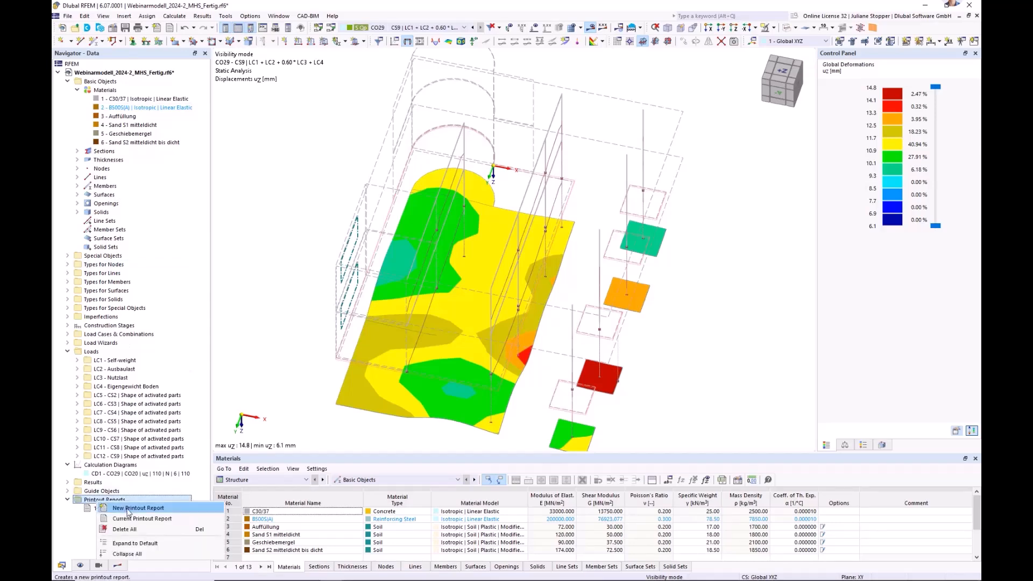
click(128, 510)
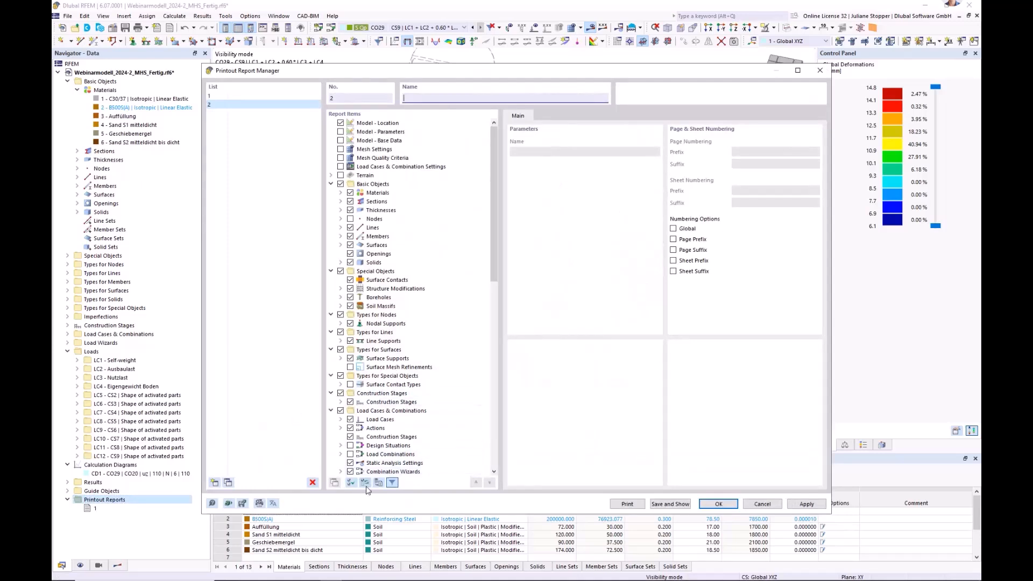
click(365, 483)
click(365, 484)
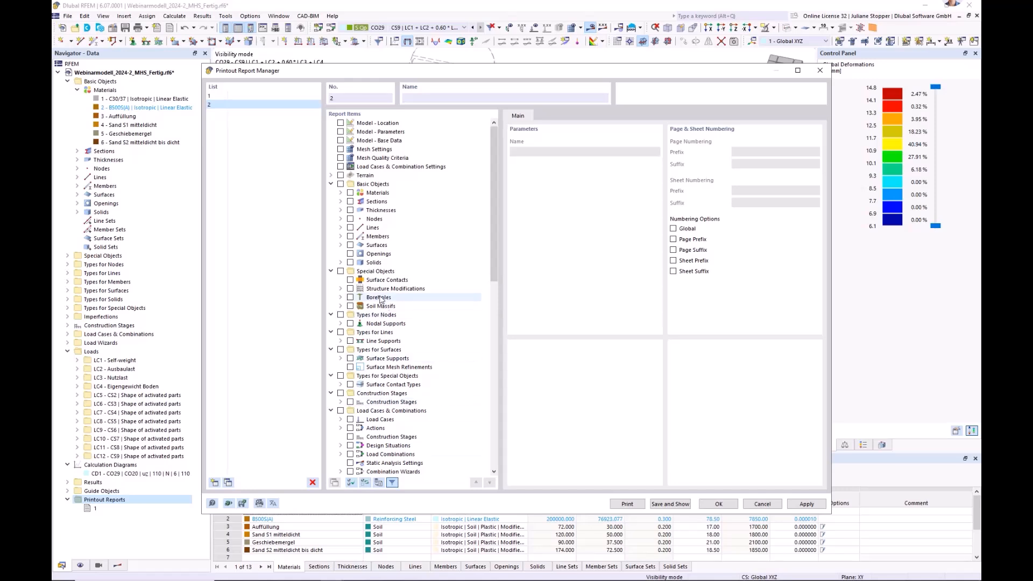
Include only the Isotropic | Soil | Plastic - Modified Hardening model from the material tables in the report.
click(331, 184)
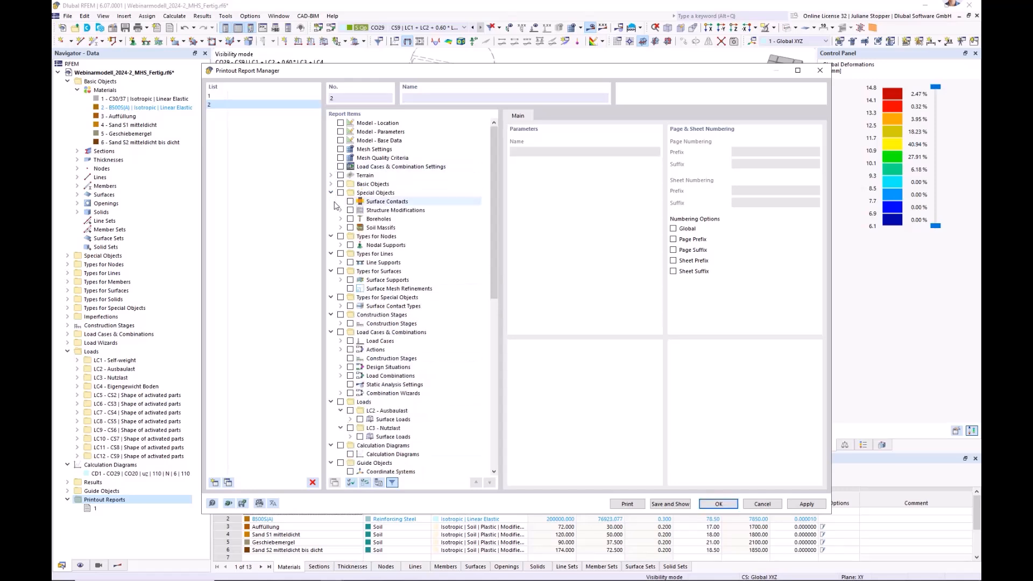
click(331, 185)
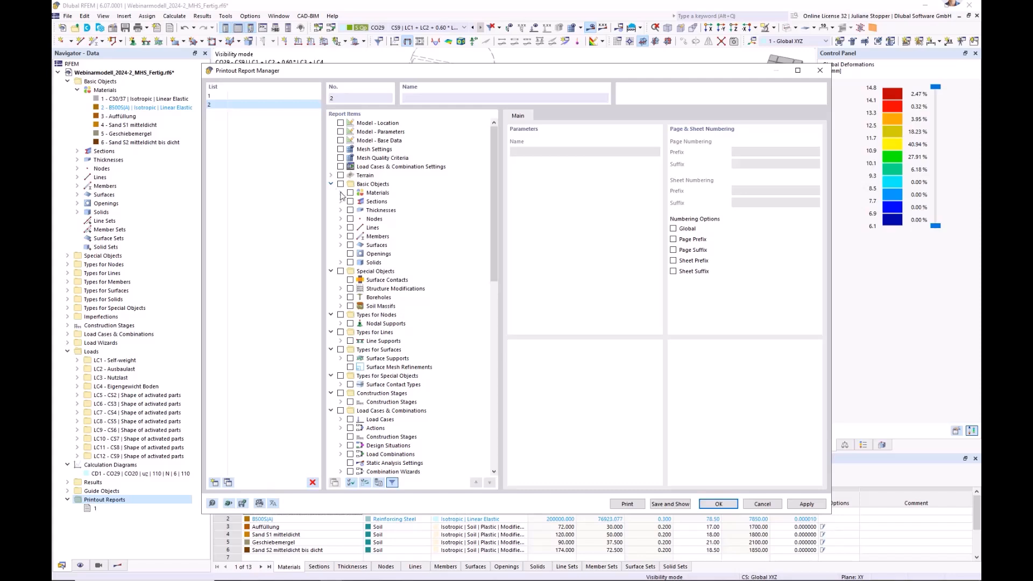
click(341, 193)
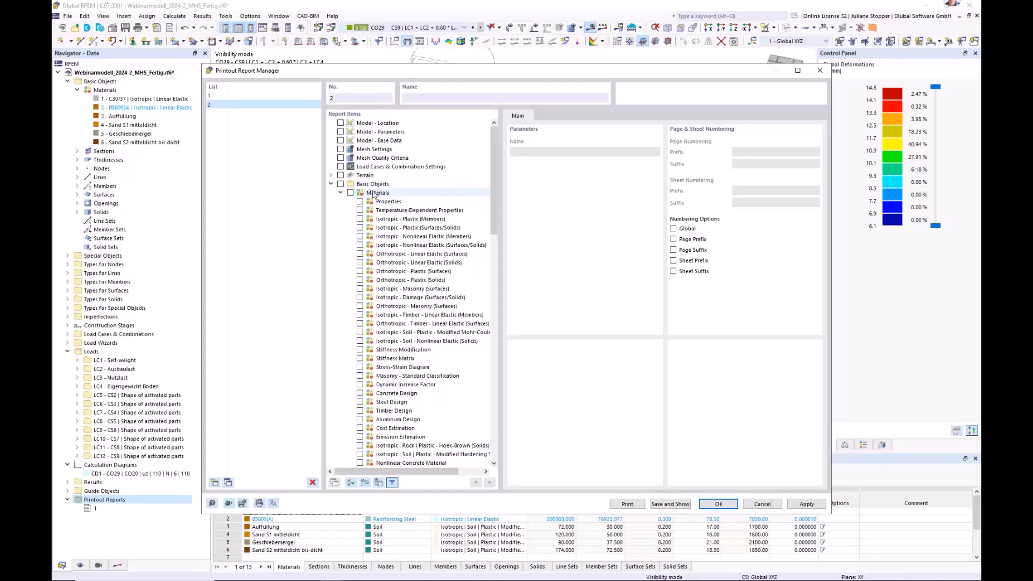
drag(492, 210, 496, 240)
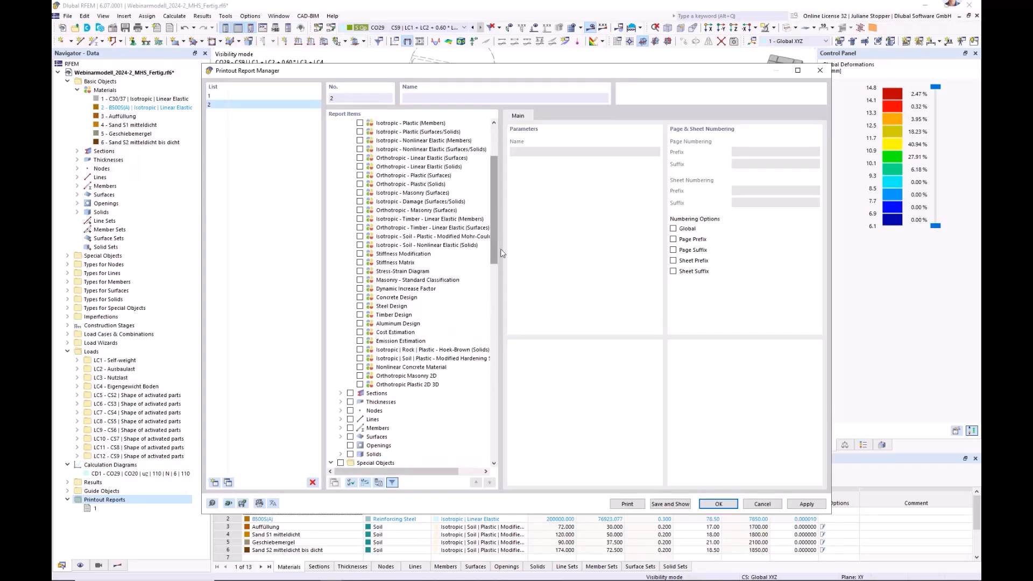
click(360, 359)
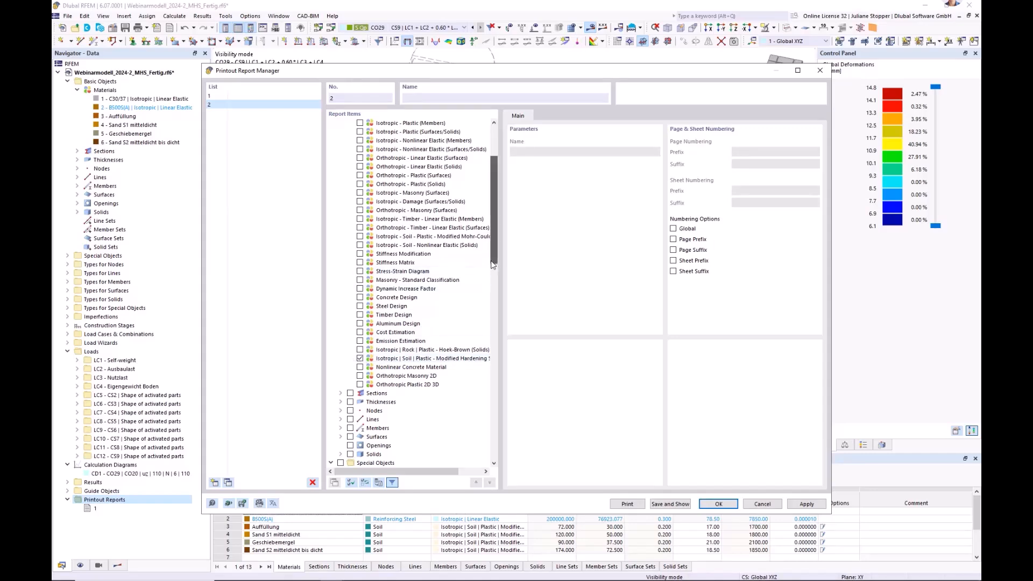
drag(493, 264, 496, 225)
click(342, 194)
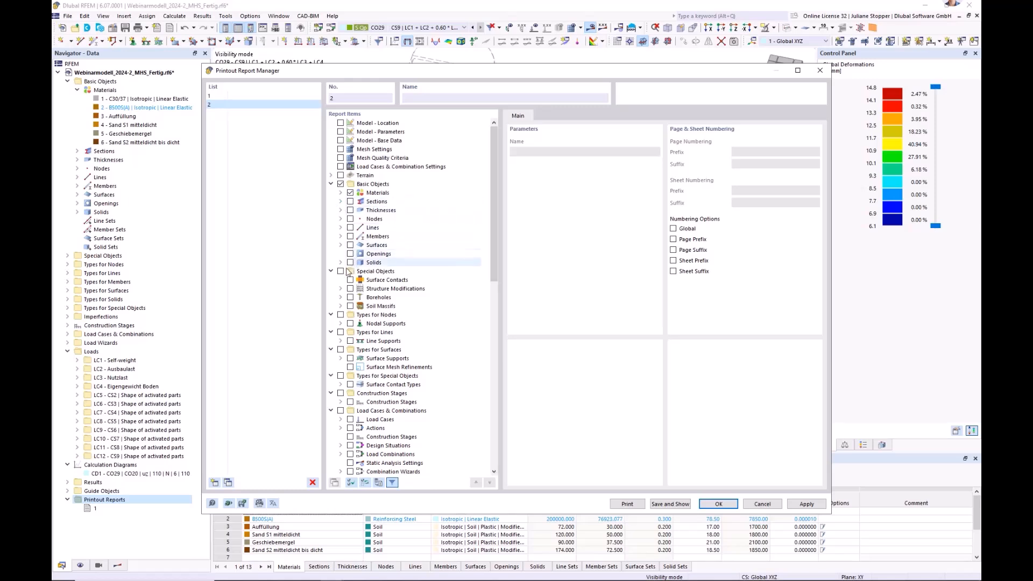
Add the boreholes with their layers, the soil massifs and the surface contacts to the report items.
click(351, 297)
click(350, 306)
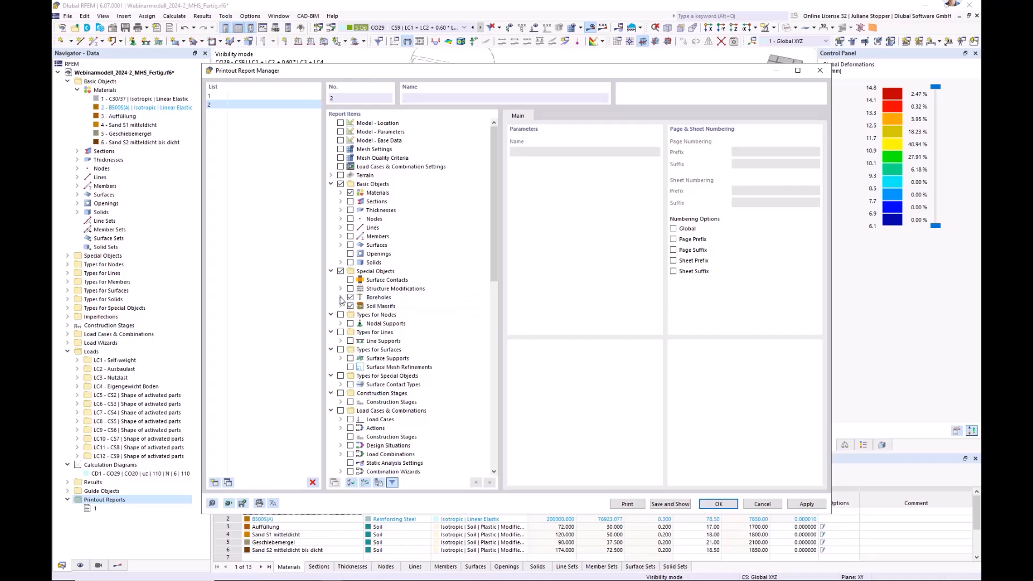
click(341, 297)
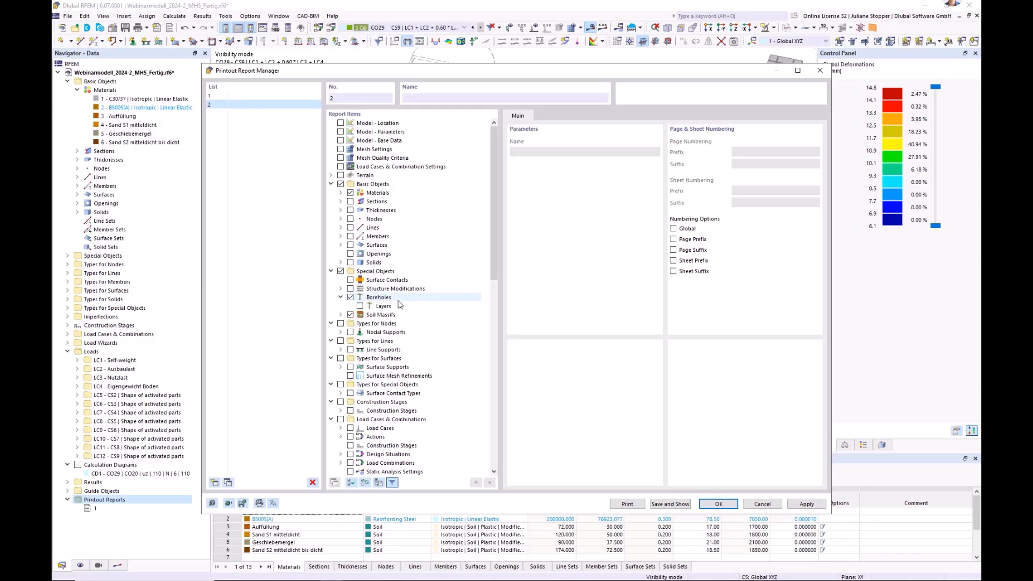
click(360, 307)
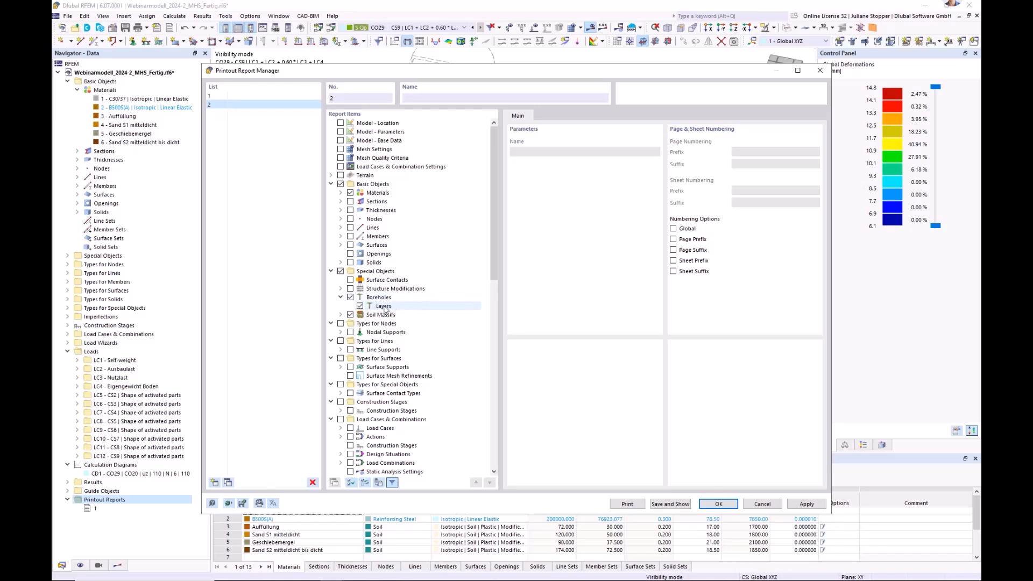
click(350, 280)
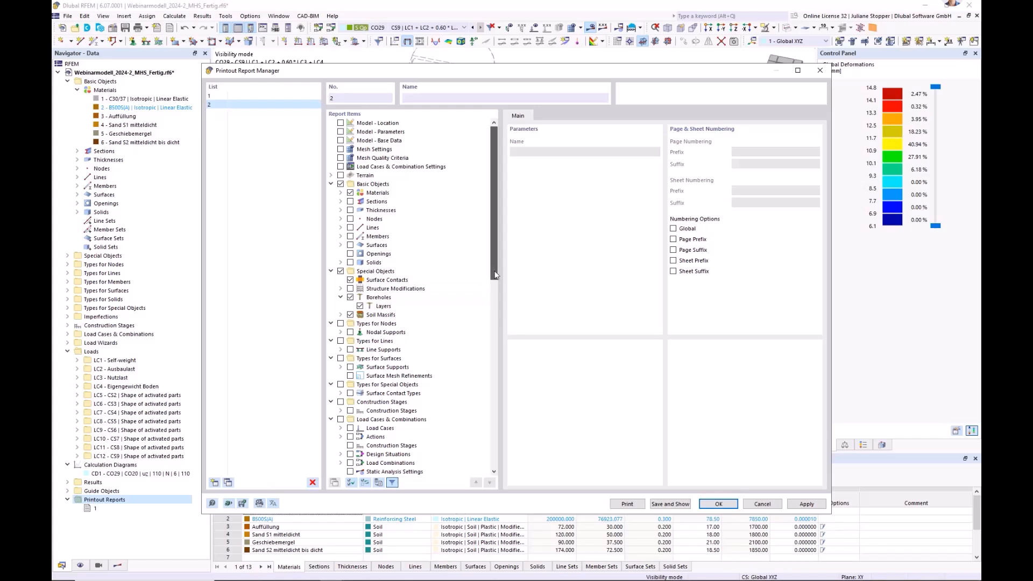
Add the surface supports and surface contact types to the report items.
drag(495, 275, 496, 302)
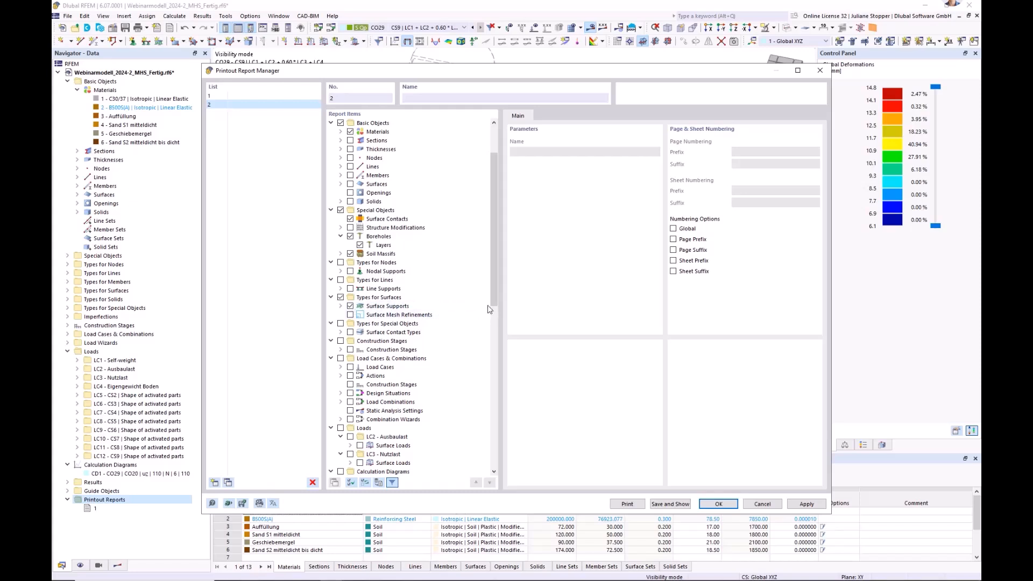
drag(494, 298, 494, 319)
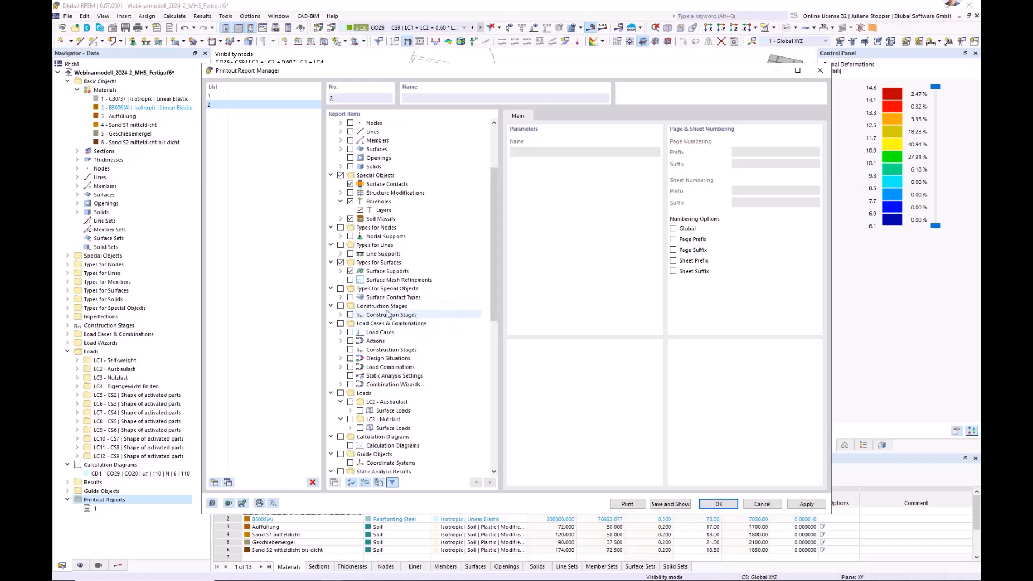
click(351, 298)
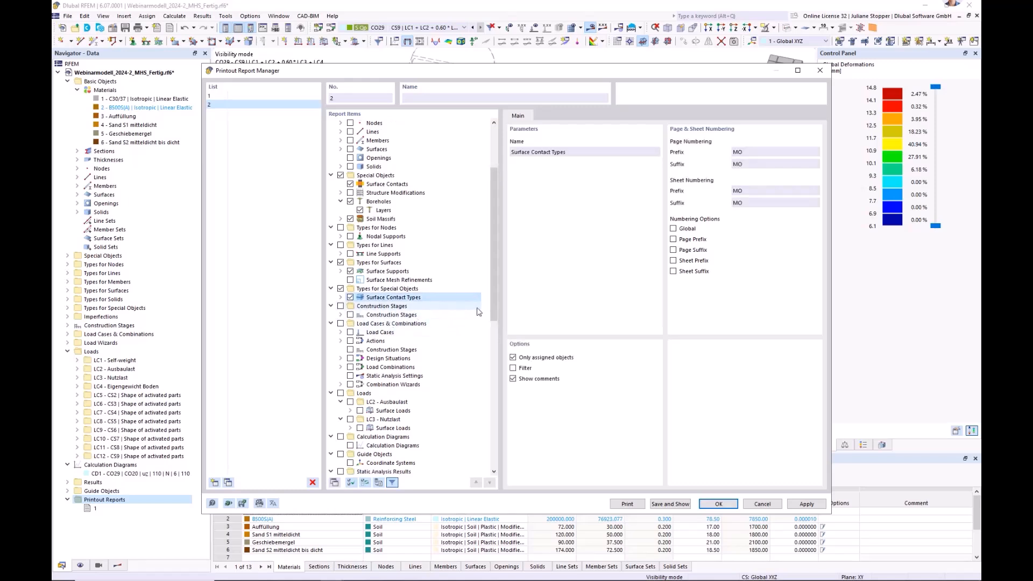
Include the construction stages in the report with their members, surfaces, solids and surface contacts.
drag(492, 305, 491, 318)
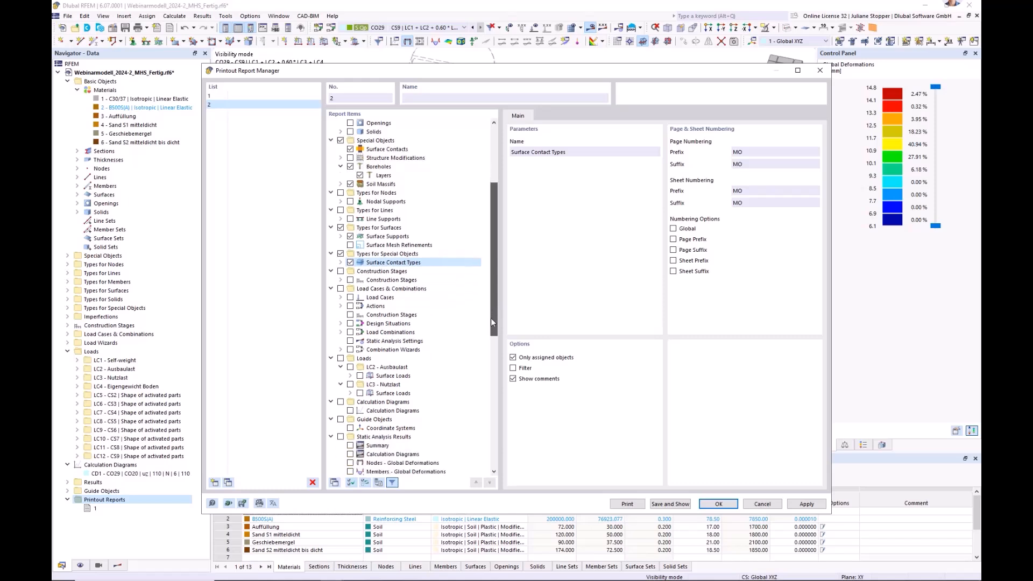
click(341, 280)
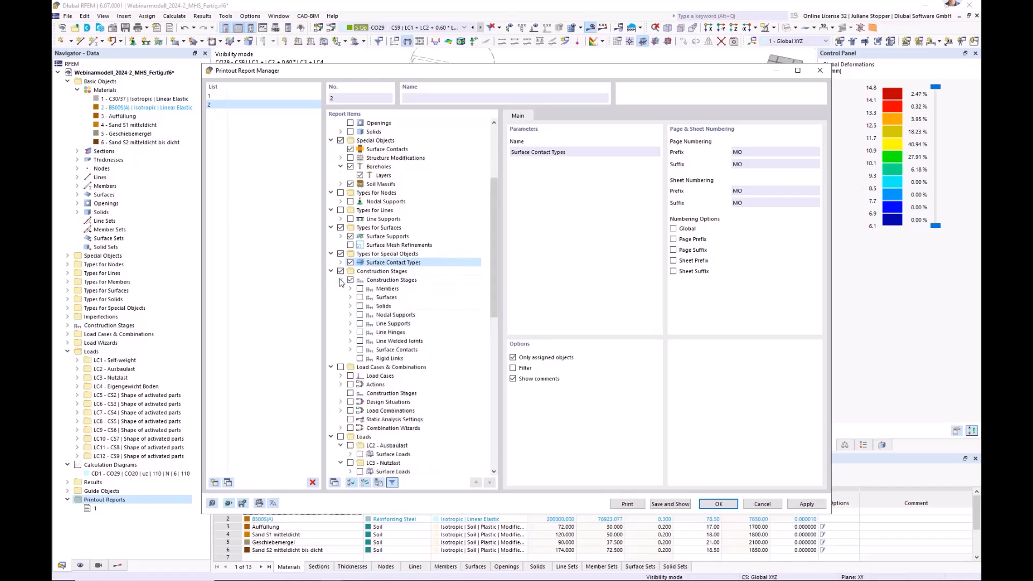
click(360, 297)
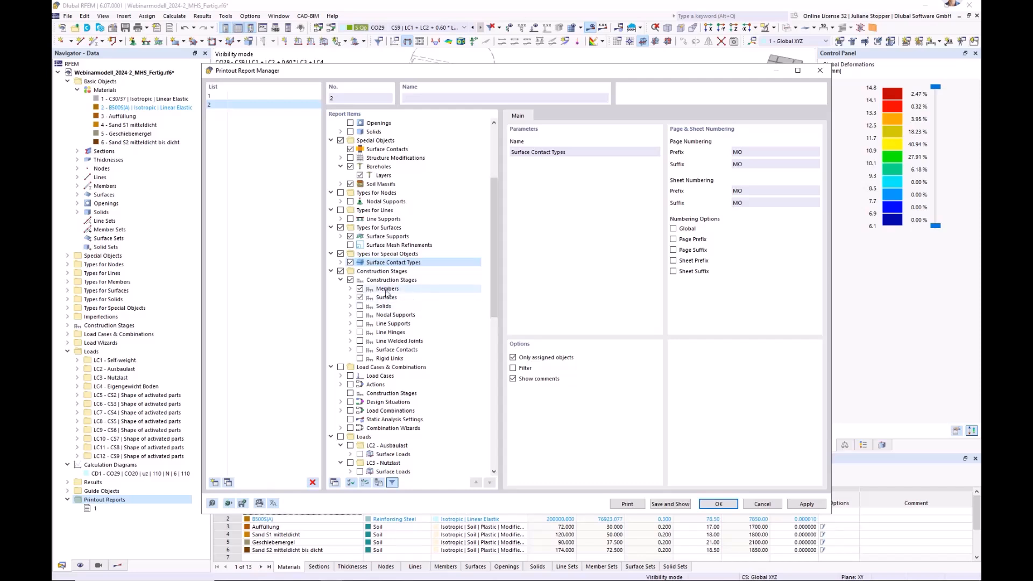
click(360, 306)
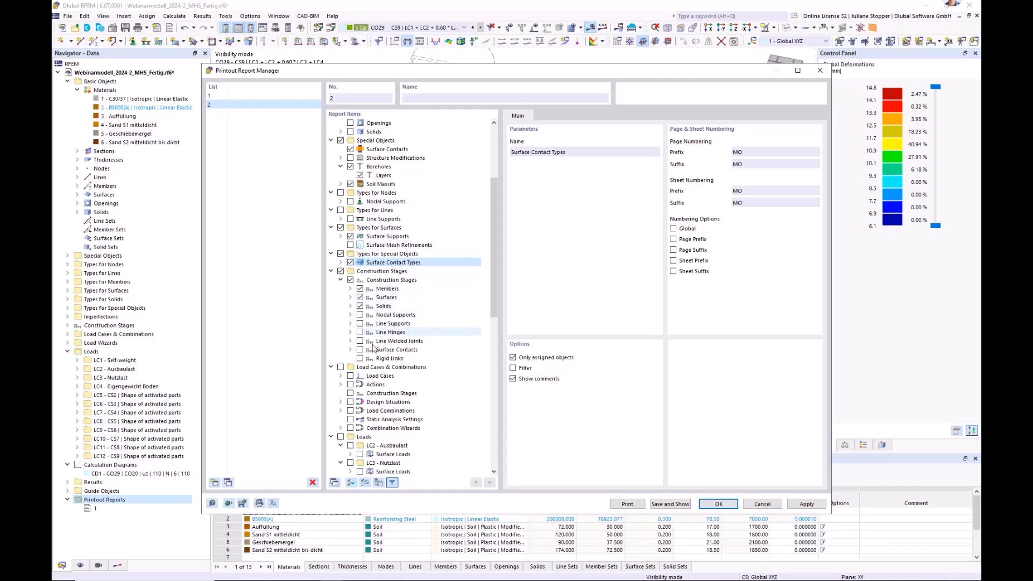
click(360, 350)
Include the construction stages and static analysis settings under Load Cases & Combinations, and discard the new printout report.
drag(495, 317, 494, 348)
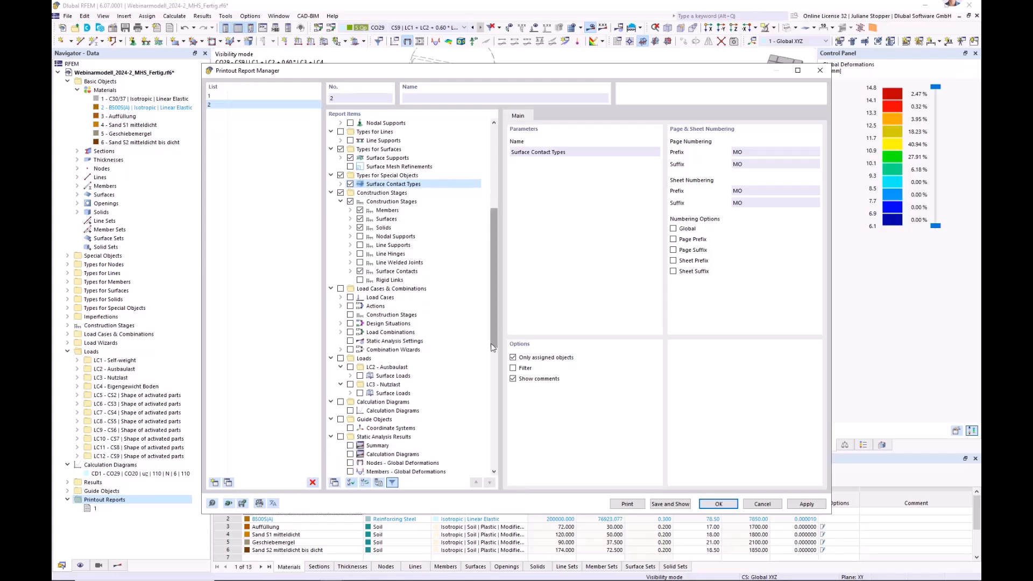
drag(492, 325, 492, 338)
click(350, 315)
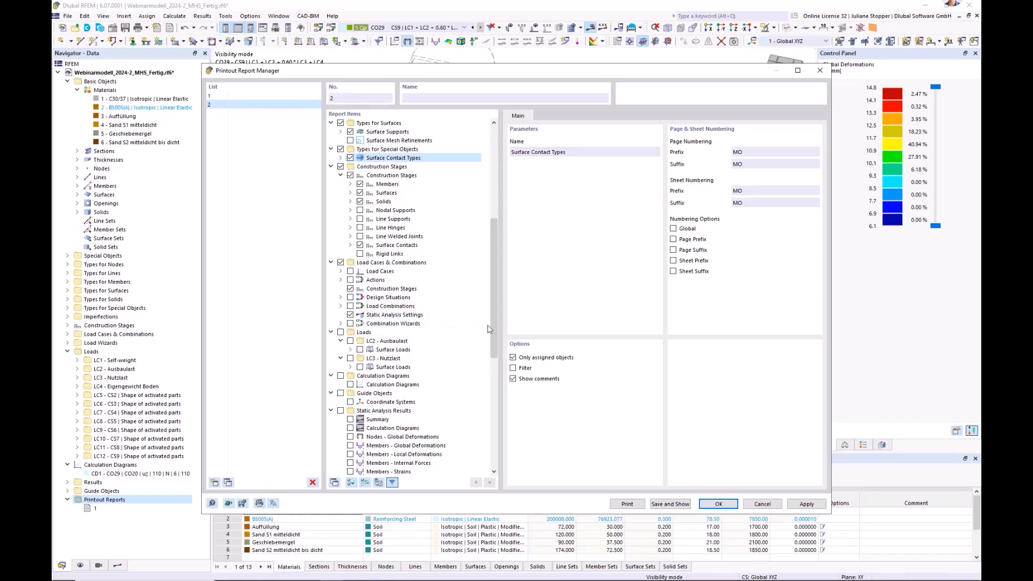
drag(492, 331, 492, 442)
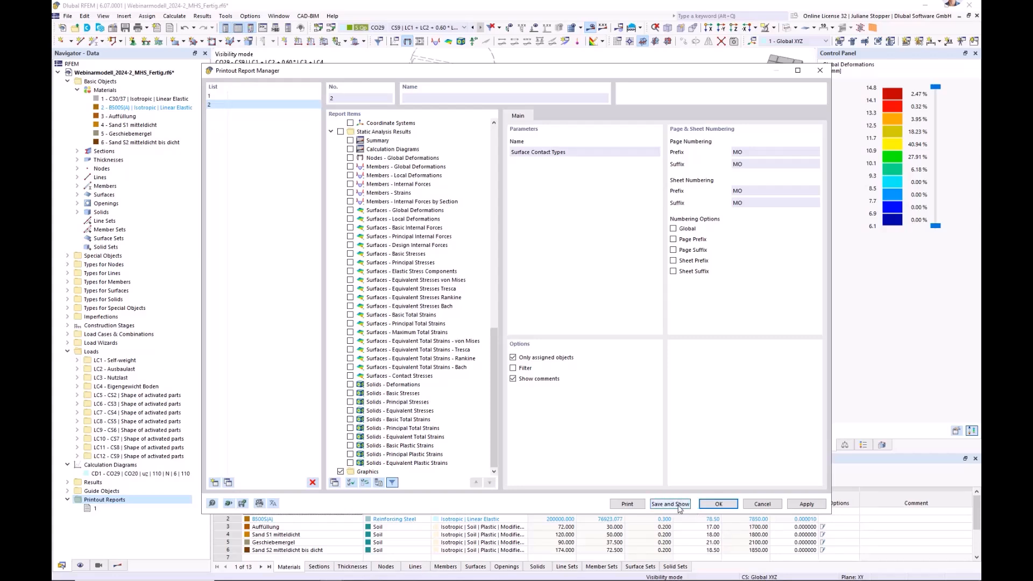
click(762, 504)
View the CO29 uz displacements in the Z direction and prepare that graphic for output to printout report 1.
click(90, 509)
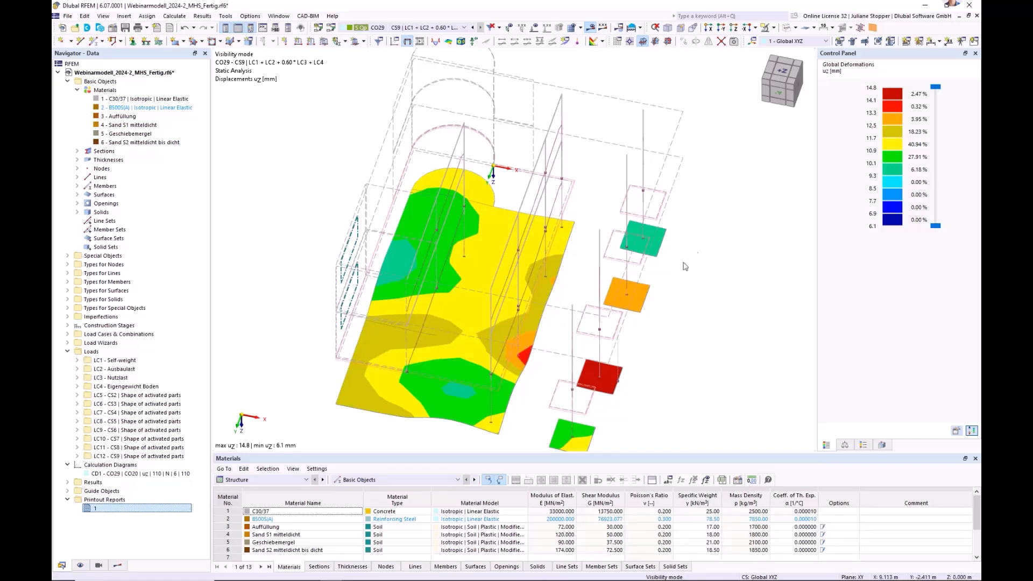
click(735, 31)
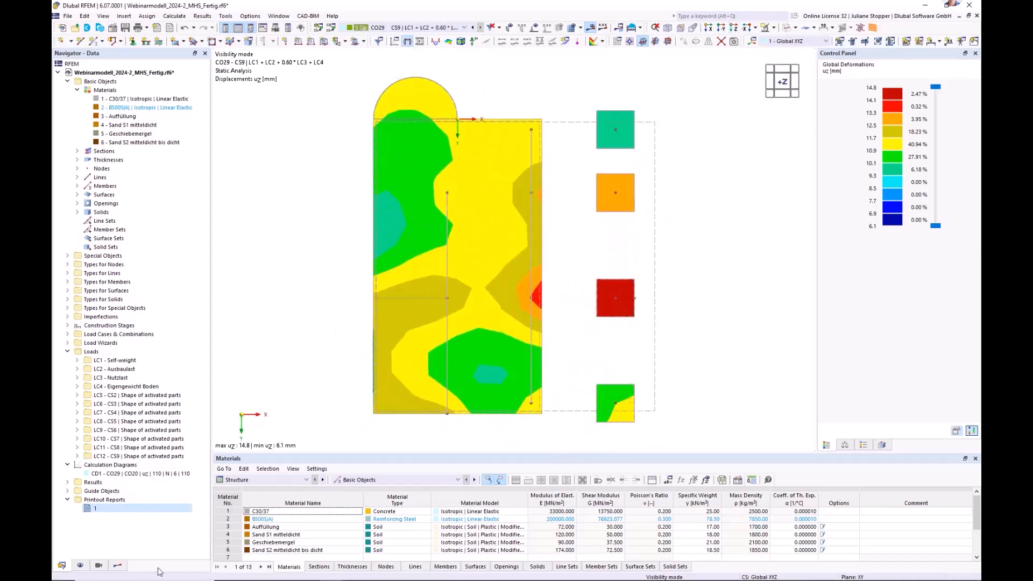
click(116, 567)
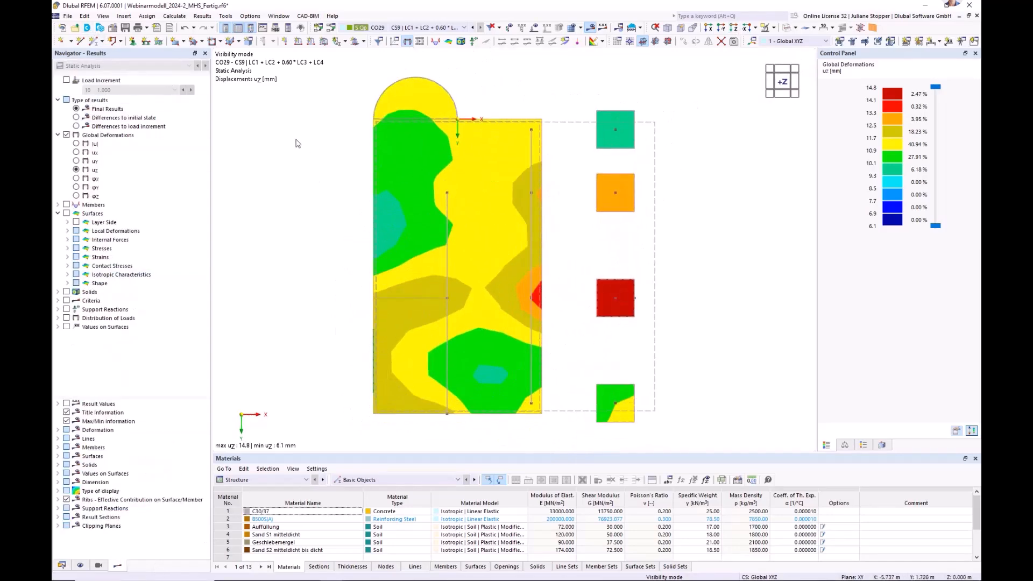
click(67, 15)
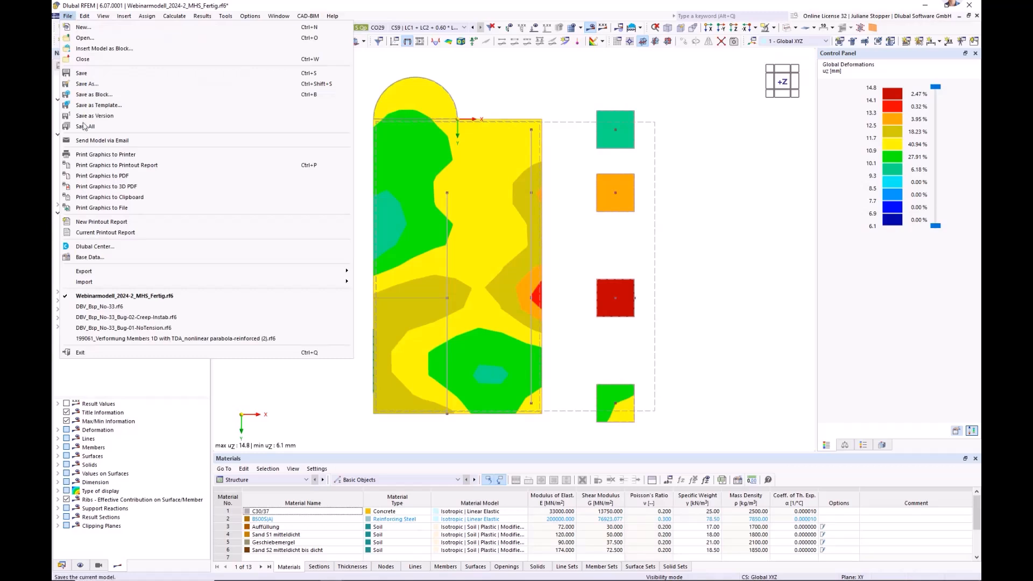
click(110, 166)
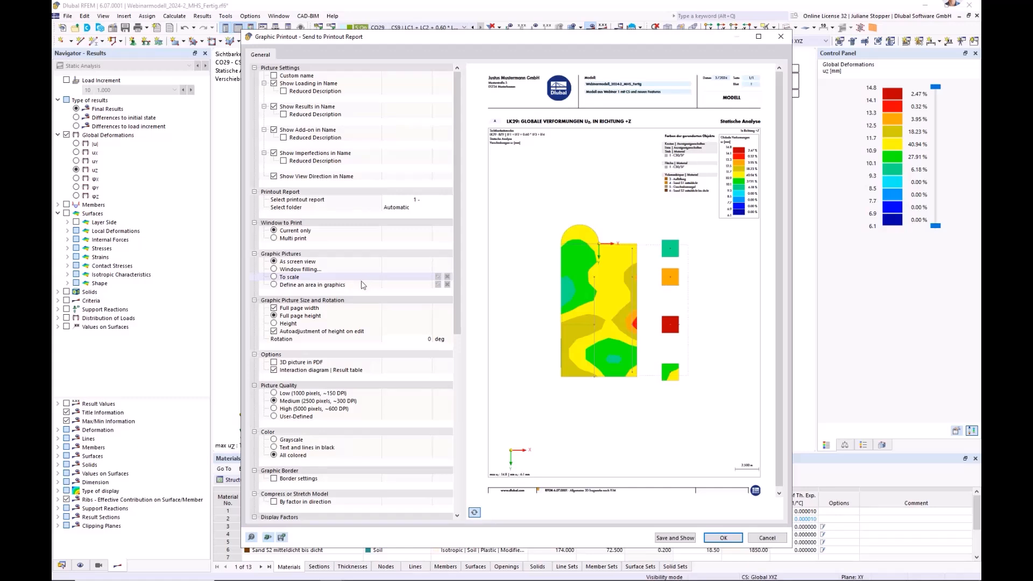
click(474, 514)
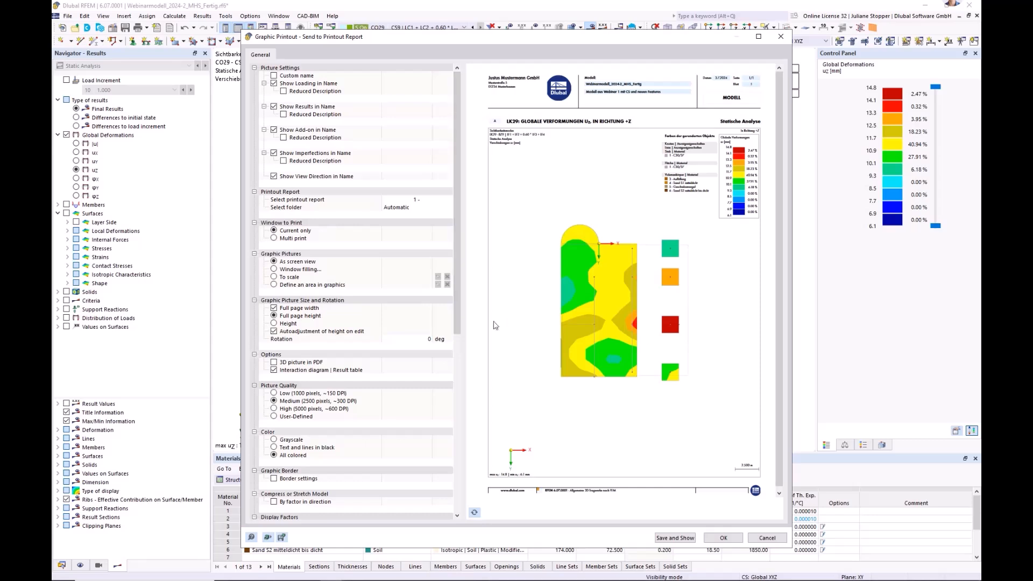
Set the report graphic's height ratio to 50% and disable the autoadjustment of height on edit.
drag(459, 331, 458, 345)
click(288, 300)
click(423, 308)
text(50)
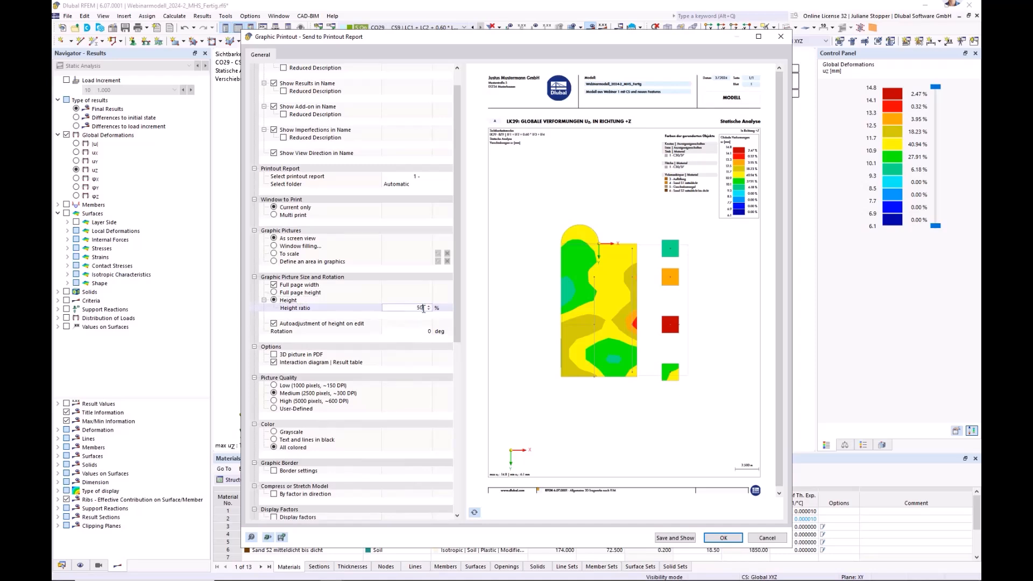
click(428, 323)
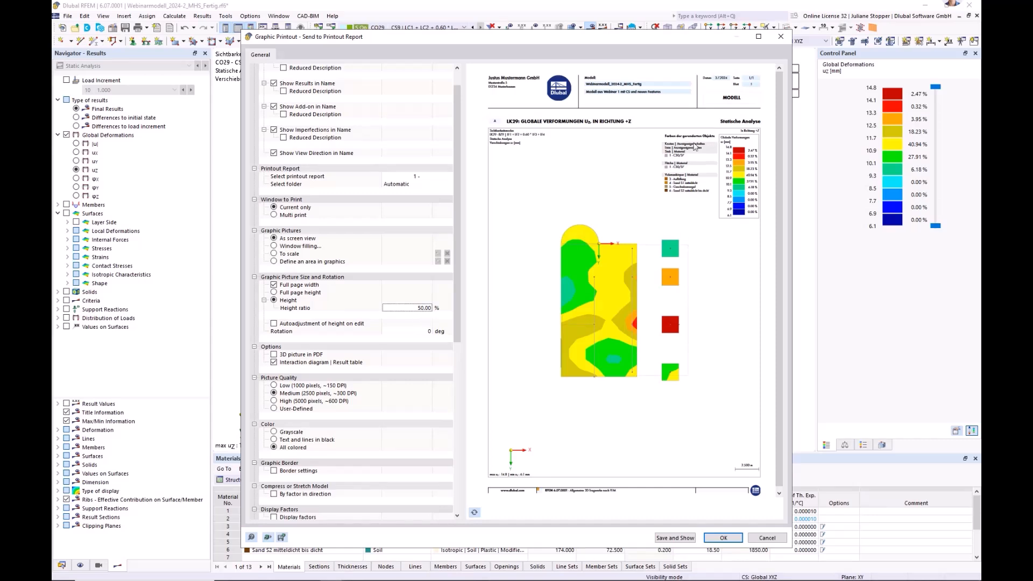
Remove the color panel of rendered objects from the graphic, refresh the preview, and save and show it in the report.
scroll(461, 366, down, 3)
drag(461, 366, 475, 493)
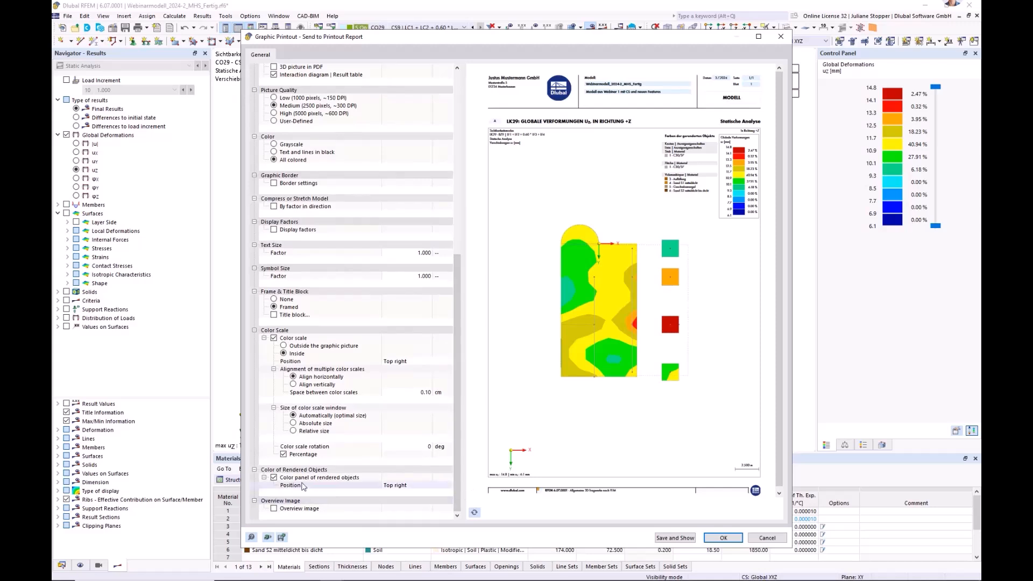
click(273, 478)
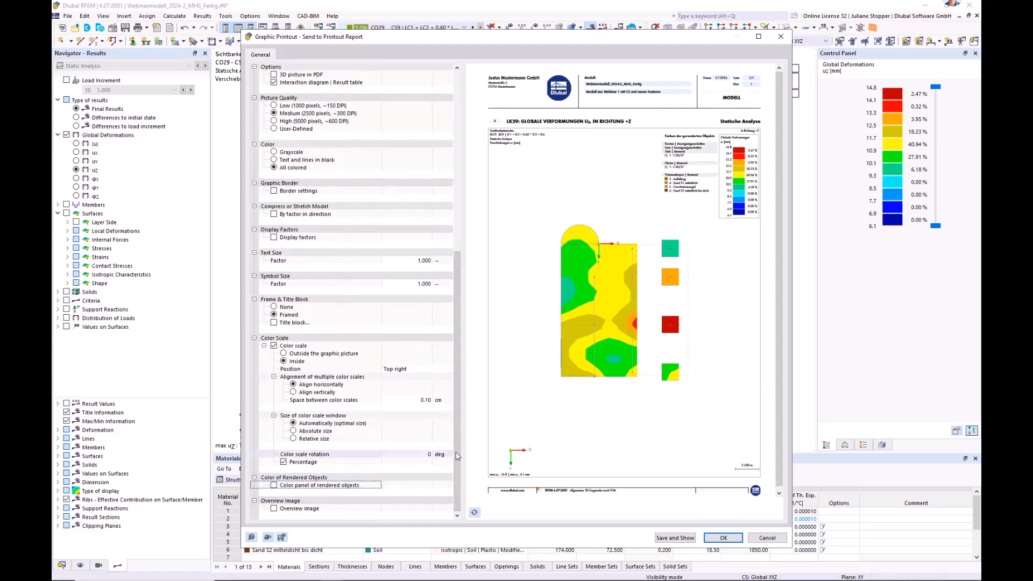
click(474, 514)
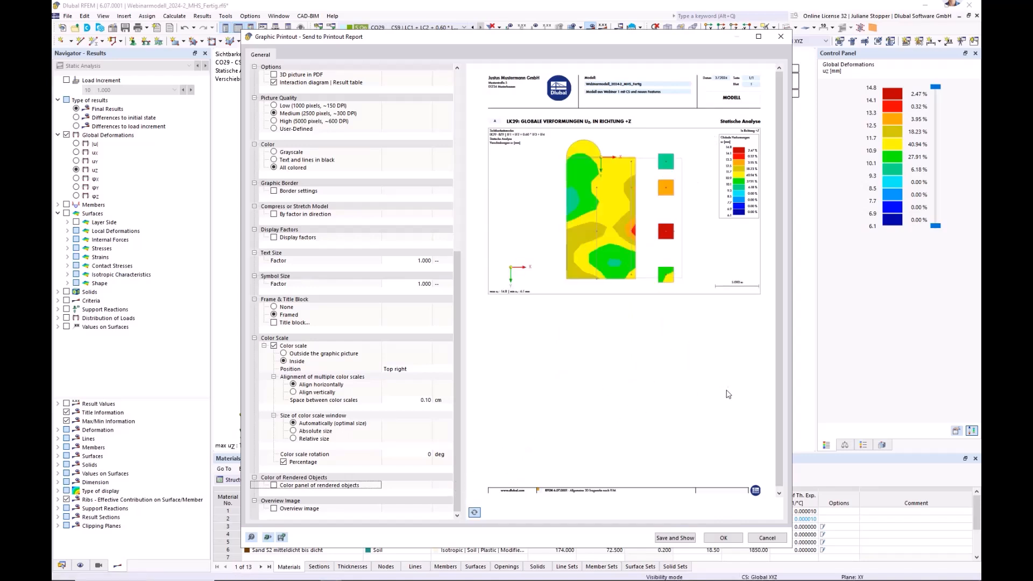
click(686, 538)
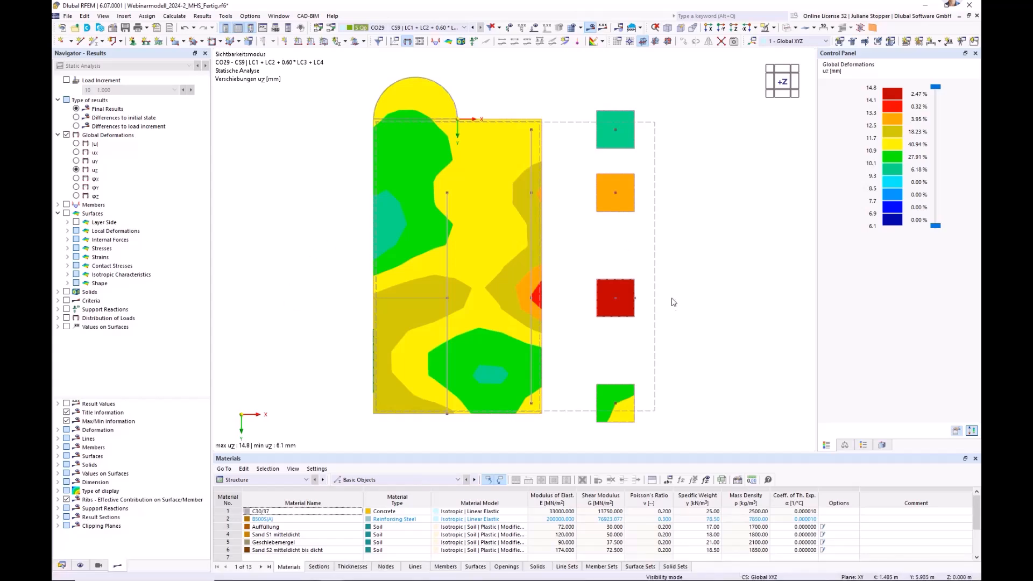
Display the uz deformation results on all solids in a three-dimensional view of the model.
ctrl+middle_drag(722, 382, 665, 269)
scroll(666, 297, down, 1)
ctrl+middle_drag(668, 317, 685, 315)
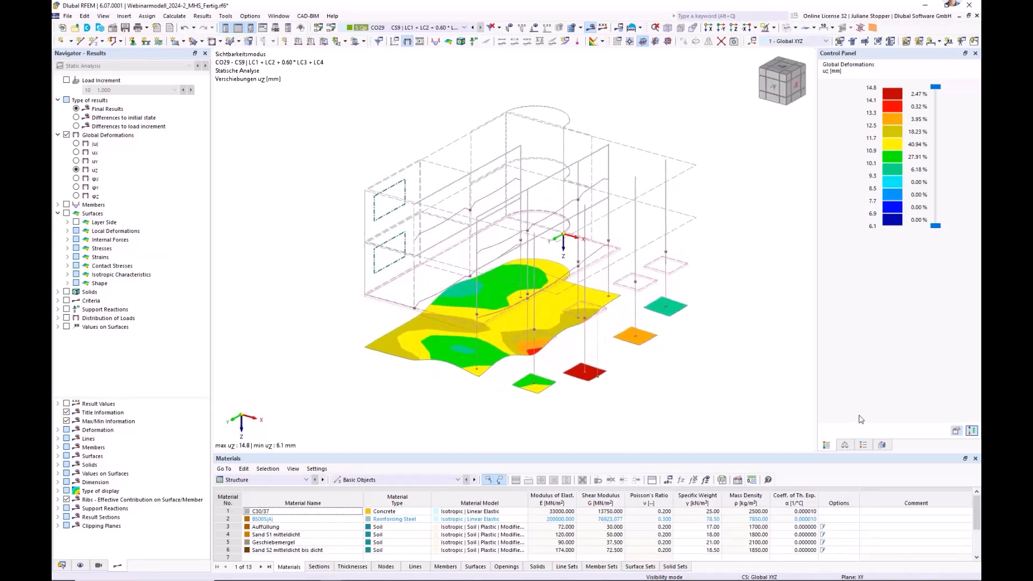
click(883, 446)
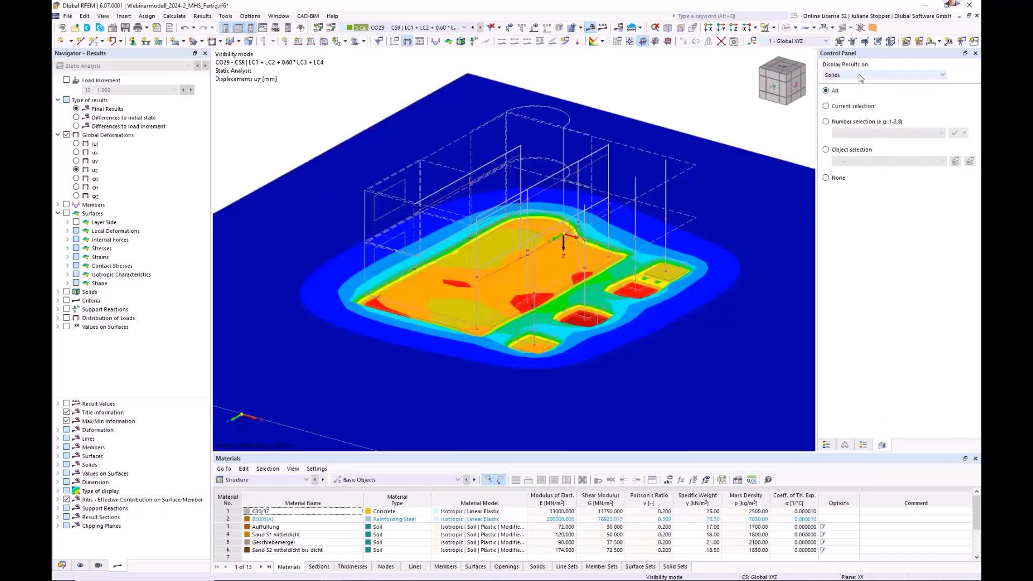
click(861, 78)
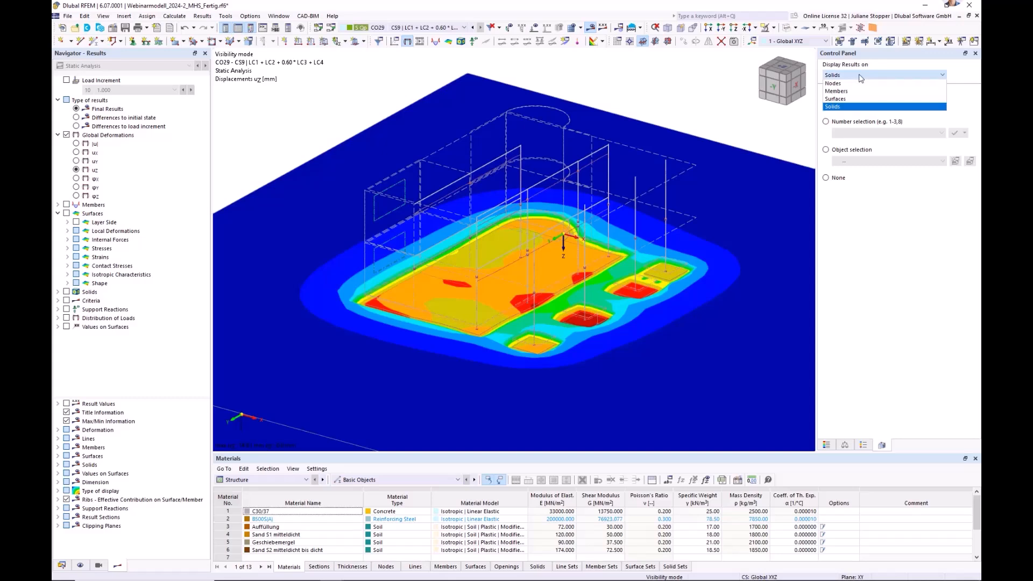
click(674, 88)
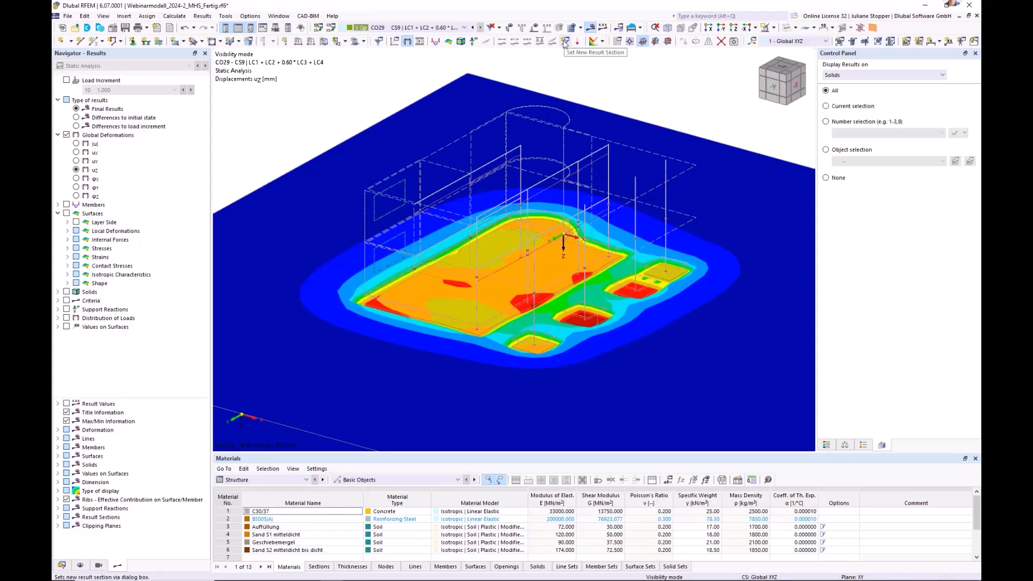
Turn on the display of the model's nodes.
mouse_move(84, 562)
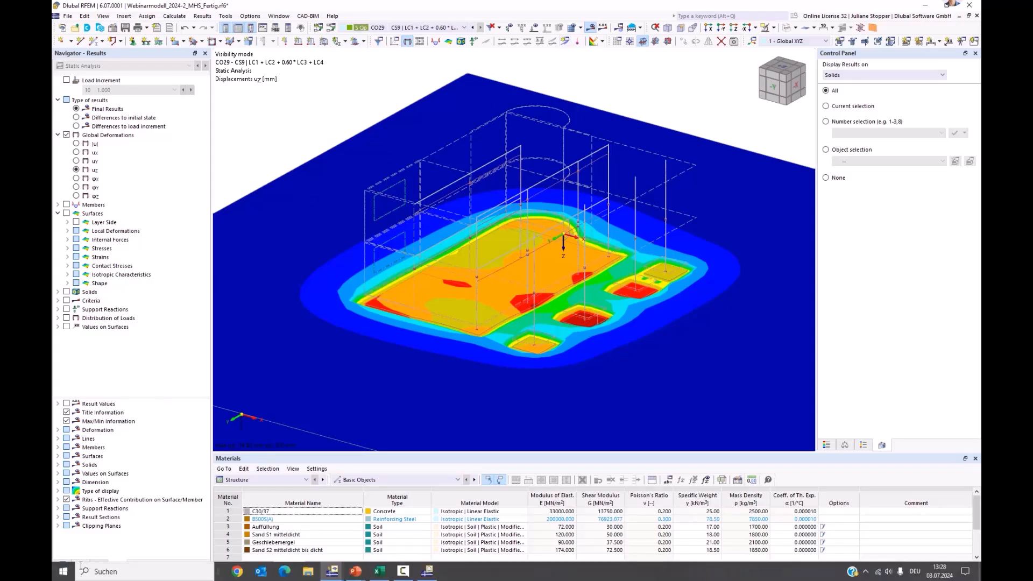
click(81, 565)
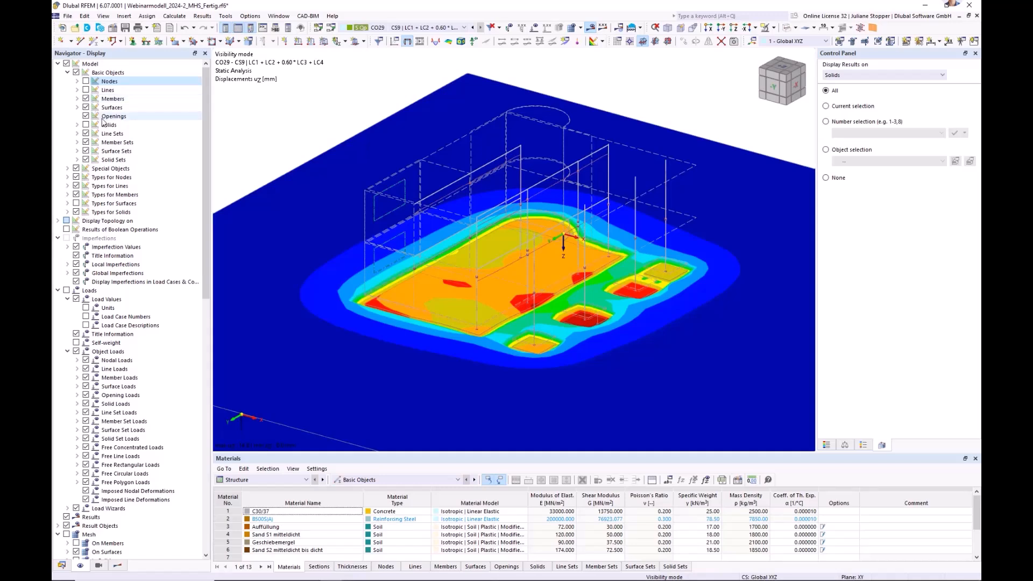
click(85, 81)
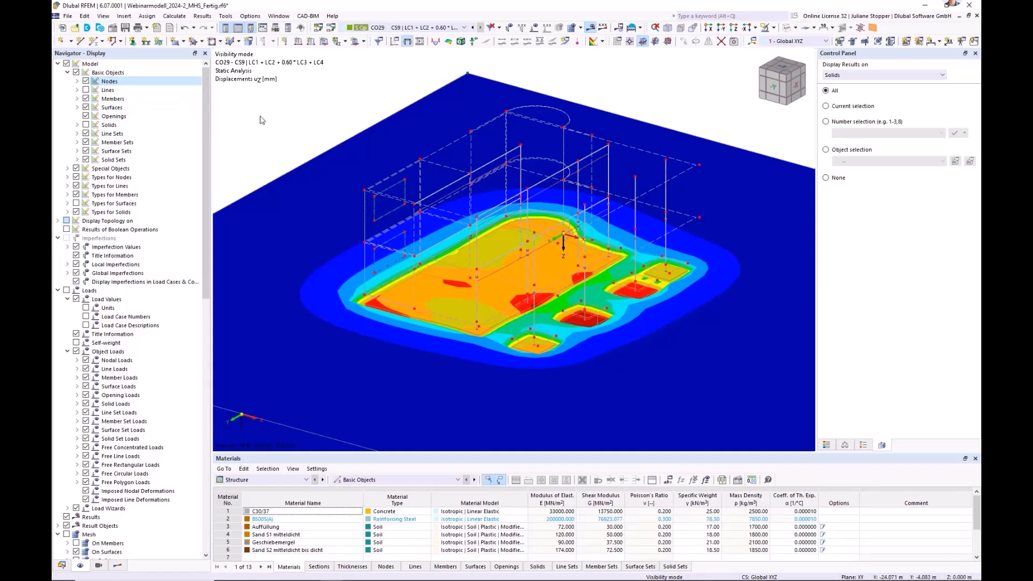
Create a result section through two picked nodes, from (-4.000, 8.500, -0.100) to (7.500, 8.500, -0.100) m, projected in global Z.
click(566, 45)
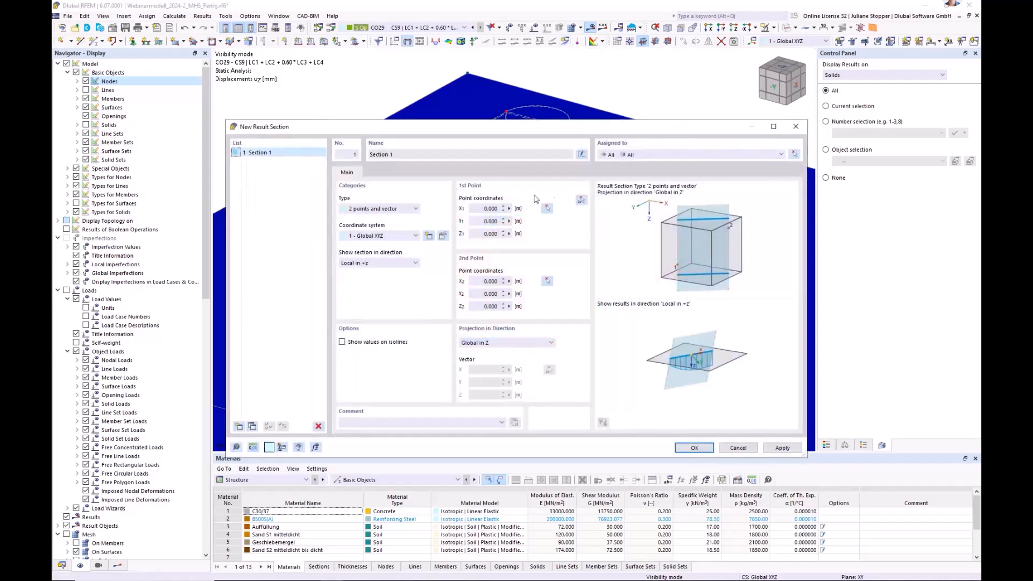
click(580, 201)
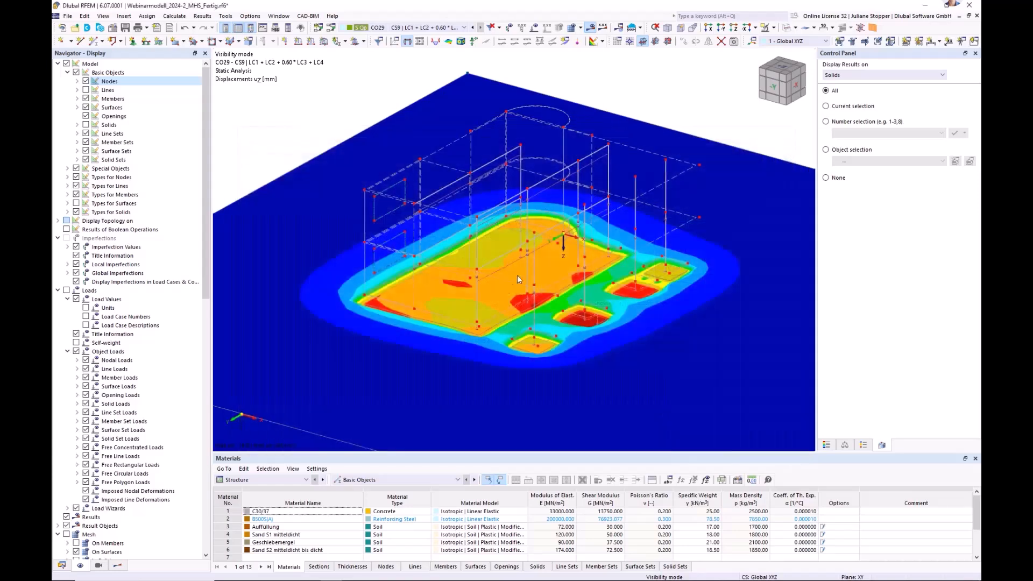
scroll(420, 265, up, 3)
click(413, 268)
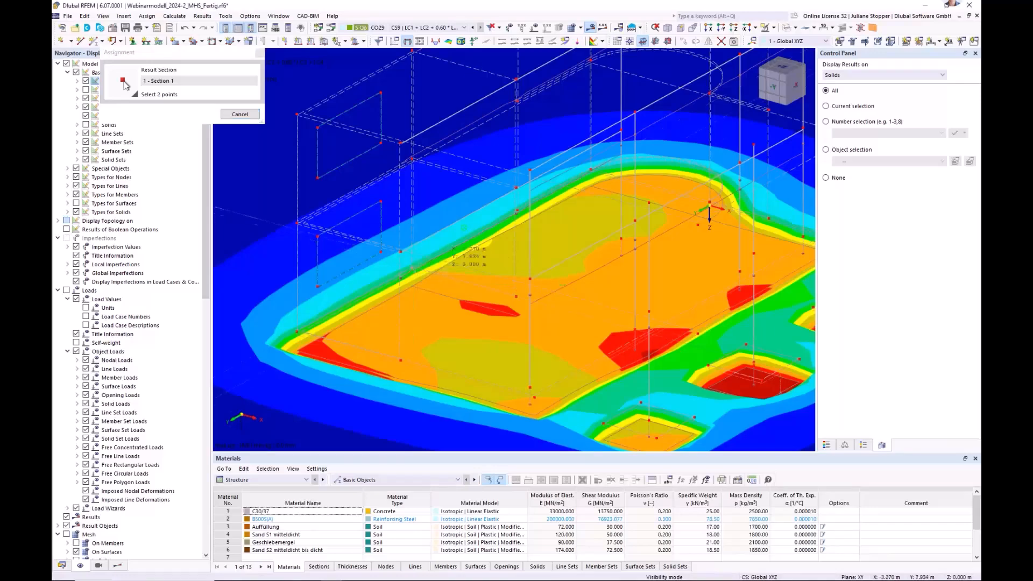
scroll(603, 266, down, 3)
scroll(656, 264, up, 2)
scroll(710, 323, up, 3)
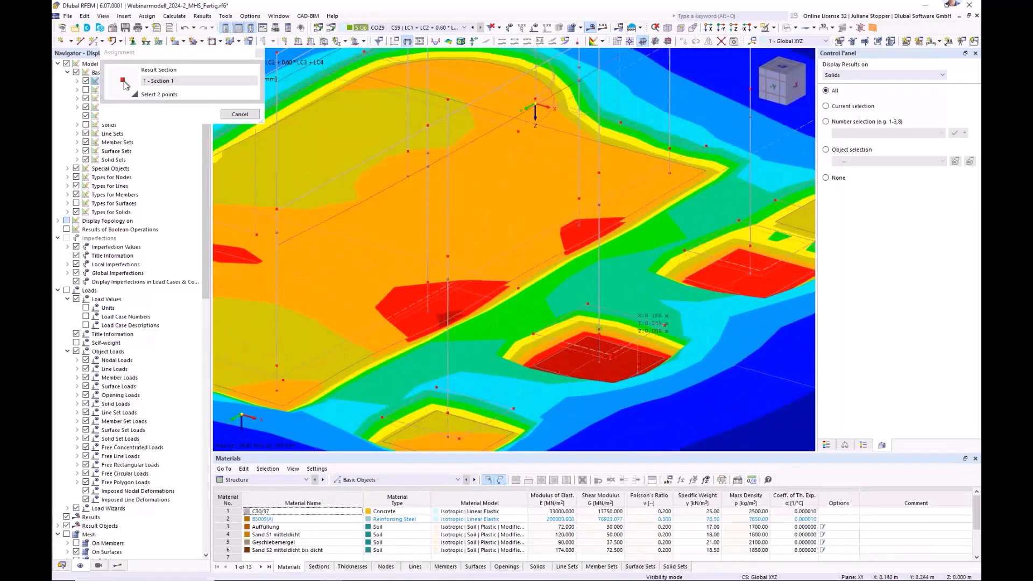
click(599, 329)
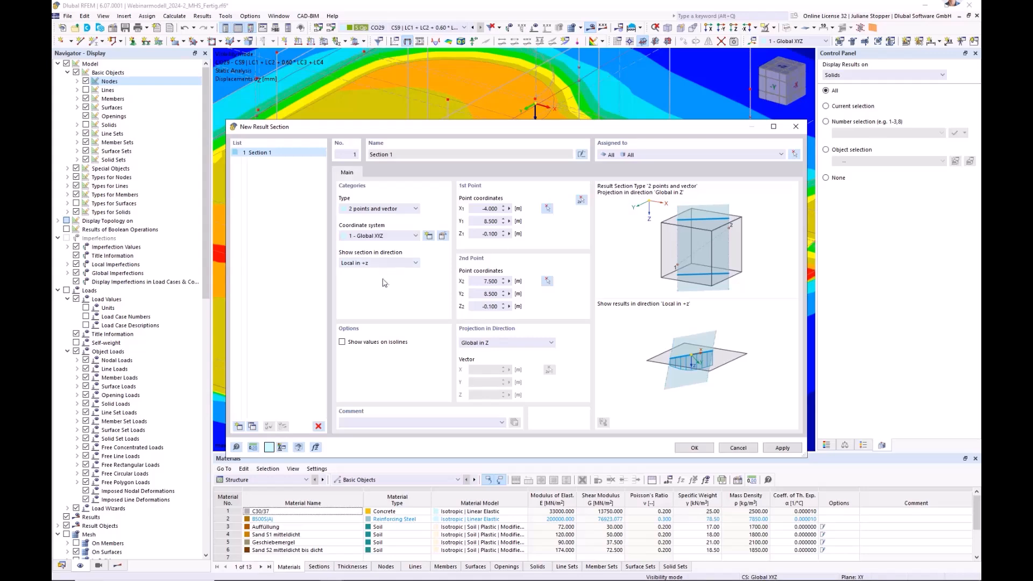
Assign the result section only to the foundation surfaces of object selection OS3 - Gründungselemente, with no solids, and save it.
click(793, 155)
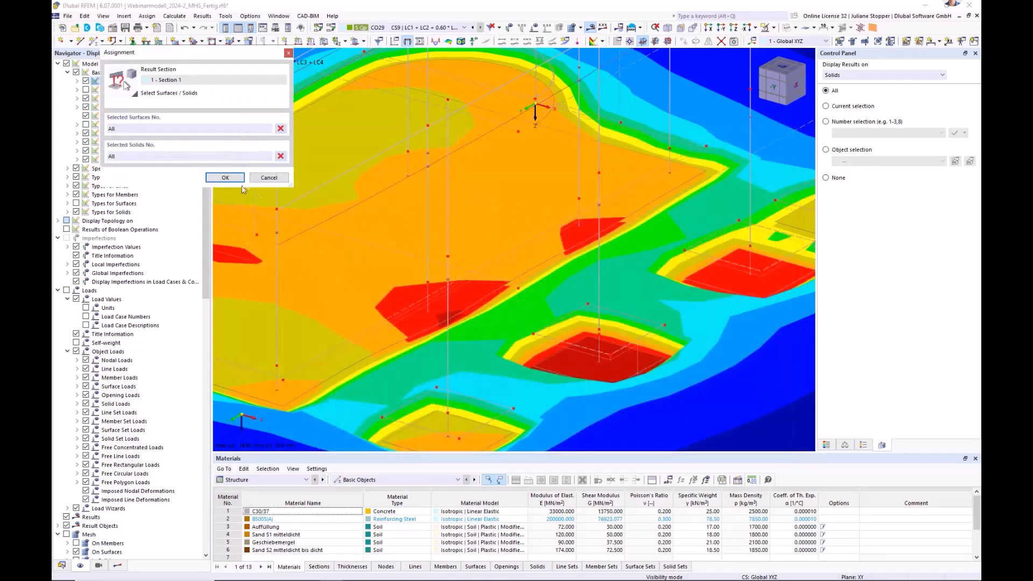
click(280, 156)
click(280, 128)
click(62, 565)
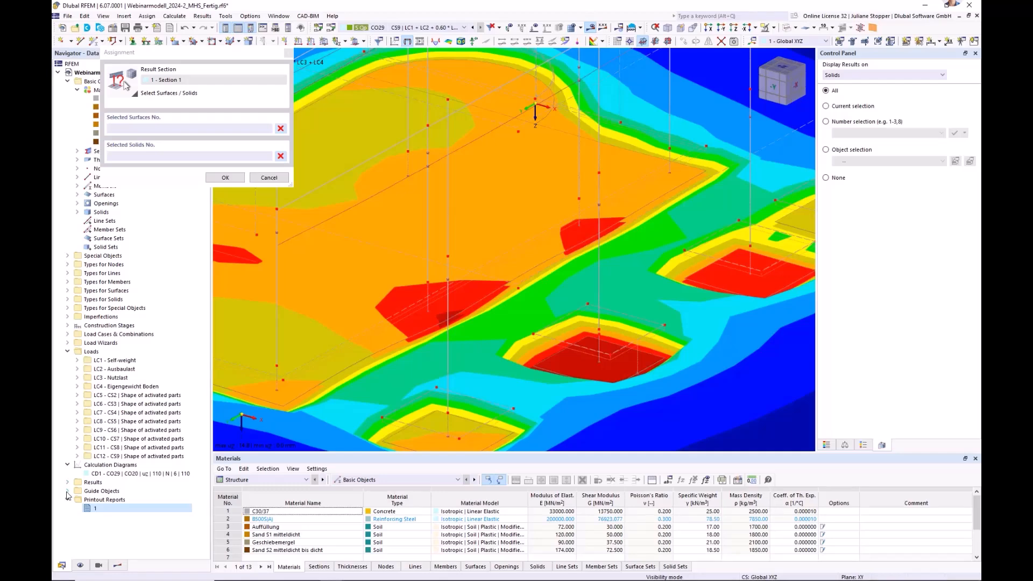
double_click(104, 492)
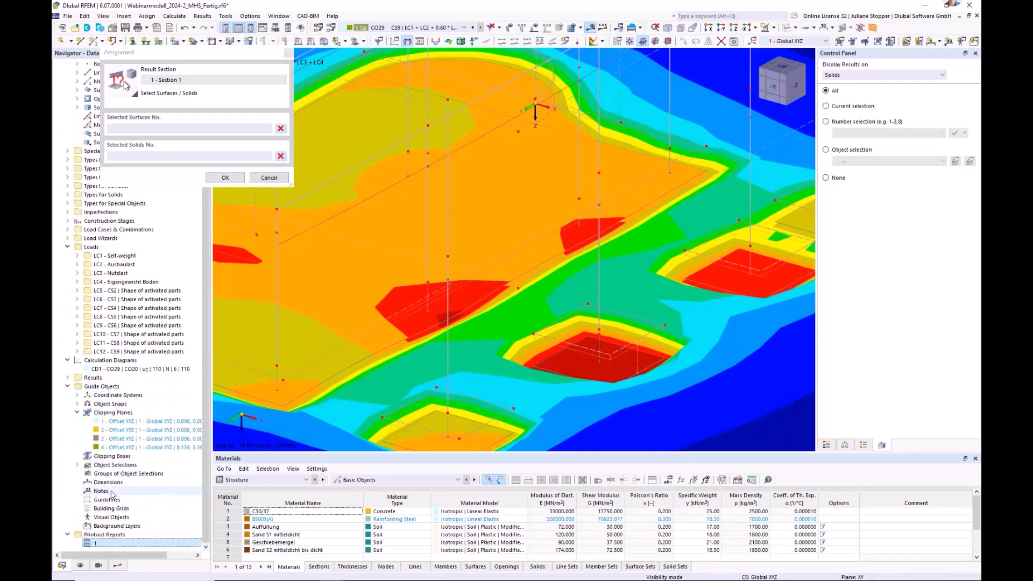
click(77, 465)
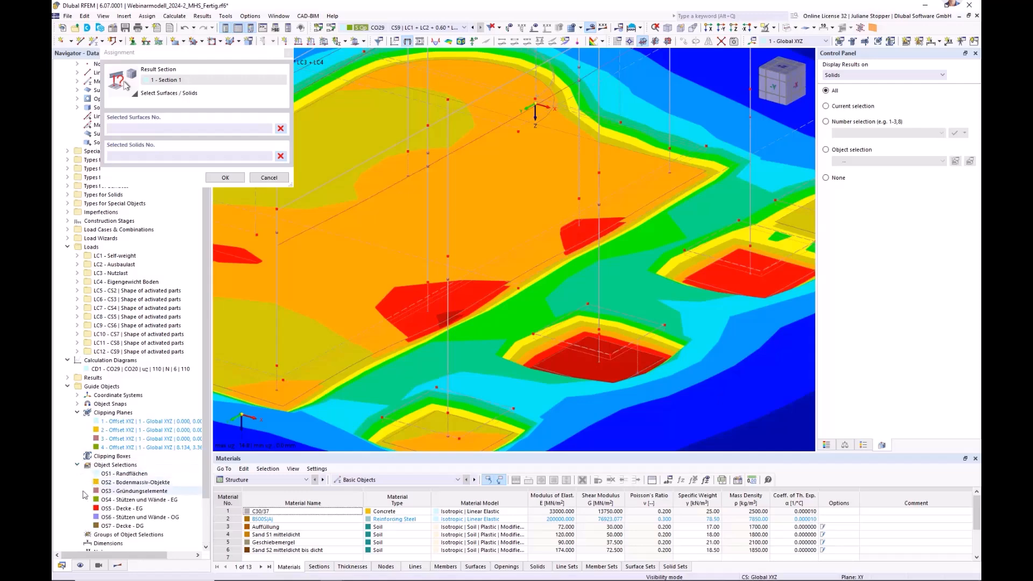
click(129, 491)
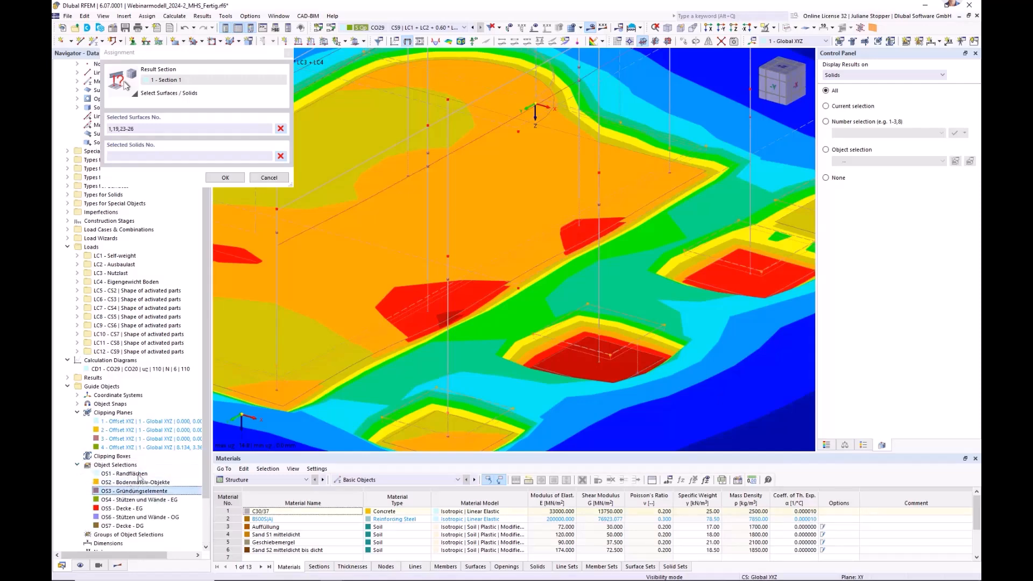
click(224, 177)
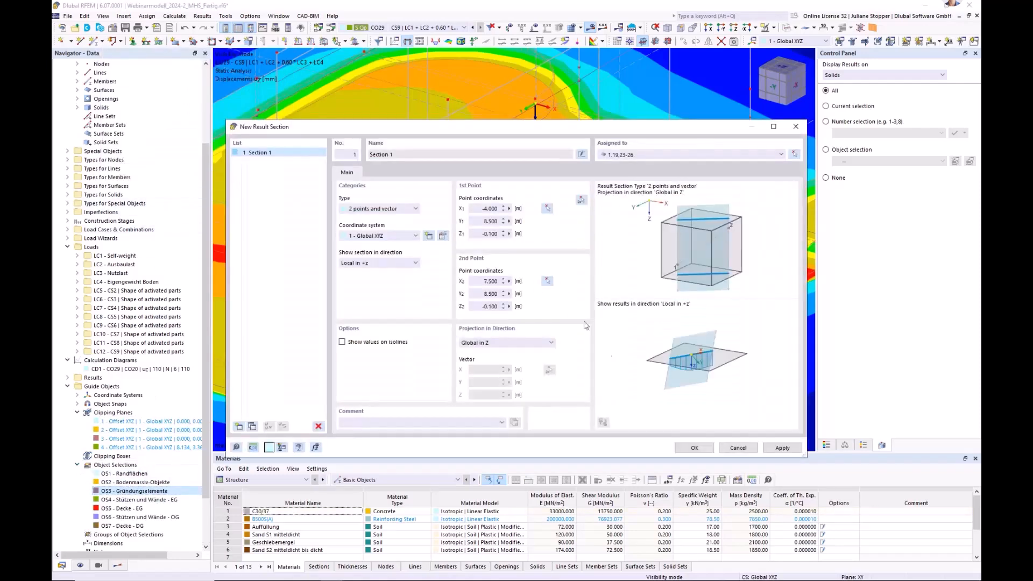
click(694, 448)
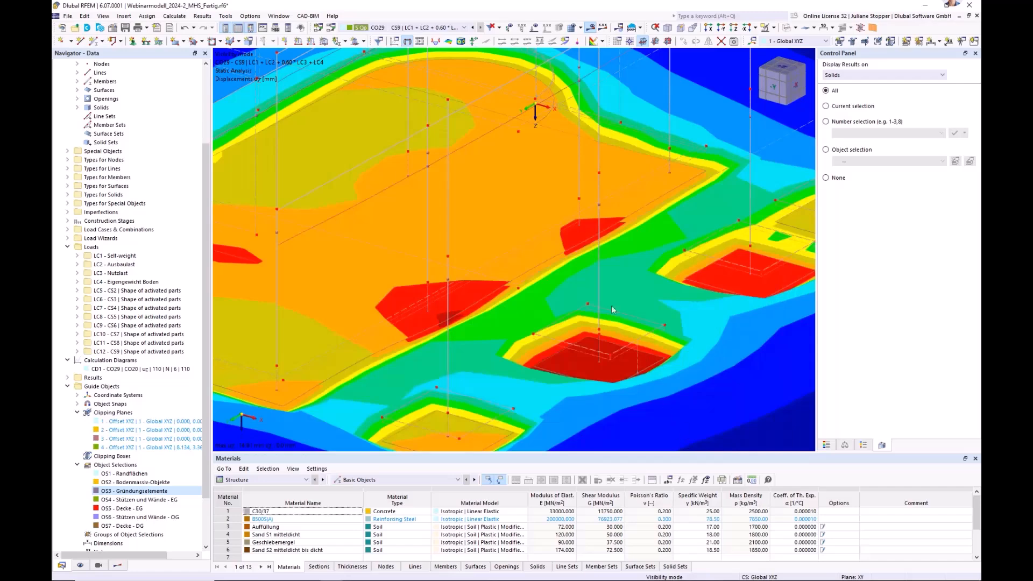
Display the result section diagrams and hide the global deformations, with the whole building in view.
click(117, 565)
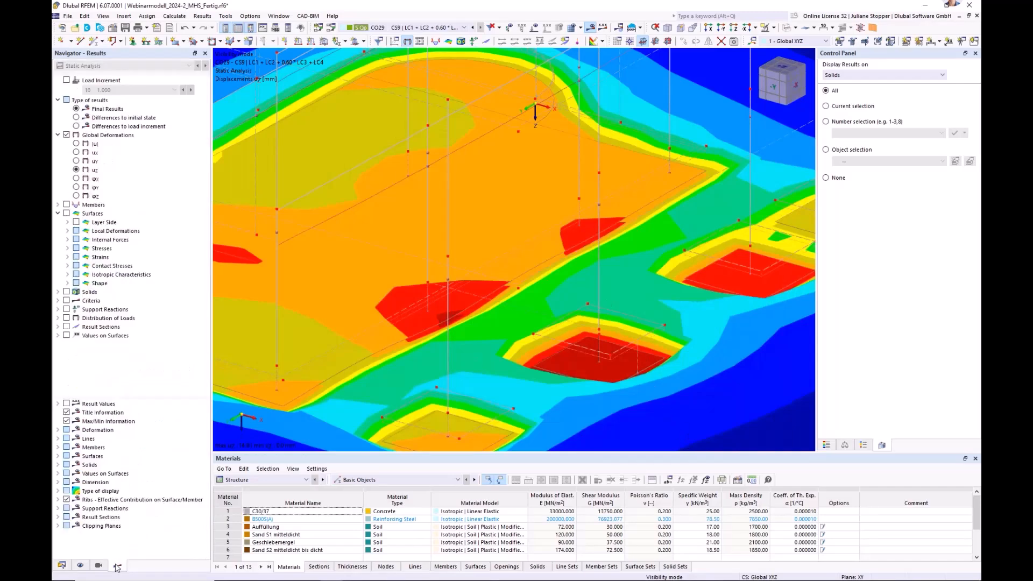
click(66, 327)
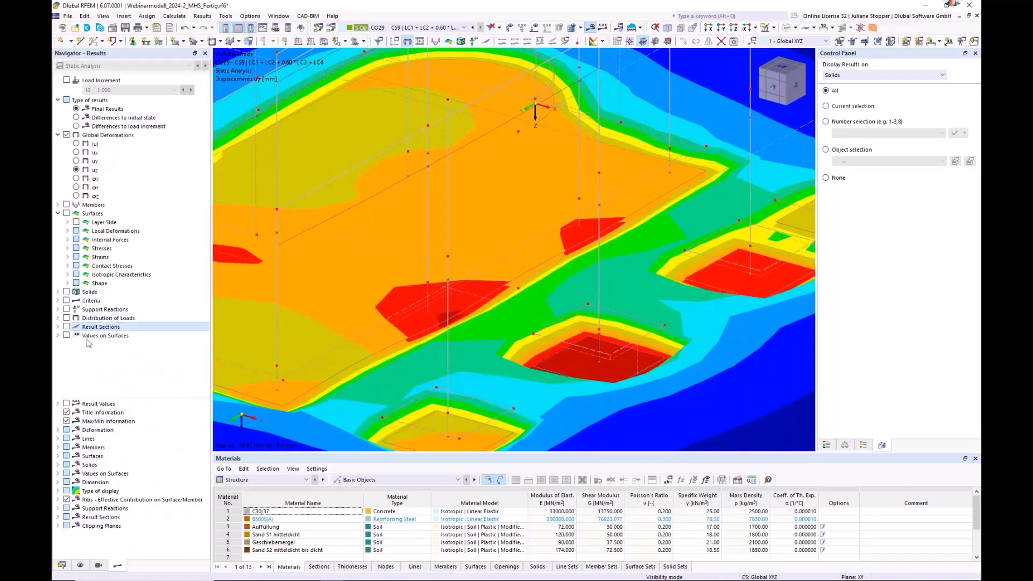
click(66, 135)
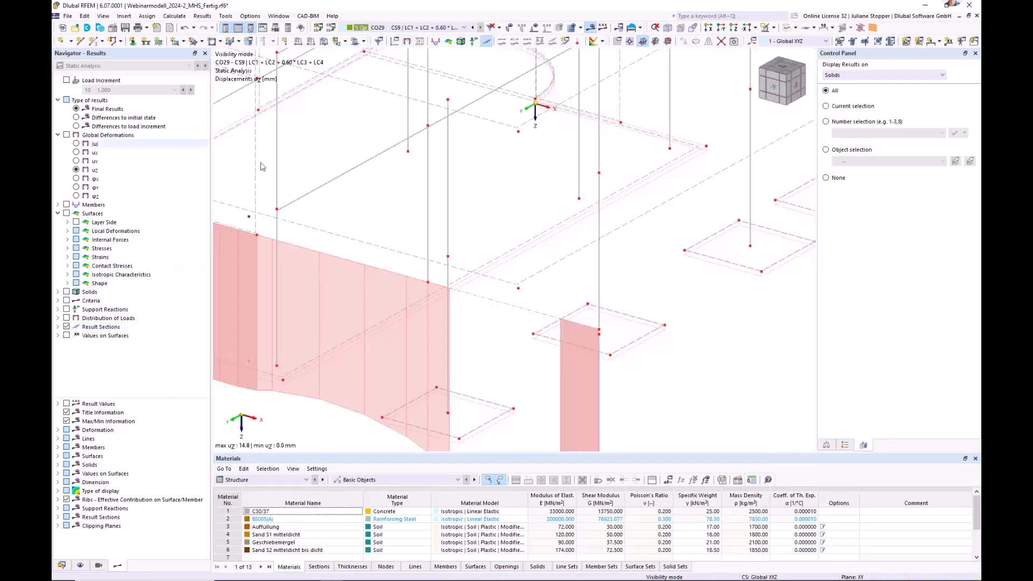
scroll(475, 237, down, 3)
ctrl+middle_drag(346, 321, 365, 300)
scroll(434, 285, down, 3)
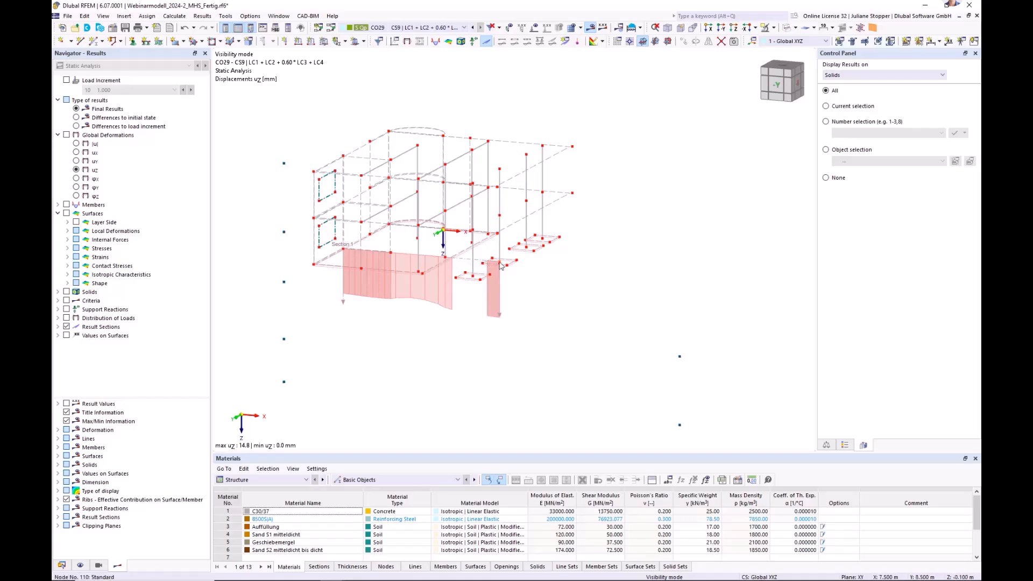
Open the result diagrams of the result section through the foundations and enlarge their window to full screen.
scroll(499, 266, up, 5)
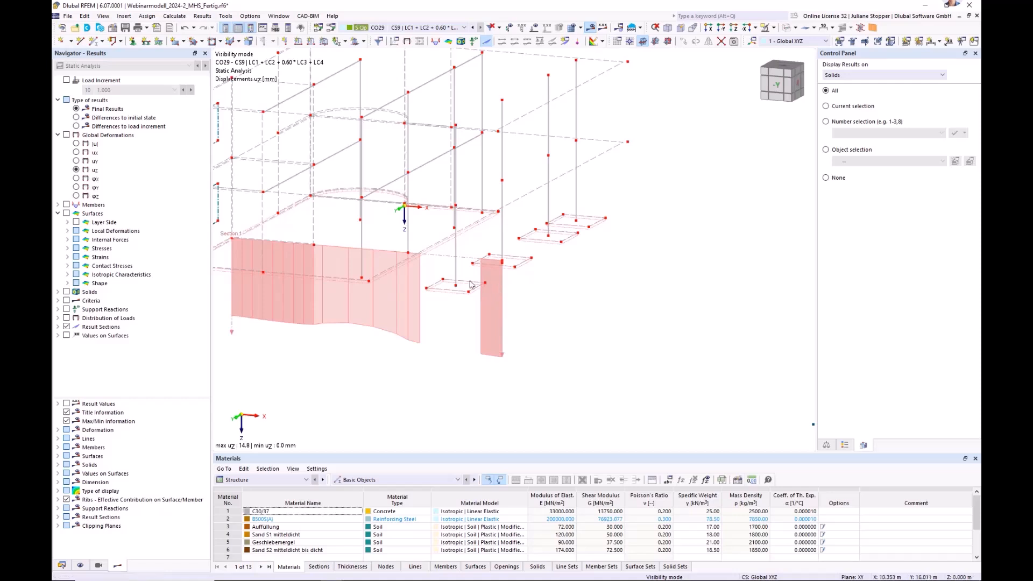
right_click(503, 357)
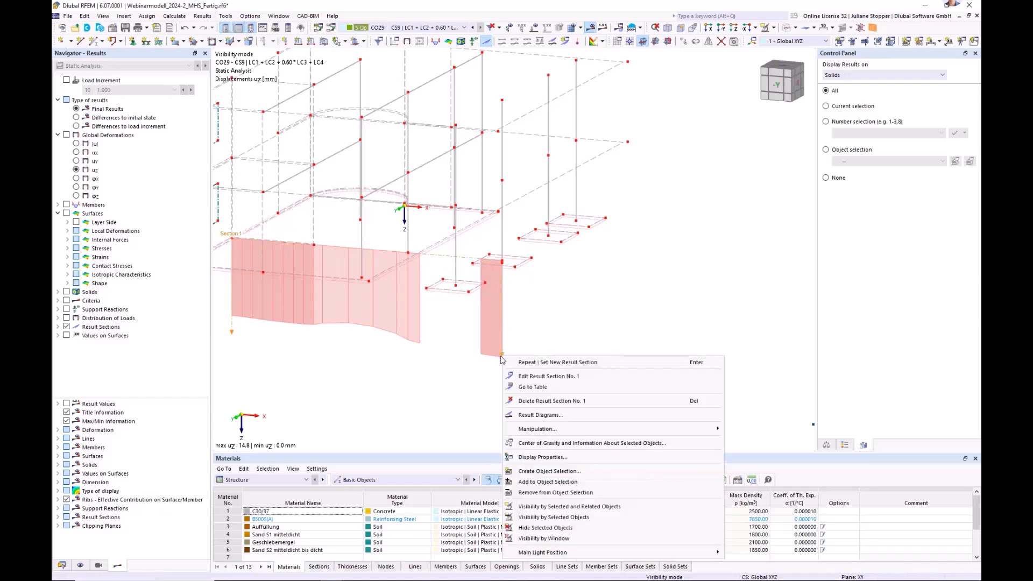
click(531, 416)
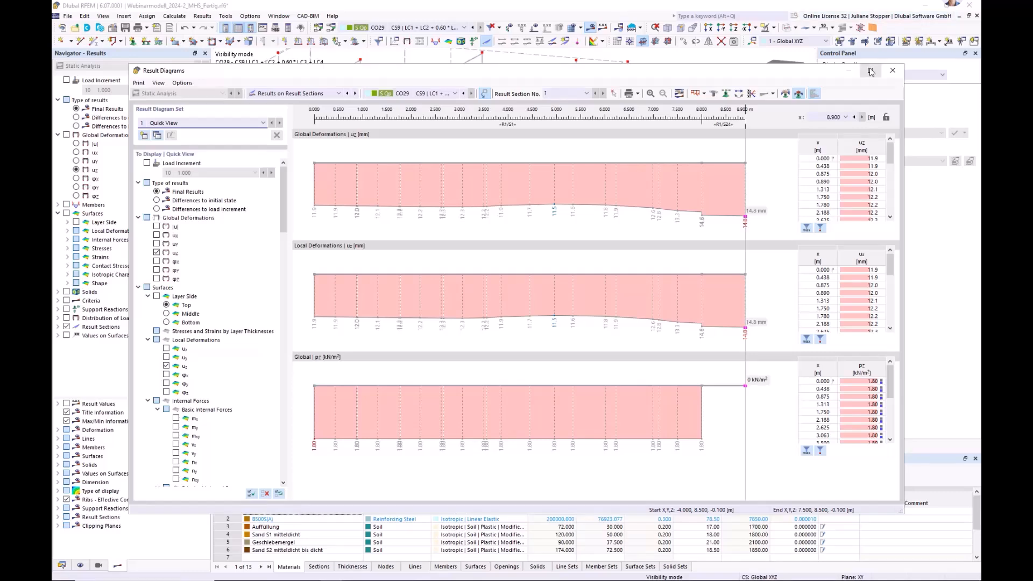
click(871, 72)
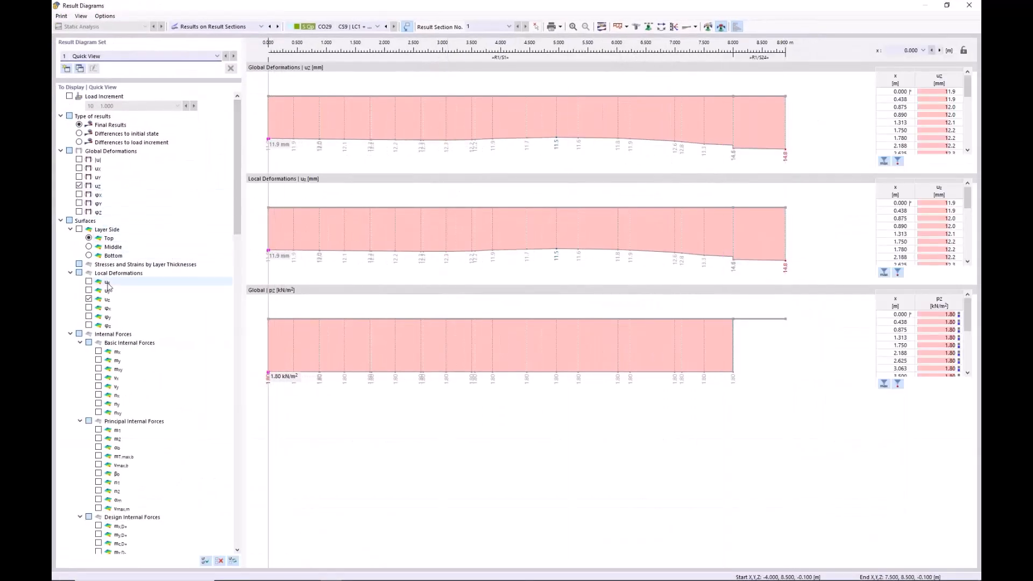
Limit the result diagrams to the surfaces' local deformation uz, removing the global deformation uz and the global load distribution pz.
click(88, 300)
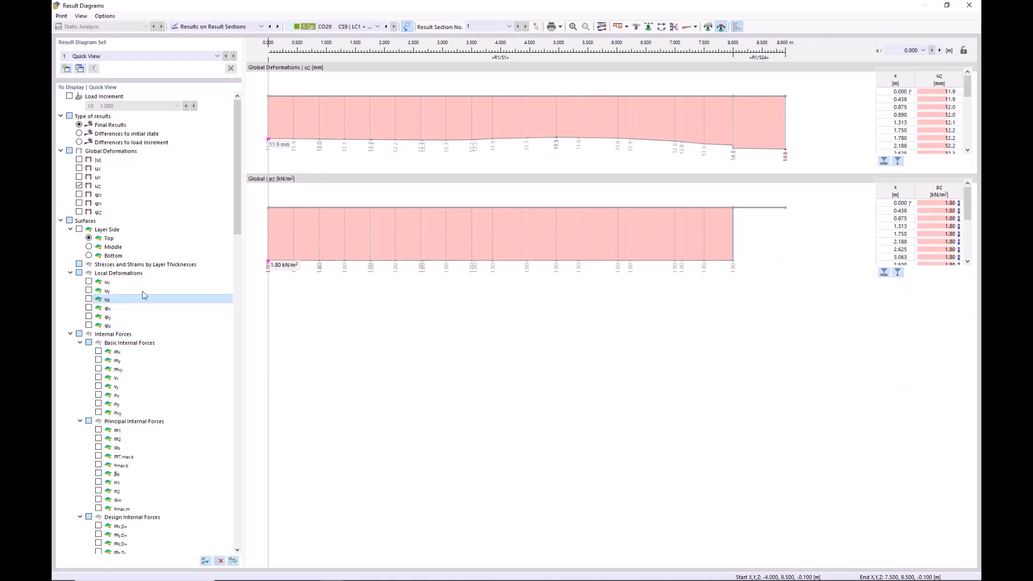
scroll(215, 459, down, 20)
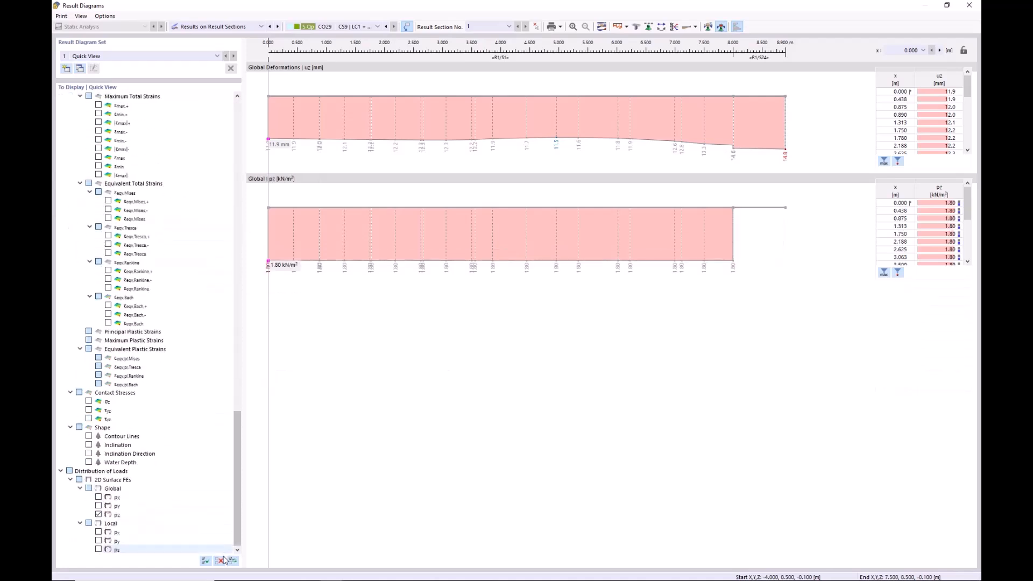
click(98, 515)
scroll(100, 516, up, 20)
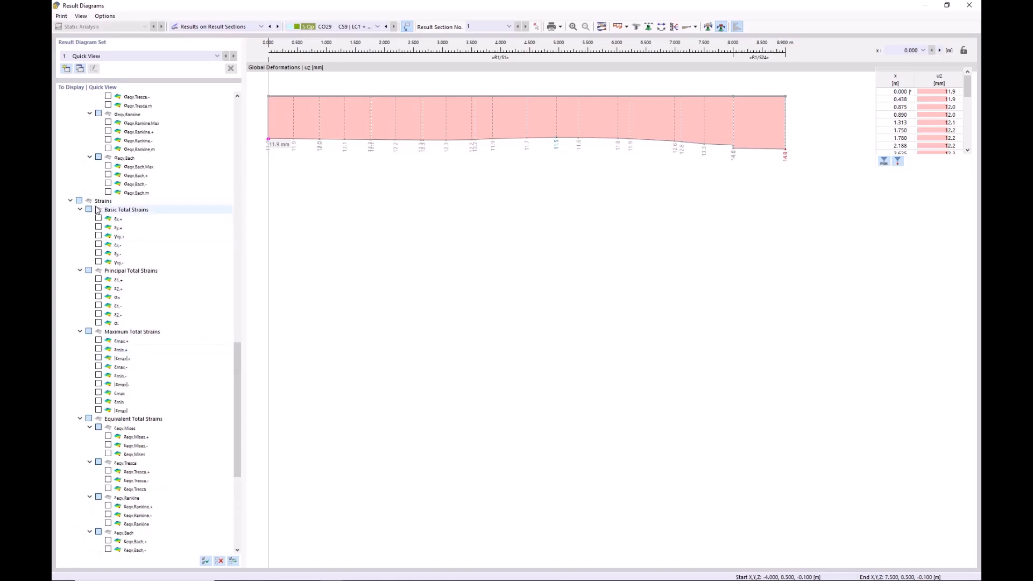
scroll(91, 235, up, 3)
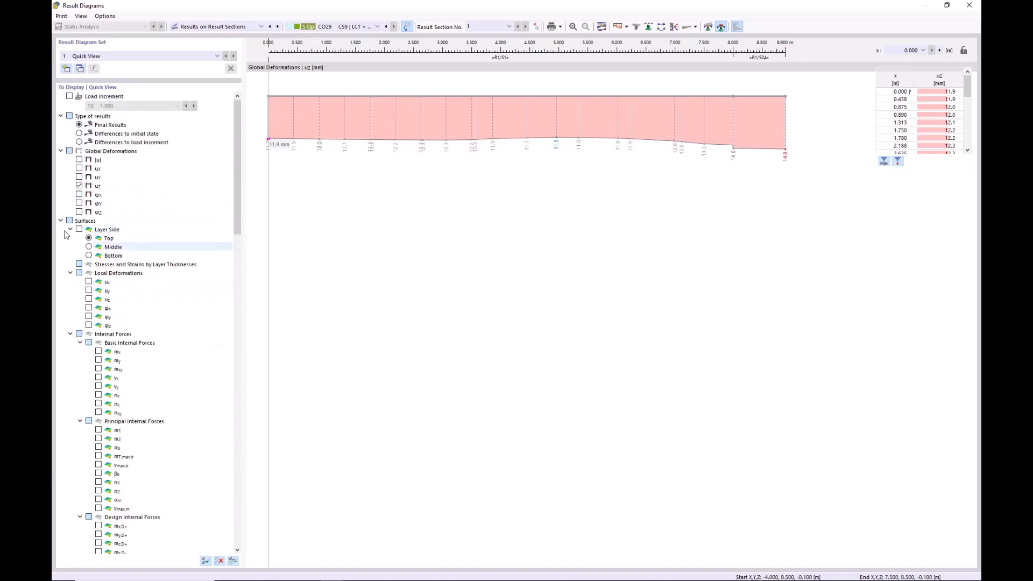
click(88, 299)
click(79, 186)
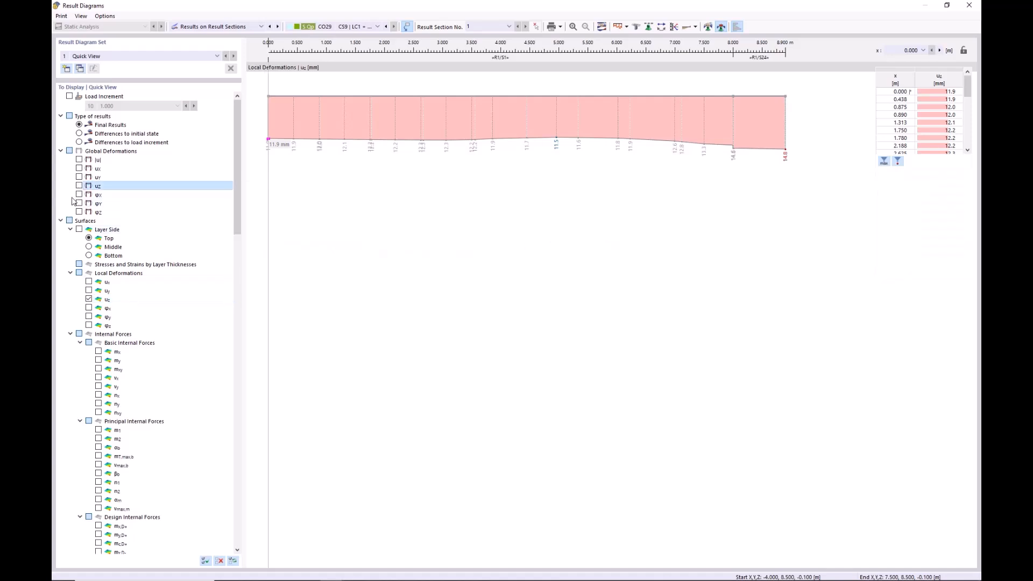
click(61, 221)
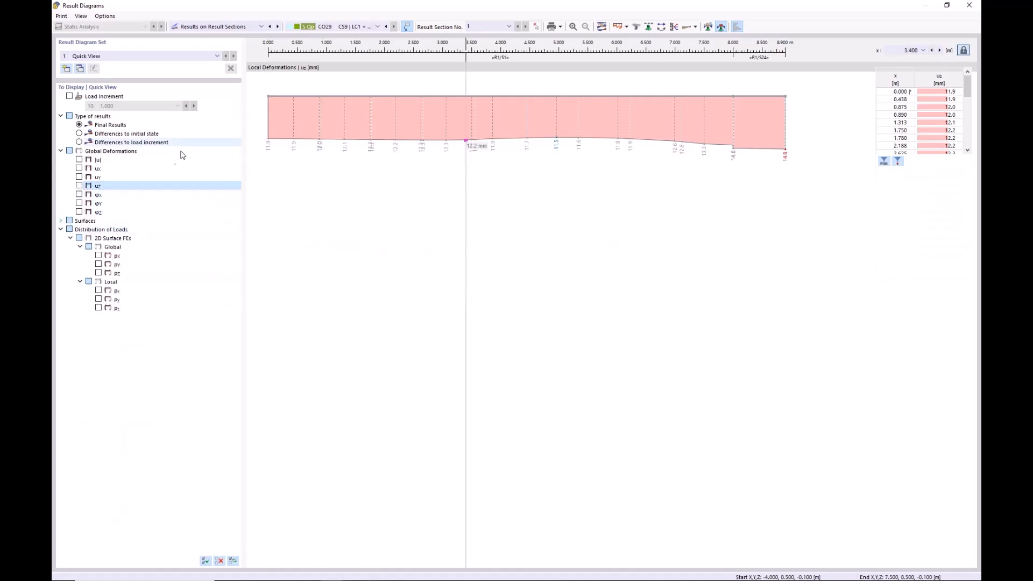
click(61, 230)
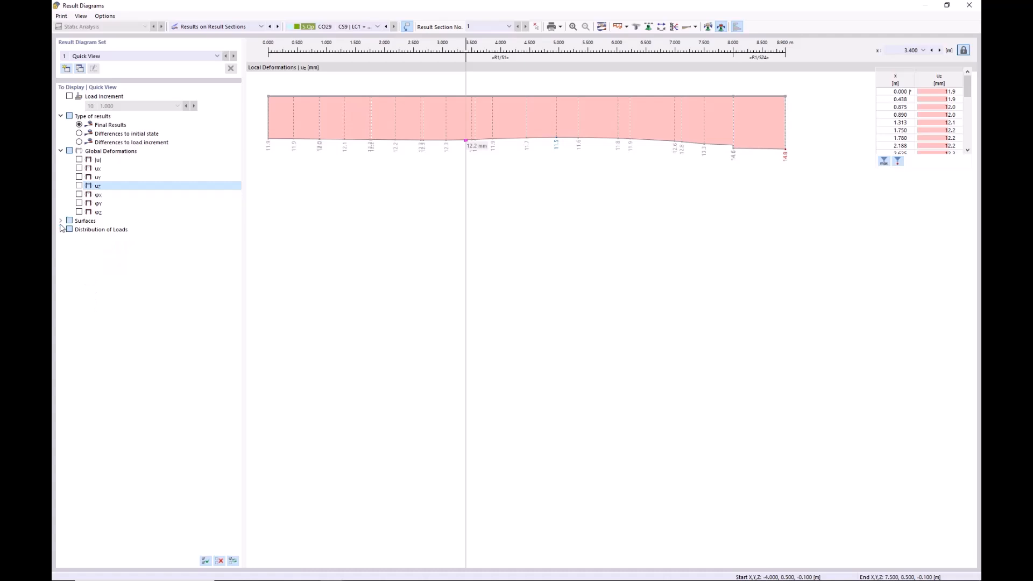
click(61, 221)
click(71, 229)
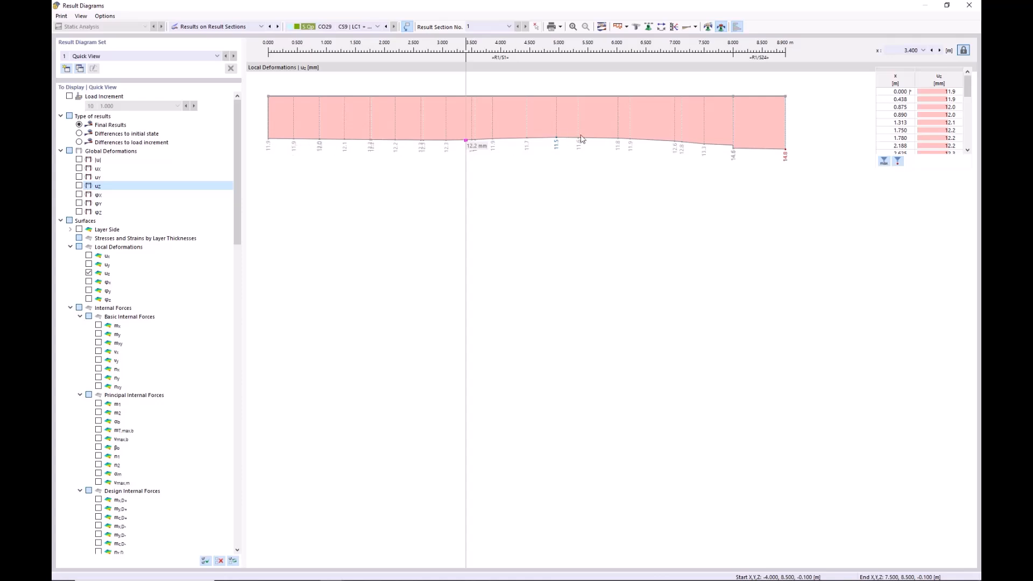
Examine the options for printing the result diagram's graphics, and close the result diagrams.
click(60, 16)
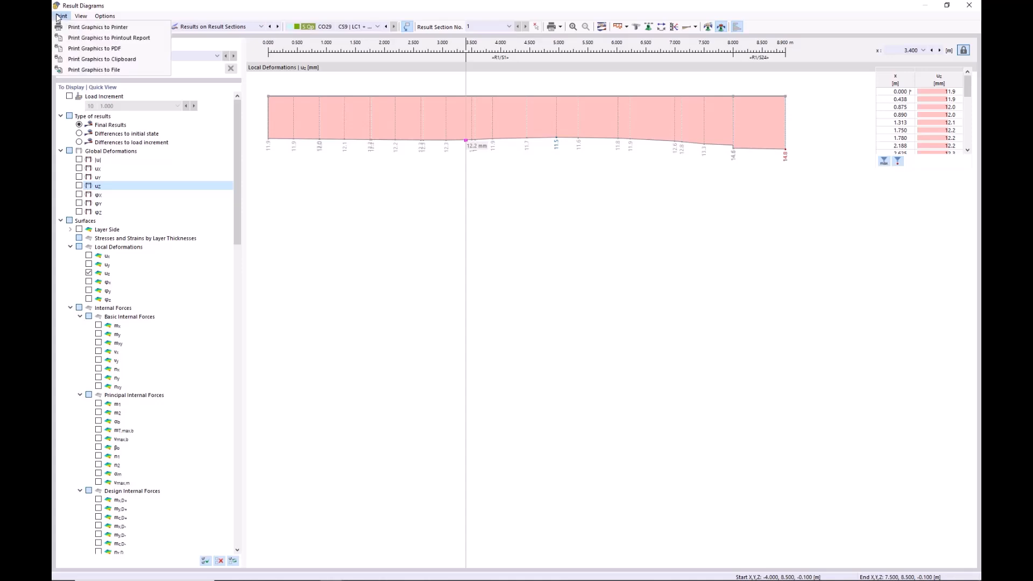
click(62, 16)
click(62, 16)
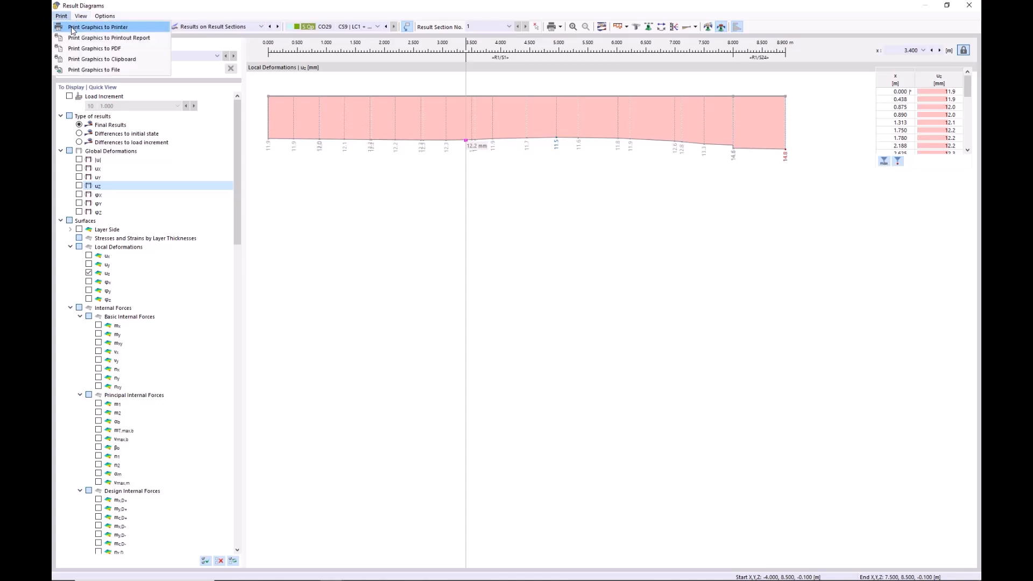
drag(235, 228, 253, 173)
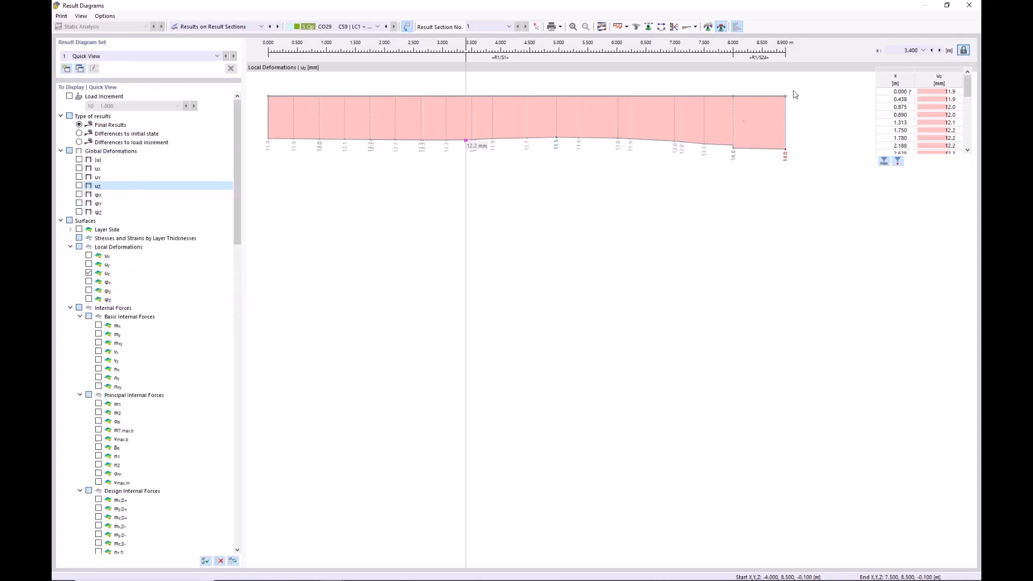
click(968, 7)
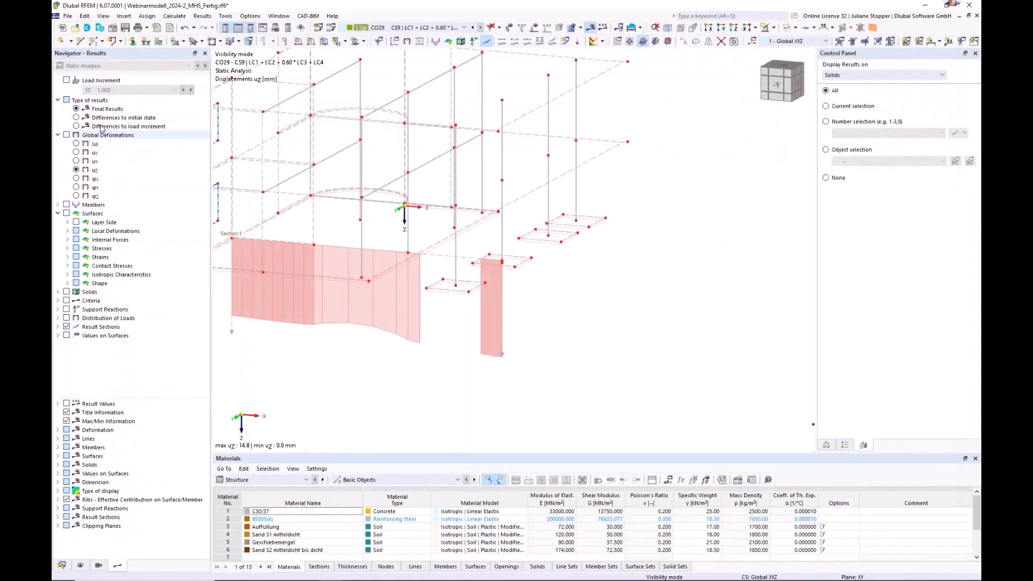
Display the global deformations uz and examine them on the foundations and the surrounding soil.
click(67, 136)
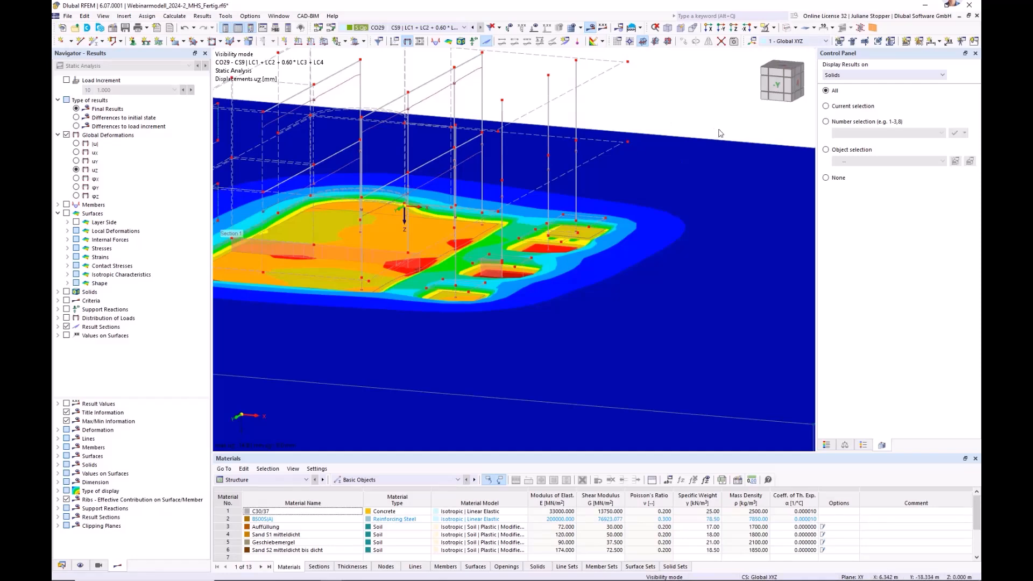
scroll(708, 147, down, 2)
scroll(689, 148, down, 3)
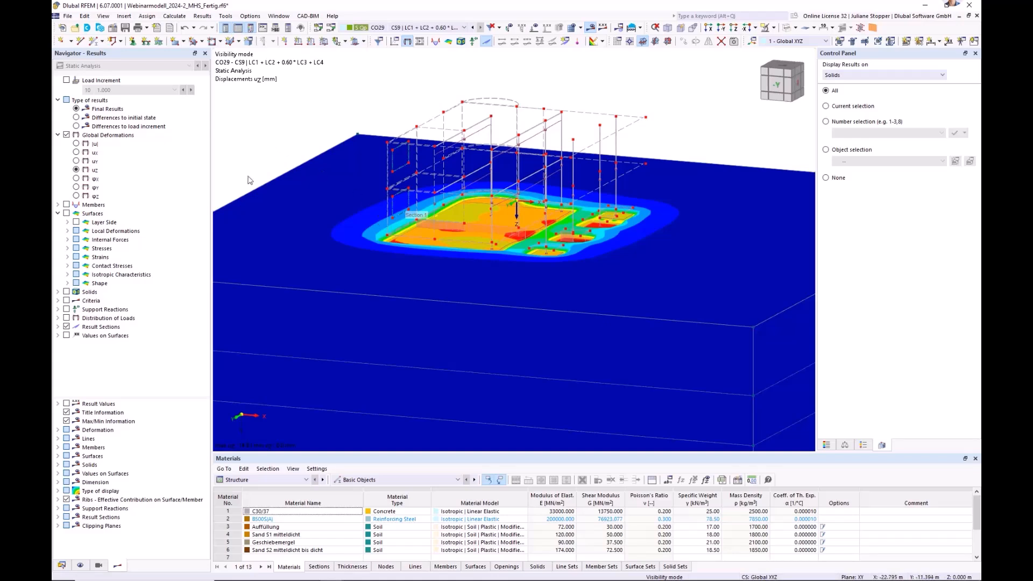
Display the basic stress σz in the soil solids.
click(67, 292)
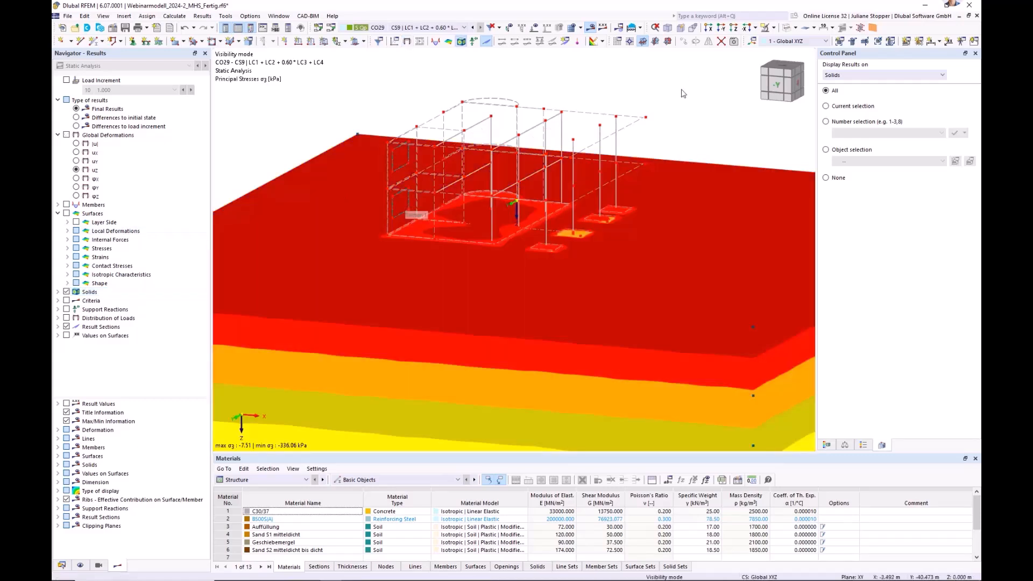
click(58, 292)
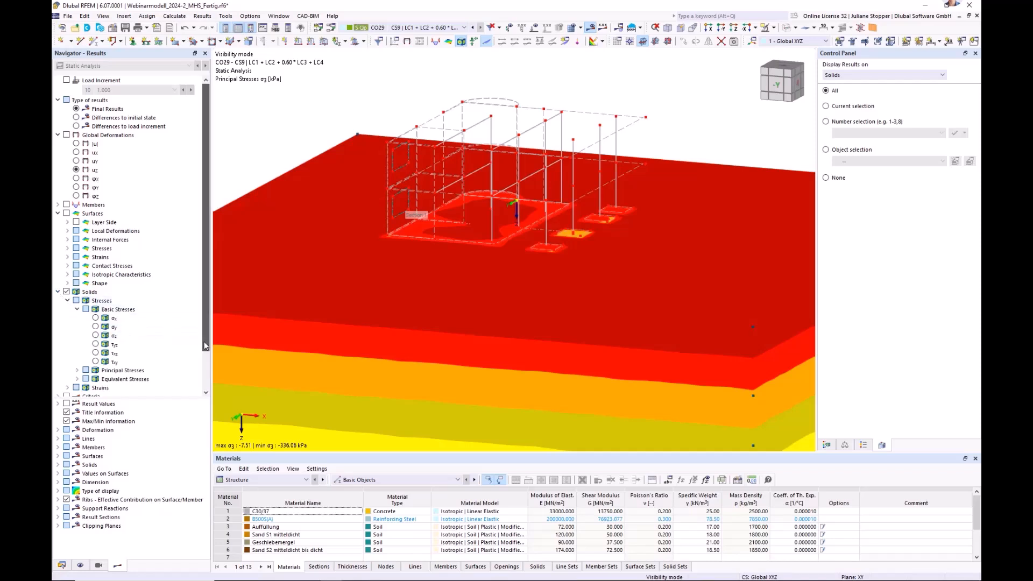
scroll(96, 307, down, 2)
click(96, 300)
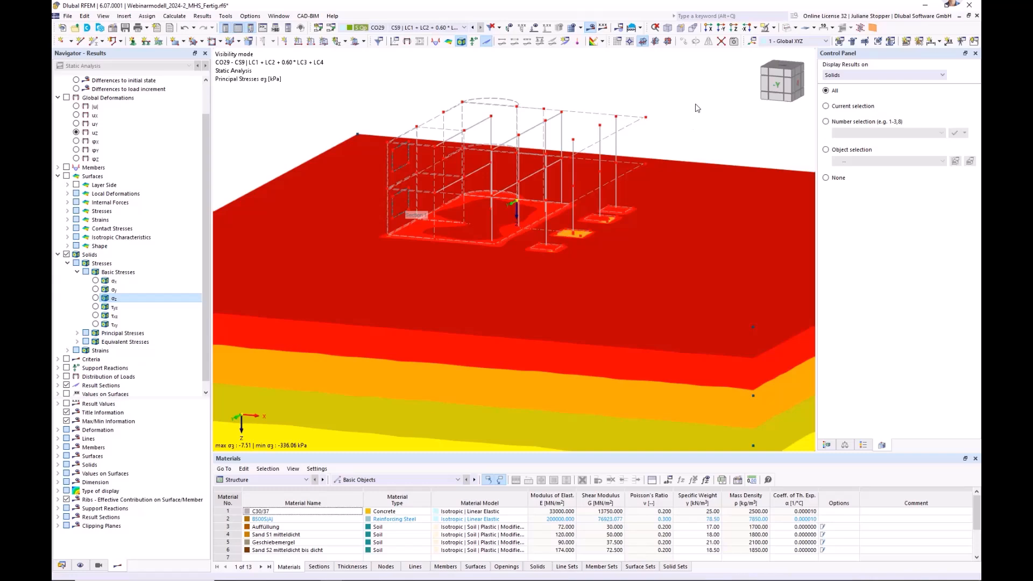
Examine the σz stress distribution with its colour scale in plan view and in an isometric view of the whole soil block.
click(735, 28)
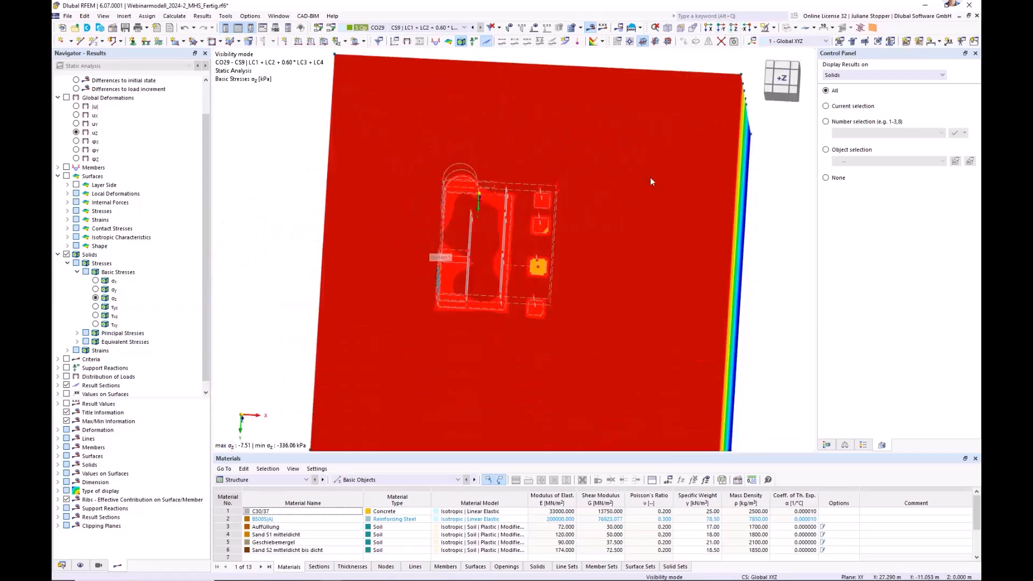
scroll(495, 218, up, 4)
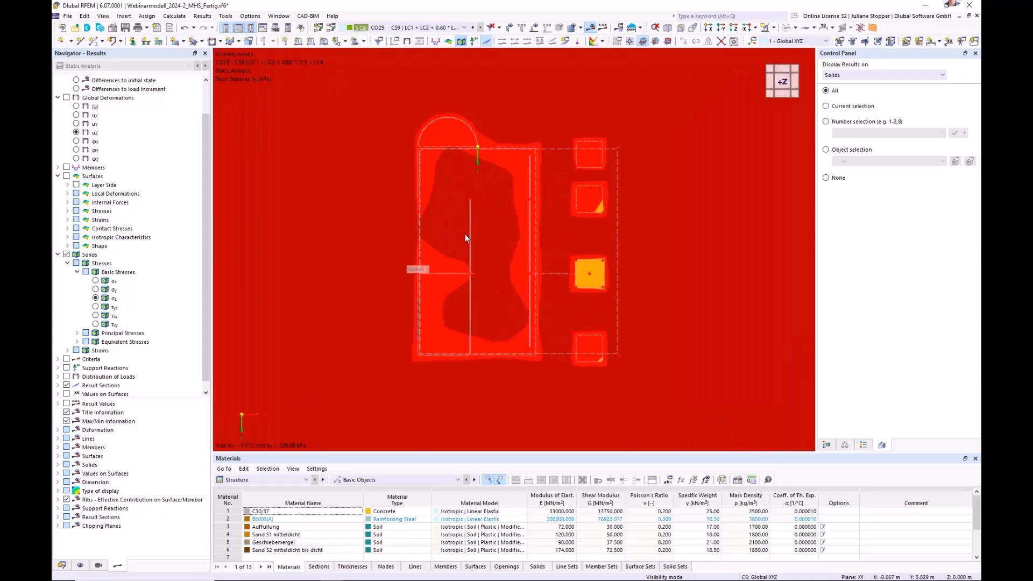
click(81, 566)
click(86, 90)
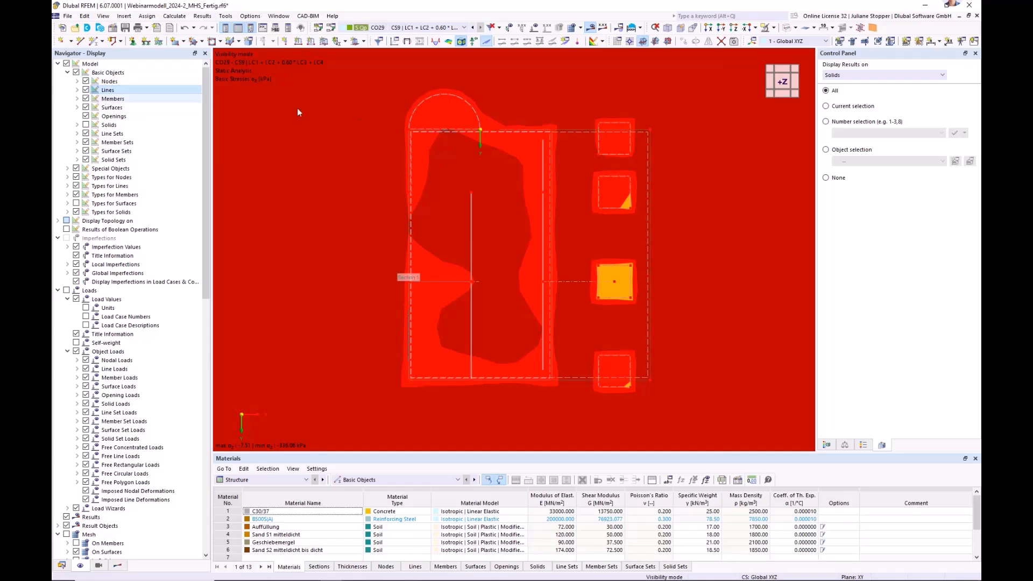
scroll(587, 197, down, 2)
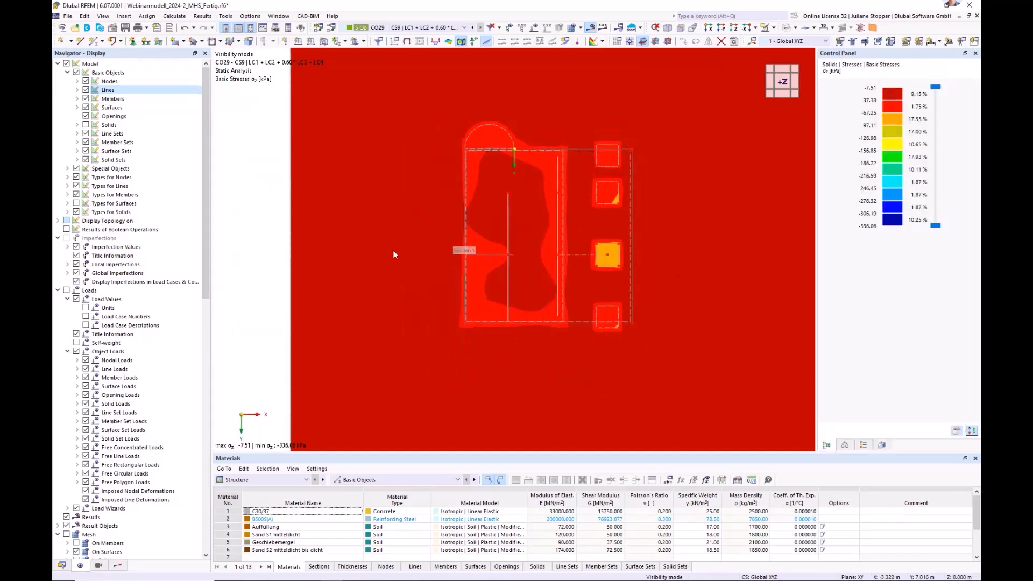
click(117, 567)
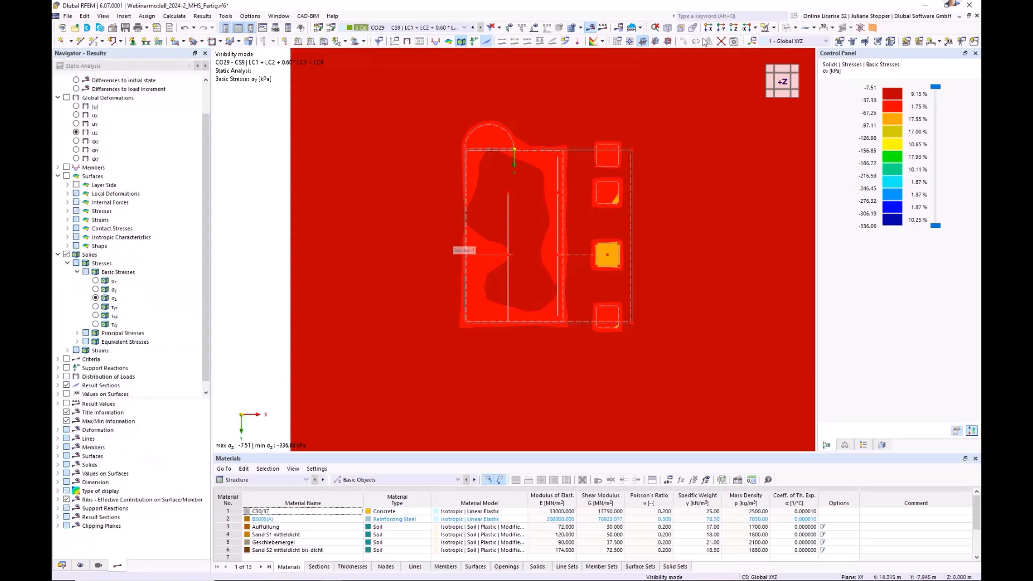
click(667, 29)
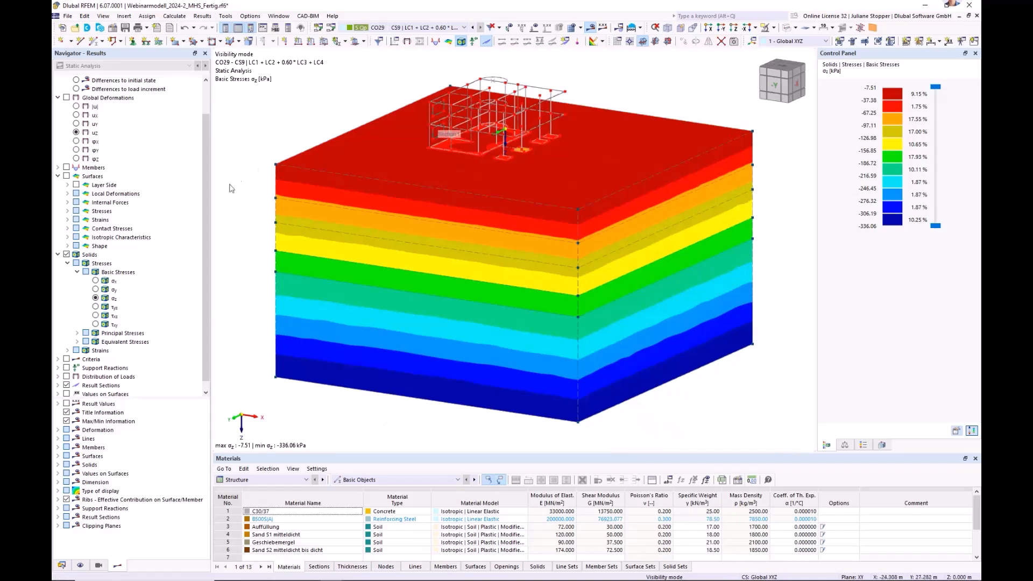
Show the σz stresses as differences to the initial state and check them in plan and isometric view.
scroll(206, 256, up, 3)
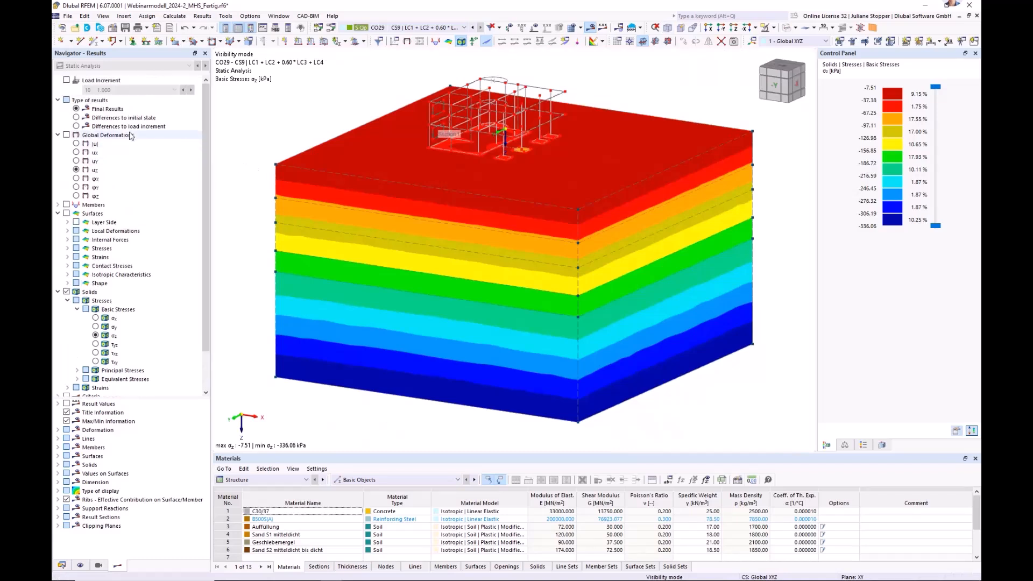
click(77, 120)
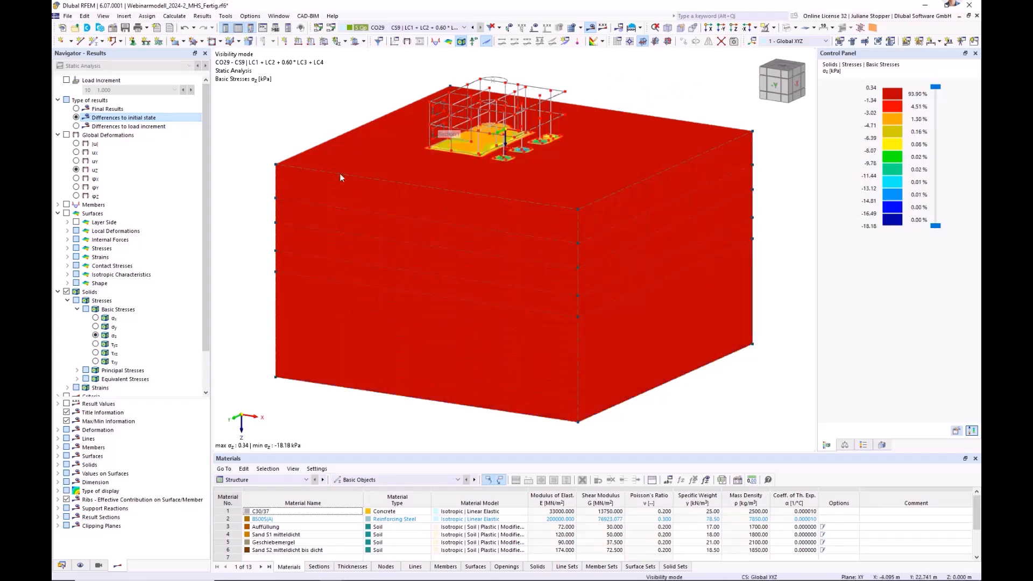
click(734, 28)
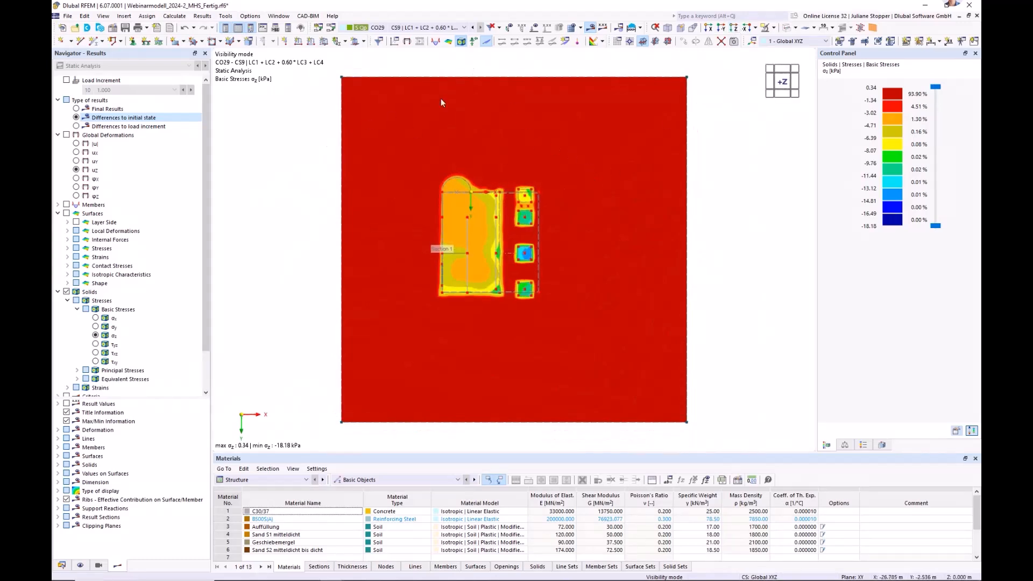
click(668, 28)
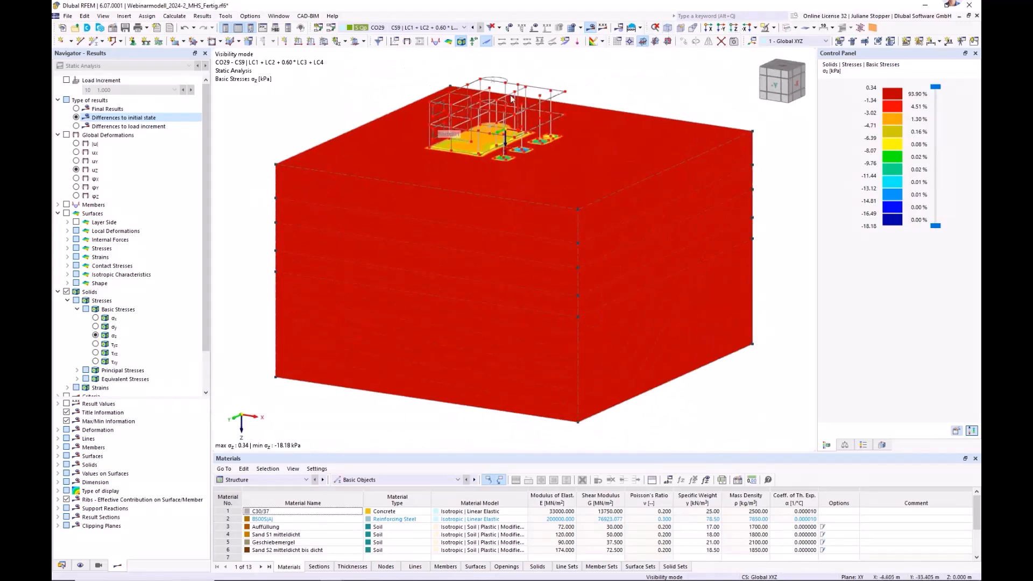
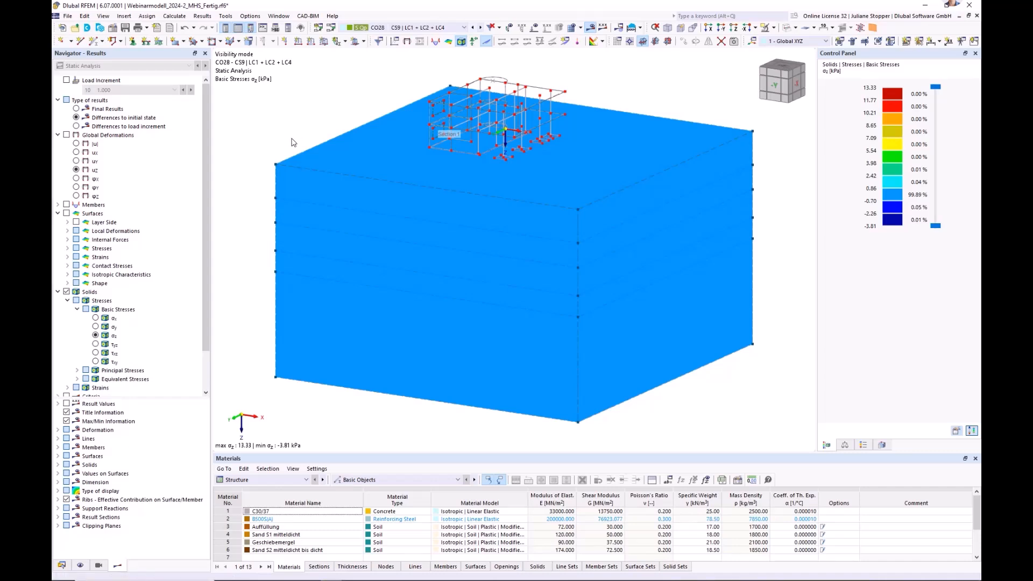
Show the stress results of load combination CO27 in plan view and check the list of available load combinations.
click(733, 27)
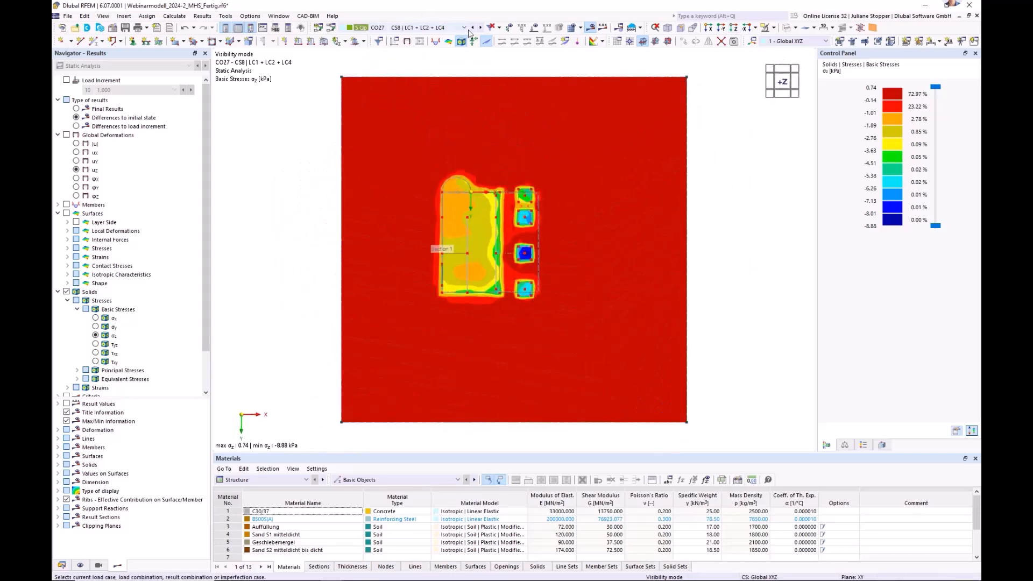
click(465, 28)
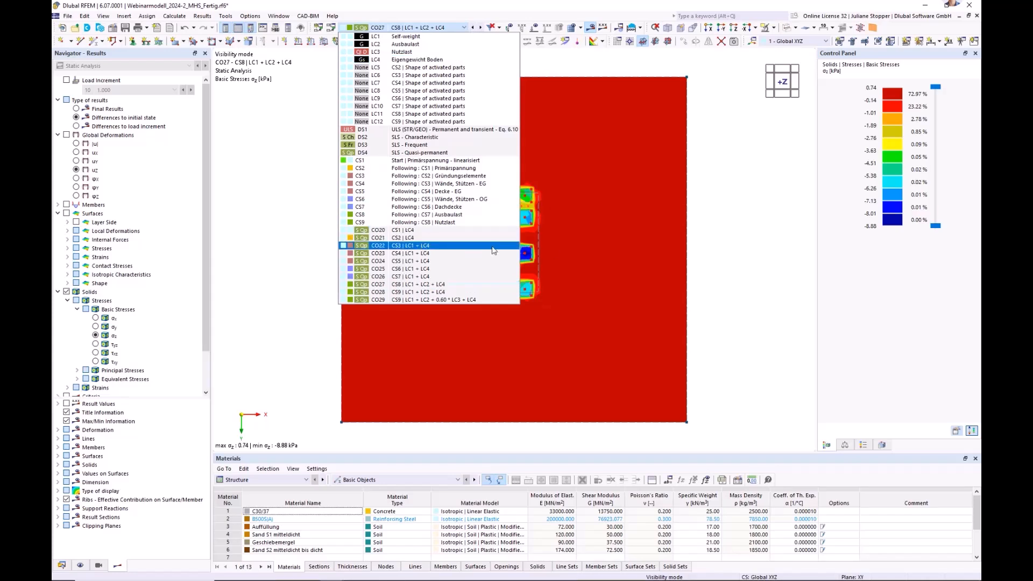
click(769, 226)
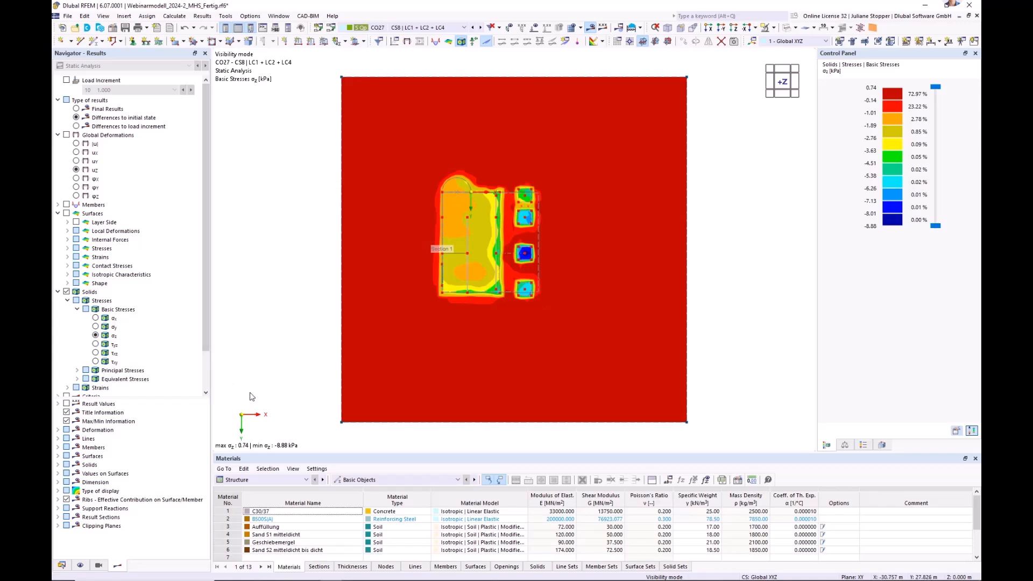
Display the principal stress σ3 in the soil solids and compare the solid and wireframe renderings of the building in plan view.
click(77, 370)
scroll(129, 347, down, 2)
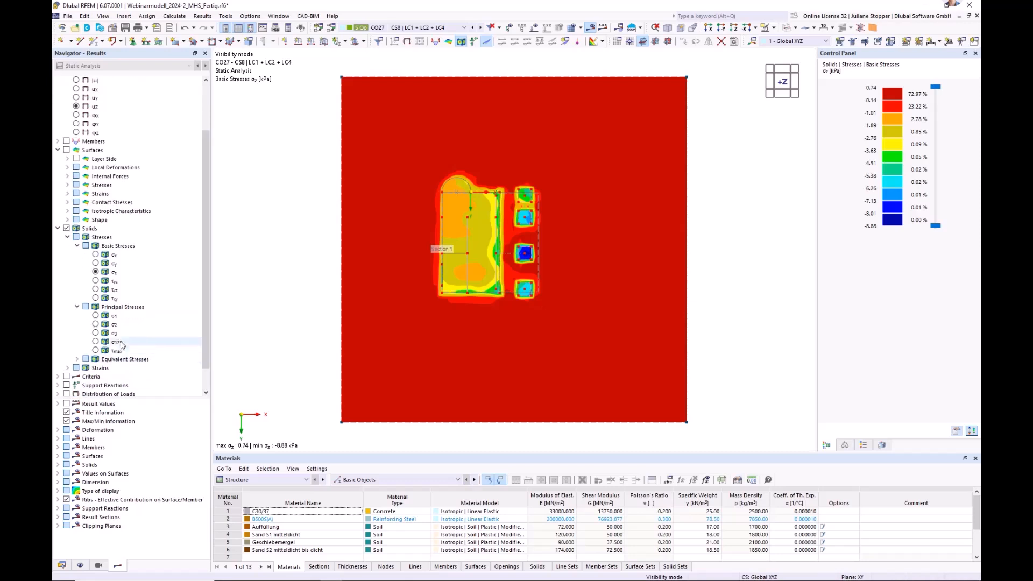
click(102, 335)
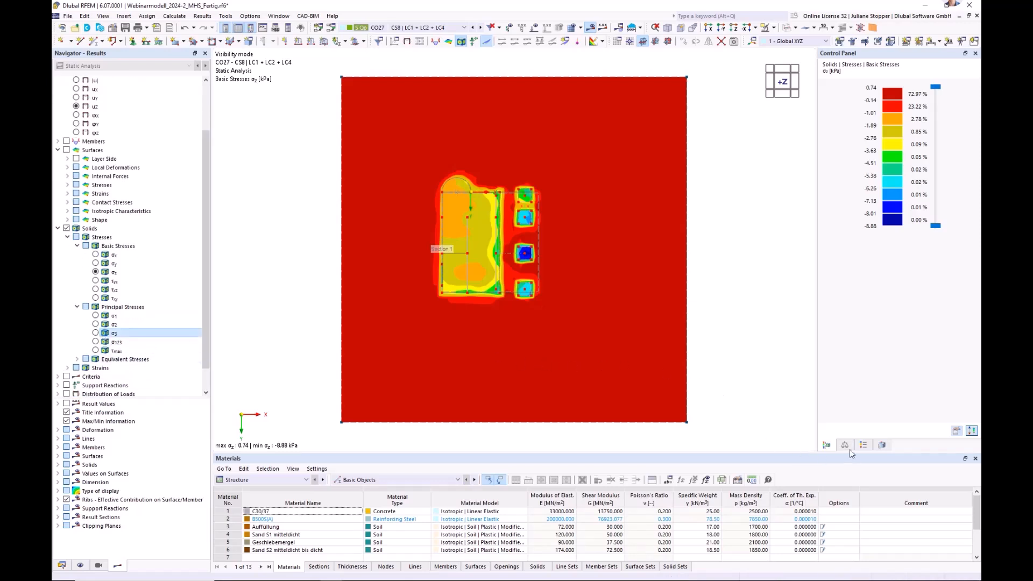
click(787, 27)
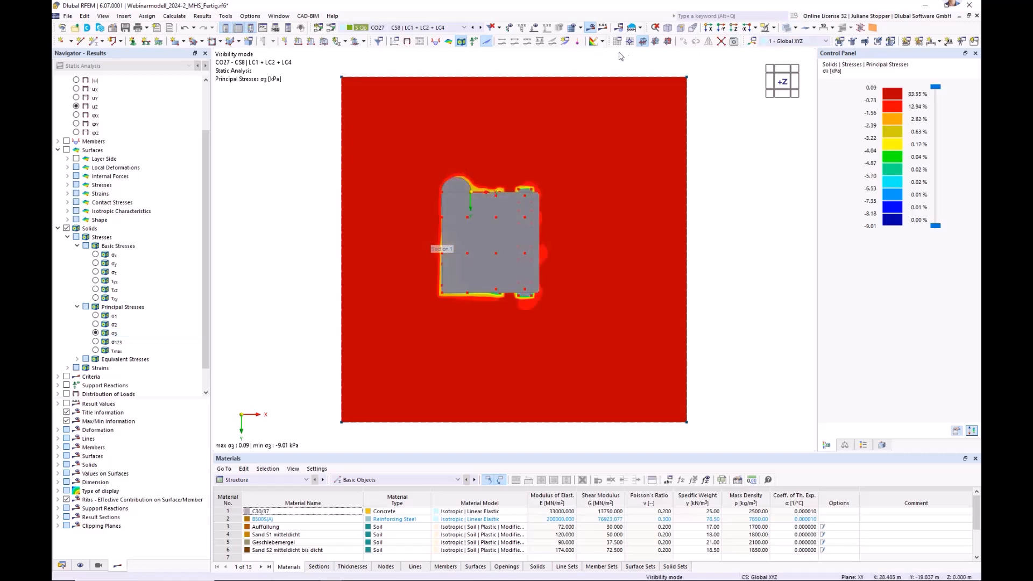
click(787, 29)
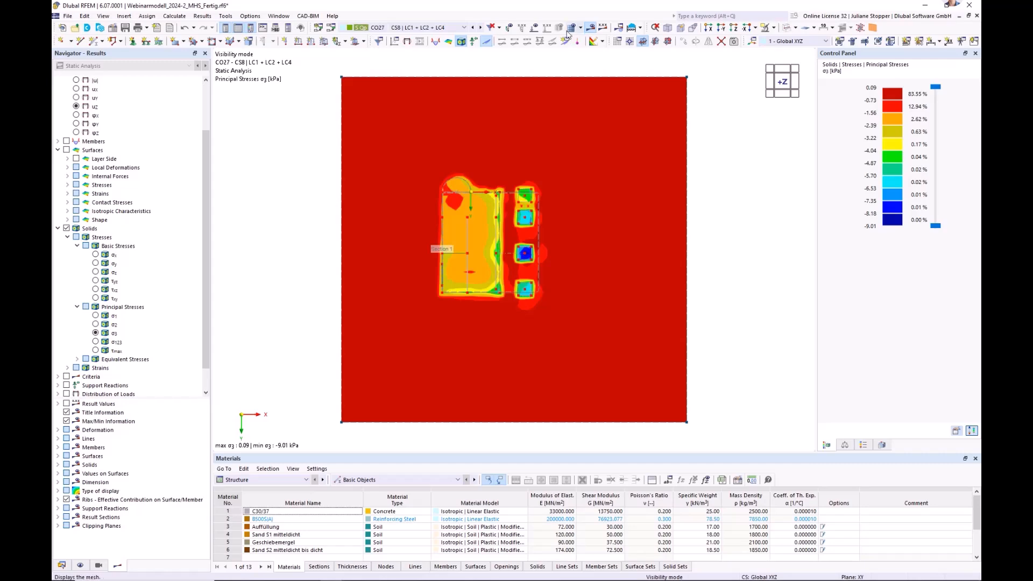
In the side view along X, limit the solid results to the current selection and select the uppermost soil layer.
click(708, 28)
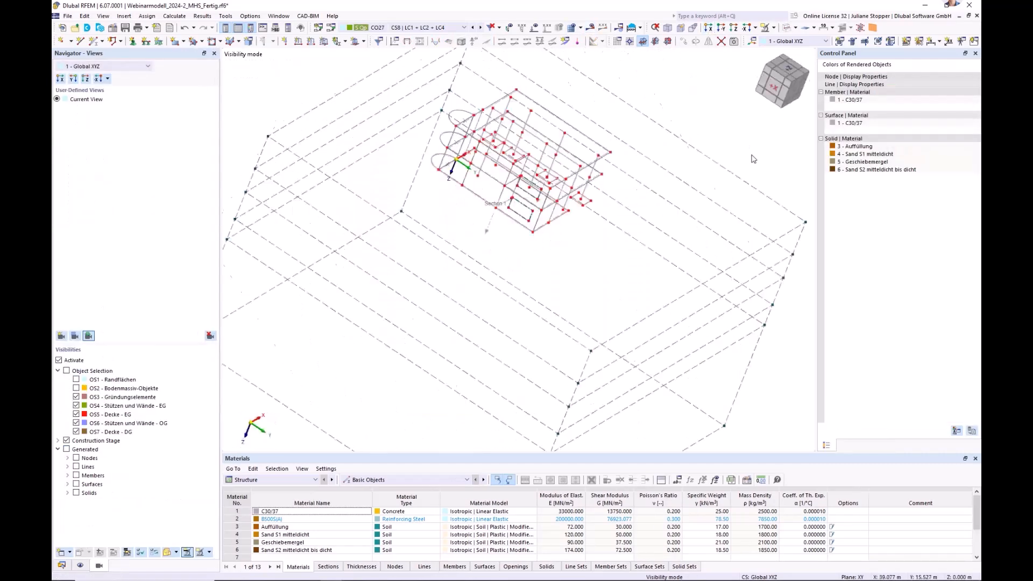
click(80, 565)
click(85, 125)
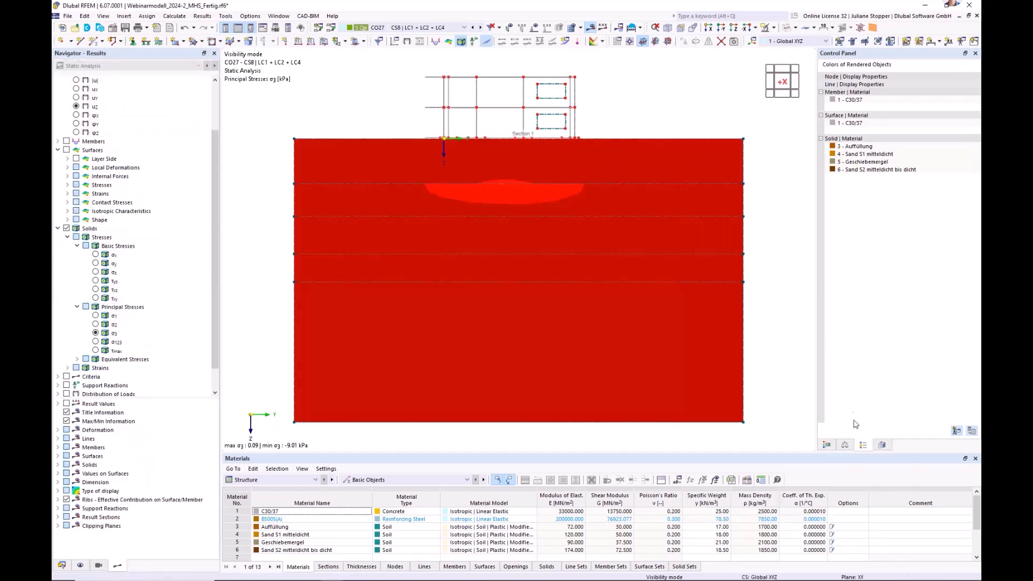
click(829, 445)
click(882, 445)
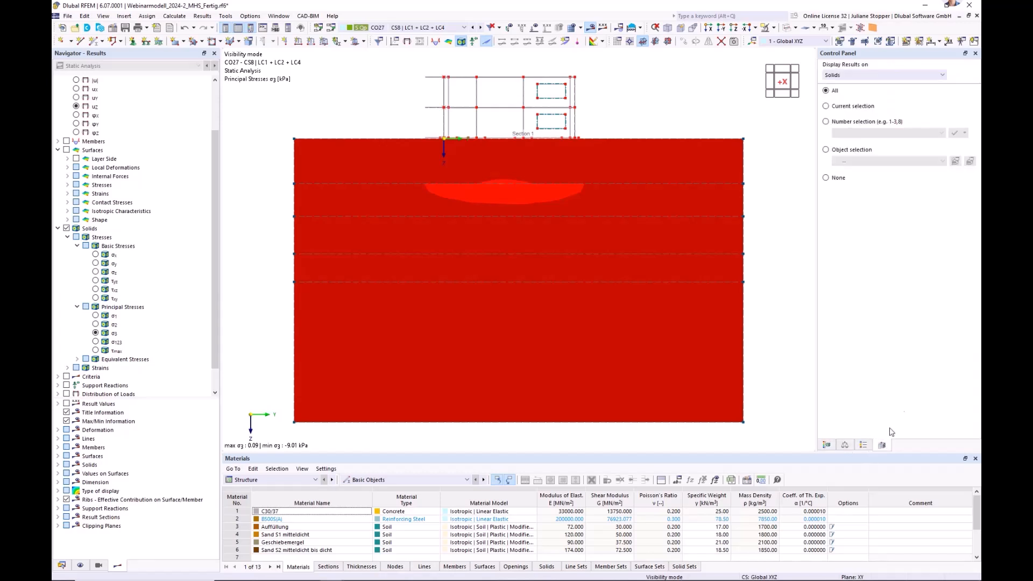
click(827, 107)
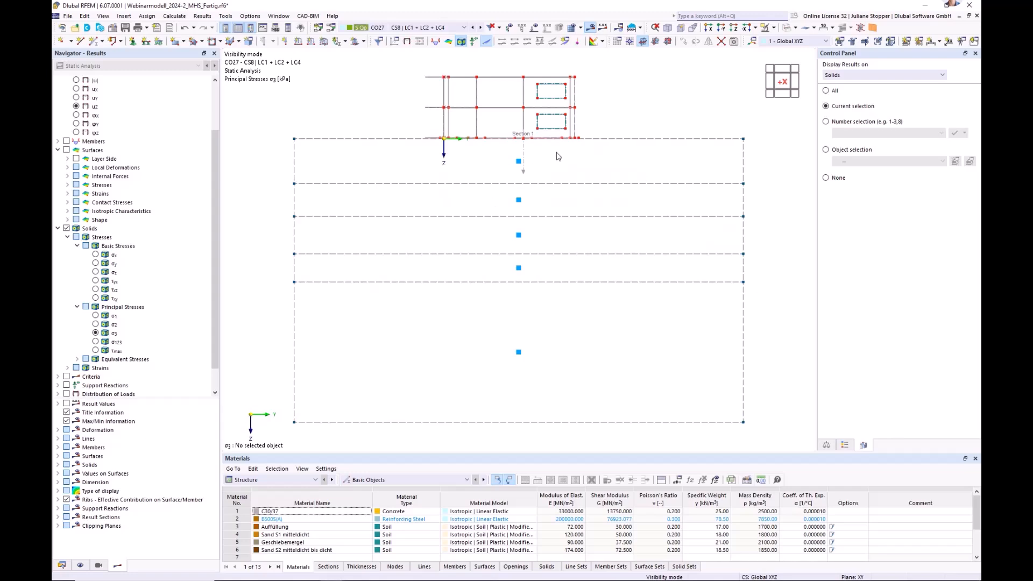
drag(557, 152, 505, 174)
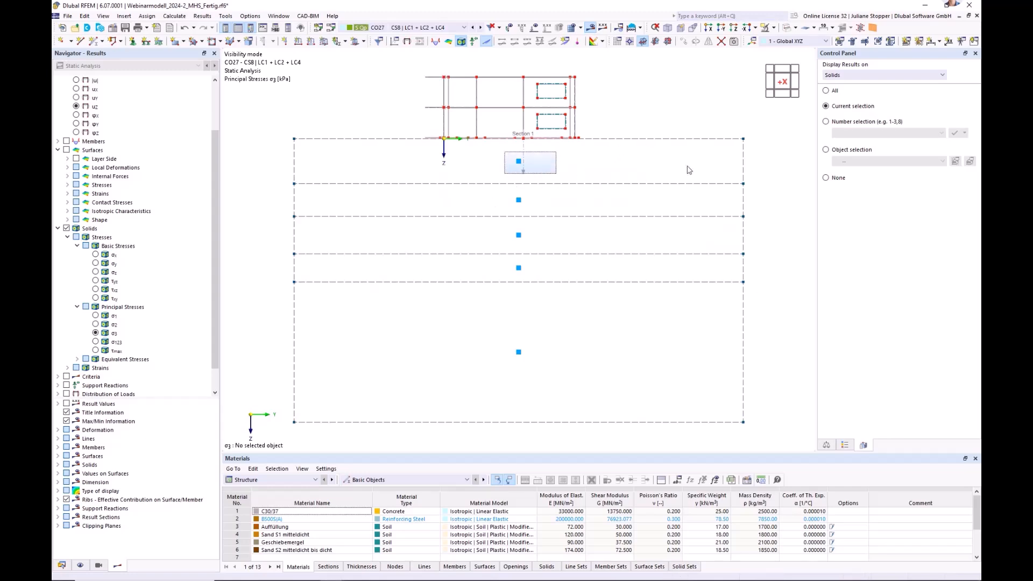
ctrl+middle_drag(787, 150, 741, 189)
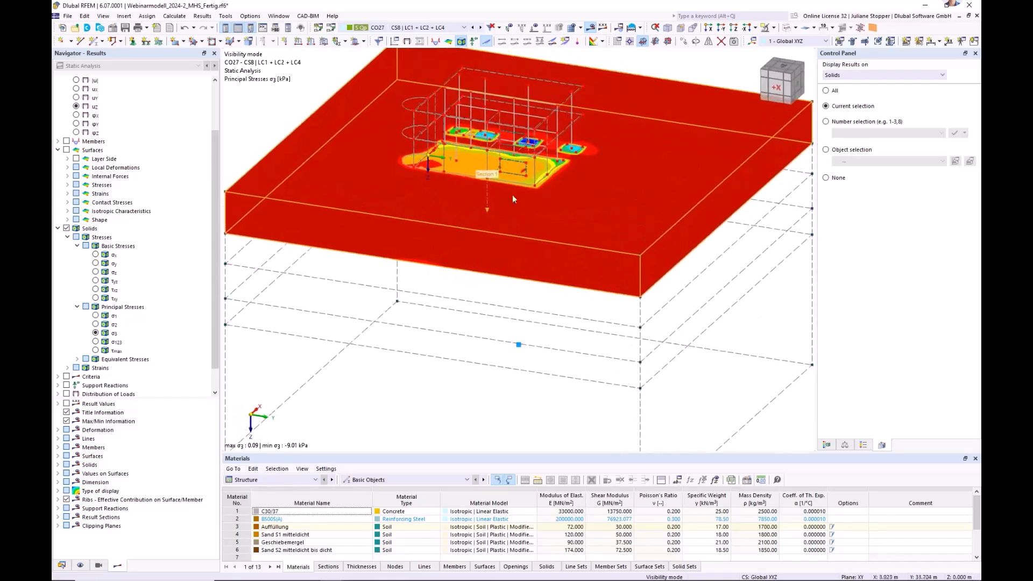
Set the result display type to Isobands - Solids and examine the σ3 stress bodies below the foundations.
scroll(179, 221, up, 3)
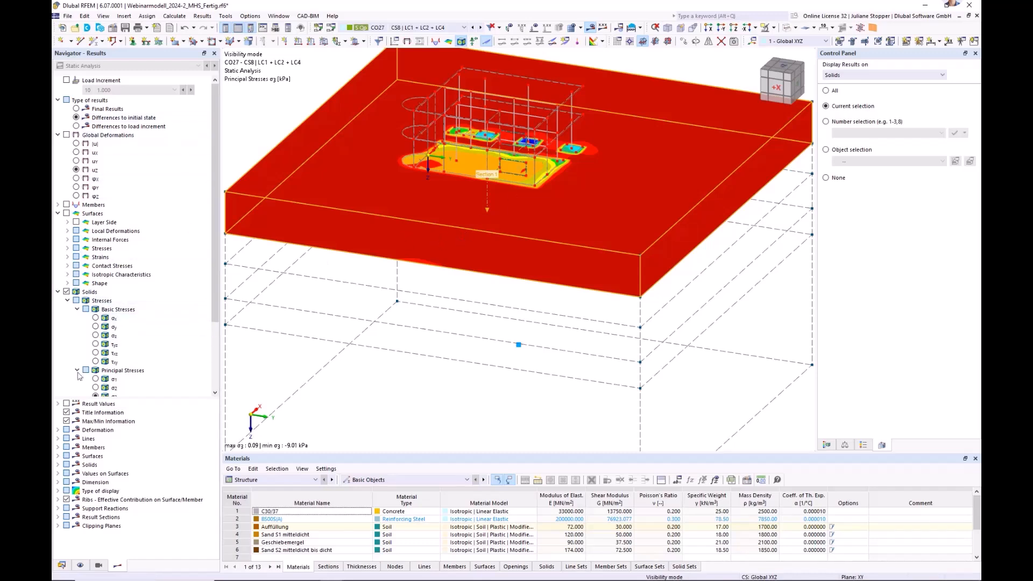
click(58, 293)
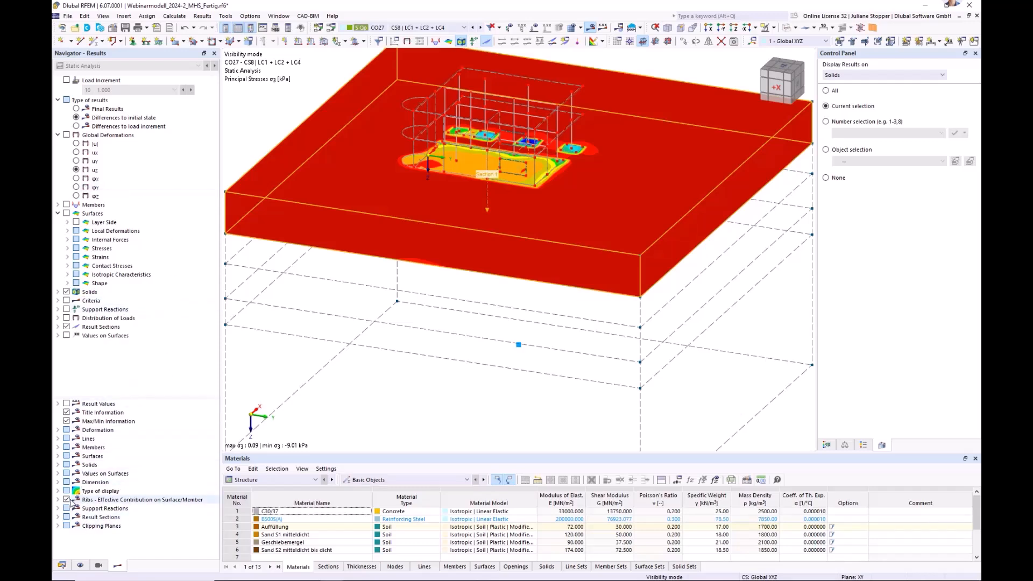
click(57, 491)
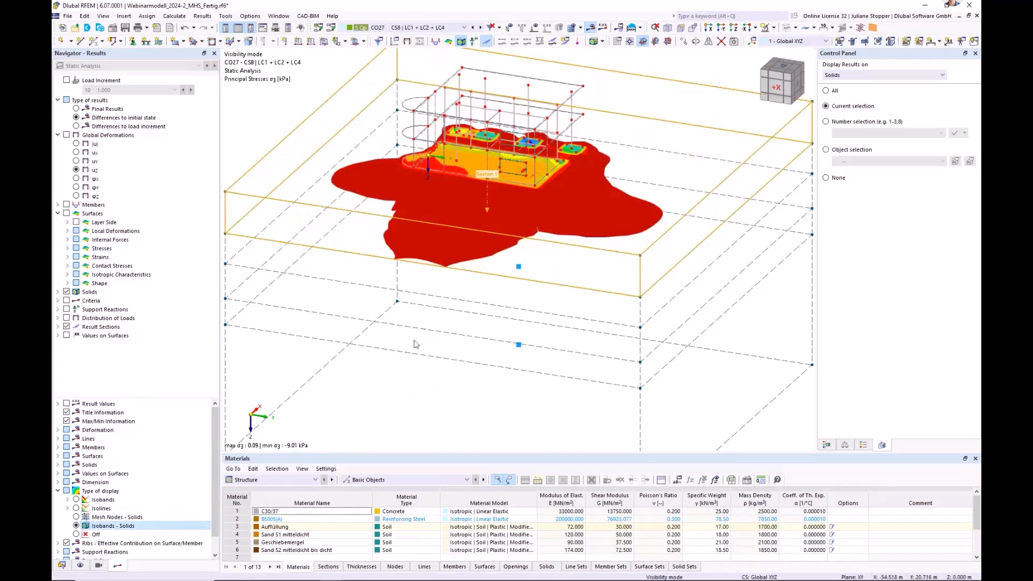
ctrl+middle_drag(369, 316, 423, 359)
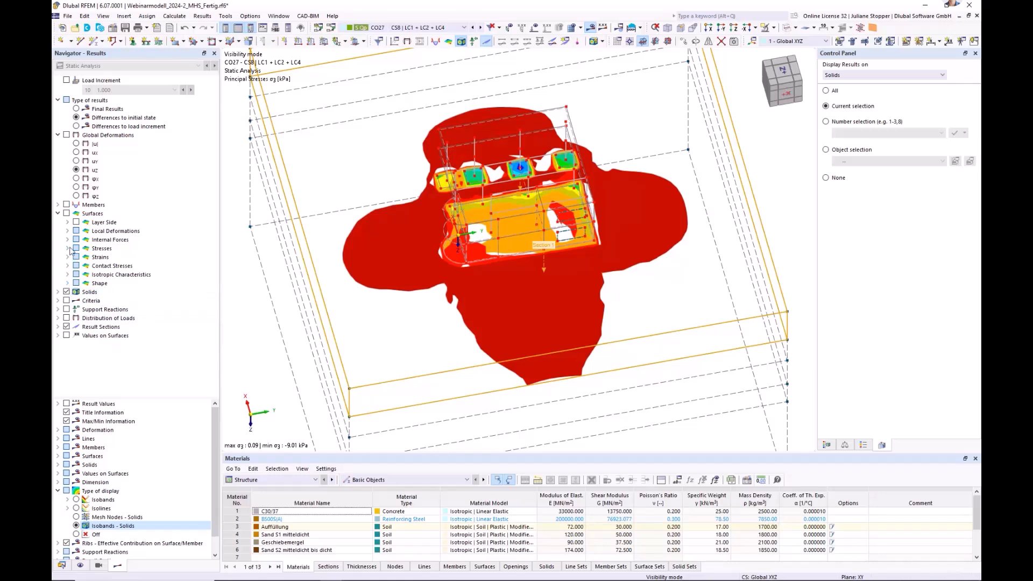
Display the basic stress σz in the selected soil layer and examine its isobands from the side.
click(58, 292)
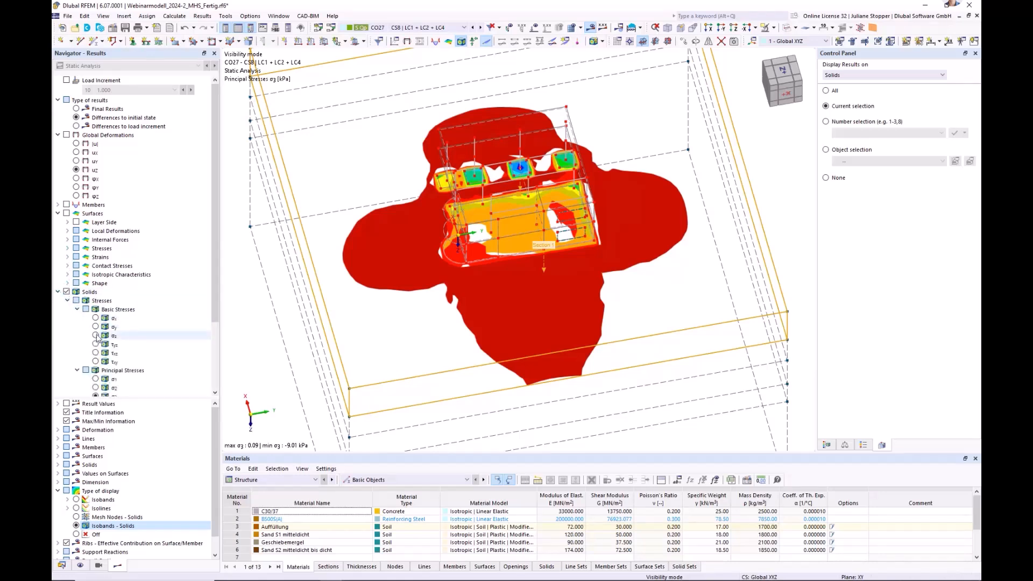
click(97, 337)
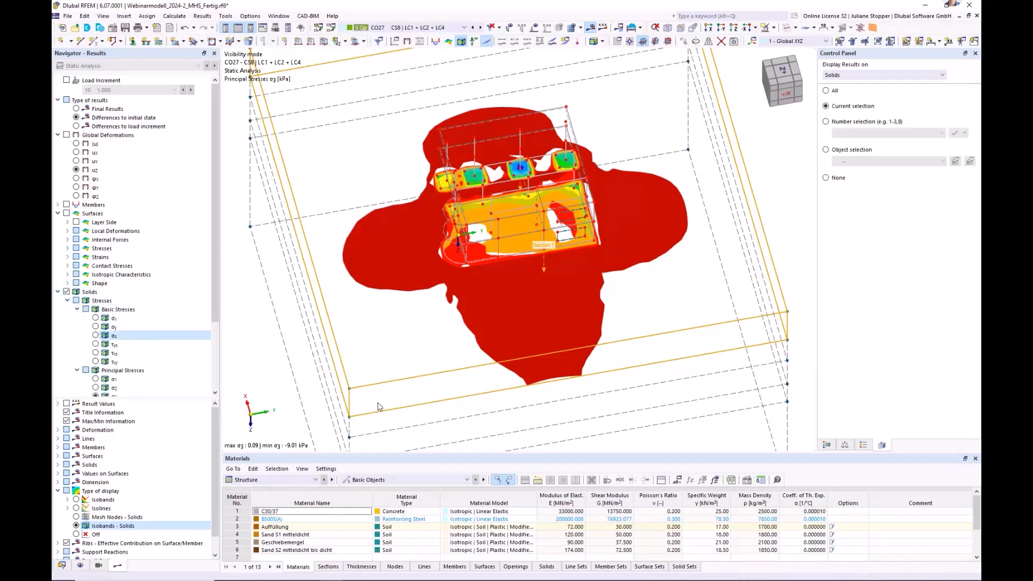
ctrl+middle_drag(622, 383, 619, 309)
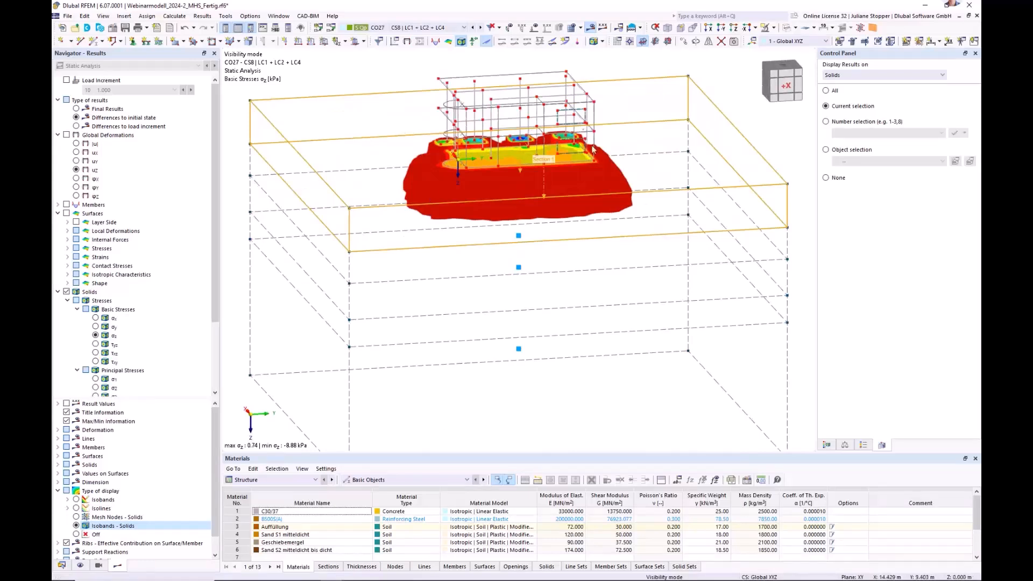
Open calculation diagram CD1 for editing and move its dialog so that the model is partly visible.
scroll(215, 328, down, 2)
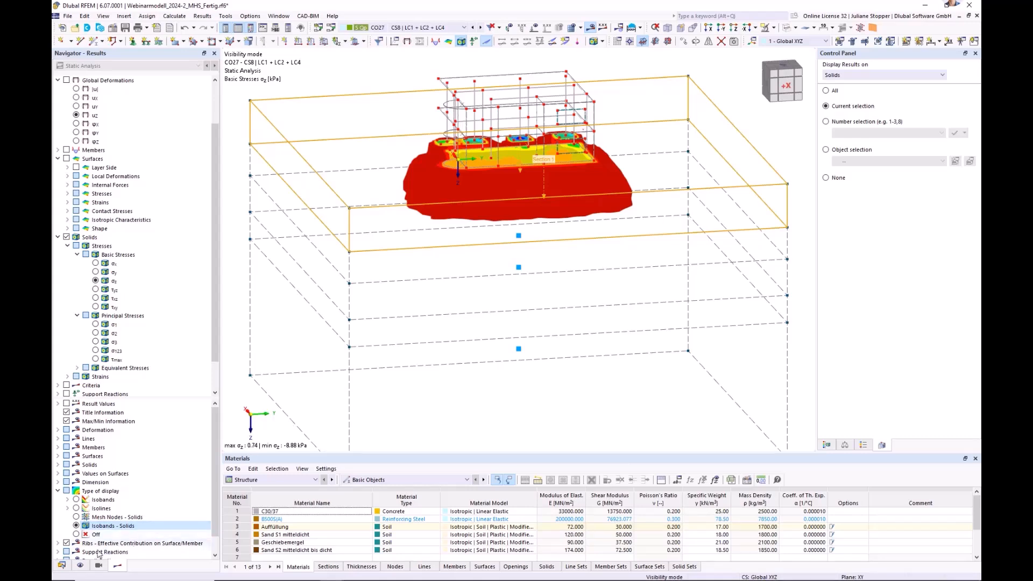
click(61, 566)
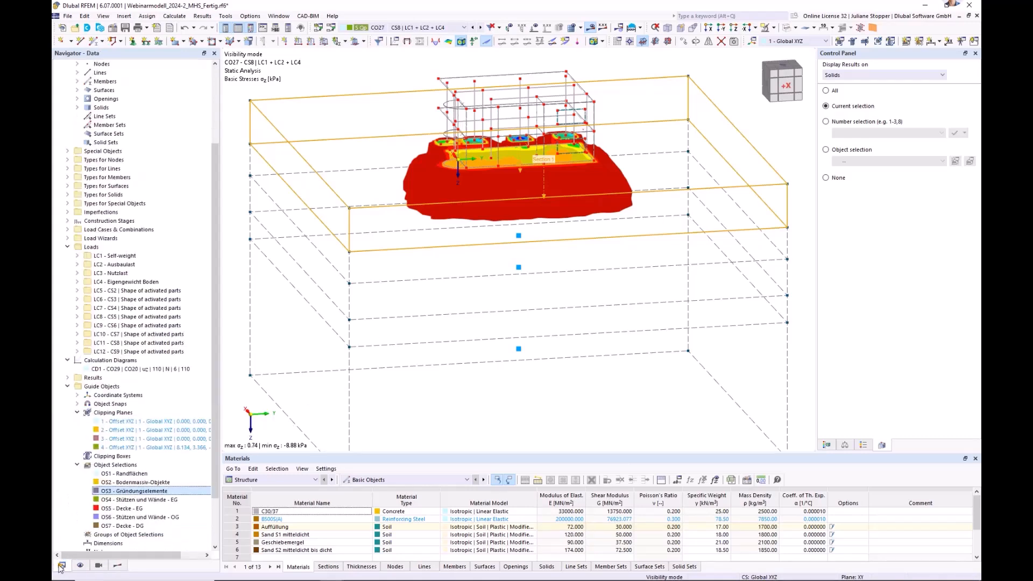
click(67, 386)
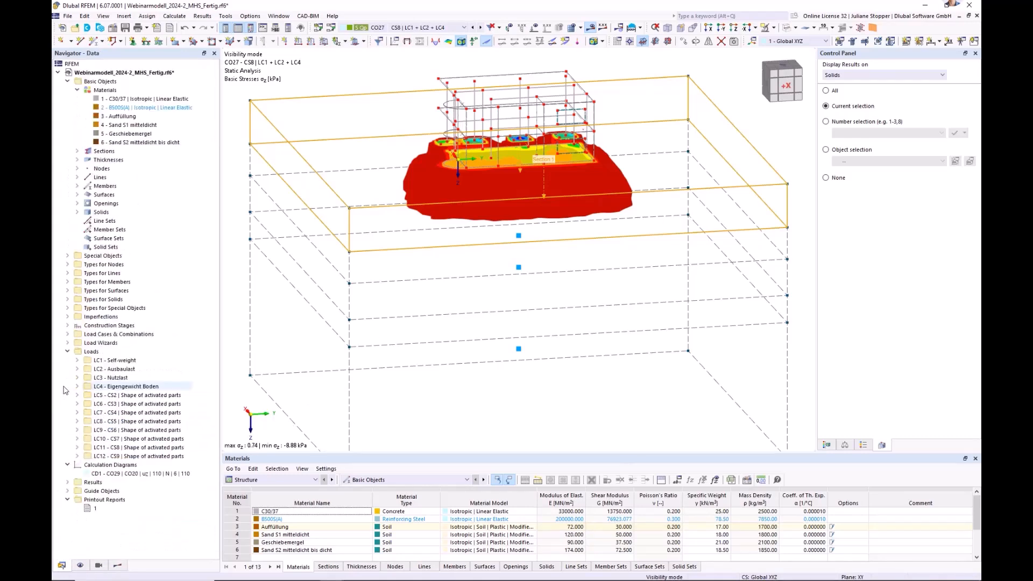
click(67, 500)
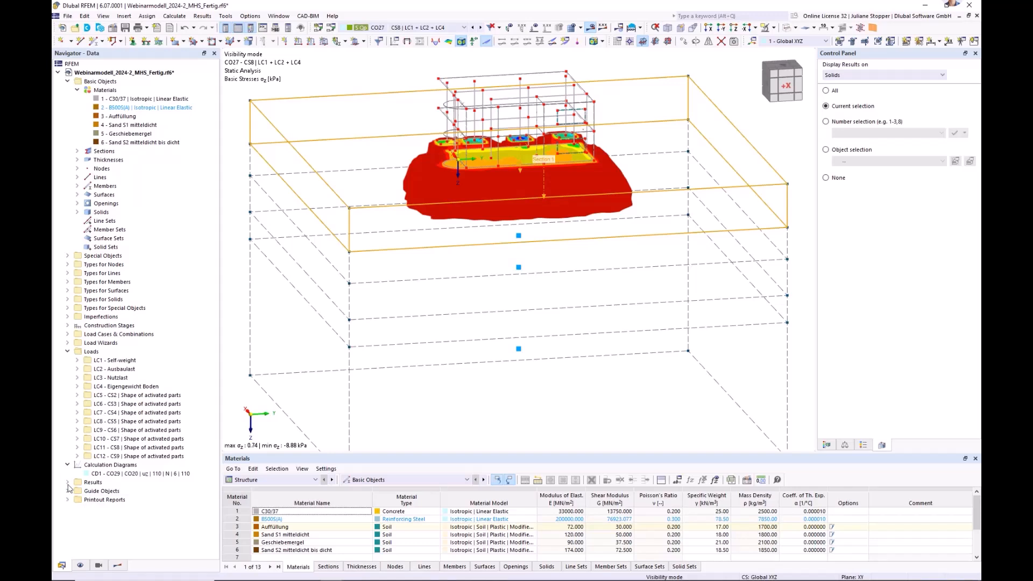
right_click(84, 466)
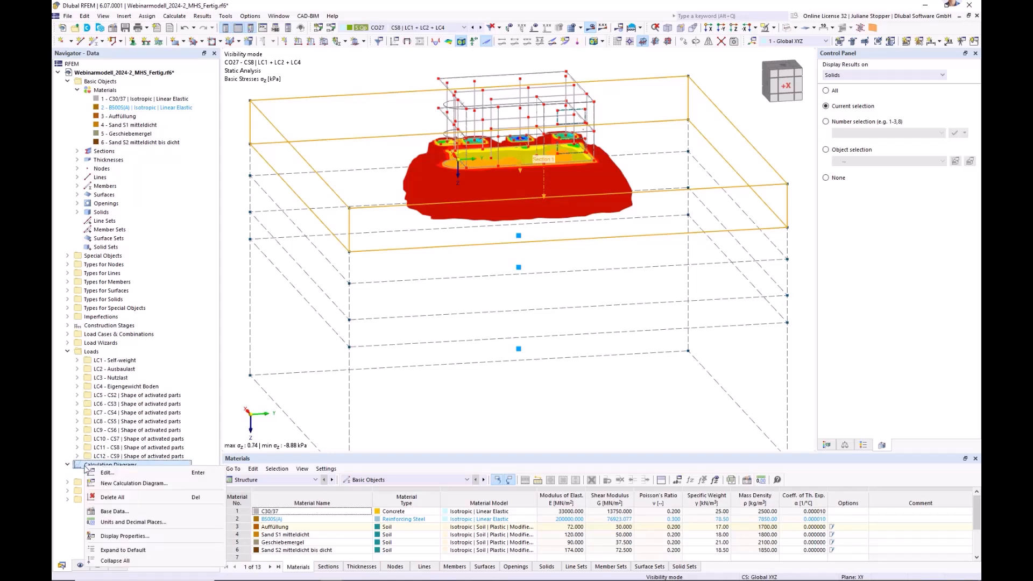
click(106, 474)
right_click(94, 474)
click(124, 477)
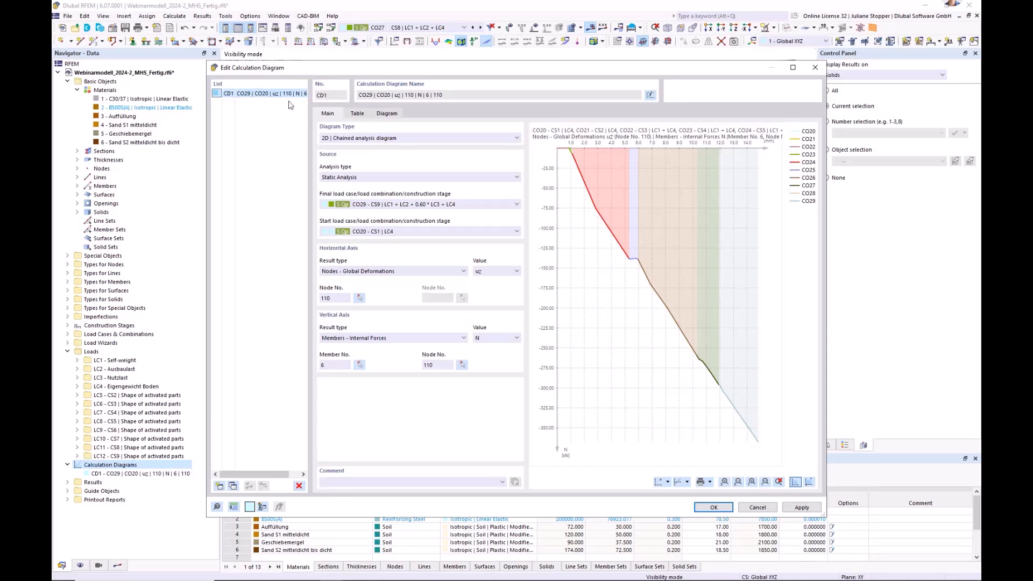
drag(404, 75, 374, 155)
Try the diagram type 2D | Basic and return to 2D | Chained analysis diagram.
click(455, 218)
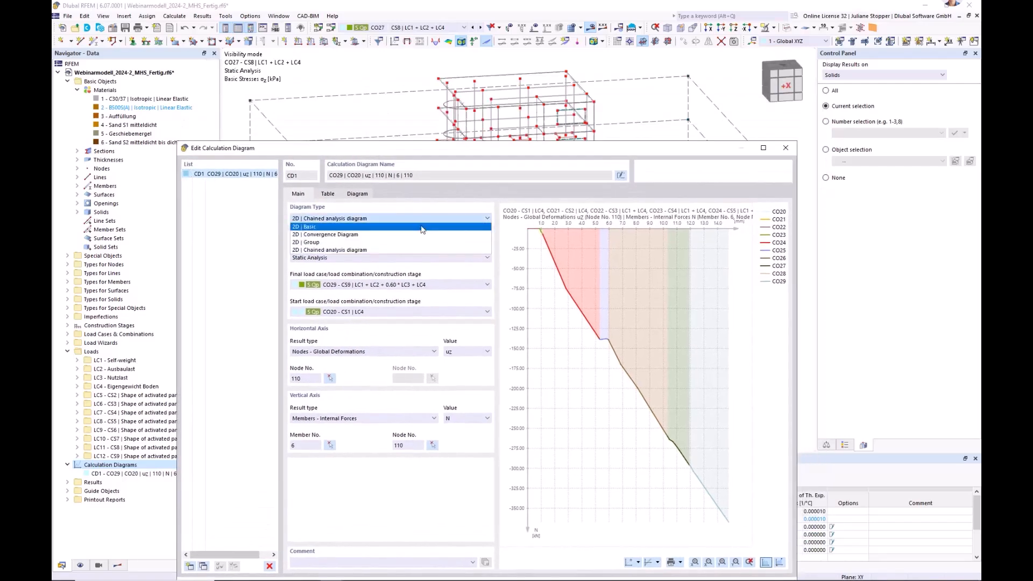
click(377, 227)
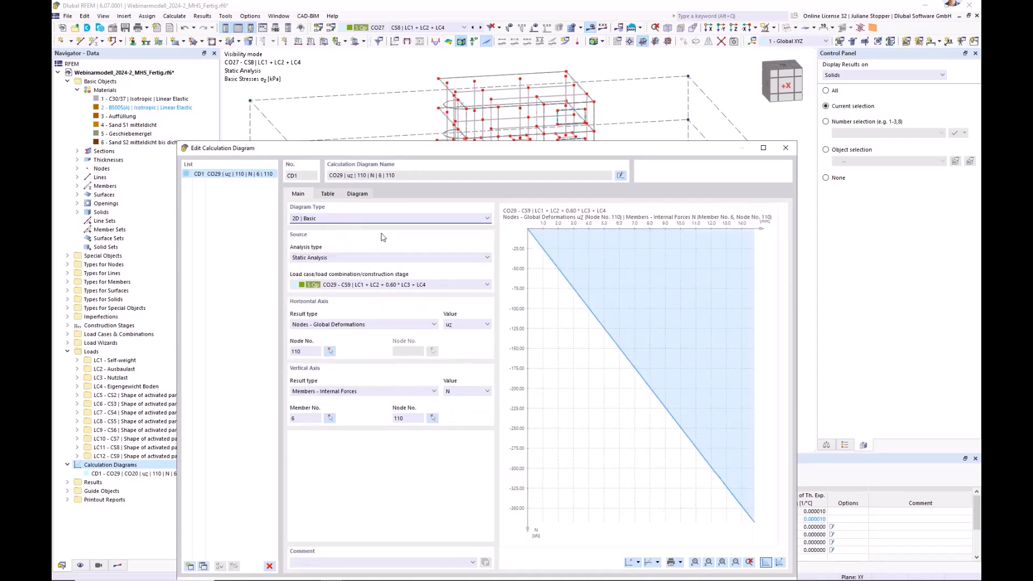
click(460, 219)
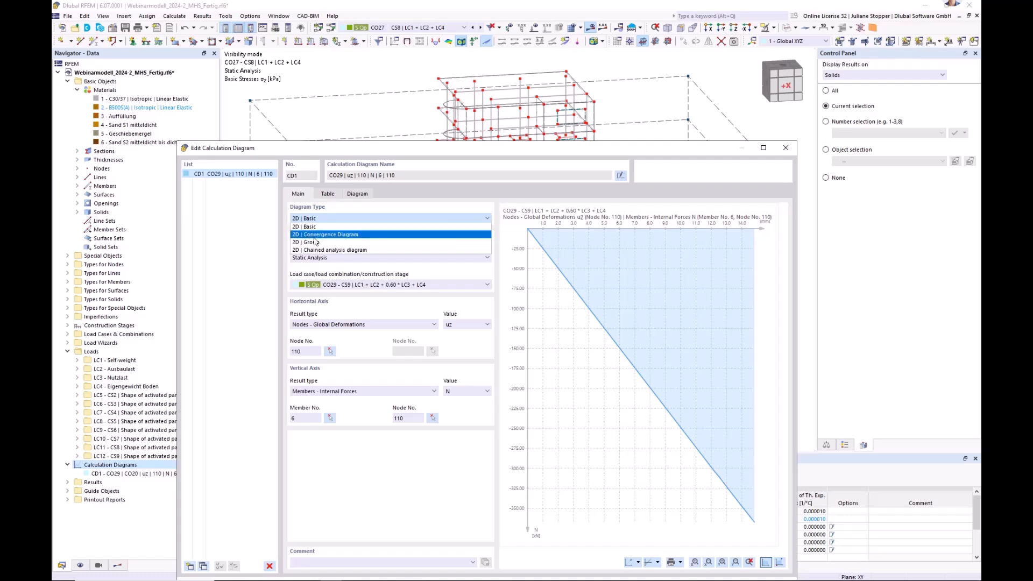
click(329, 250)
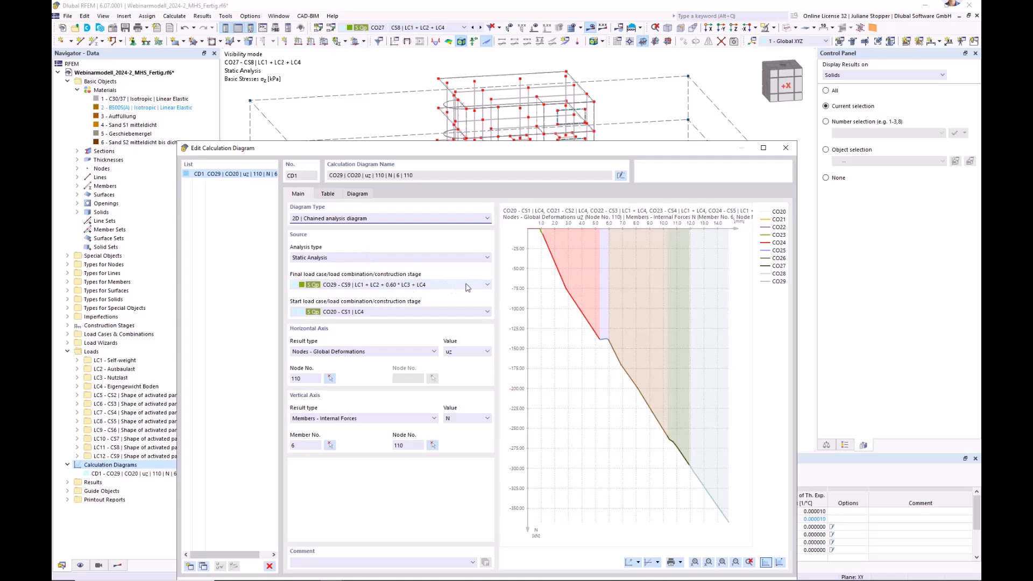
Select CO29 - CS9 as the diagram's final load combination and CO20 - CS1 | LC4 as its start load combination.
click(488, 285)
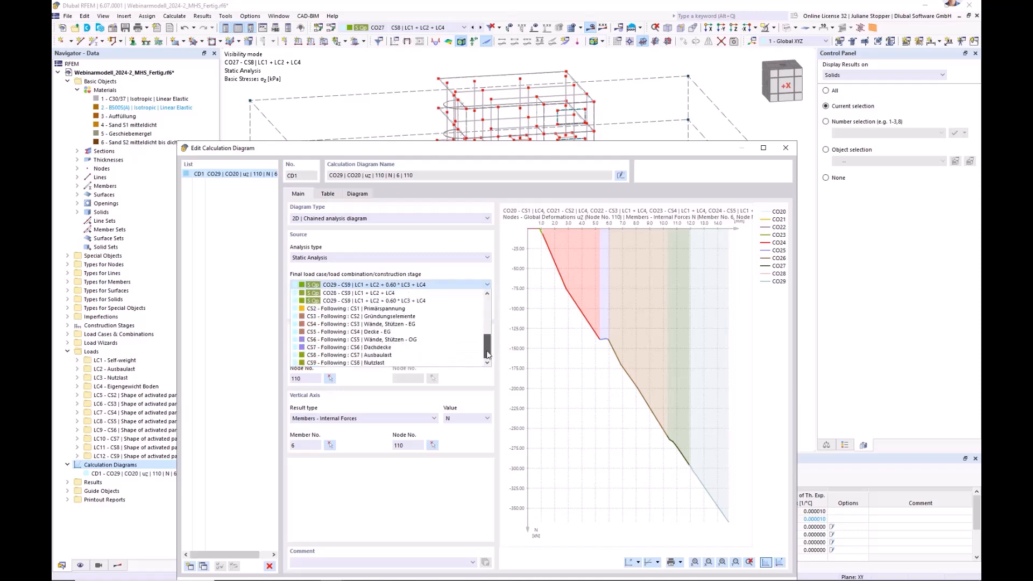
scroll(488, 352, up, 1)
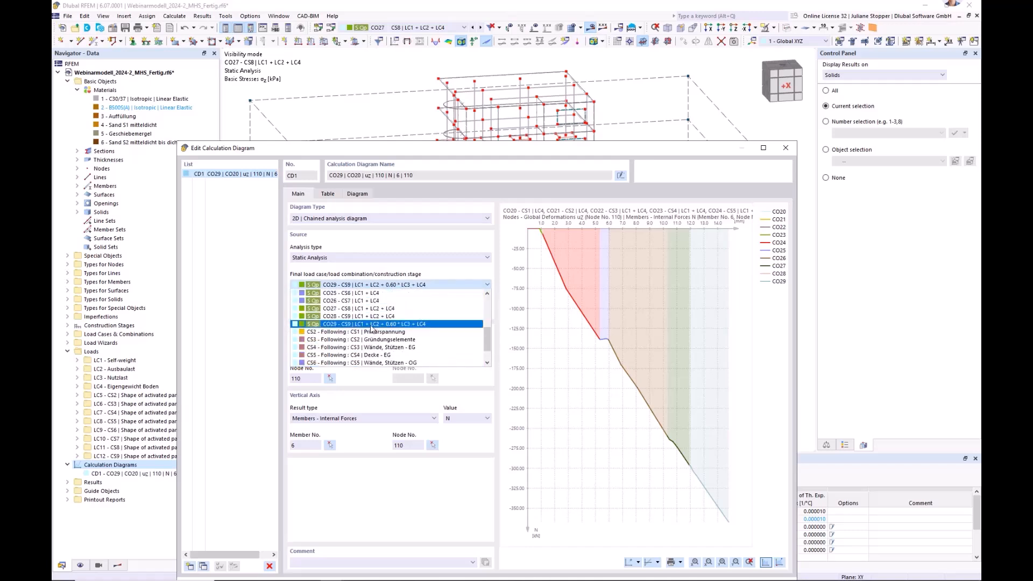
click(345, 325)
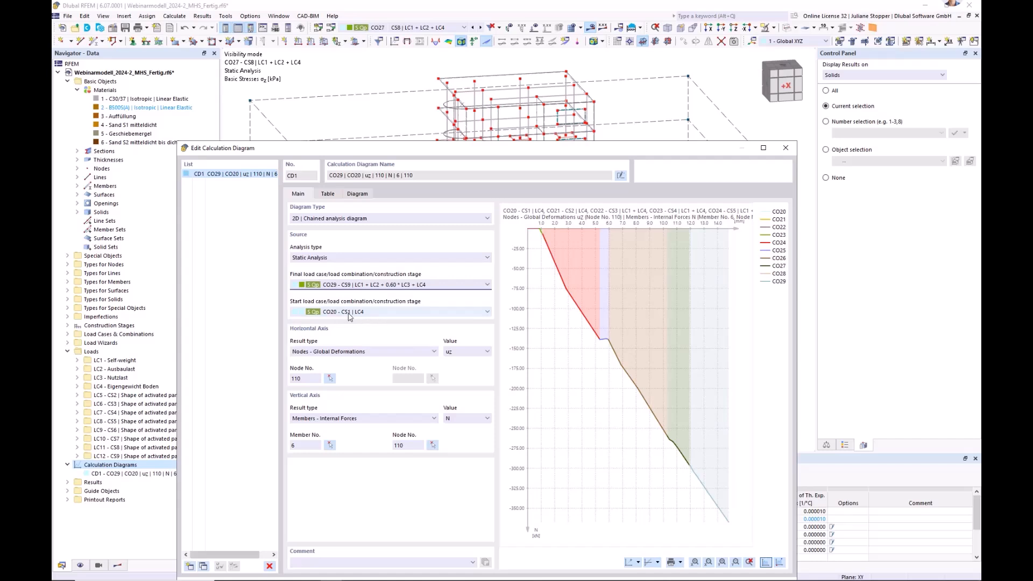
click(369, 314)
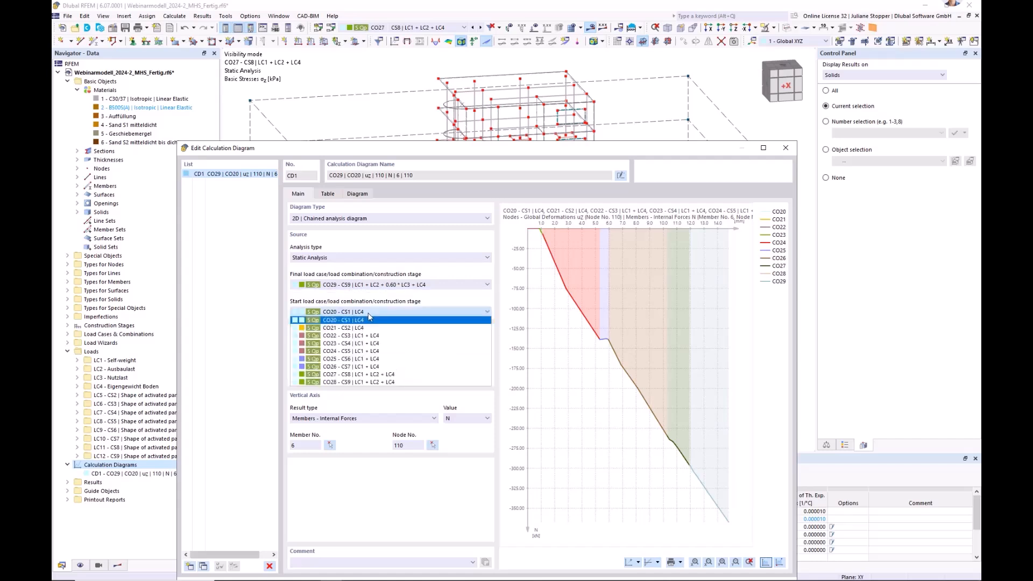
click(369, 319)
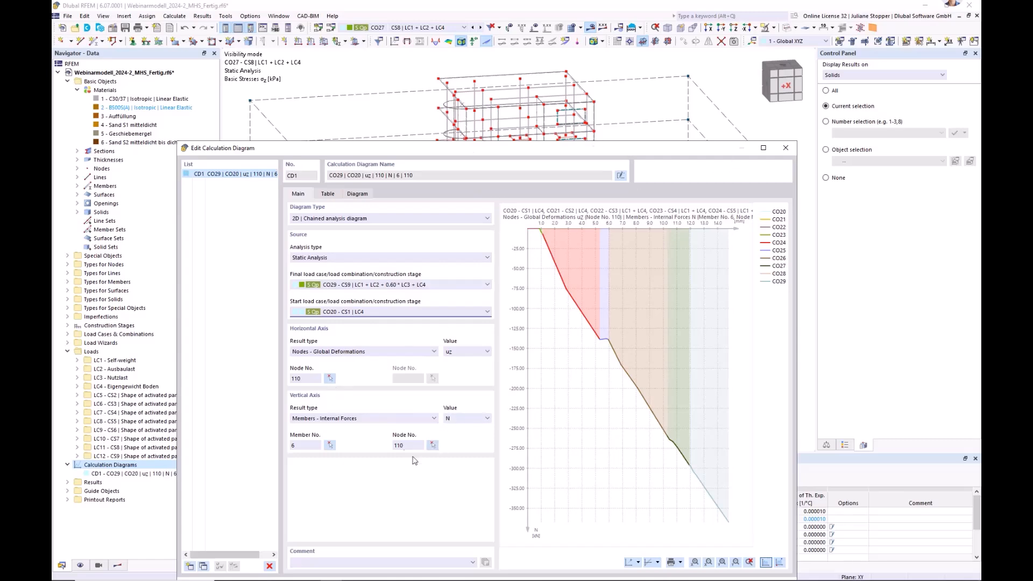
click(330, 379)
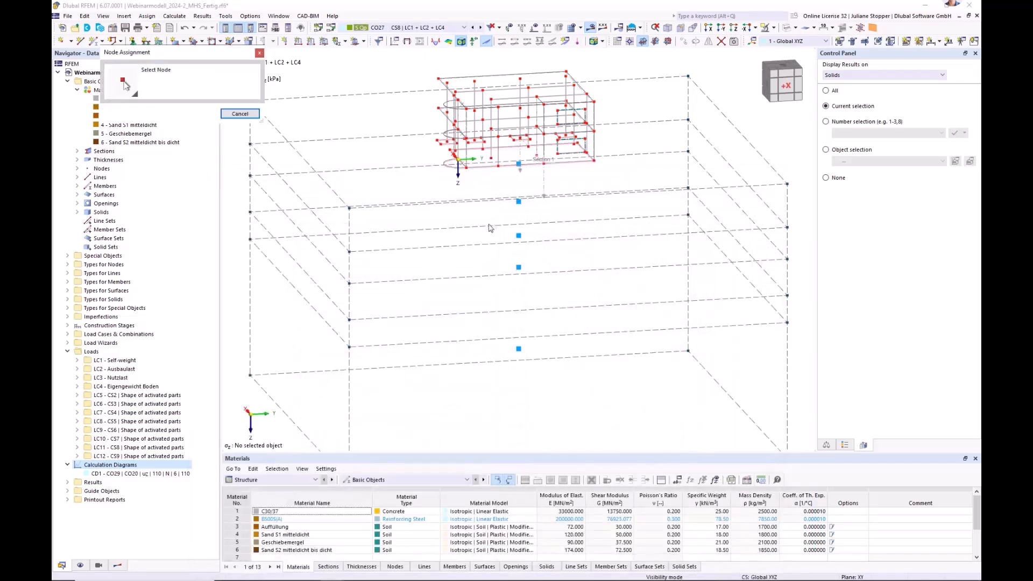
ctrl+middle_drag(319, 183, 710, 200)
scroll(530, 156, up, 4)
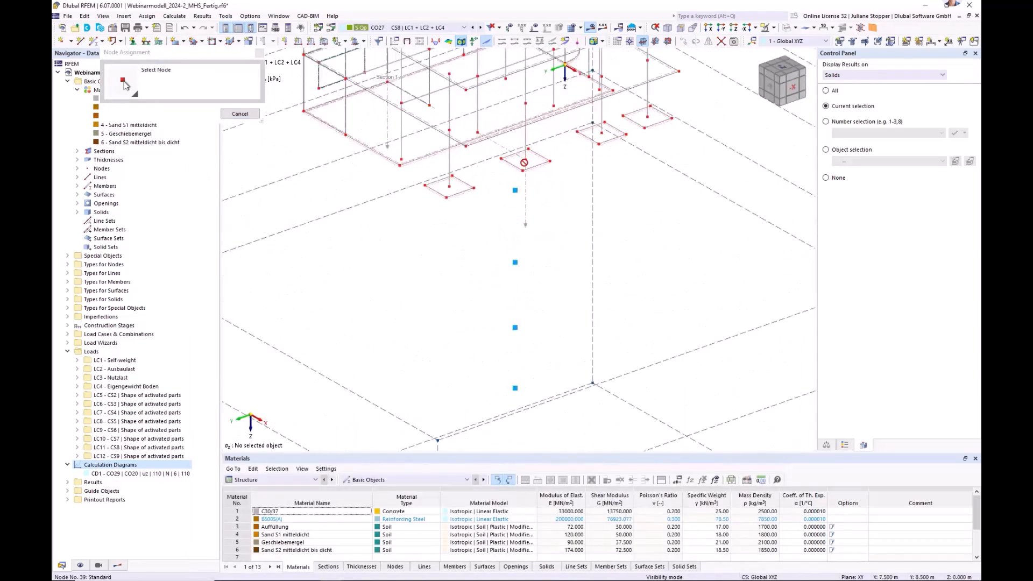
click(238, 114)
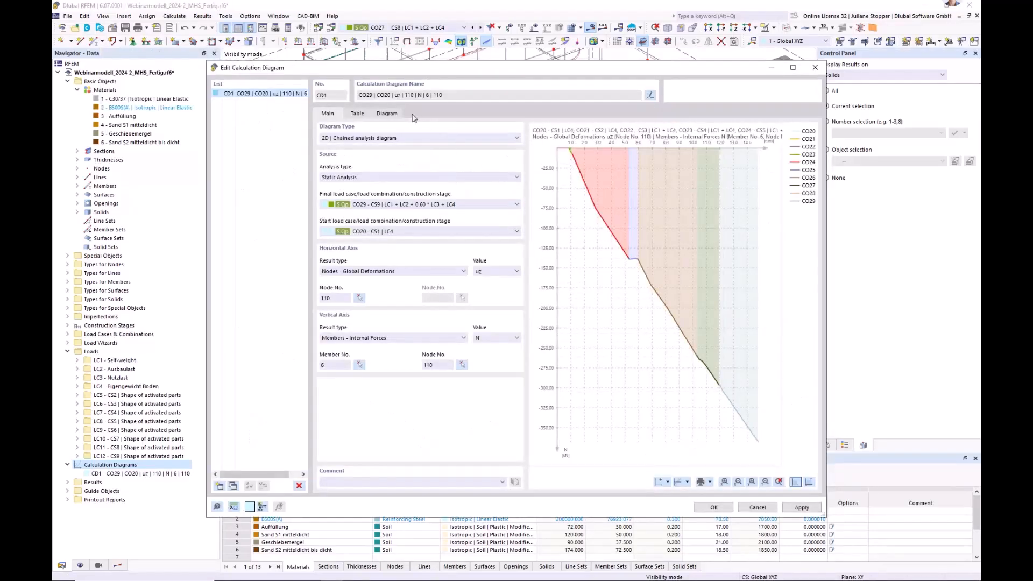
Display calculation diagram CD1 at full size with the deformation and axial force values labelled at its points.
drag(508, 74, 508, 215)
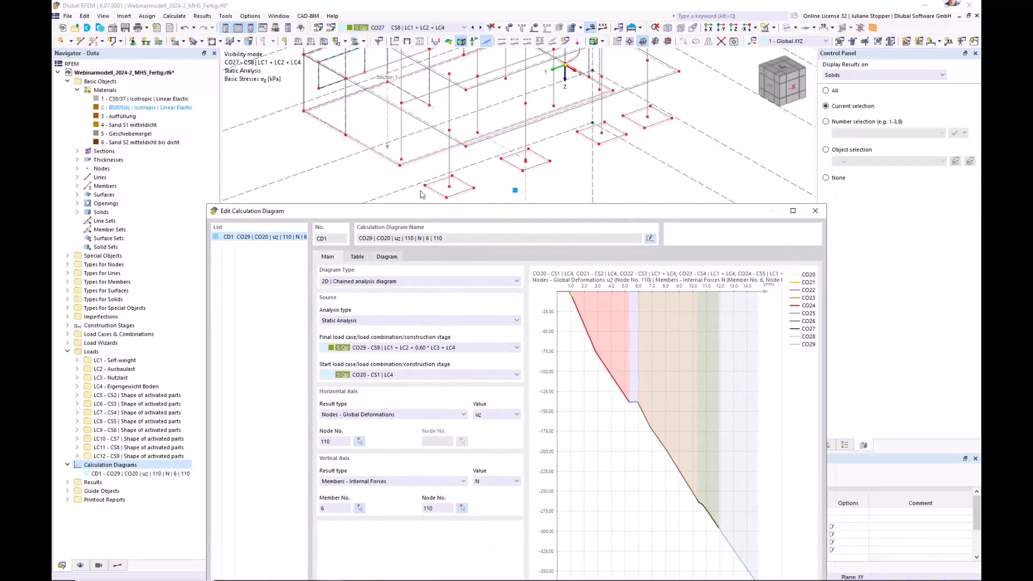
drag(418, 204, 431, 125)
click(402, 179)
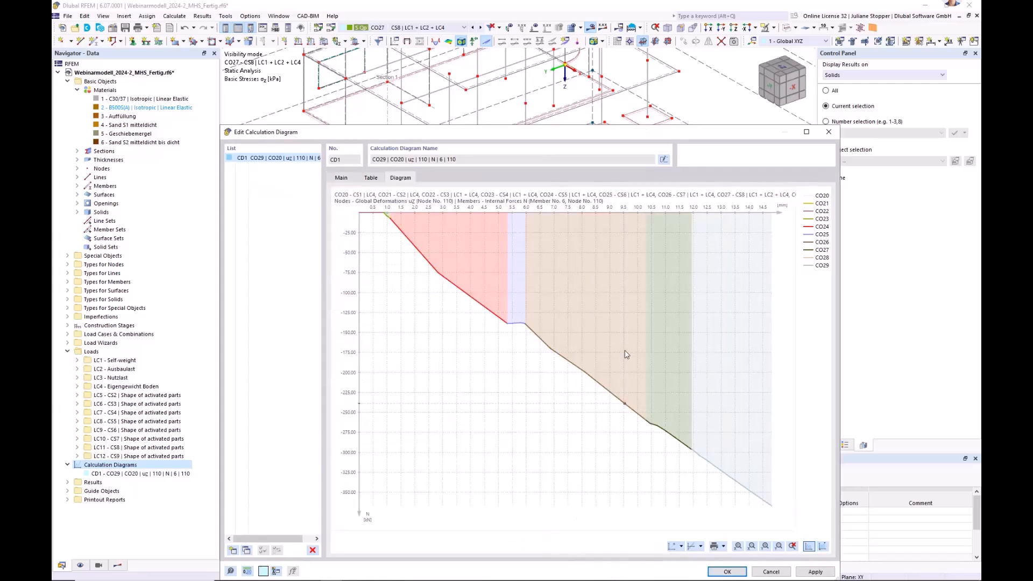
click(822, 546)
drag(629, 133, 610, 58)
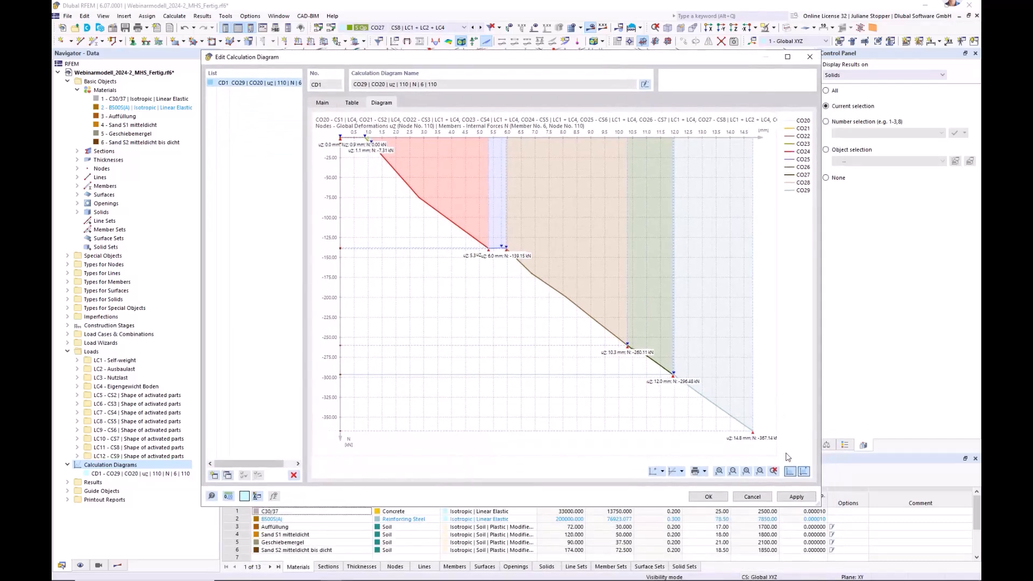
Read through the table of load increments for CO20 to CO29 and return to the diagram's main settings.
click(352, 103)
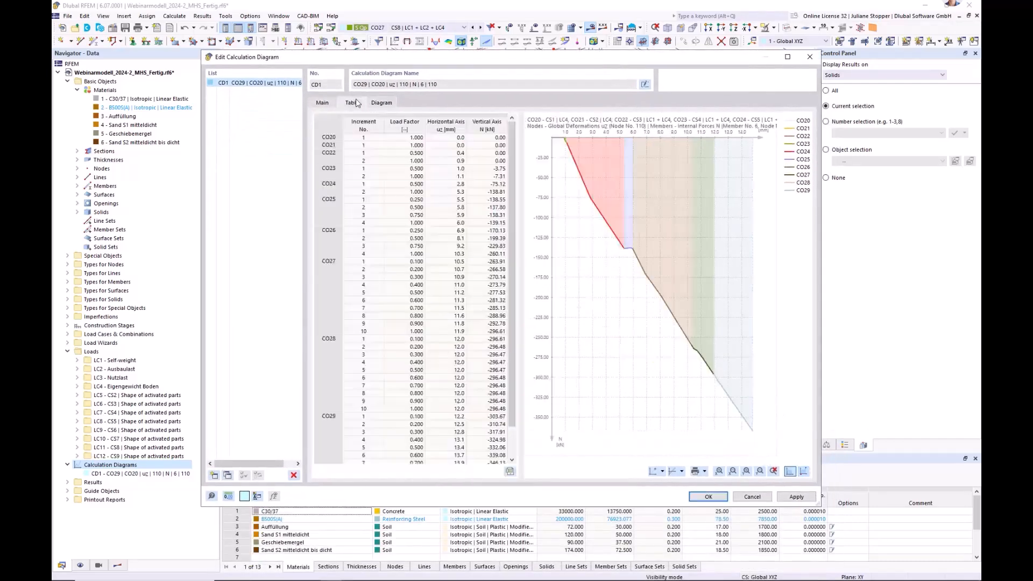
scroll(520, 289, down, 2)
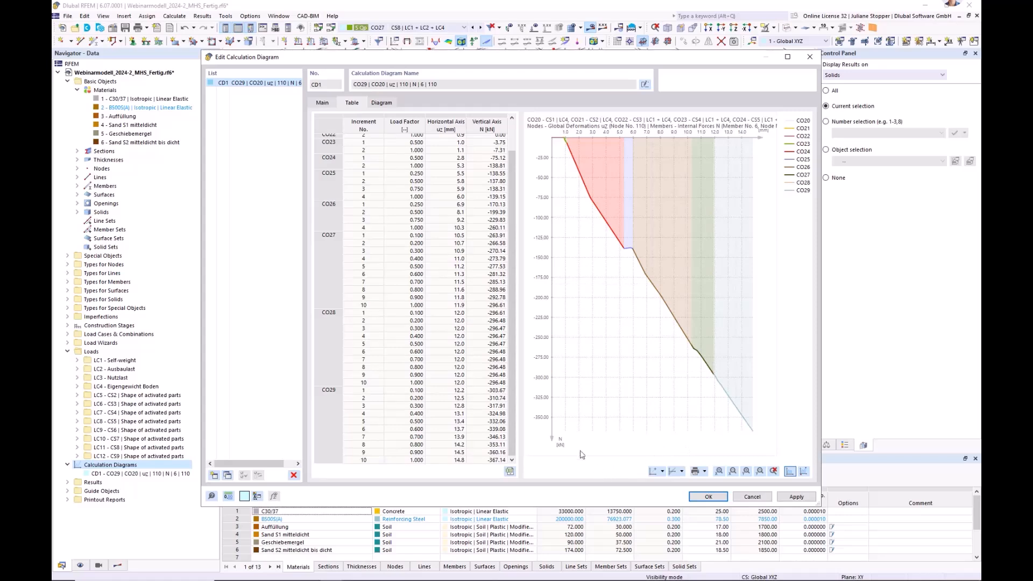
click(322, 104)
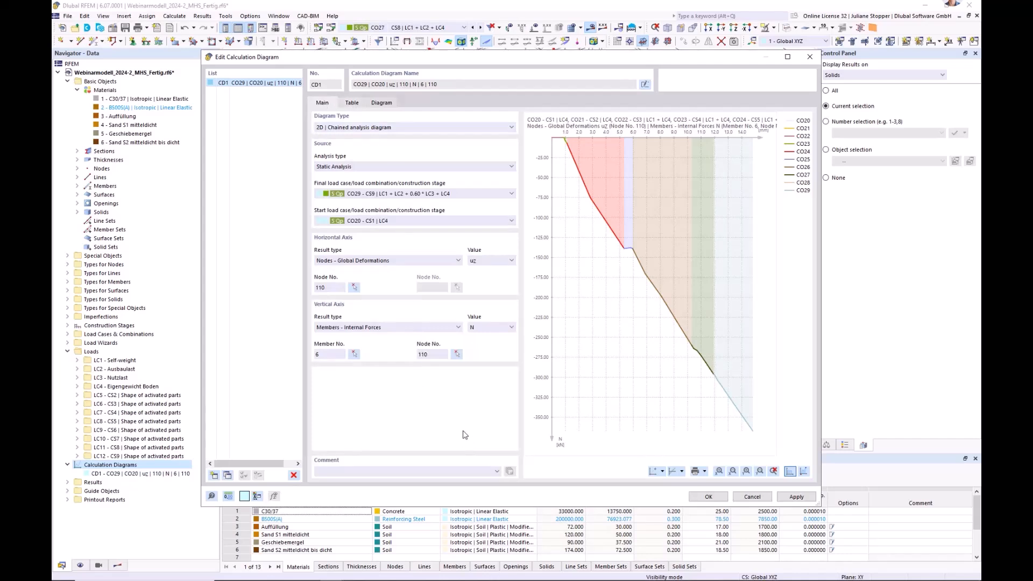
Check the options for printing the diagram's graphics, including to the printout report, and close the calculation diagram without saving changes.
click(705, 472)
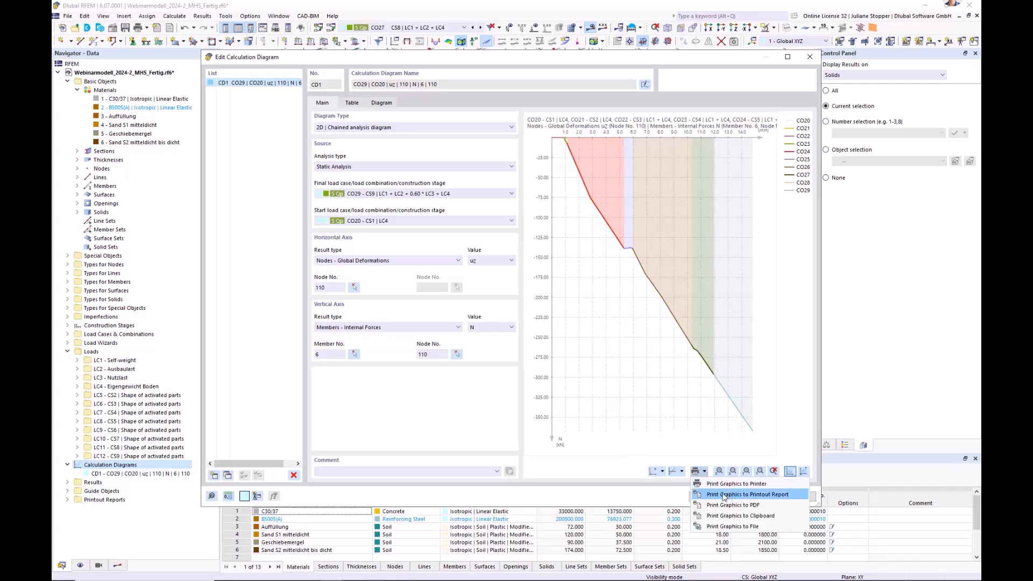
click(650, 489)
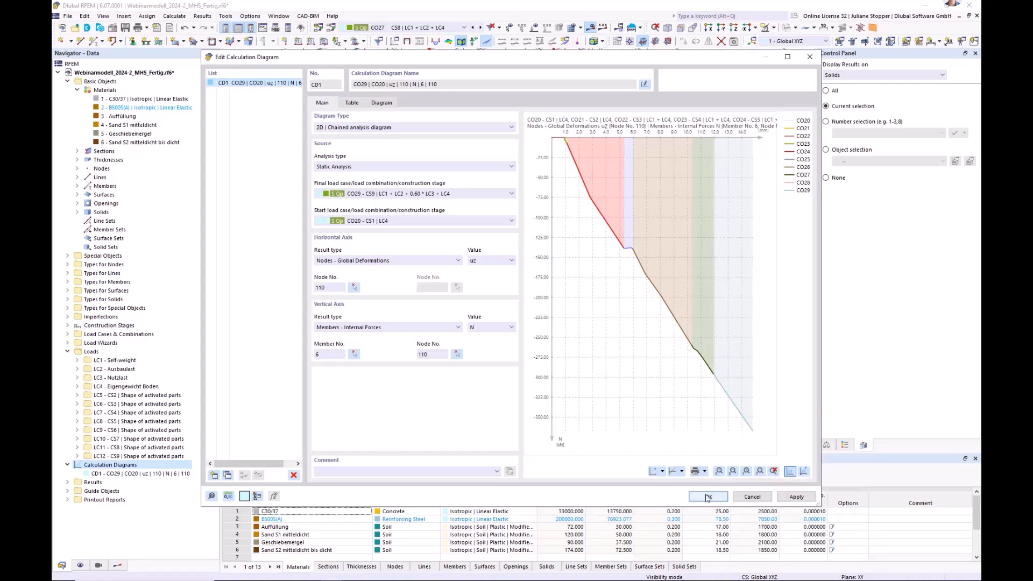
click(704, 472)
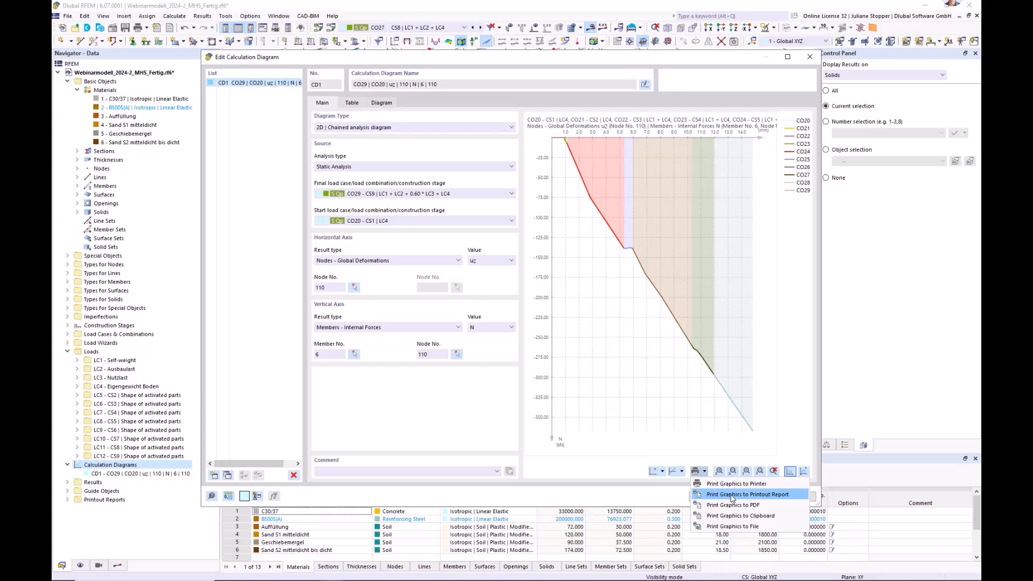
click(645, 494)
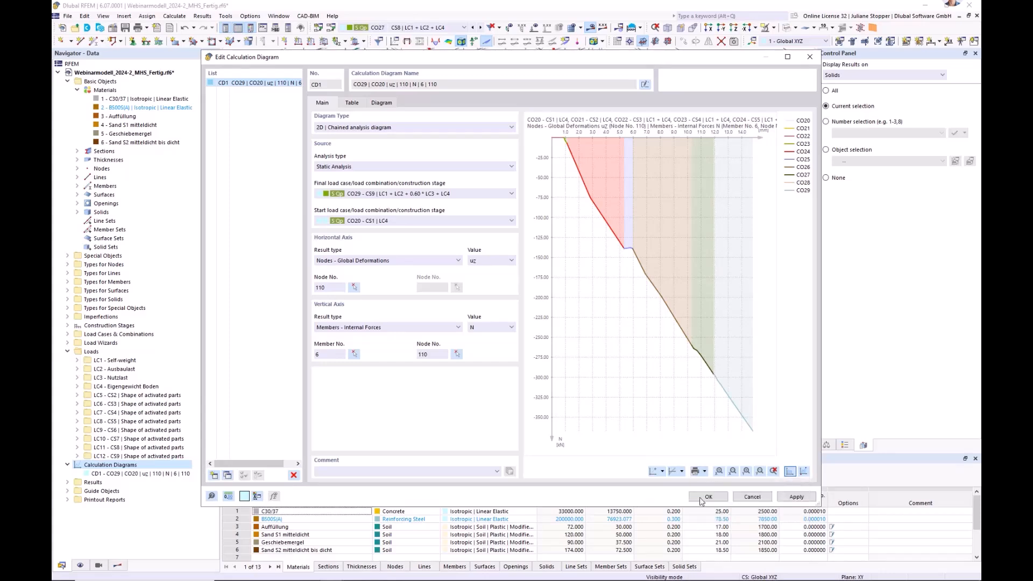
click(752, 498)
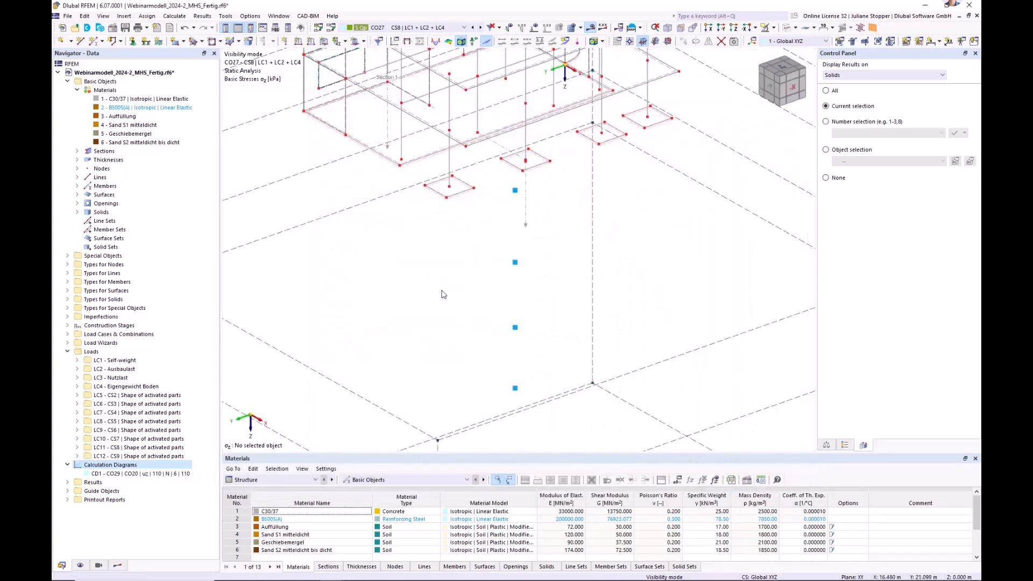
View the whole building and subsoil with solid rendering, and switch the model display to transparent.
click(667, 41)
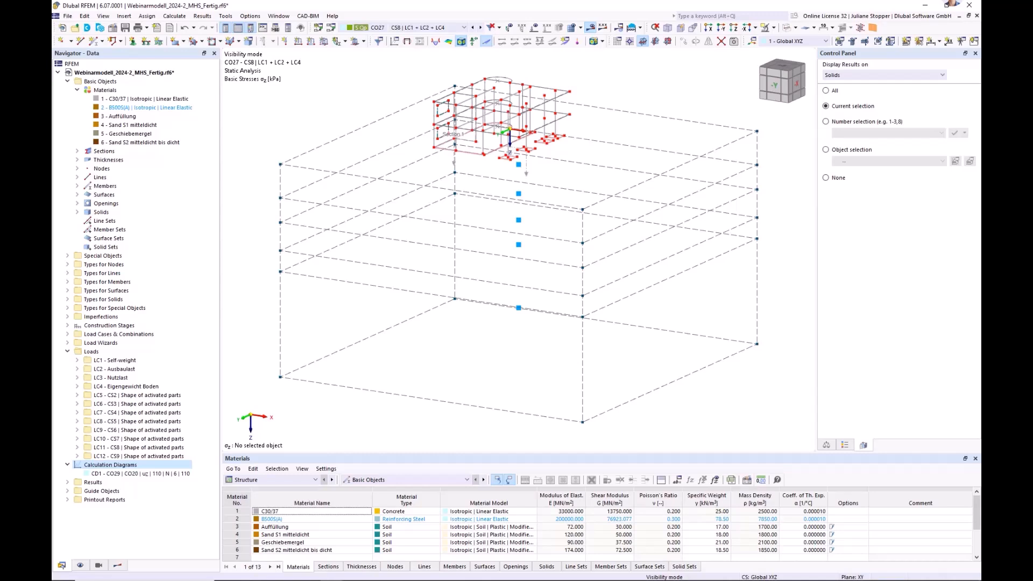
click(787, 28)
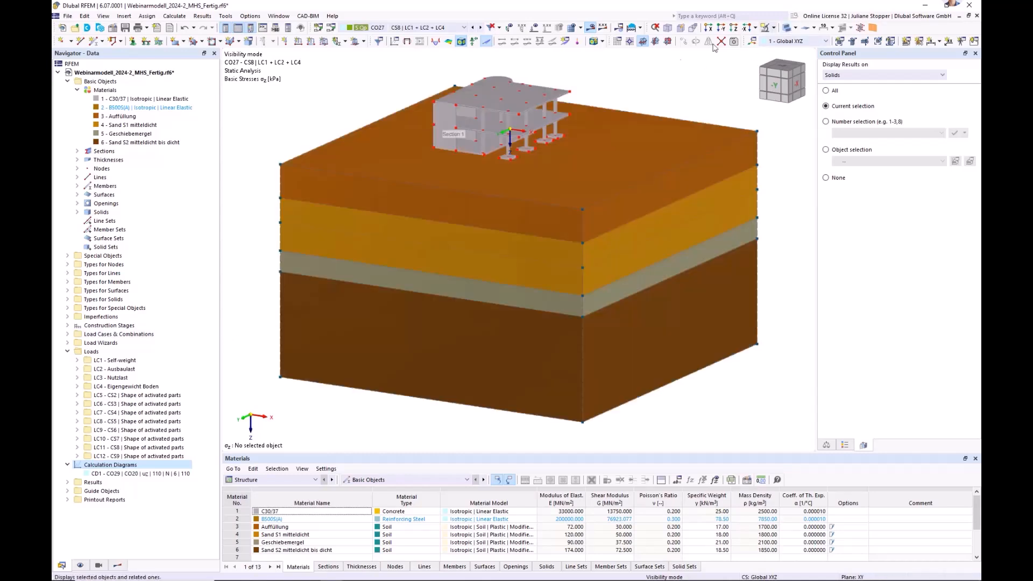
click(786, 28)
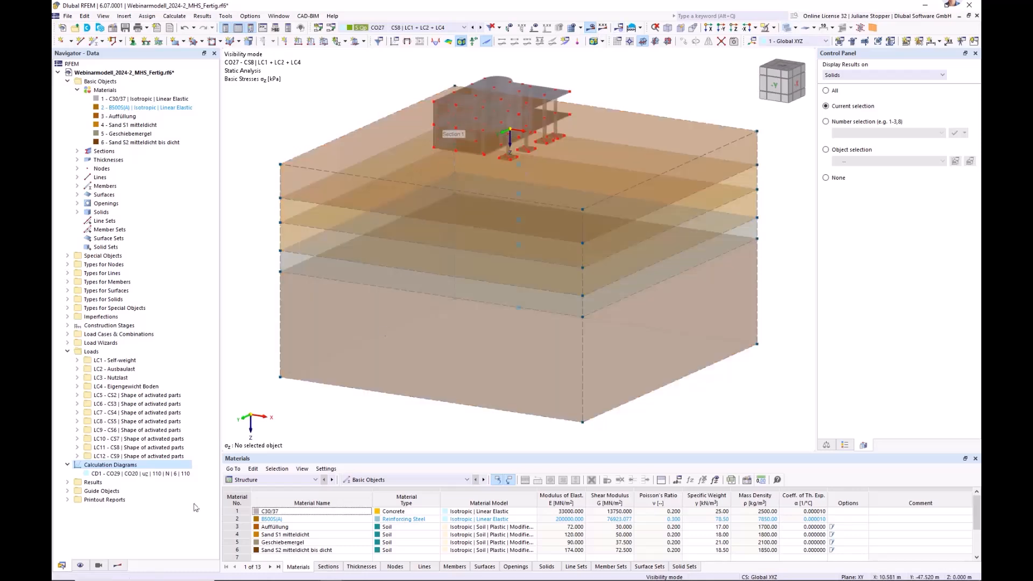
Display the global deformations uz of CO27 on the soil solids and show the building as a wireframe.
click(119, 566)
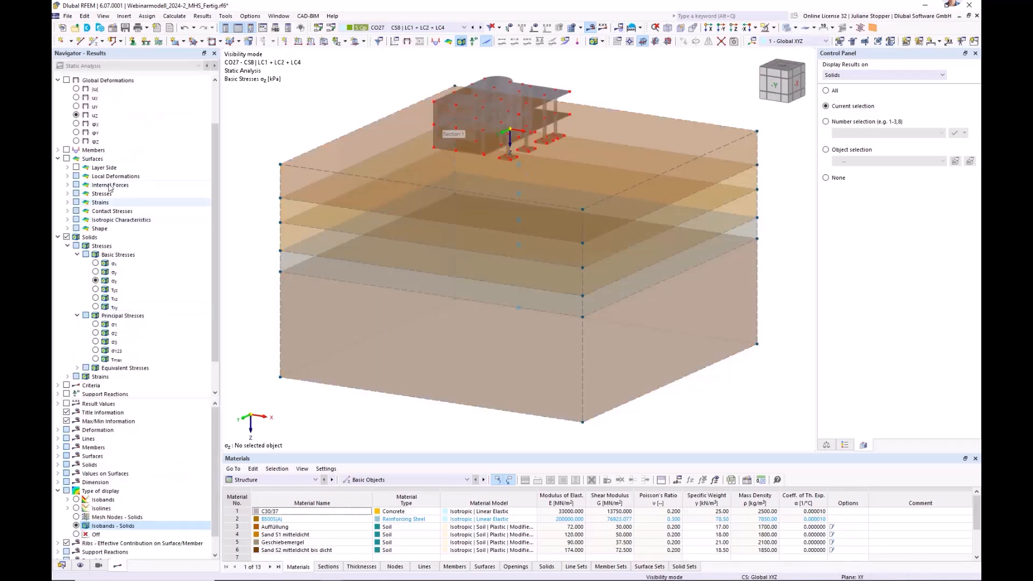
click(66, 80)
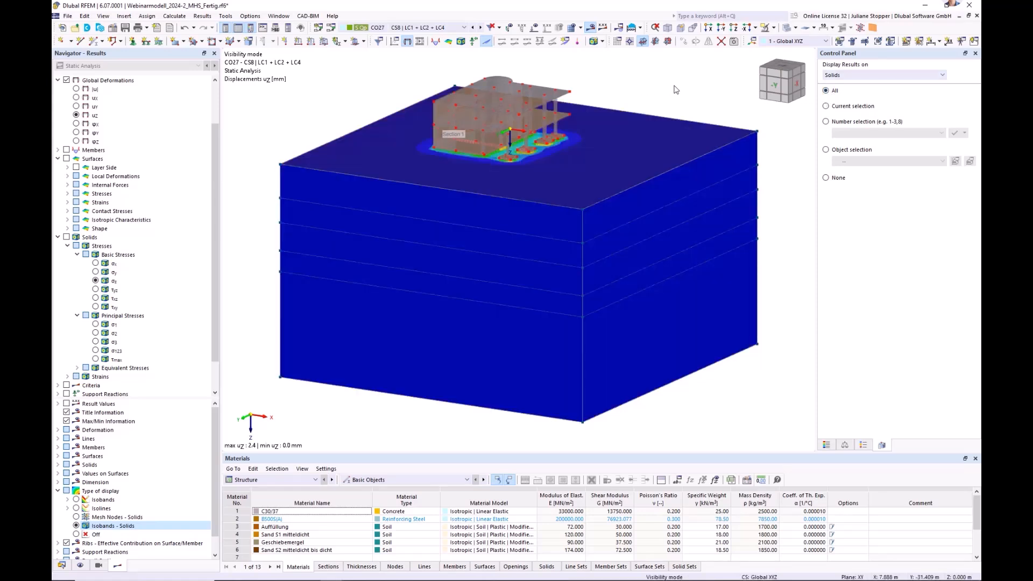
click(789, 30)
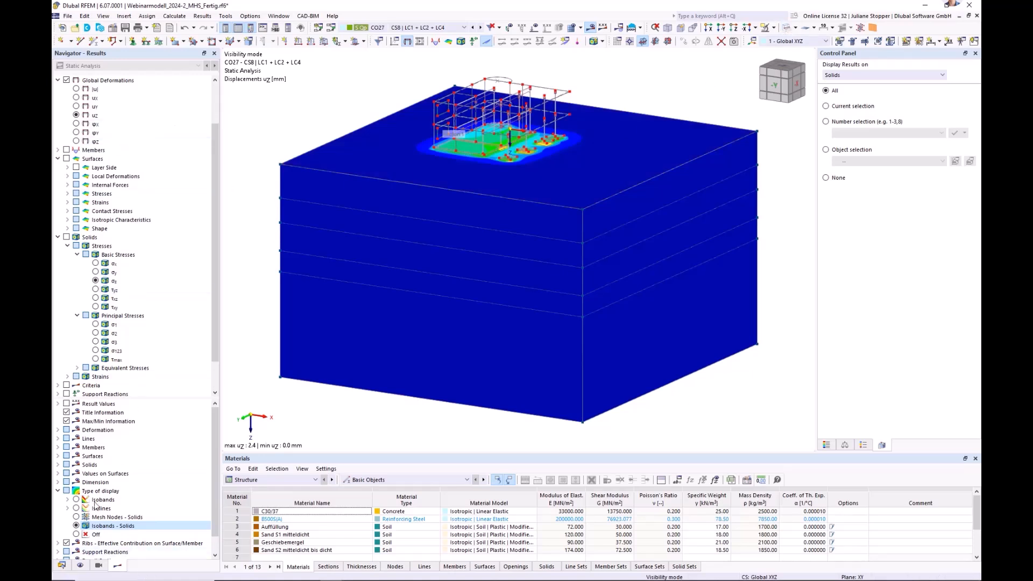
Hide the nodes in the model display and view the settlement isobands around the foundations from an oblique angle.
scroll(97, 220, up, 2)
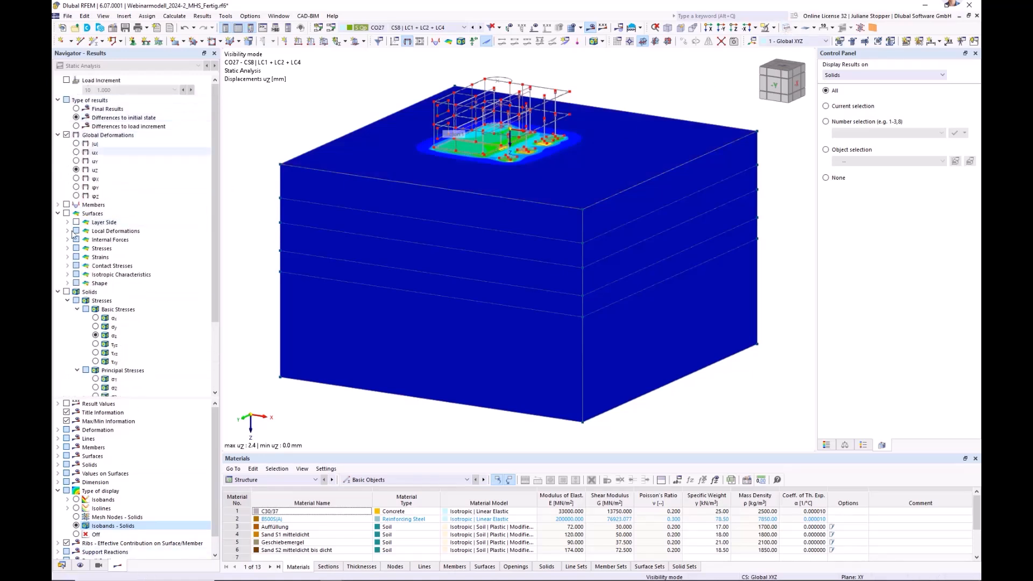
click(99, 566)
click(81, 565)
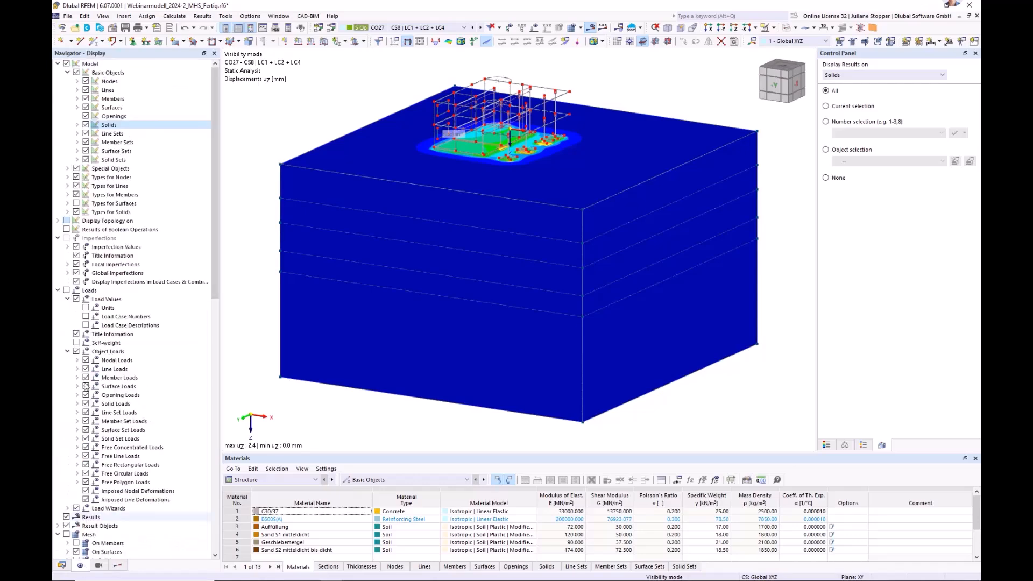
click(85, 82)
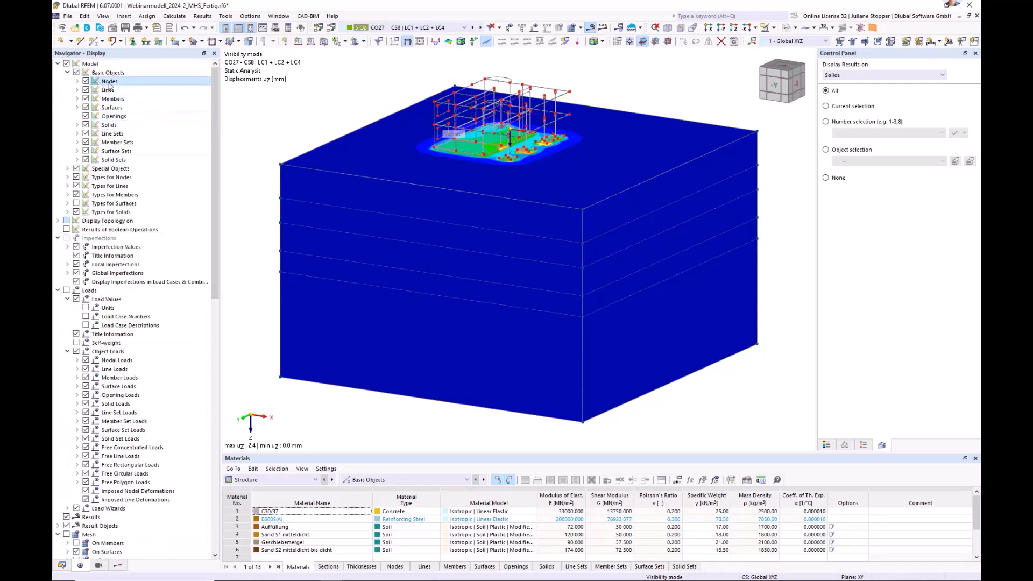
ctrl+middle_drag(814, 242, 726, 266)
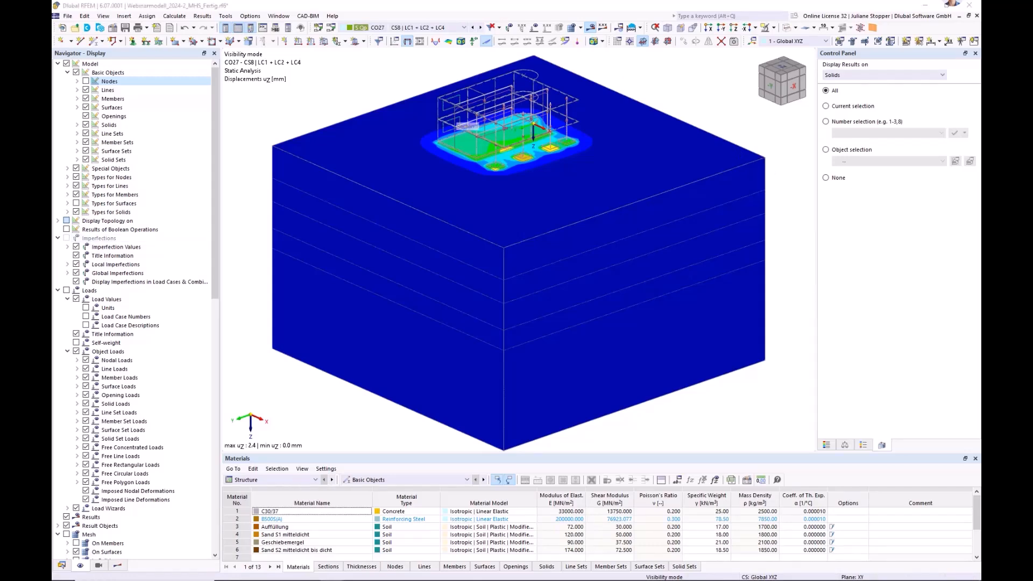
Switch to the model Triax-No-01-Sand_240702.rf6 and list its materials, with the navigator made slightly narrower.
click(212, 378)
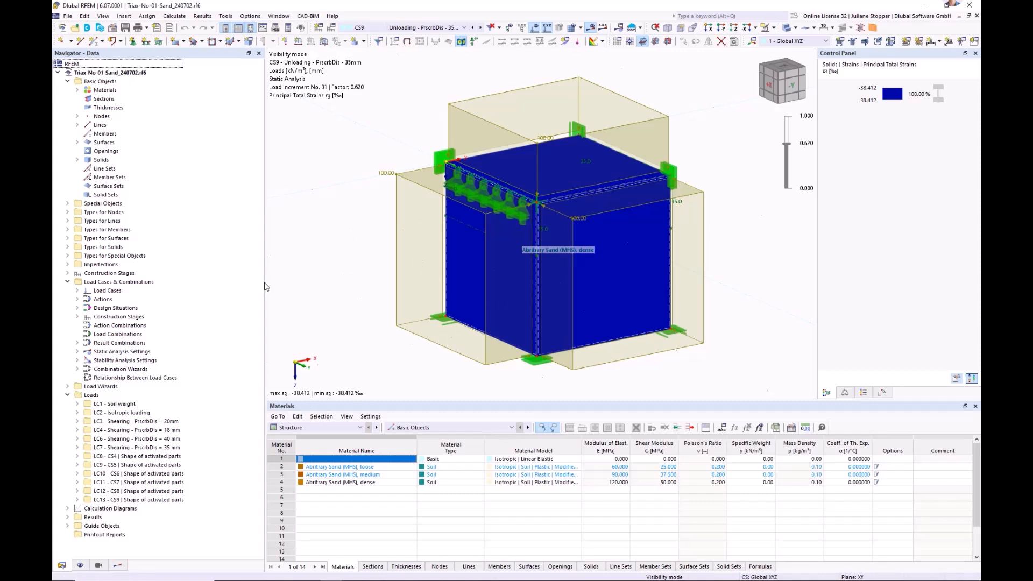
drag(262, 283, 242, 284)
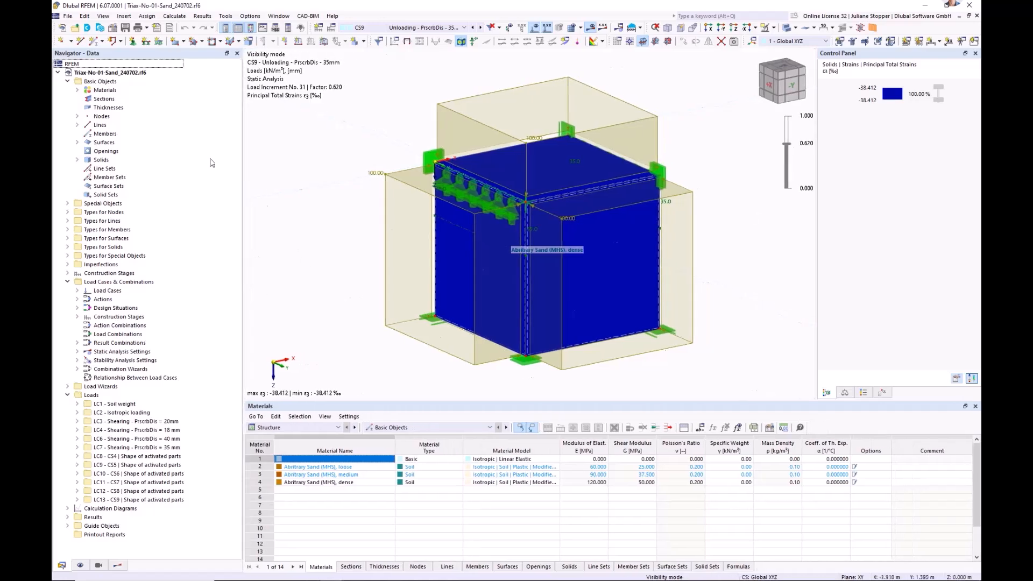
click(77, 91)
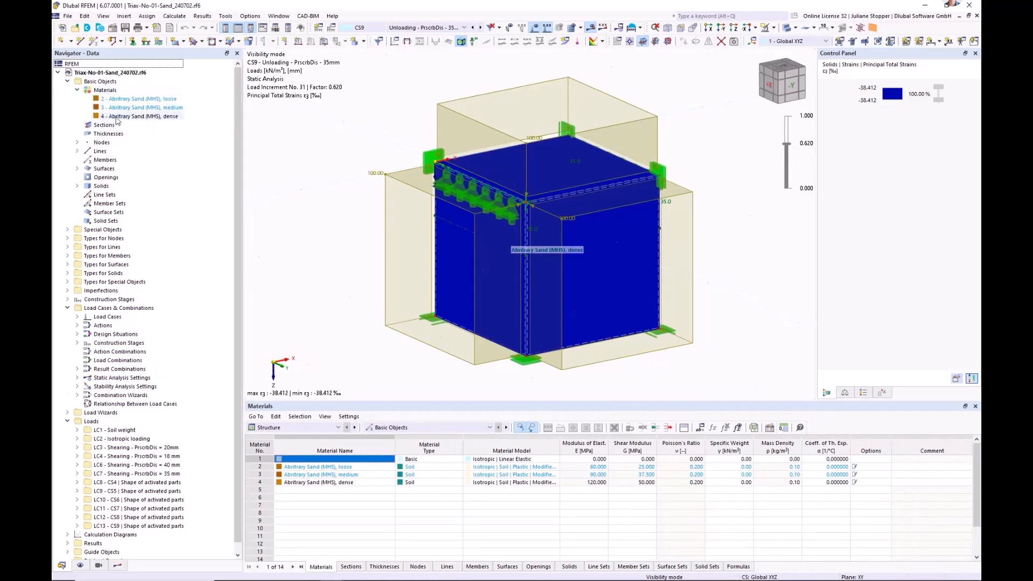
Examine the basic properties and Modified Hardening Soil parameters of material 4, Abritrary Sand (MHS), dense, and close it unchanged.
double_click(140, 116)
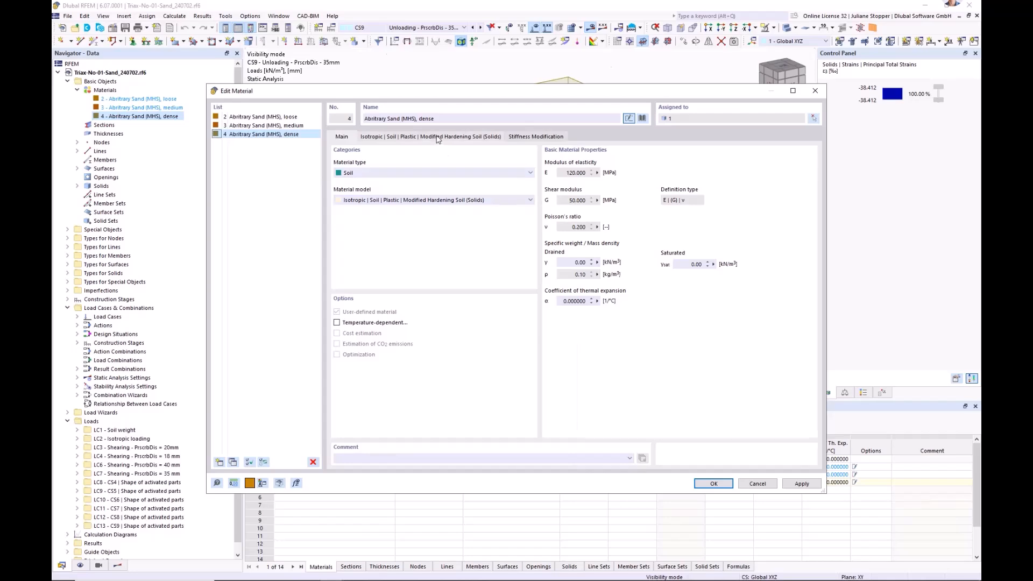
click(439, 137)
click(344, 136)
click(715, 483)
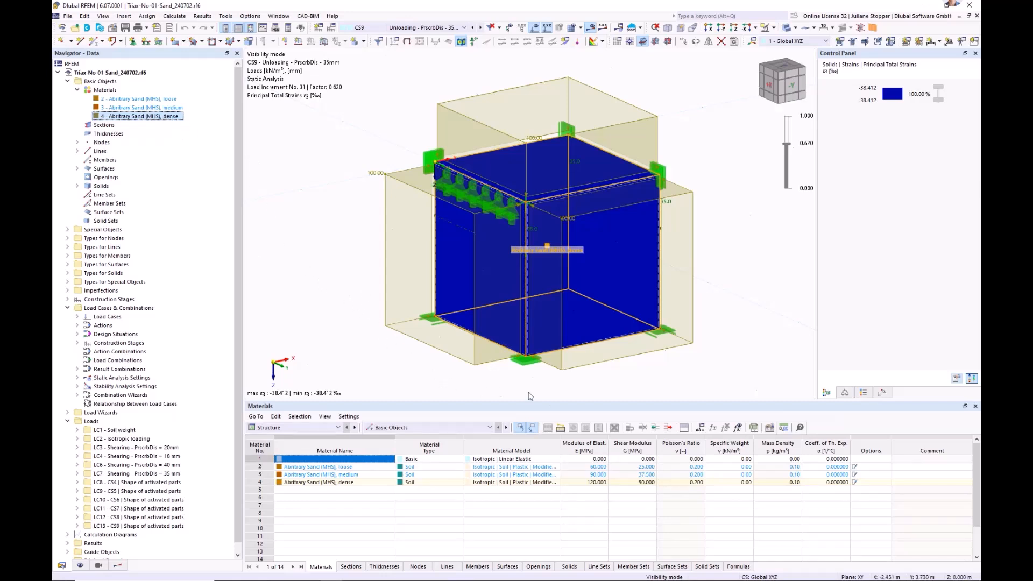
drag(669, 407, 669, 429)
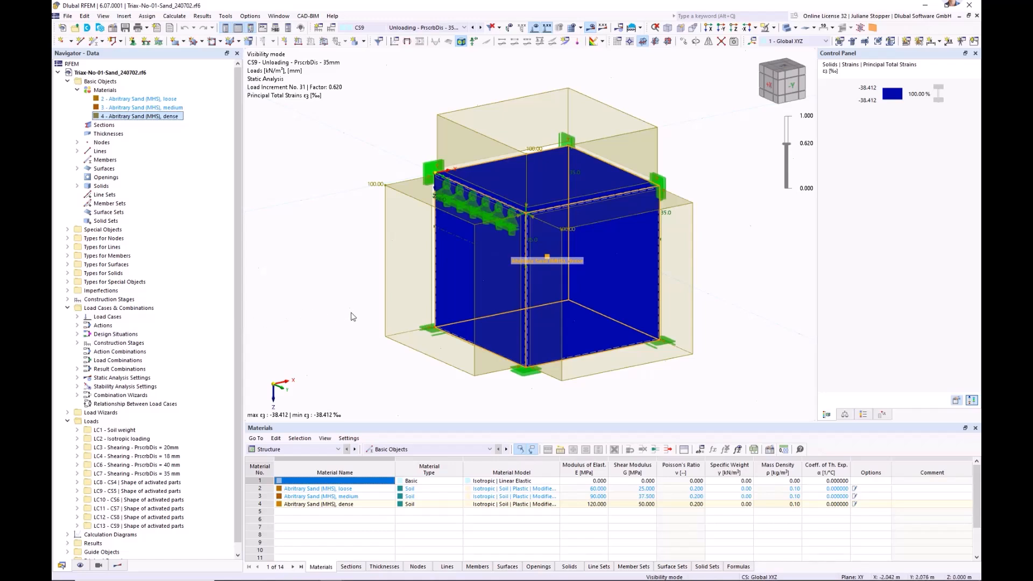
double_click(169, 118)
click(401, 138)
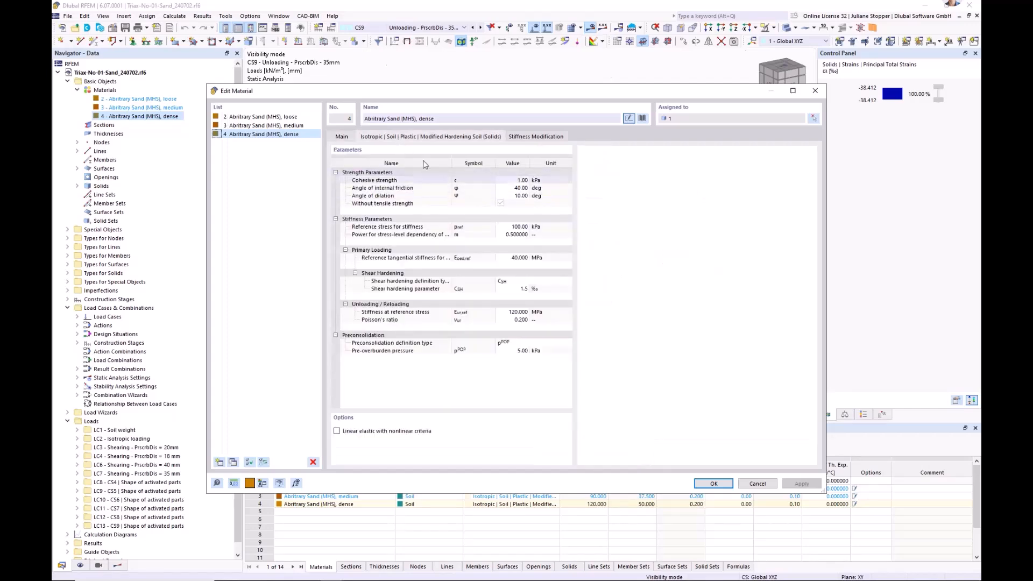
click(343, 139)
click(758, 484)
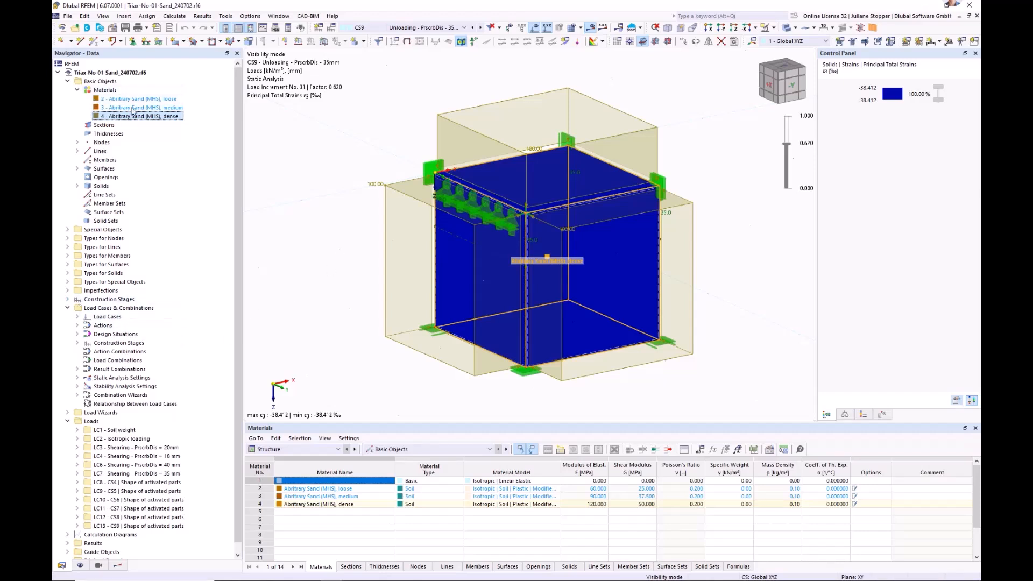
Show construction stages CS1 - Start and CS4 - Nil step on the specimen, and list the stages under load cases and combinations.
click(68, 300)
click(89, 310)
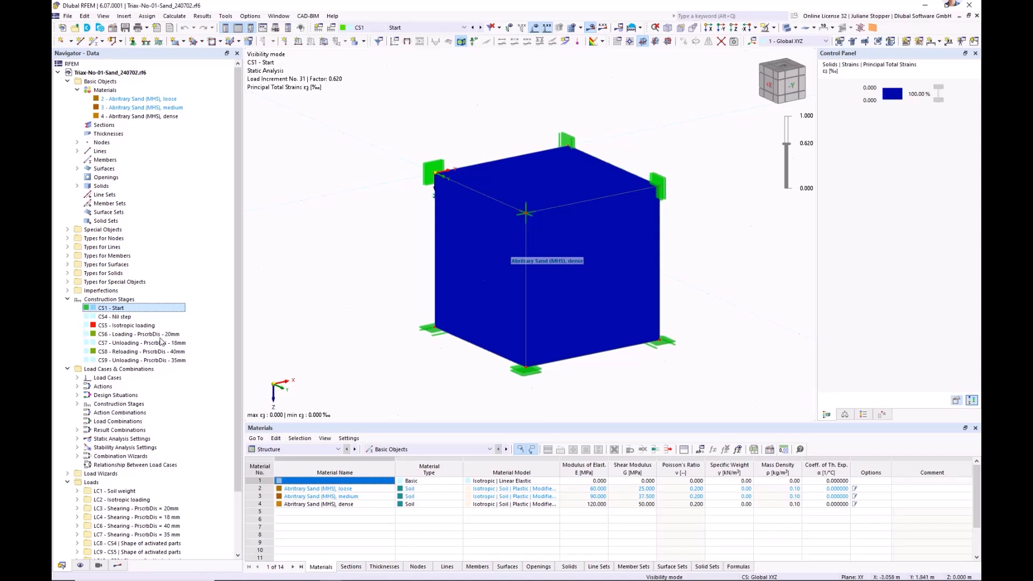
click(111, 317)
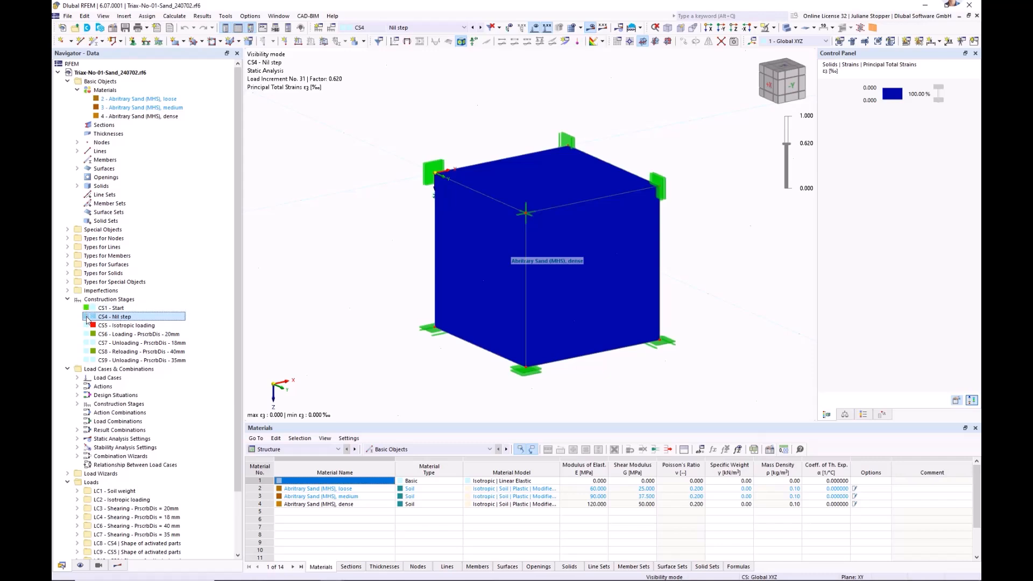
click(78, 404)
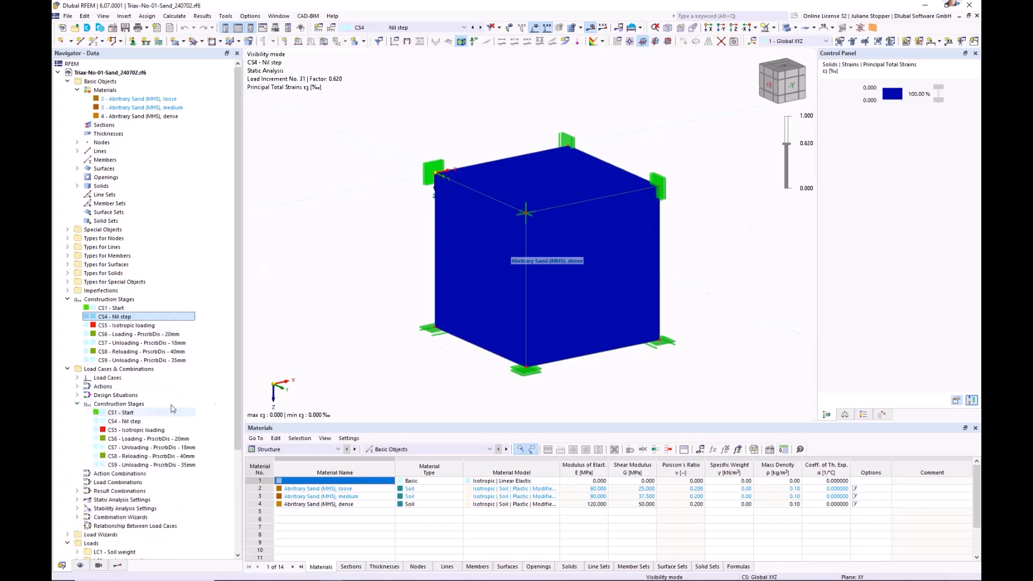
Examine the settings of construction stages CS1 - Start, including its structure modification, and CS4 - Nil step, and close them unchanged.
click(130, 412)
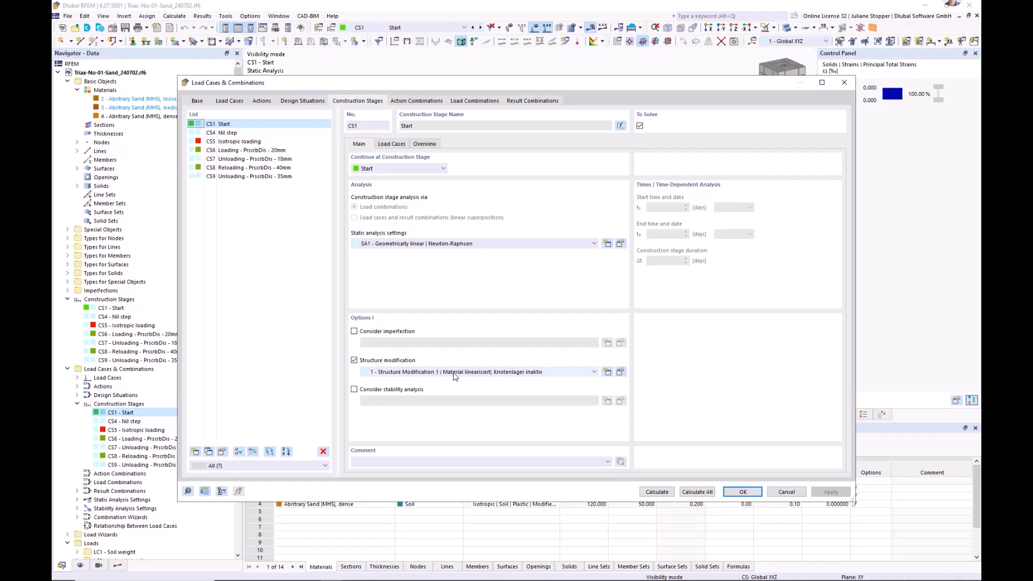
click(225, 133)
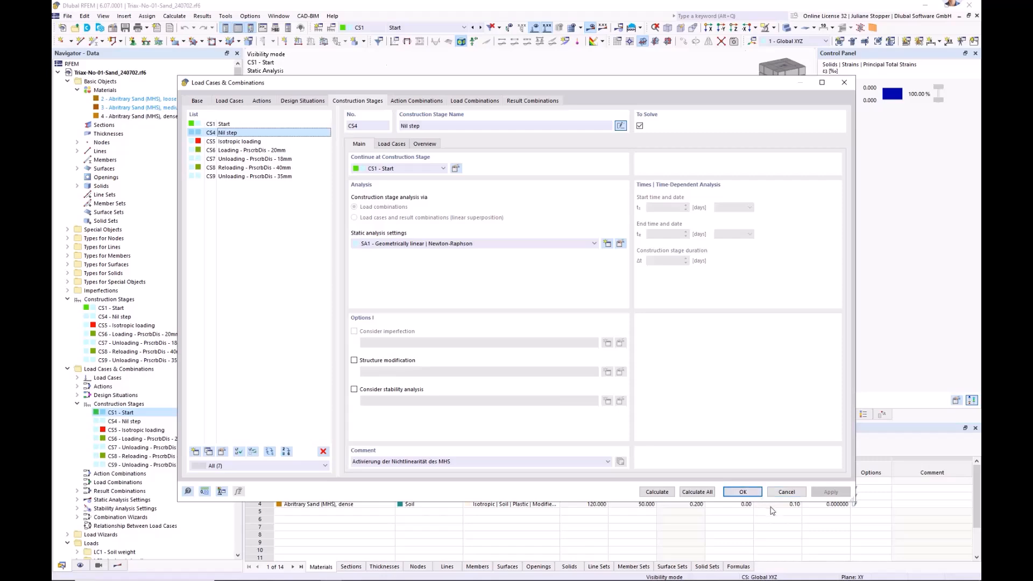
click(783, 493)
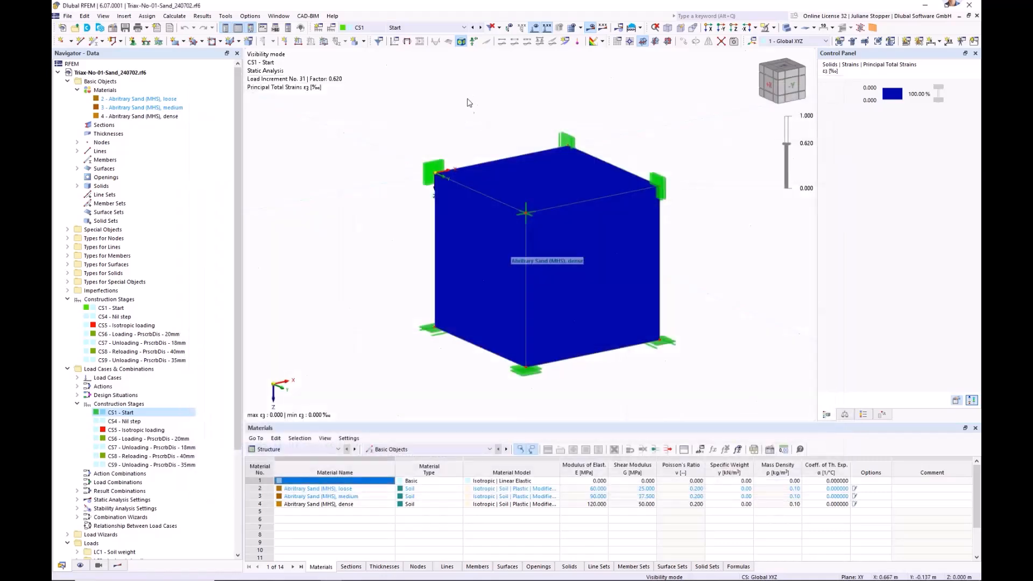
Show construction stages CS5 - Isotropic loading, CS6 - Loading, CS7 - Unloading and CS8 - Reloading on the specimen one after another.
click(479, 28)
click(481, 27)
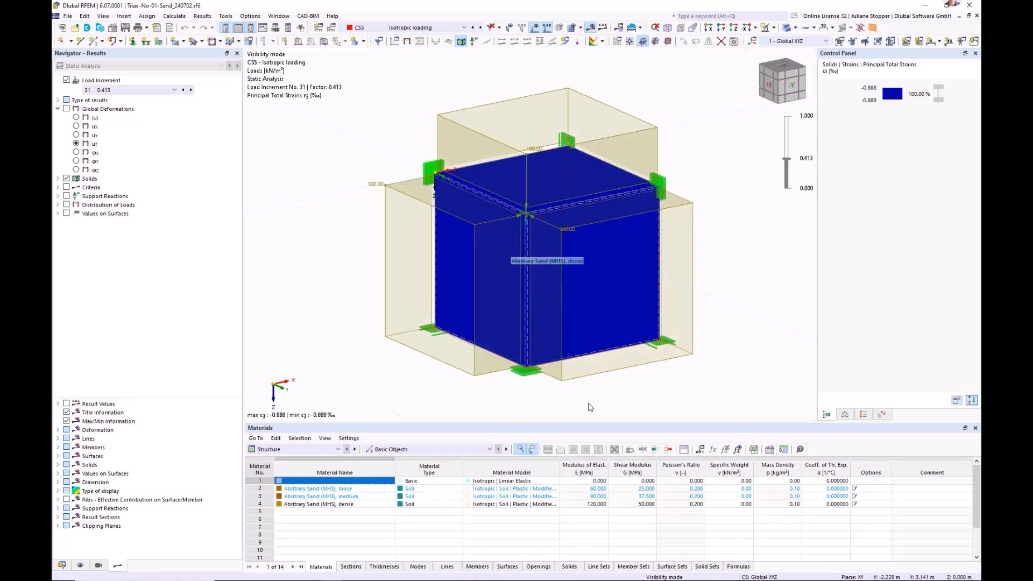
click(74, 568)
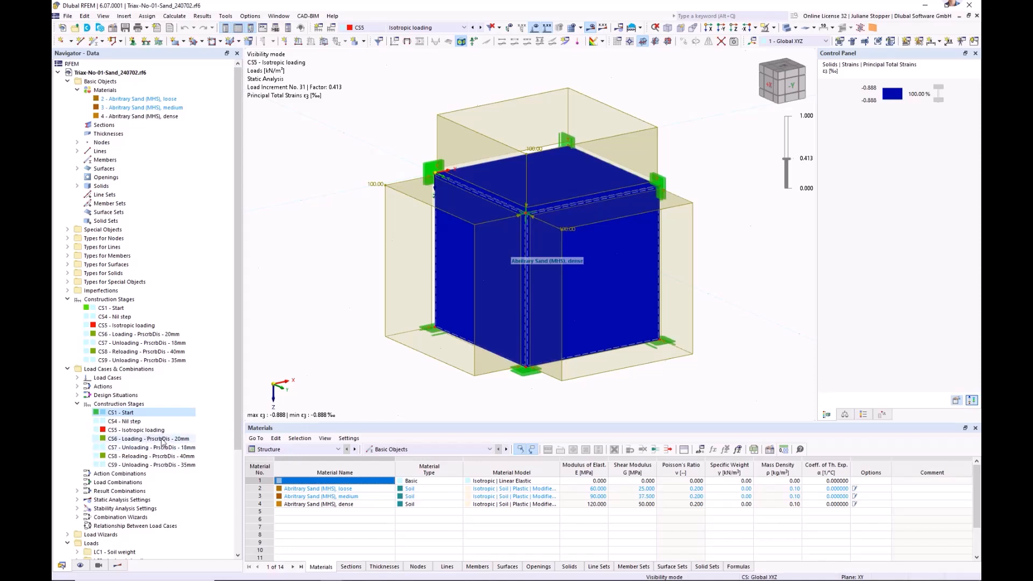
click(163, 440)
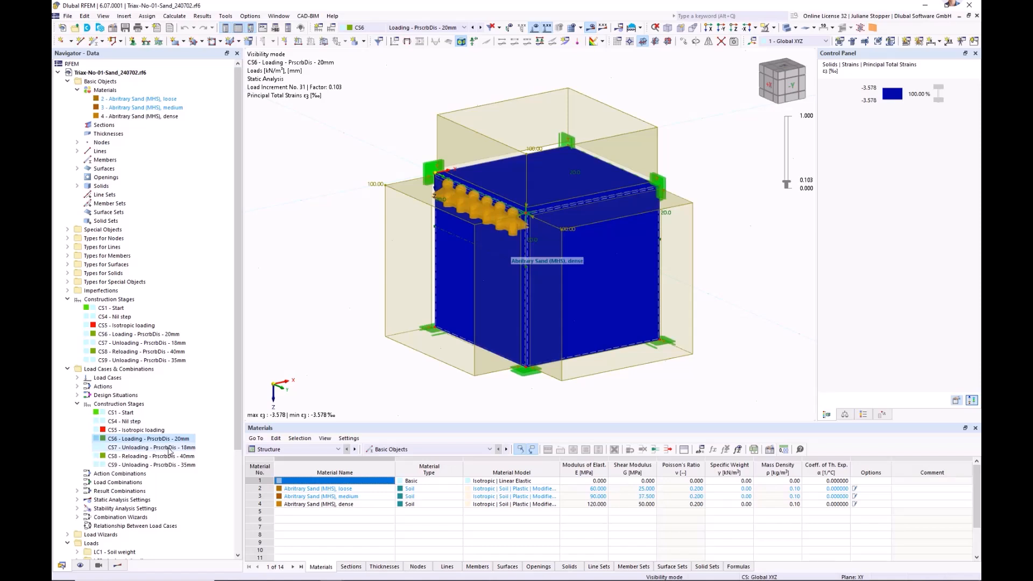
click(162, 448)
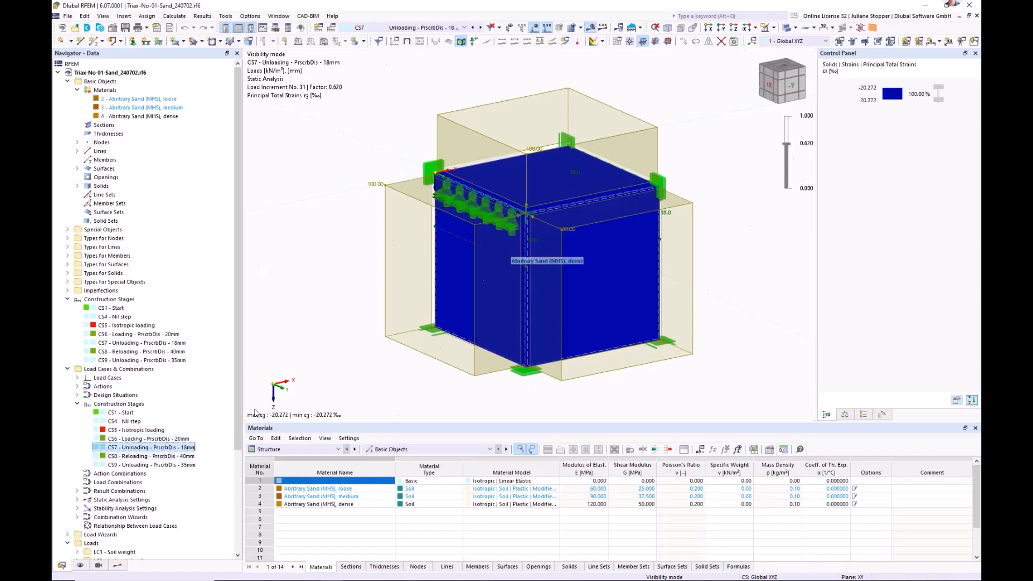
scroll(139, 493, down, 1)
click(99, 431)
Open calculation diagram CD2, the chained analysis from CS5 to CS9, and maximize its window.
scroll(77, 452, down, 1)
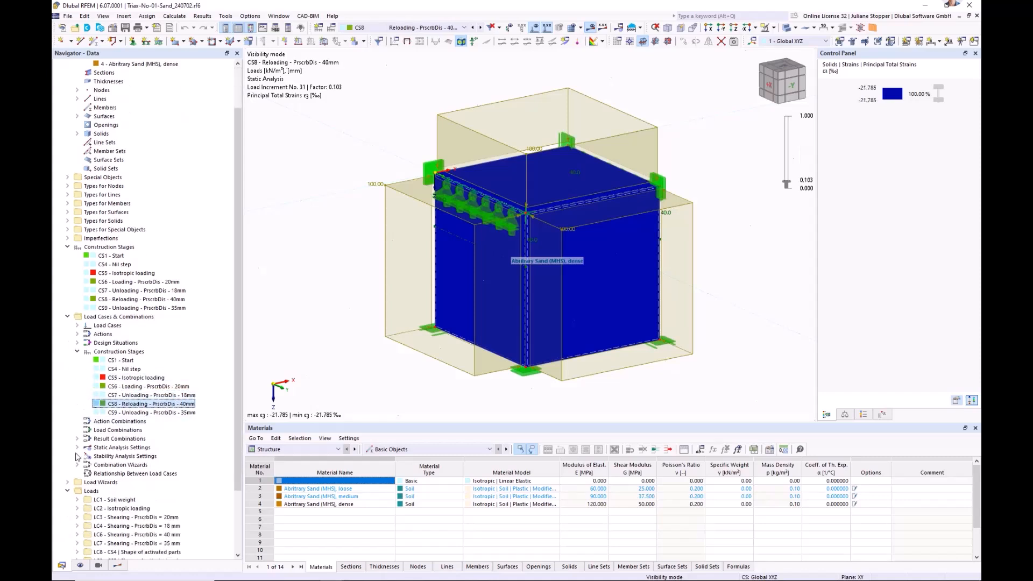
scroll(75, 457, down, 3)
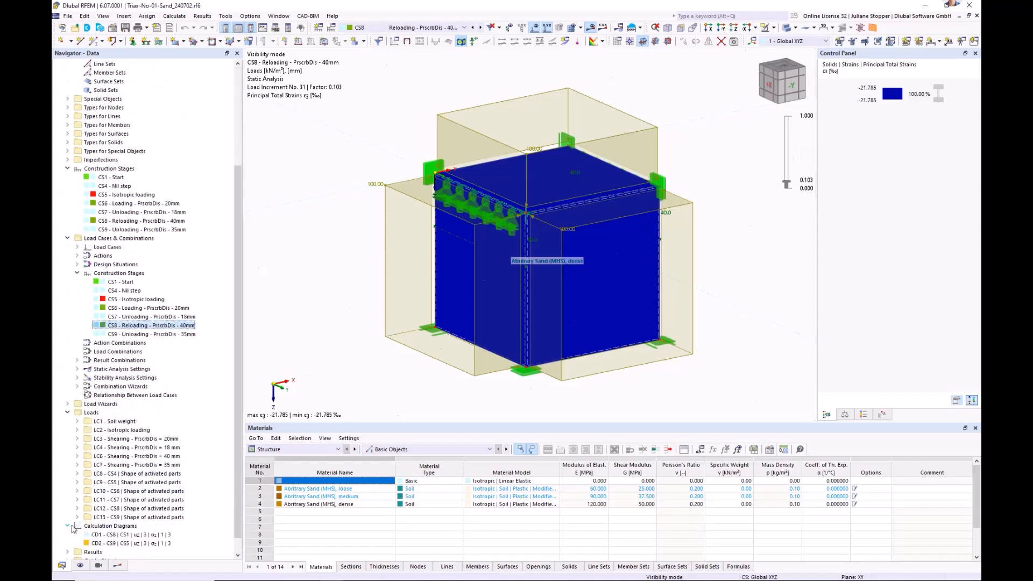
click(129, 543)
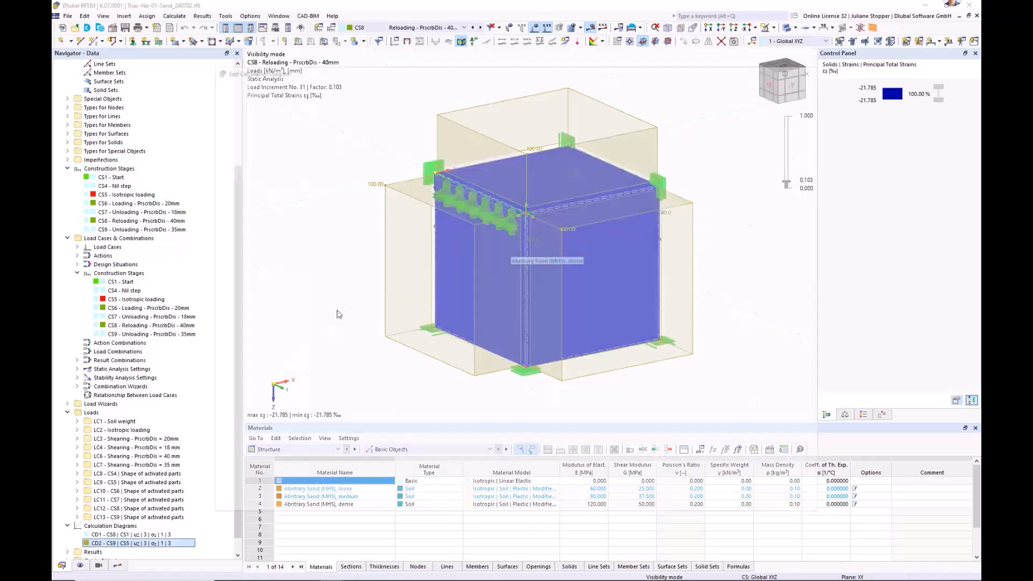
click(793, 68)
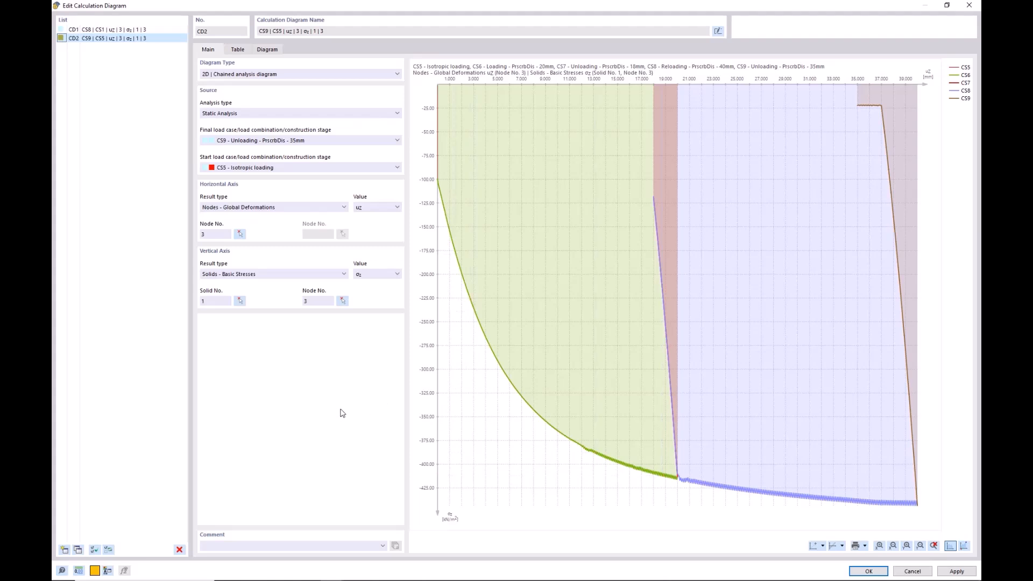
Examine the increment table and the full-width stress-displacement diagram of CD2, restore the window size and close it unchanged.
click(237, 50)
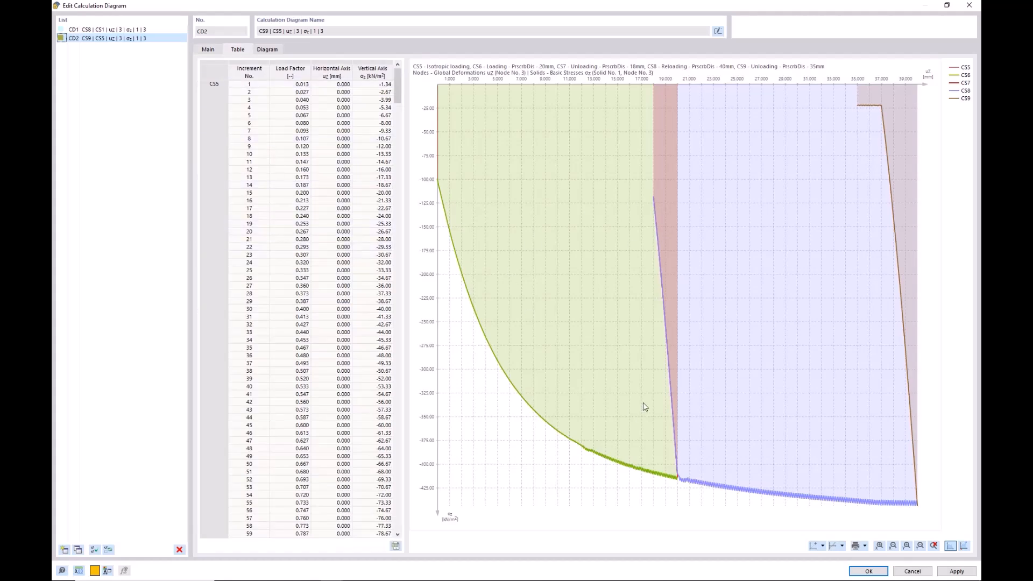
click(267, 50)
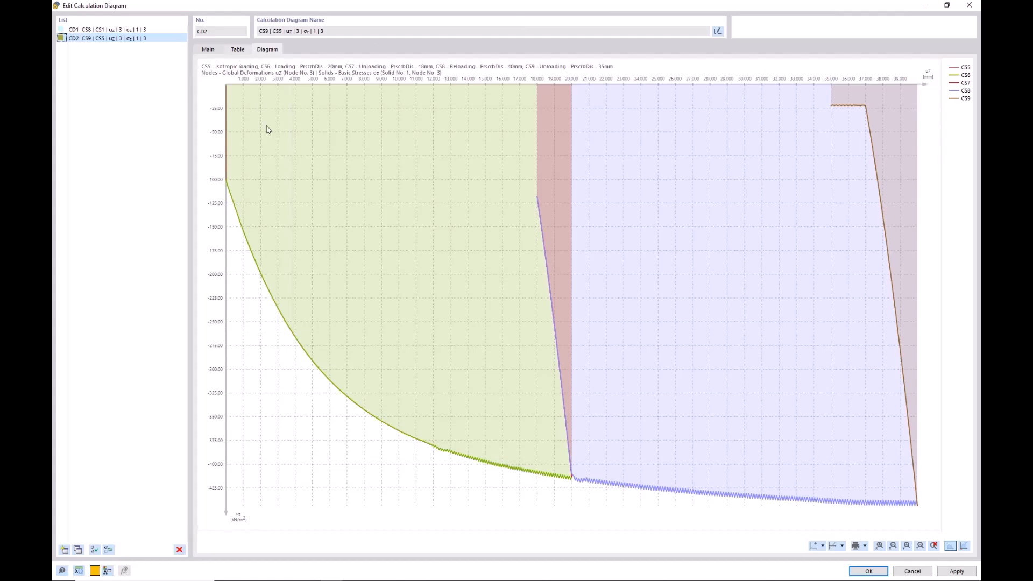
click(237, 50)
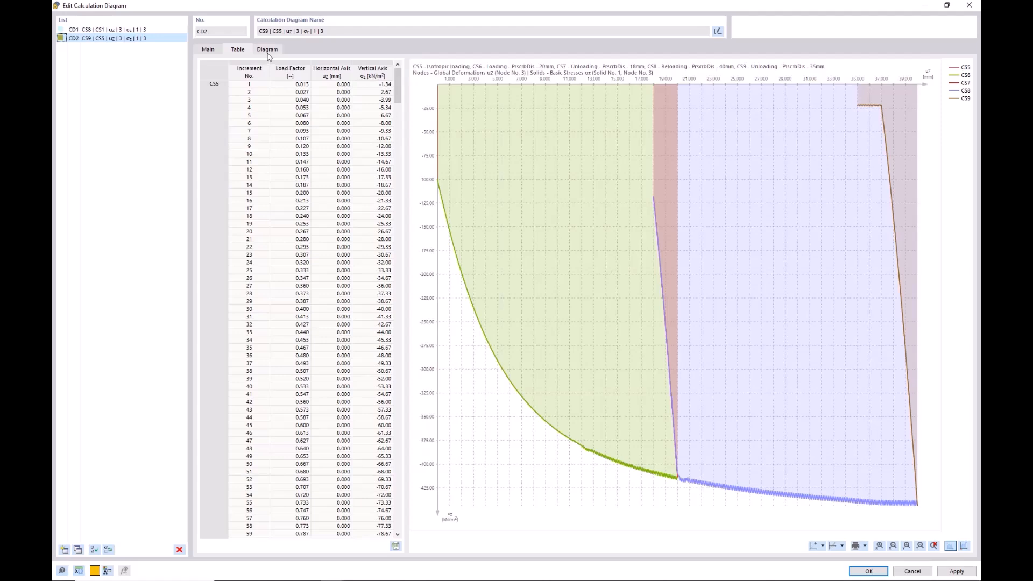
click(948, 5)
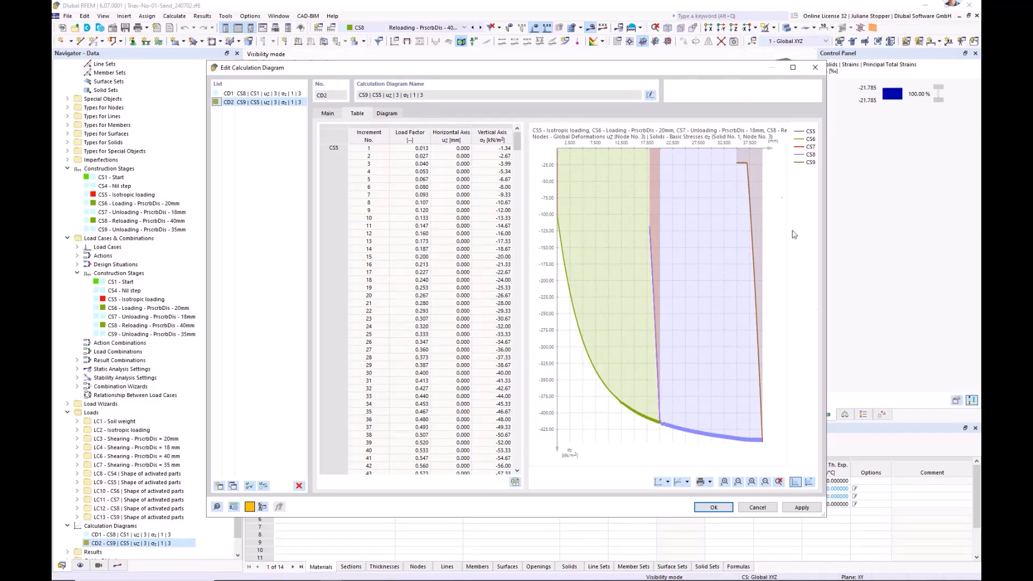
click(758, 508)
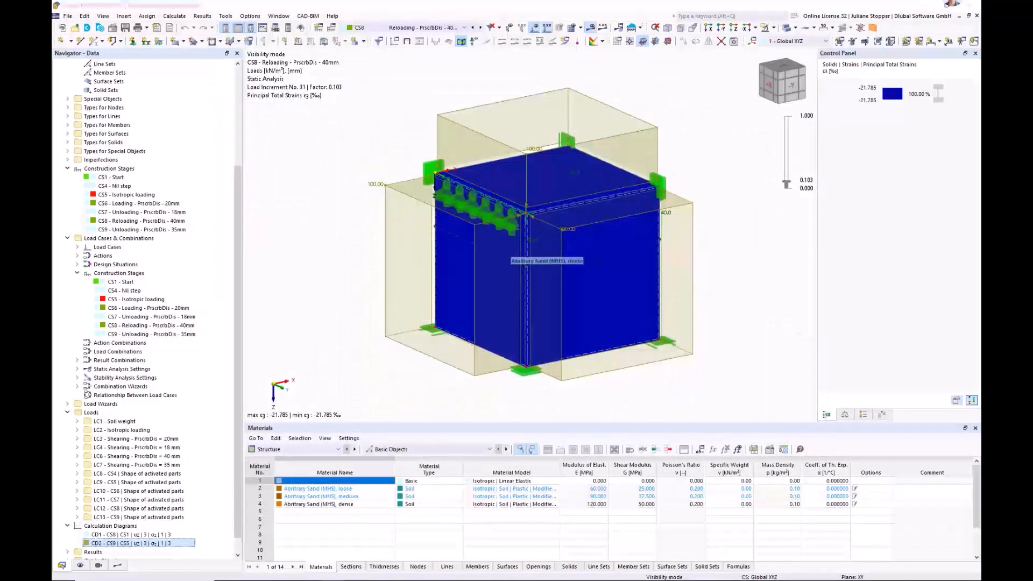
Switch to the Excel workbook 240314-1-Berlin-sand_MHS.xlsx, compare the Berlin Sand measurement and MHS prediction curves, and return to RFEM.
key(alt+Tab)
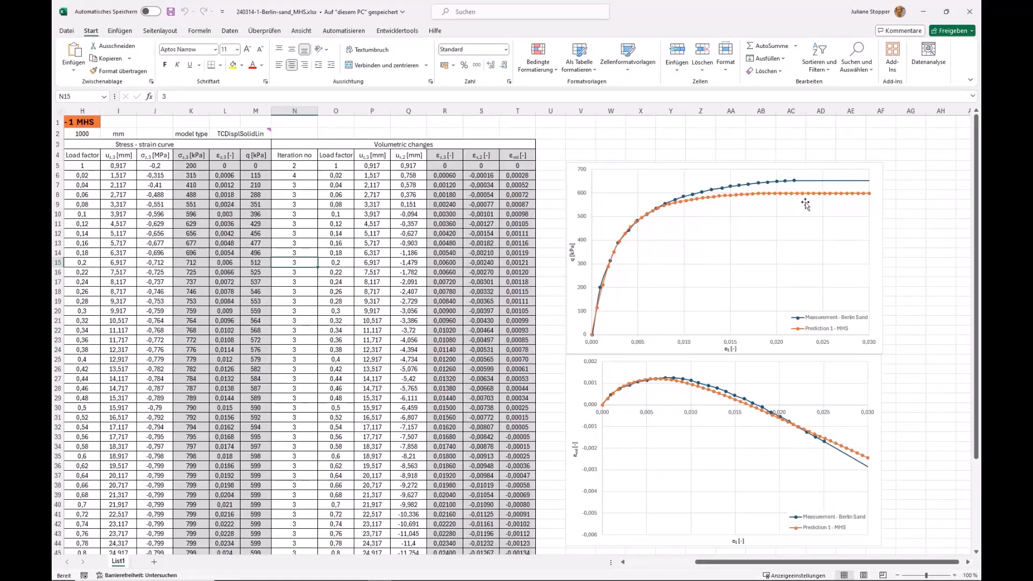
click(925, 15)
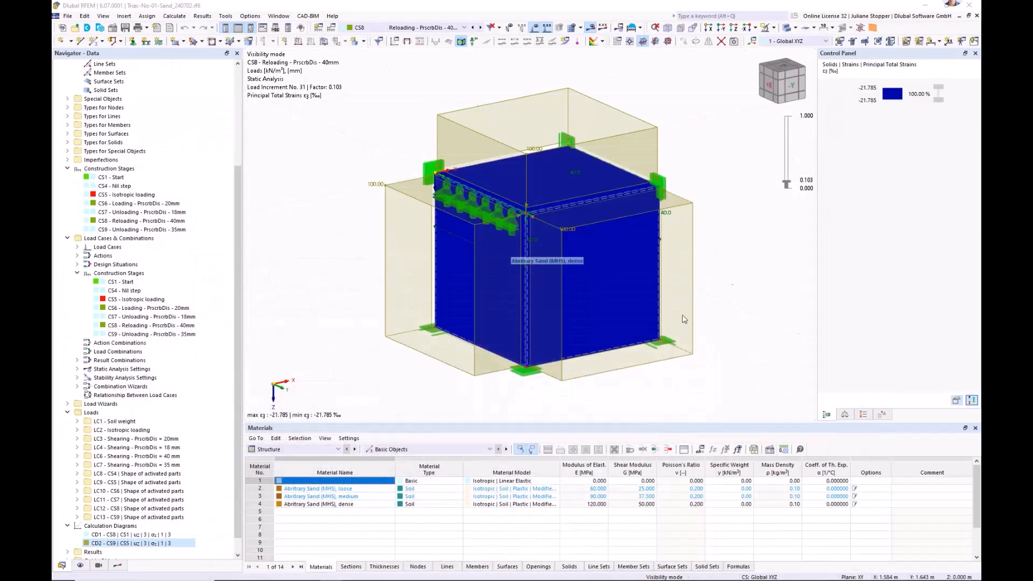
Collapse the materials, construction stages, load cases and combinations, loads, basic objects and calculation diagrams in the model's data tree.
drag(240, 406, 239, 306)
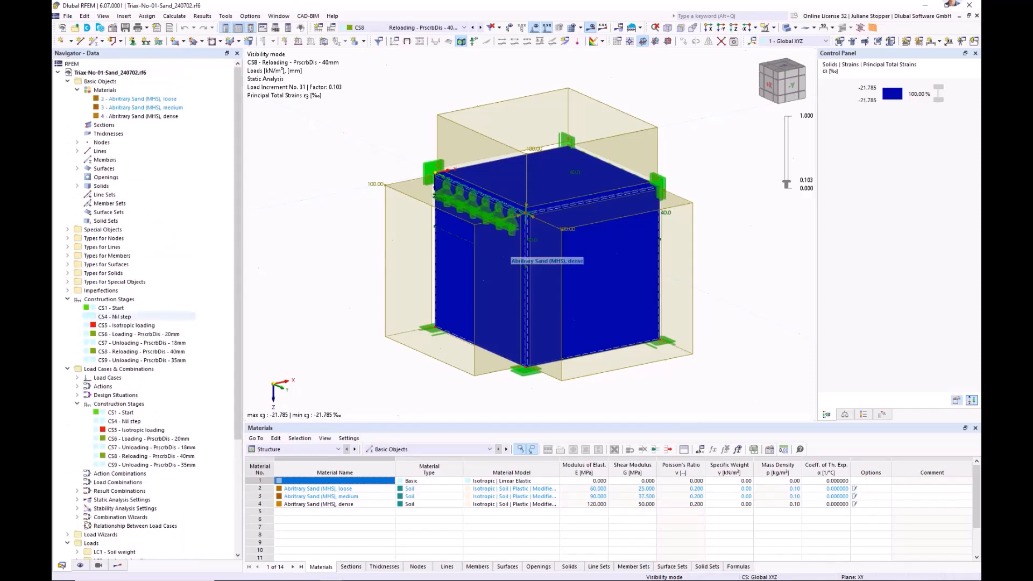
click(77, 90)
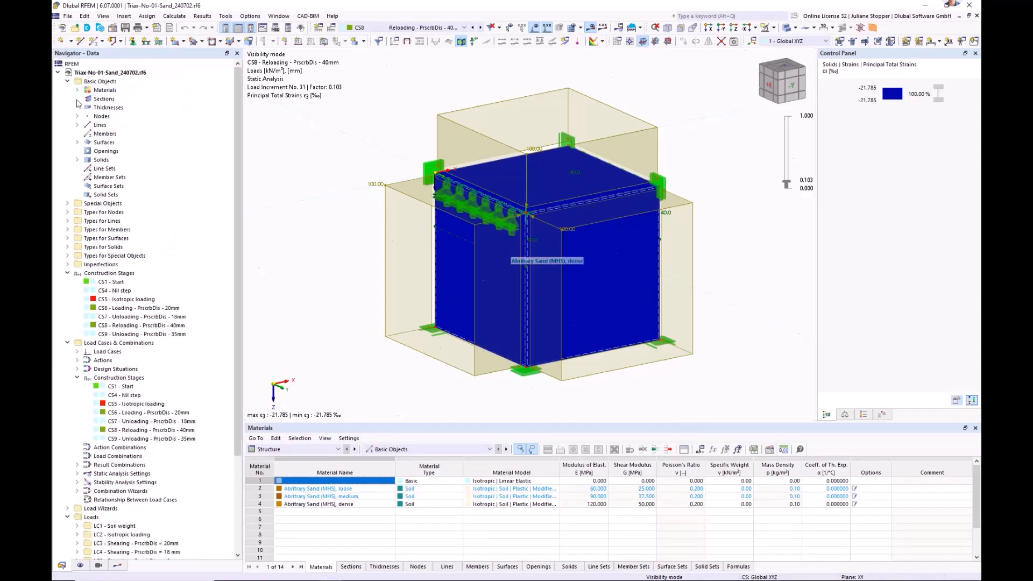
click(67, 273)
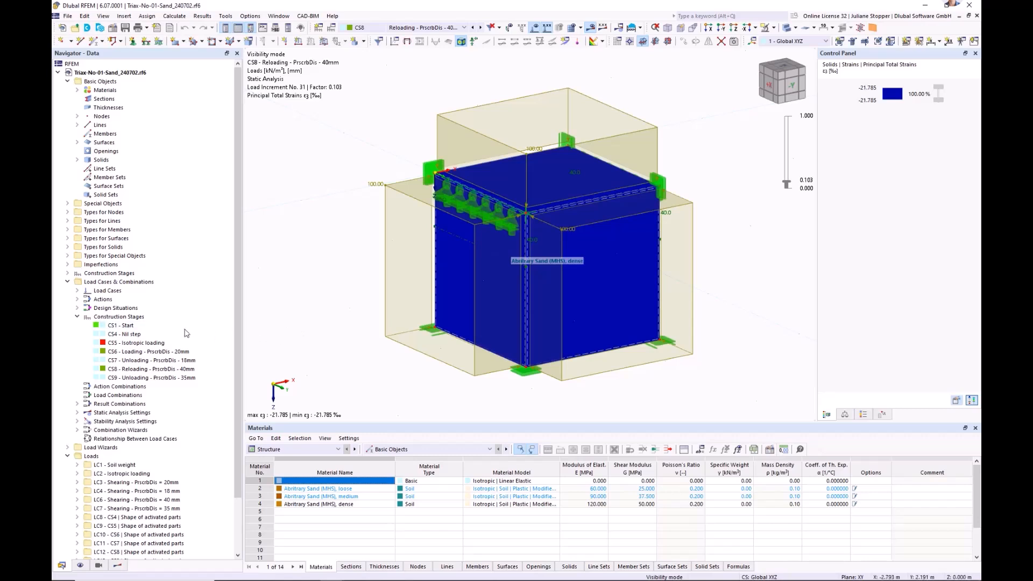
click(67, 282)
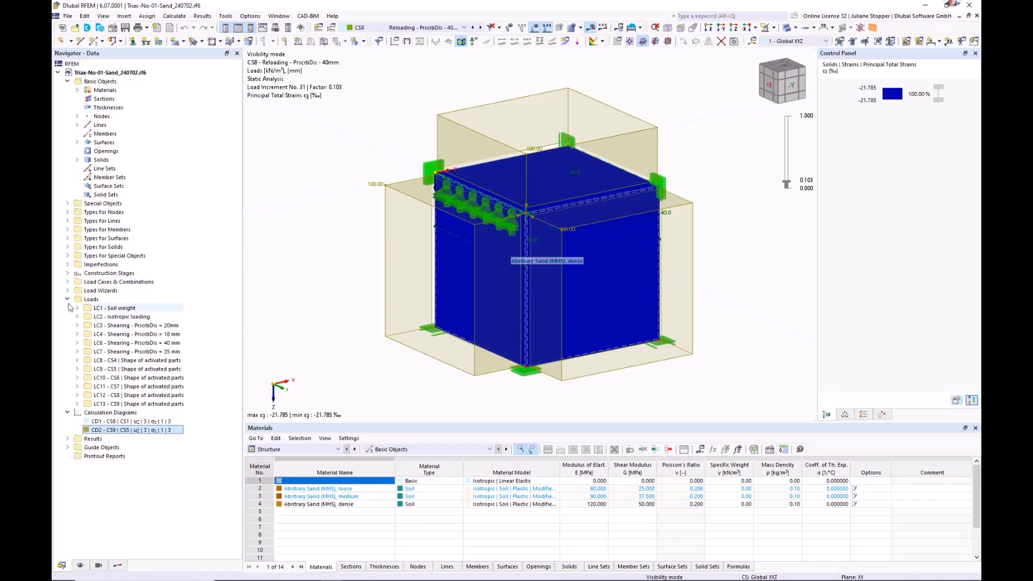
click(67, 299)
click(67, 82)
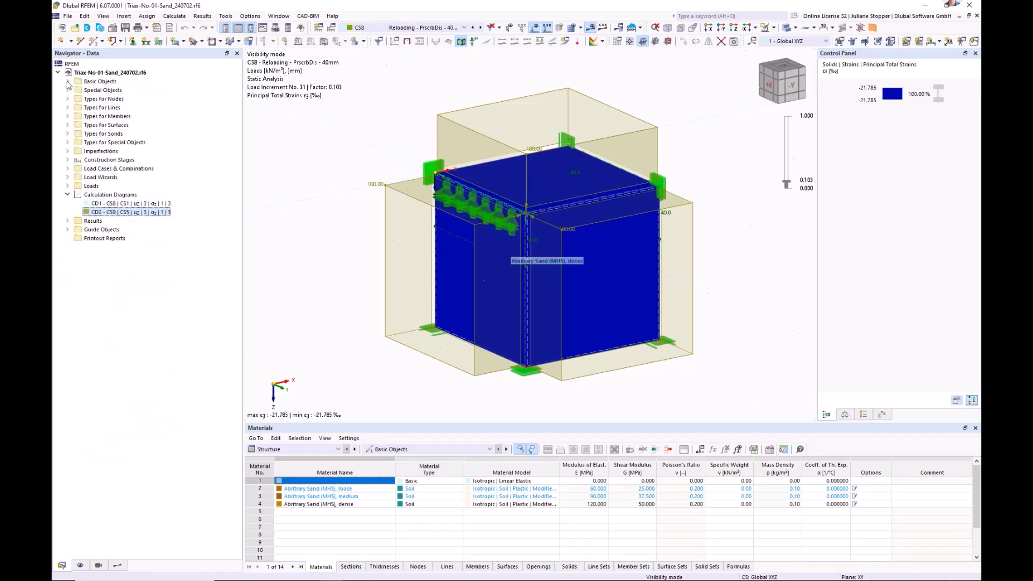
click(67, 194)
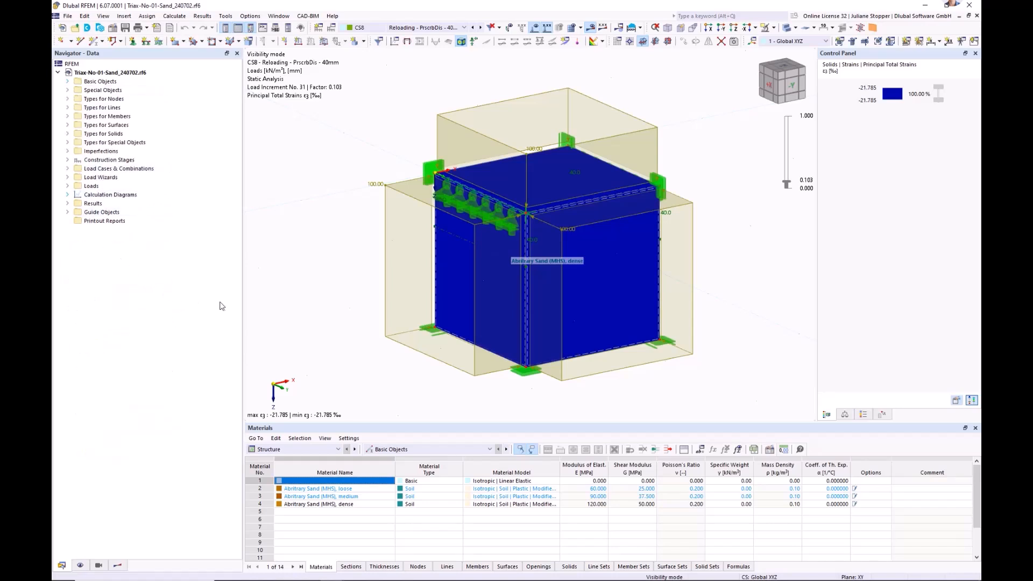